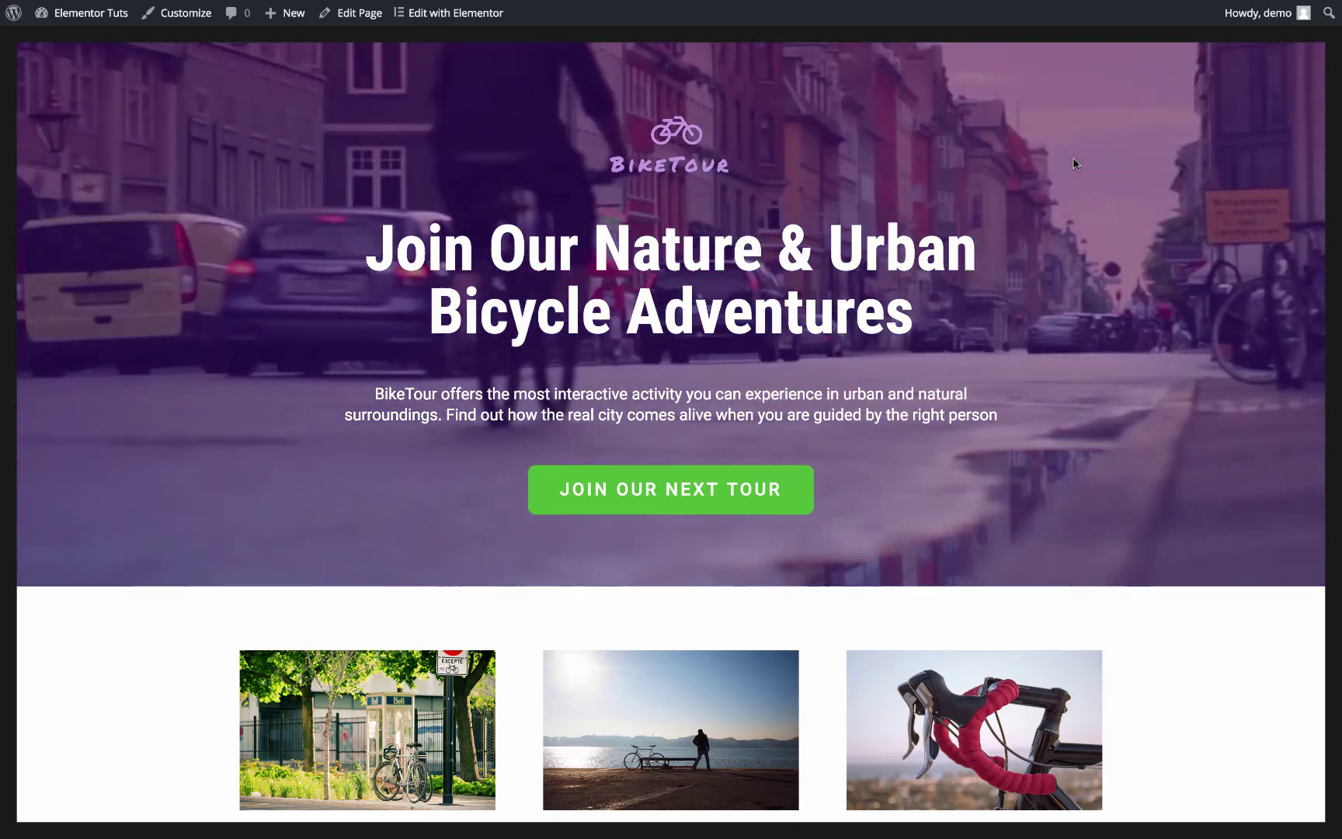
Step: Search the WordPress plugin directory for 'elementor' to list Elementor Page Builder
scroll(1074, 163, down, 2)
scroll(1074, 163, down, 4)
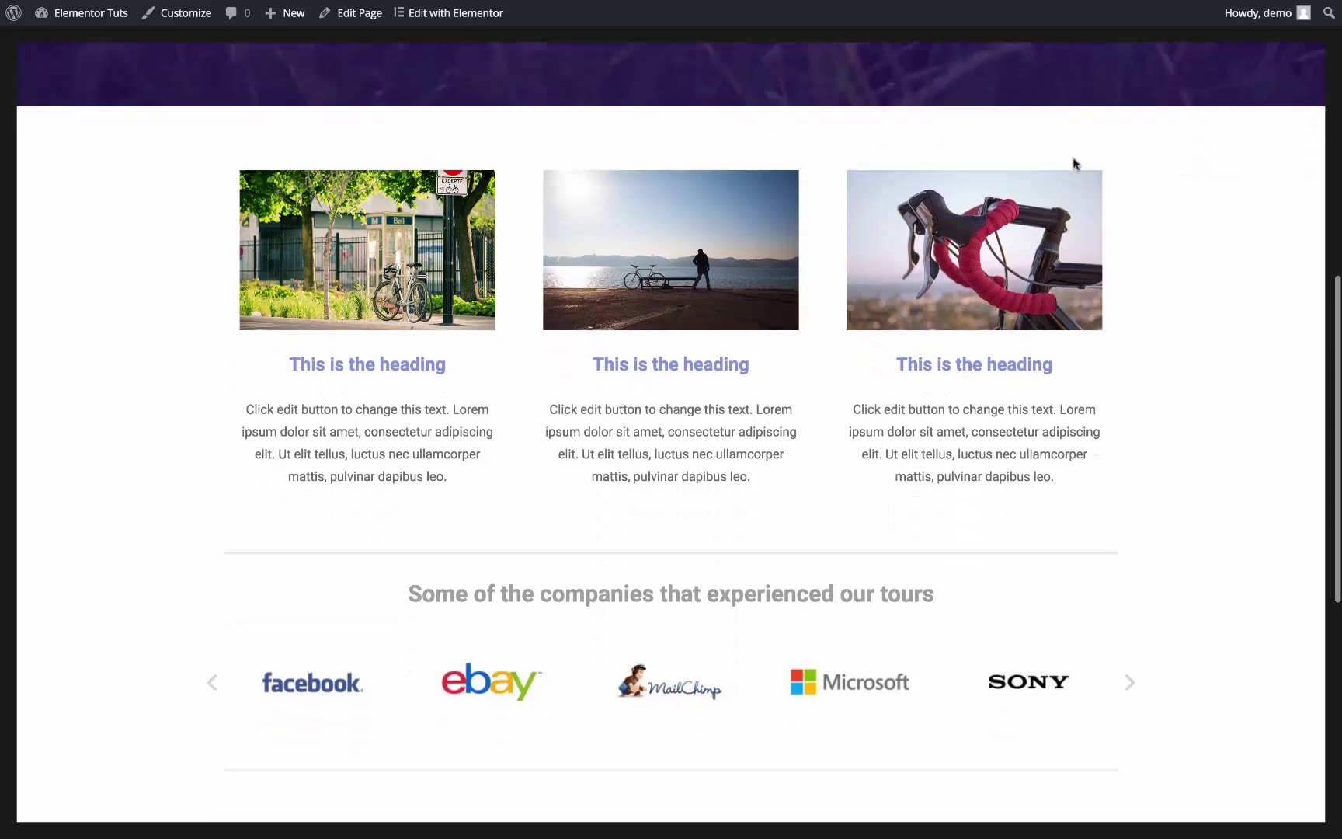
scroll(1074, 163, down, 3)
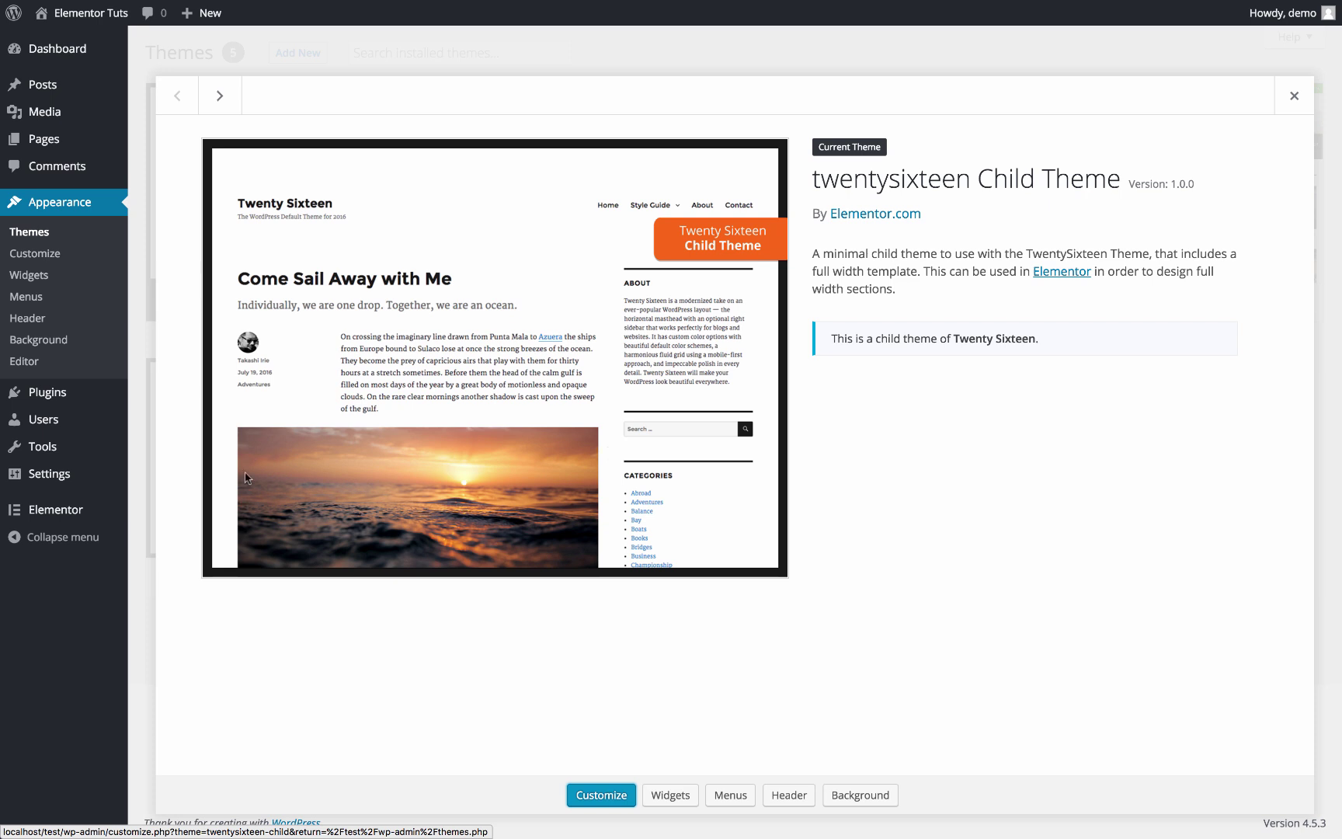
click(67, 392)
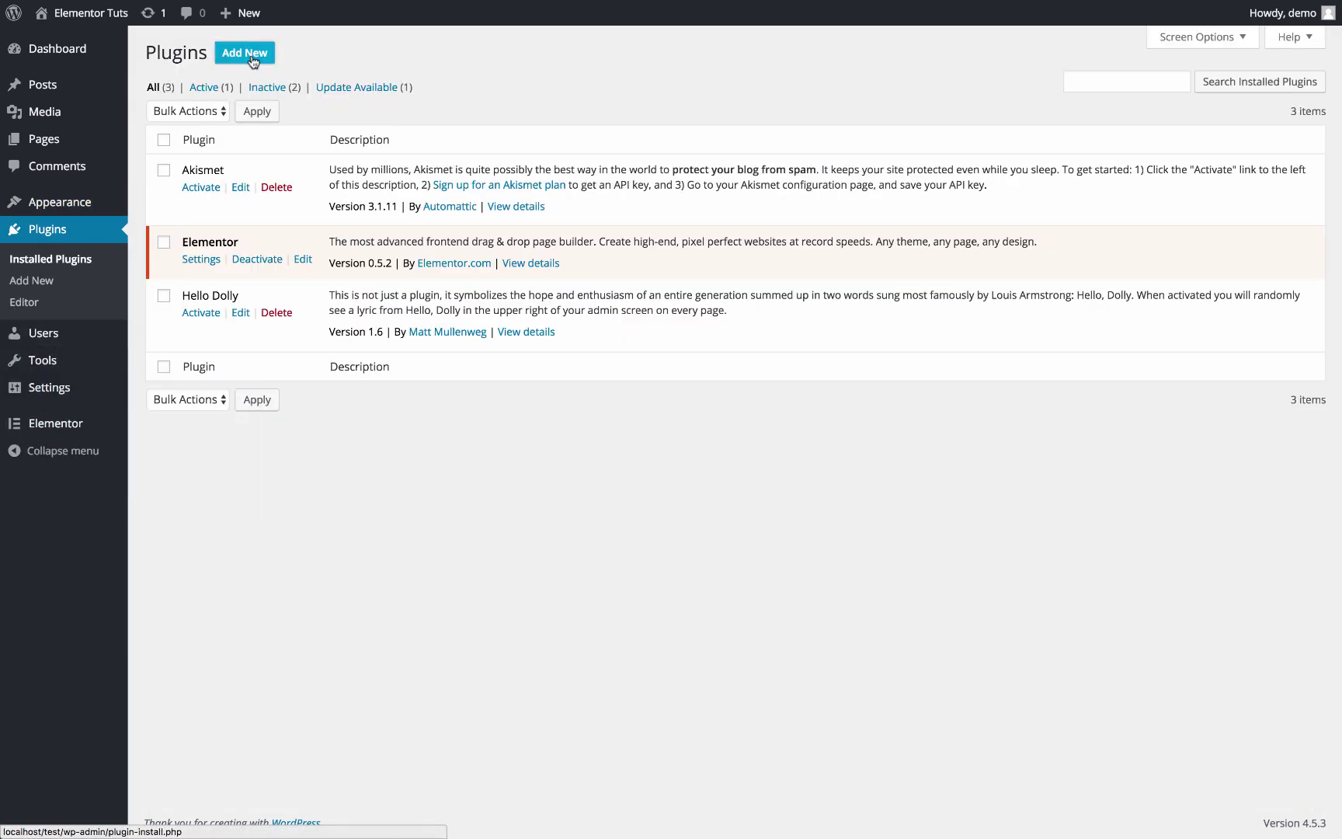
click(252, 58)
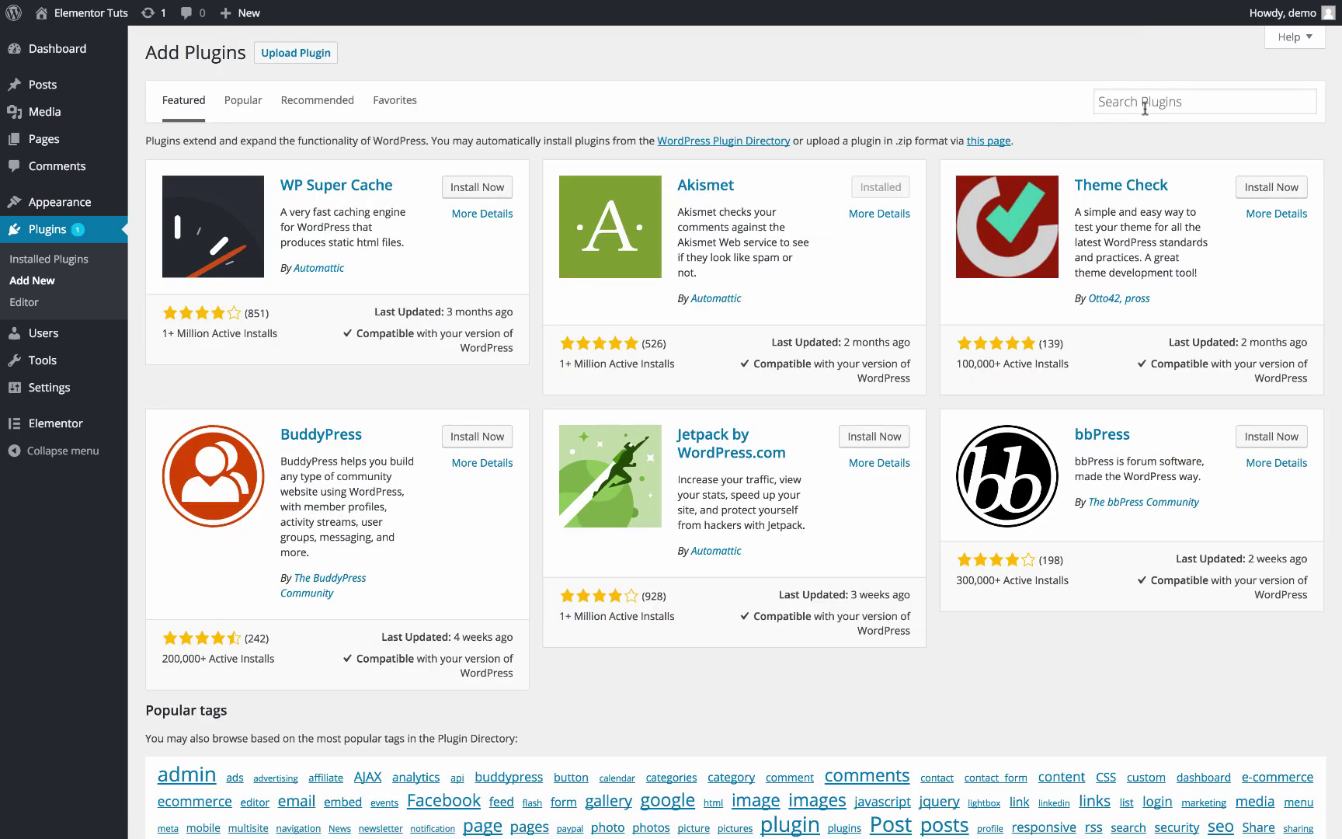
click(1145, 108)
text(elementor)
key(Return)
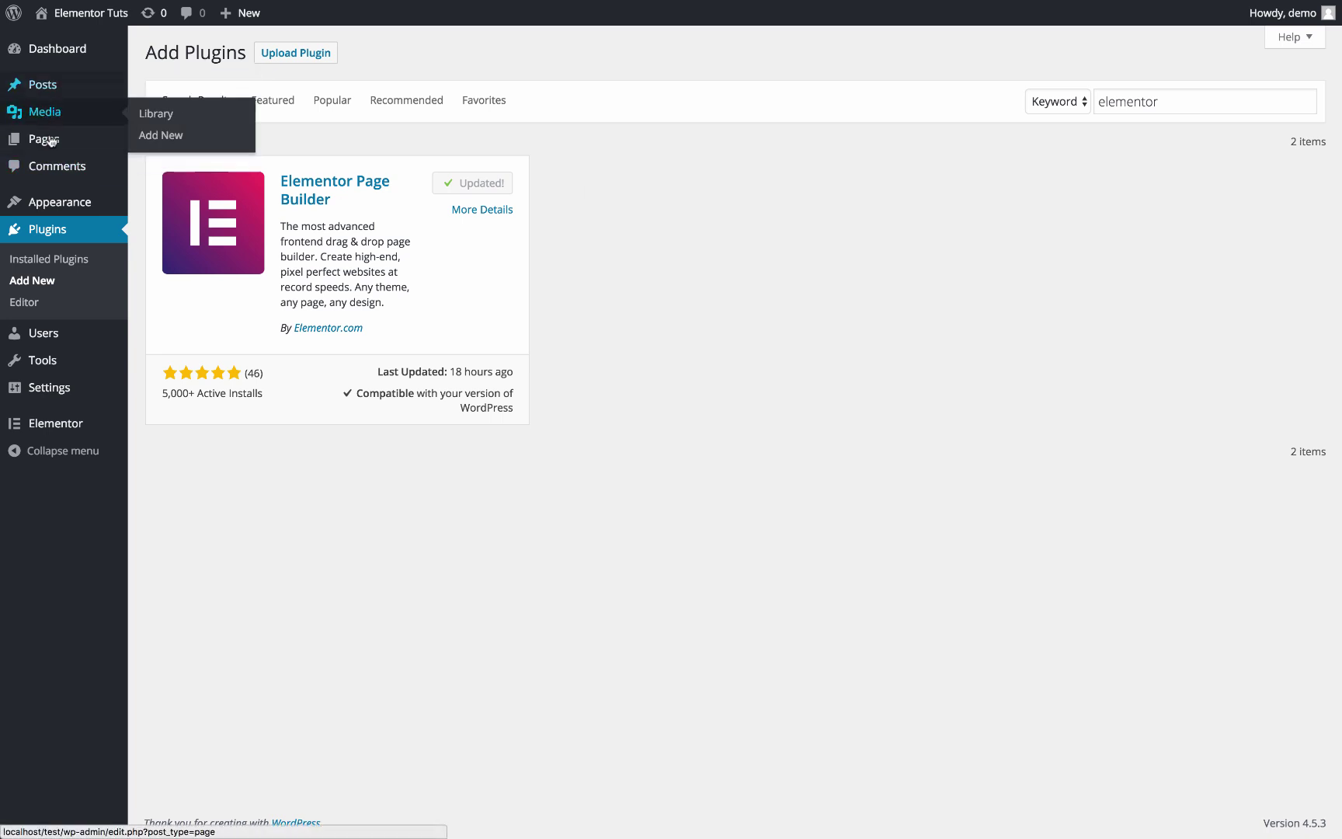
Step: Create a new page titled 'Landing Page' using the Full Width Page template
mouse_move(44, 138)
click(165, 169)
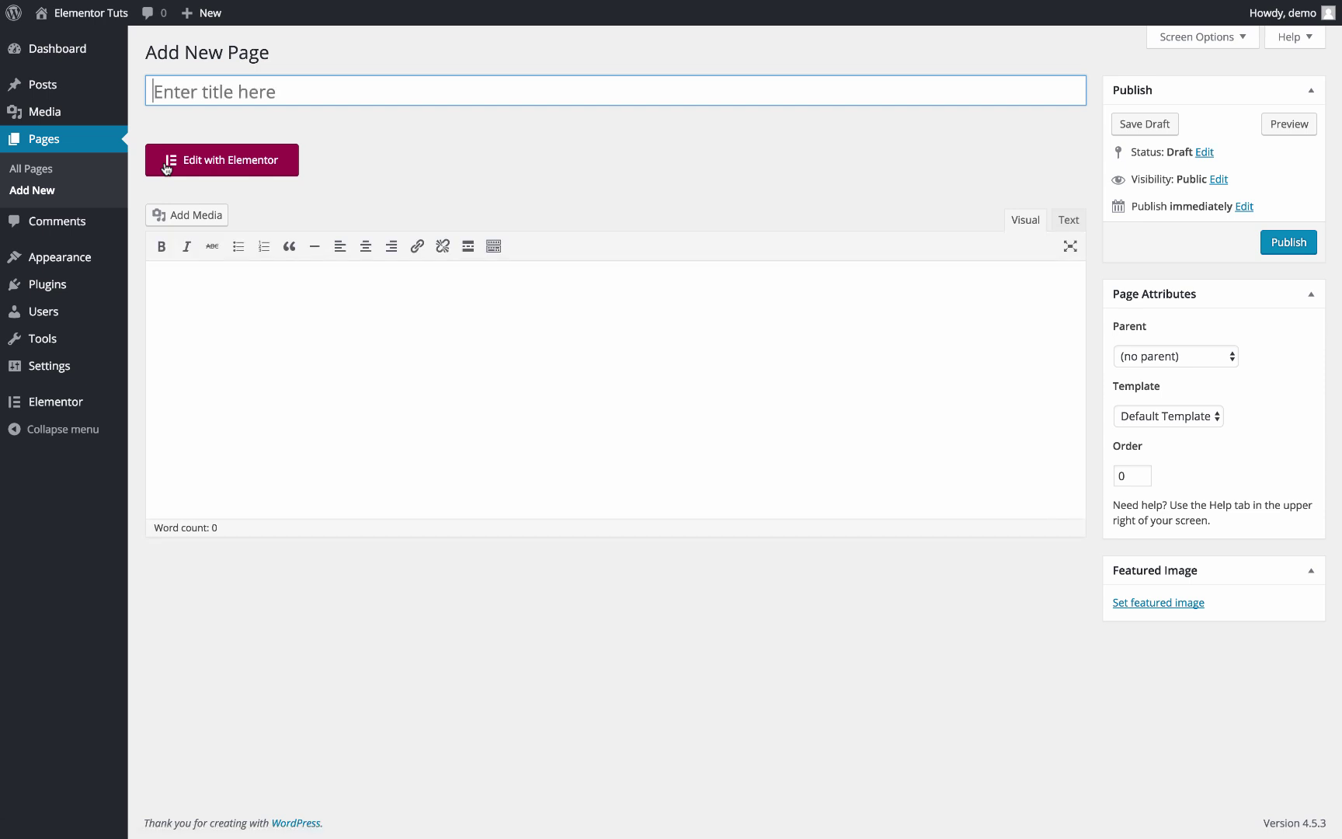
text(Landing P)
text(age)
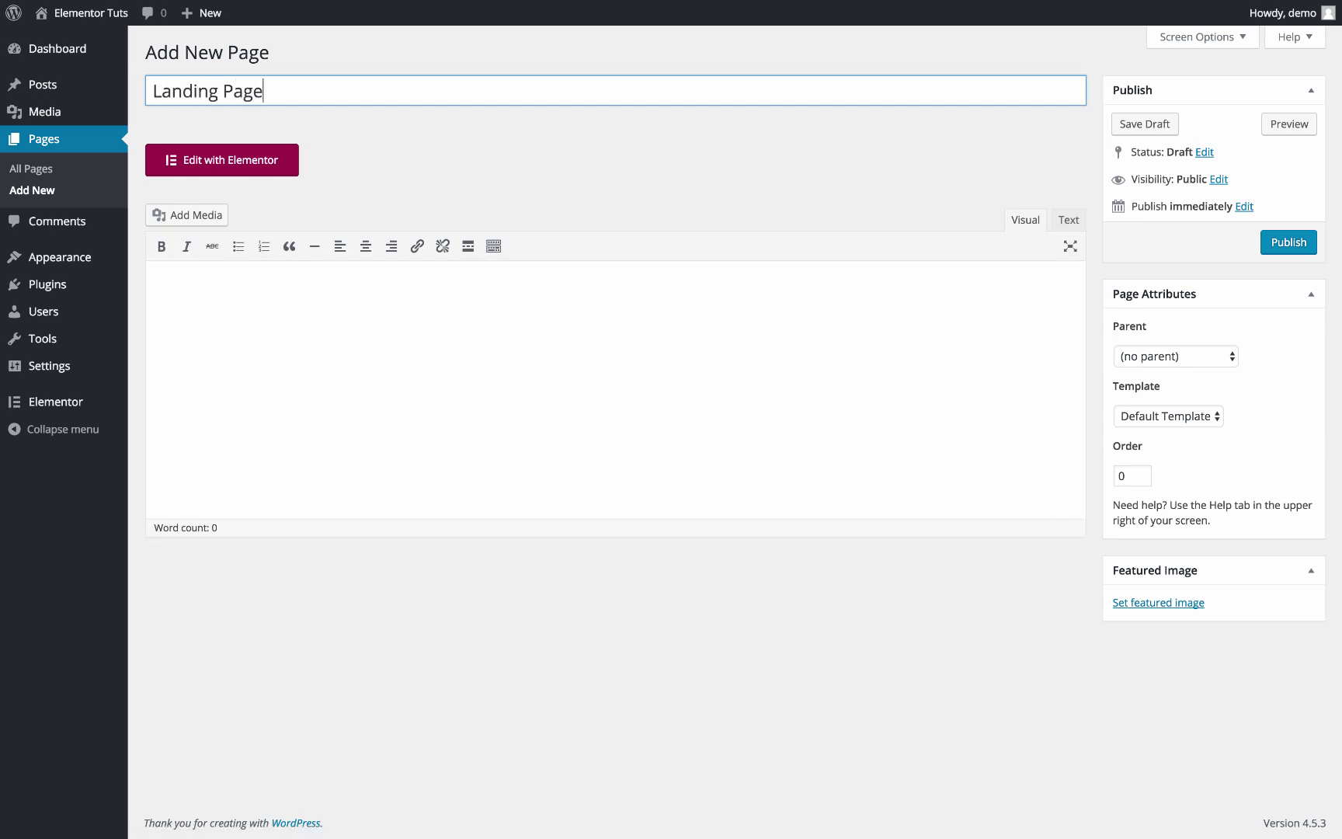
click(1201, 417)
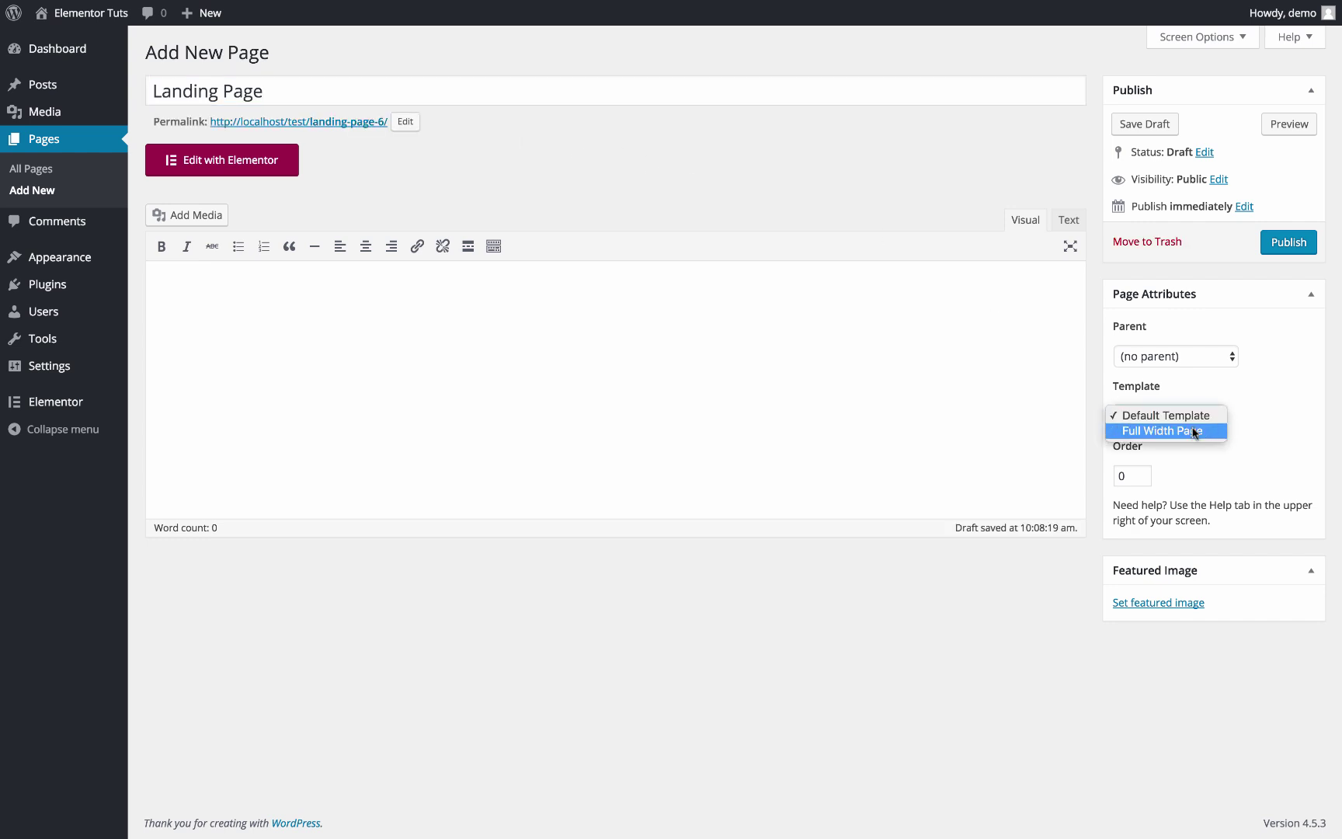
click(1194, 431)
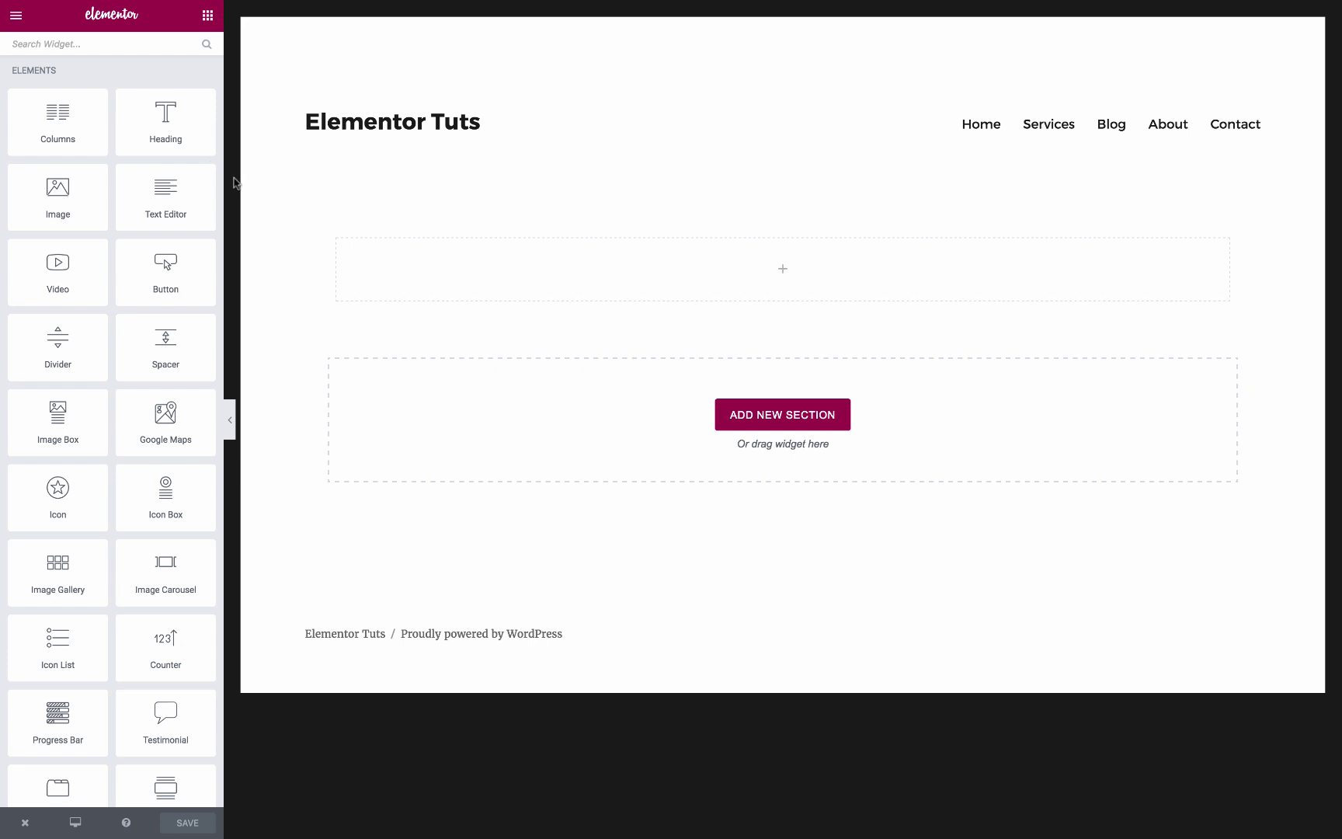
Step: Add a centred Heading widget with the pasted 'Join Our Nature & Urban Bicycle Adventures' title
drag(160, 119, 635, 300)
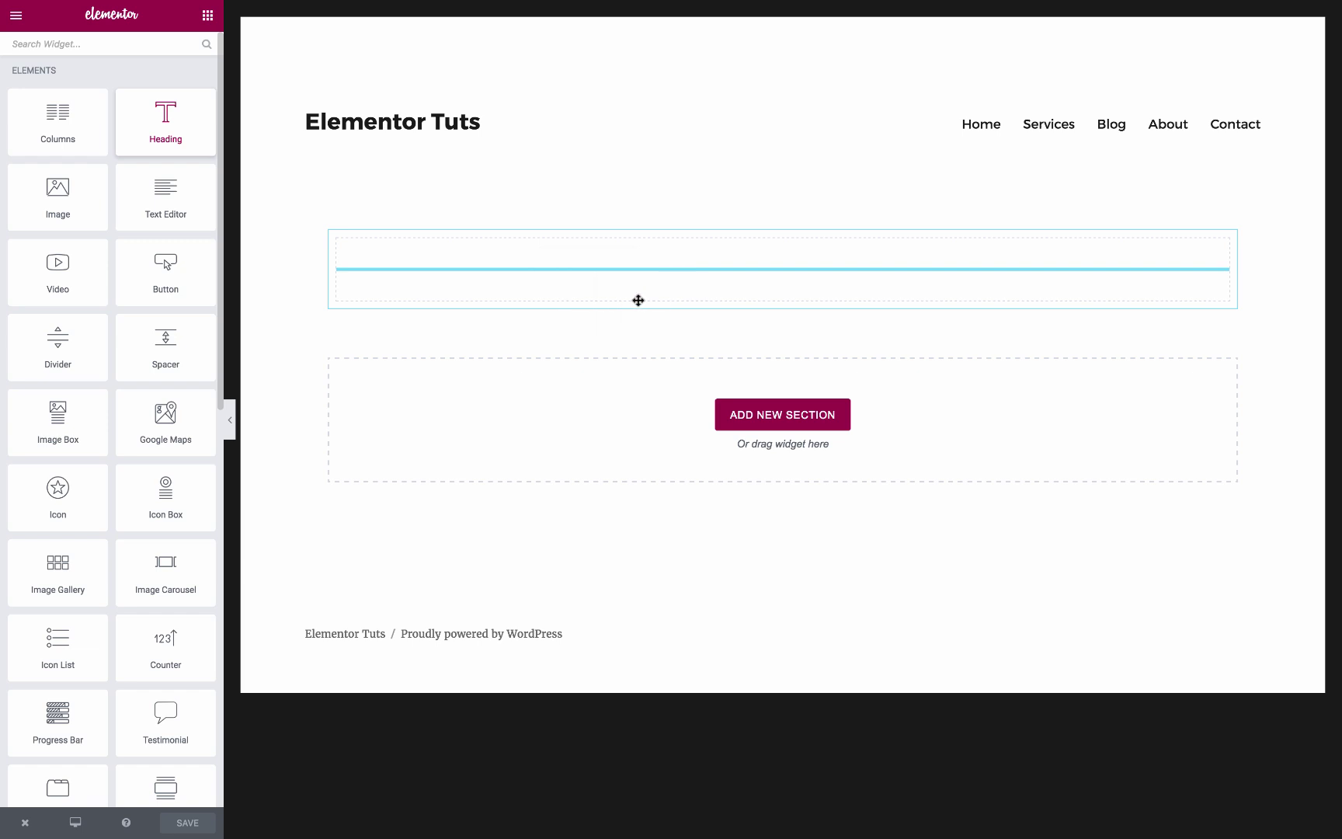
click(99, 190)
key(ctrl+a)
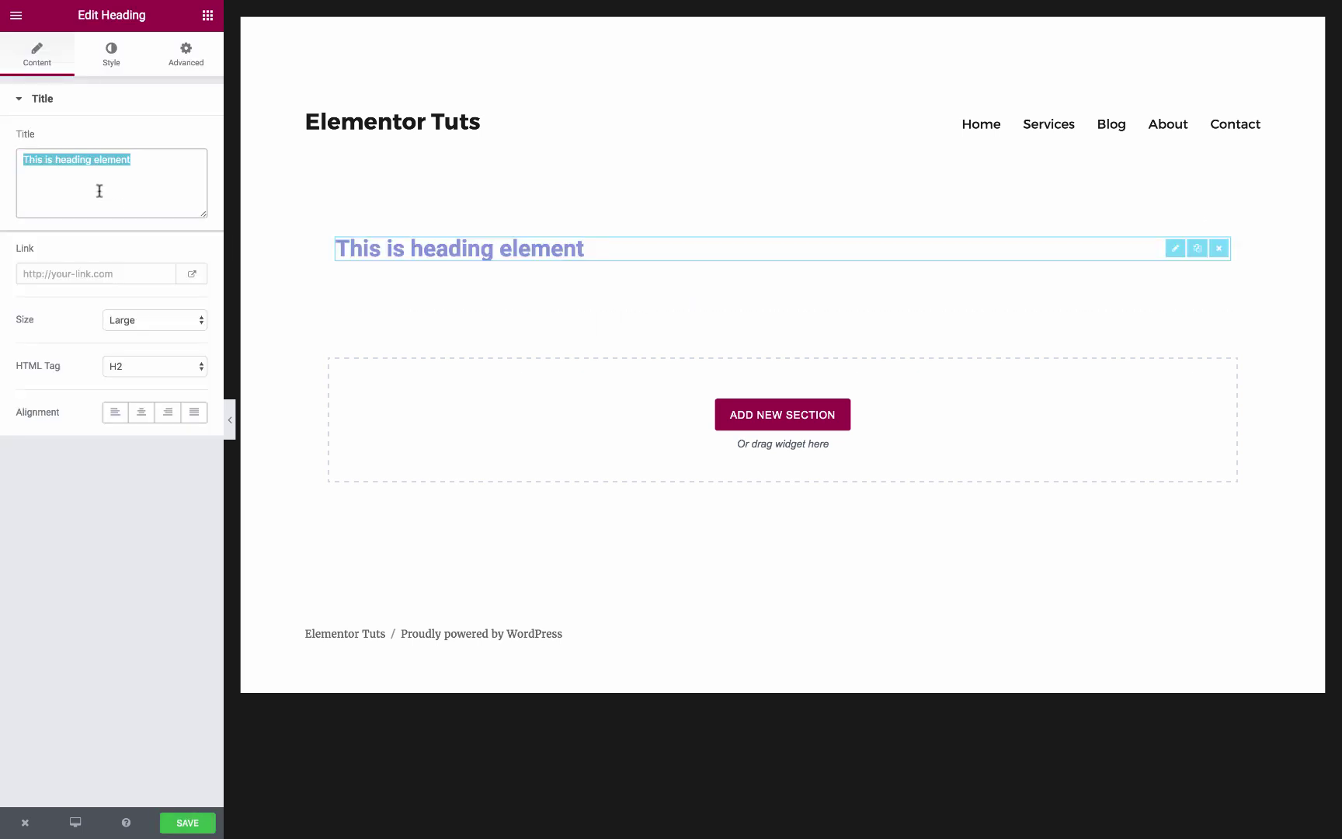
text(Join our nature & urban bicycle adventures)
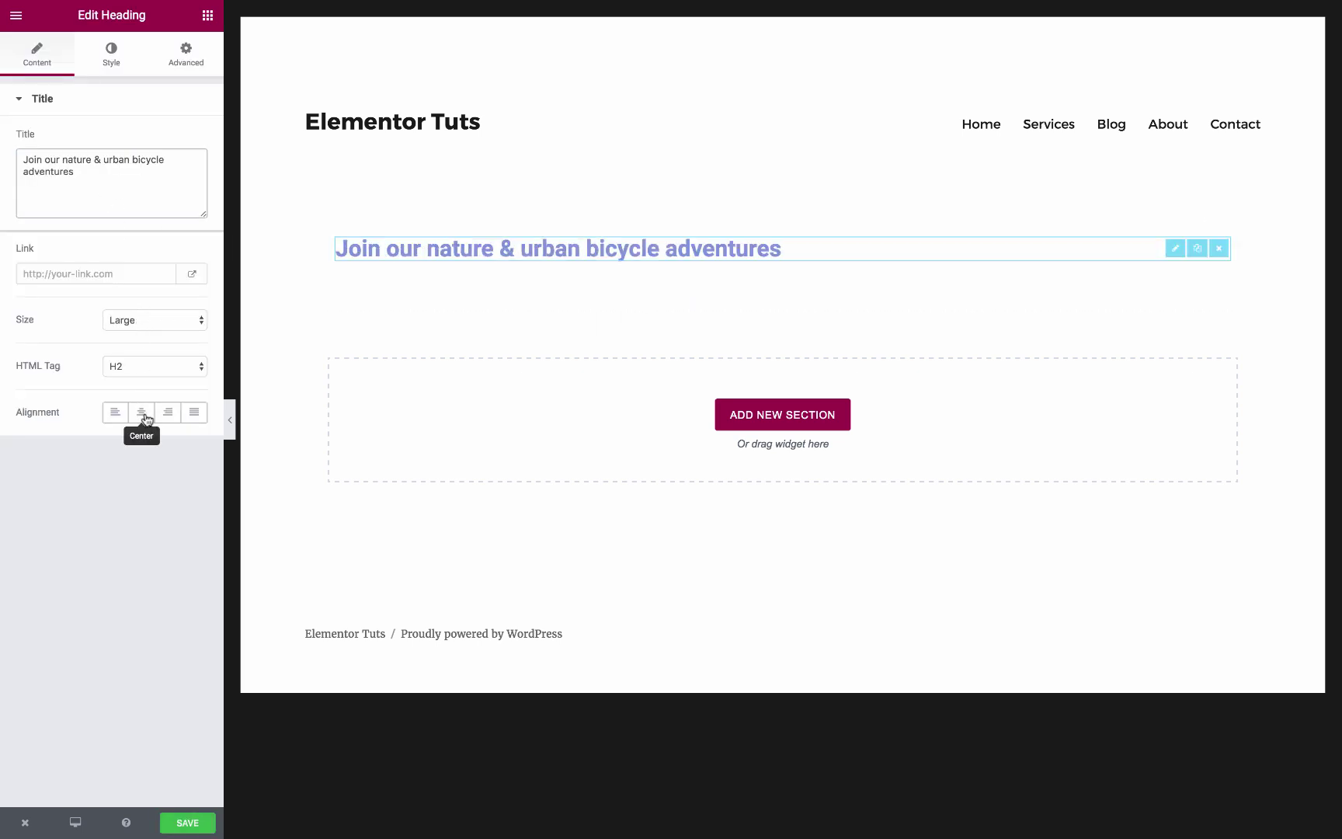
click(141, 412)
Step: Set the heading's custom typography to 79 px, capitalized, Roboto Condensed
click(120, 58)
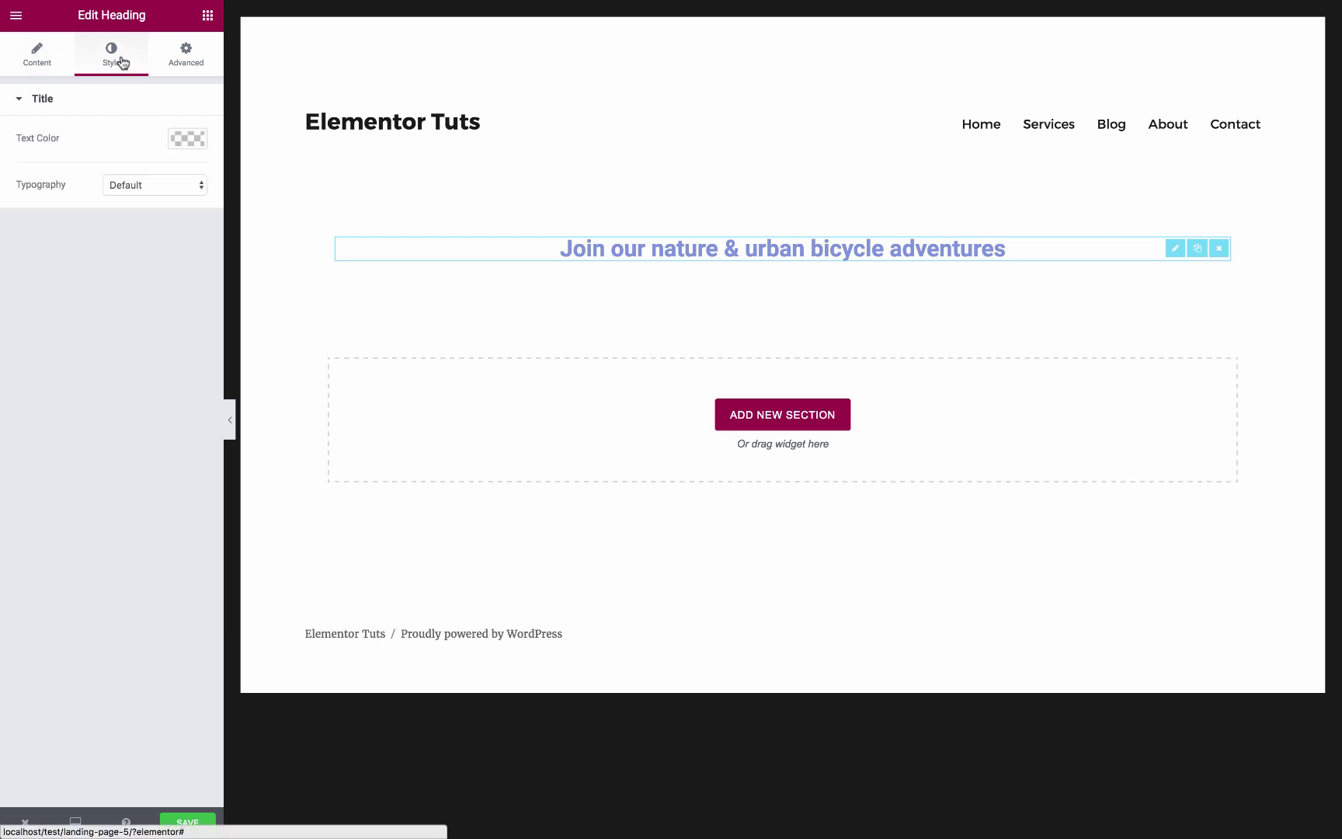
click(155, 186)
click(156, 199)
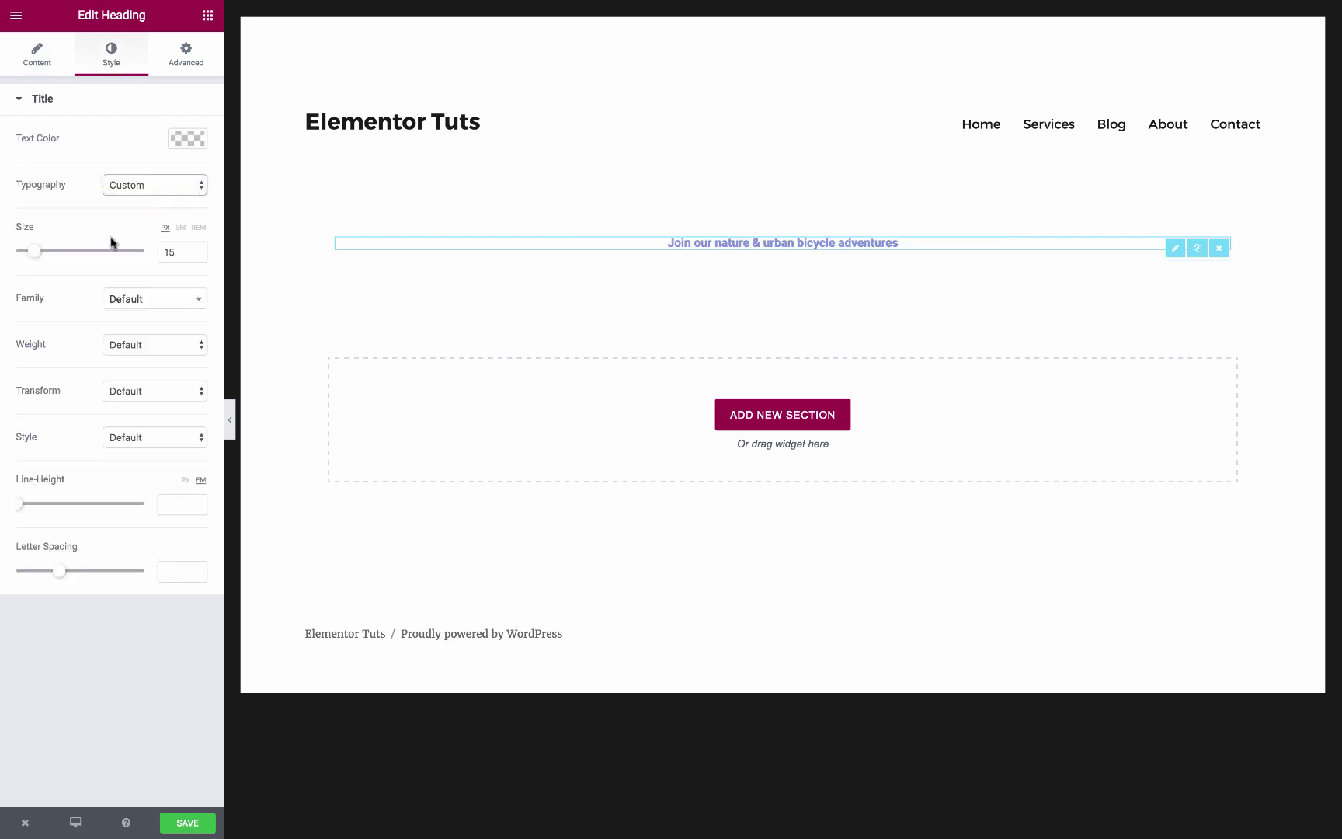
drag(44, 257, 119, 262)
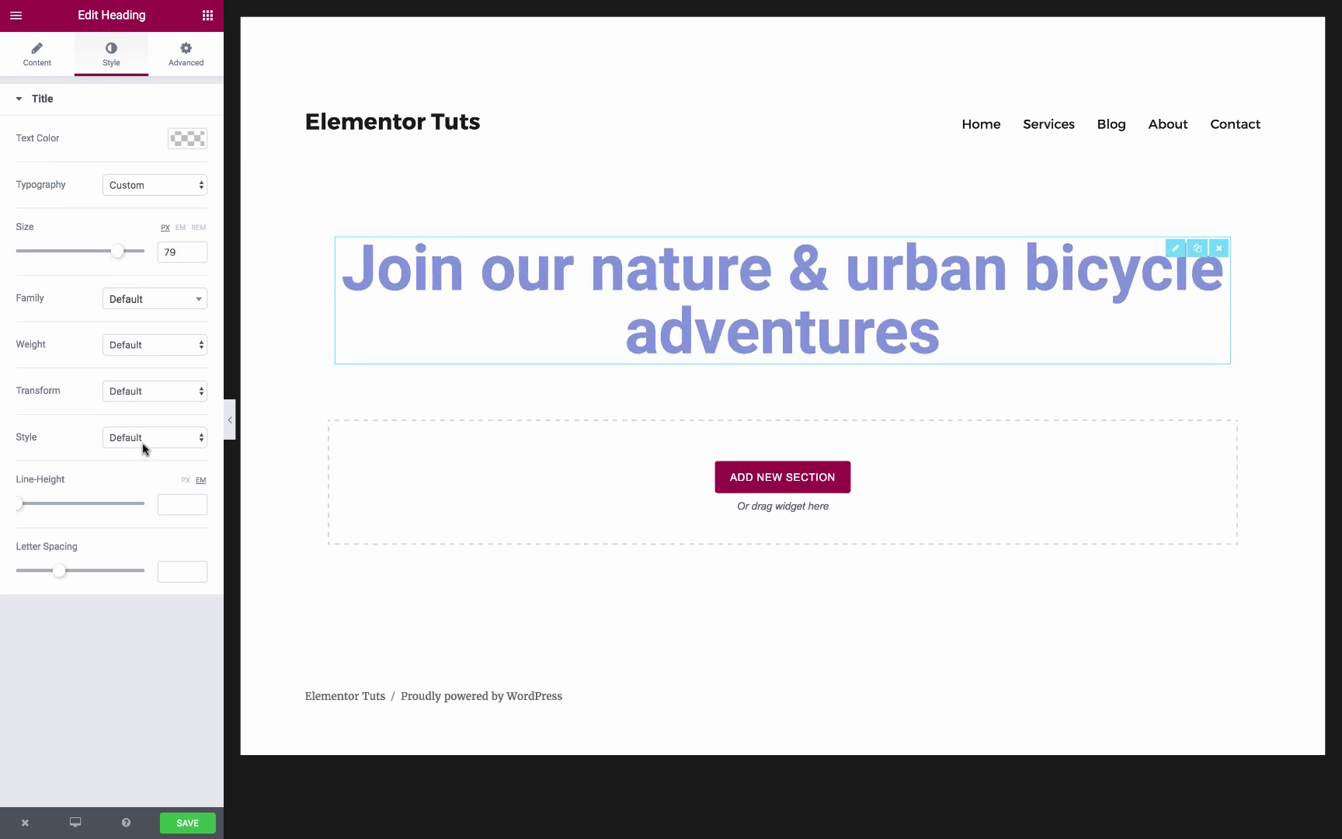
click(158, 396)
key(Escape)
key(c)
click(156, 308)
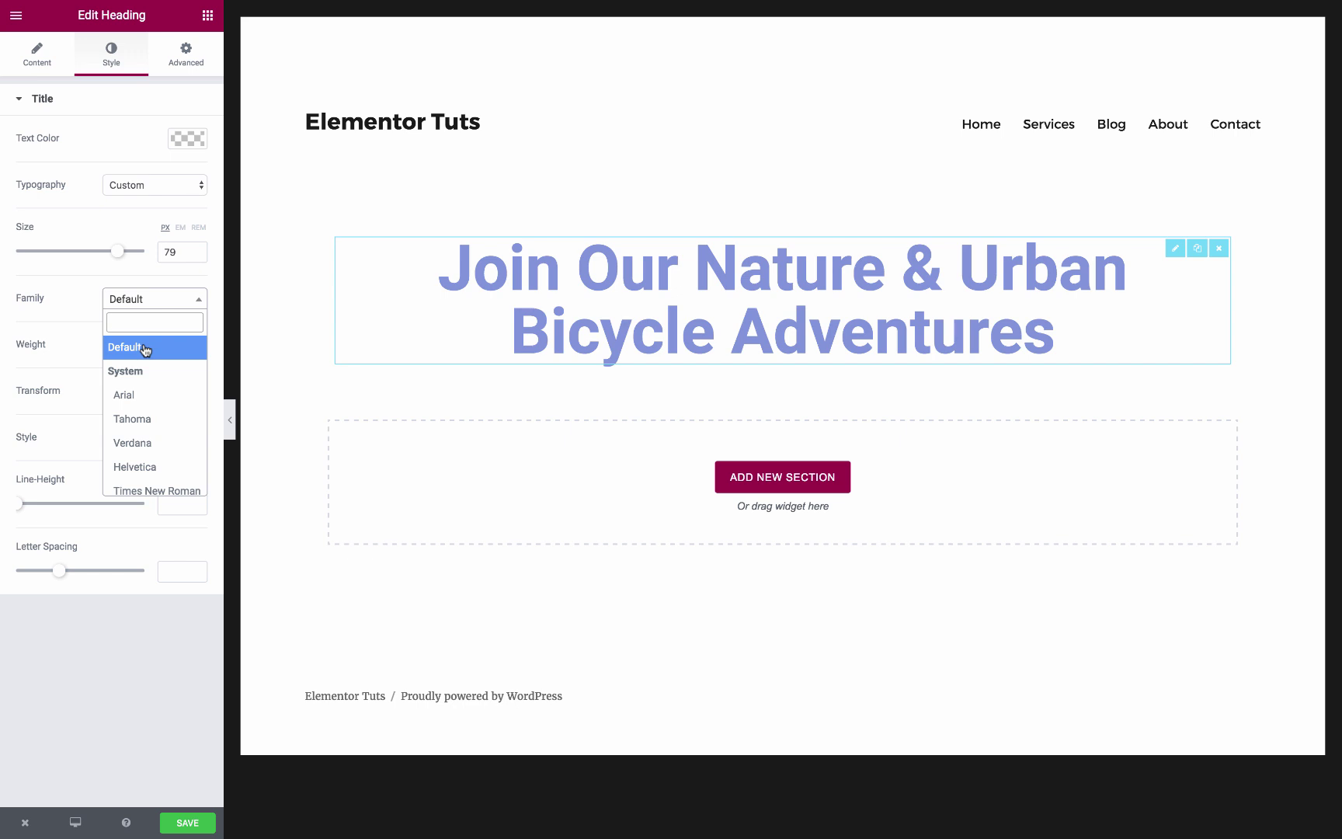
text(robo)
key(Down)
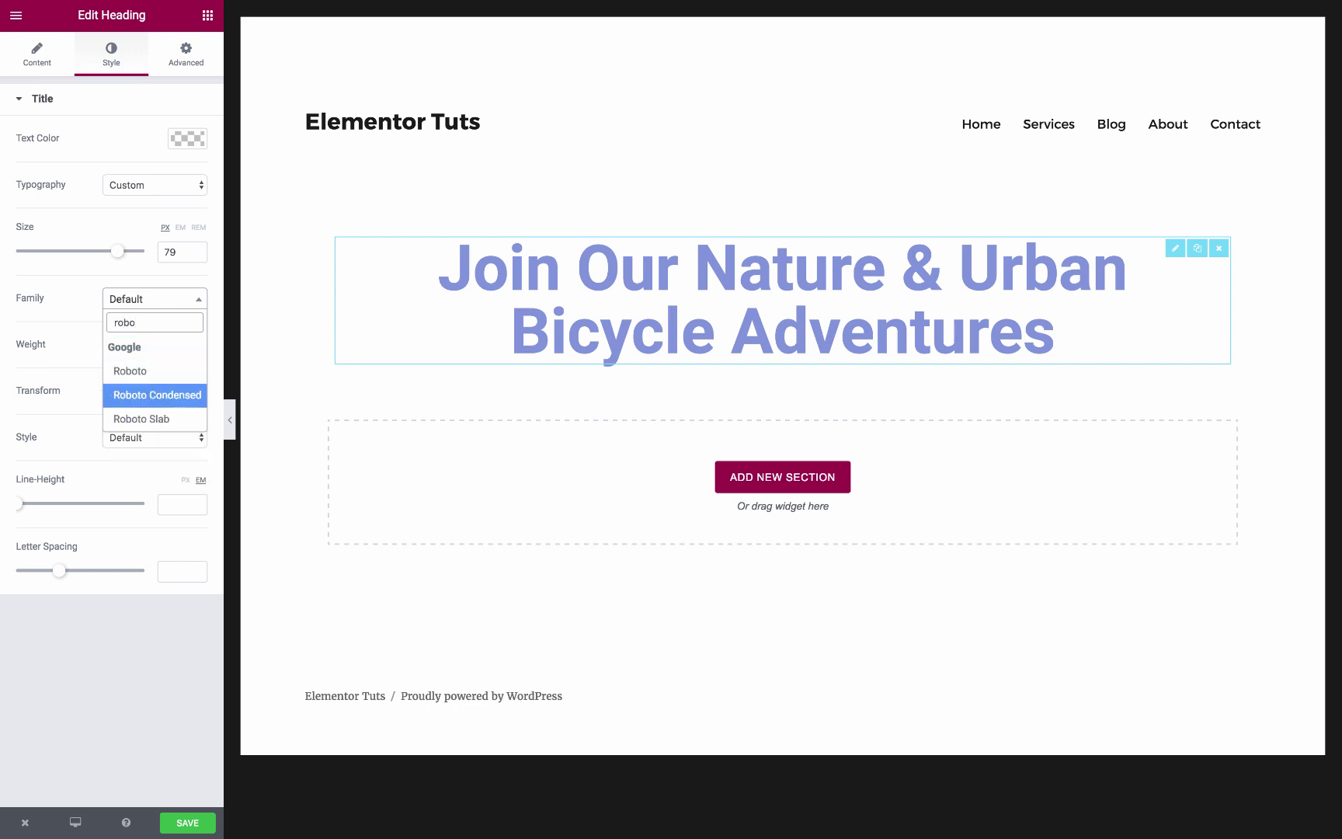
key(Return)
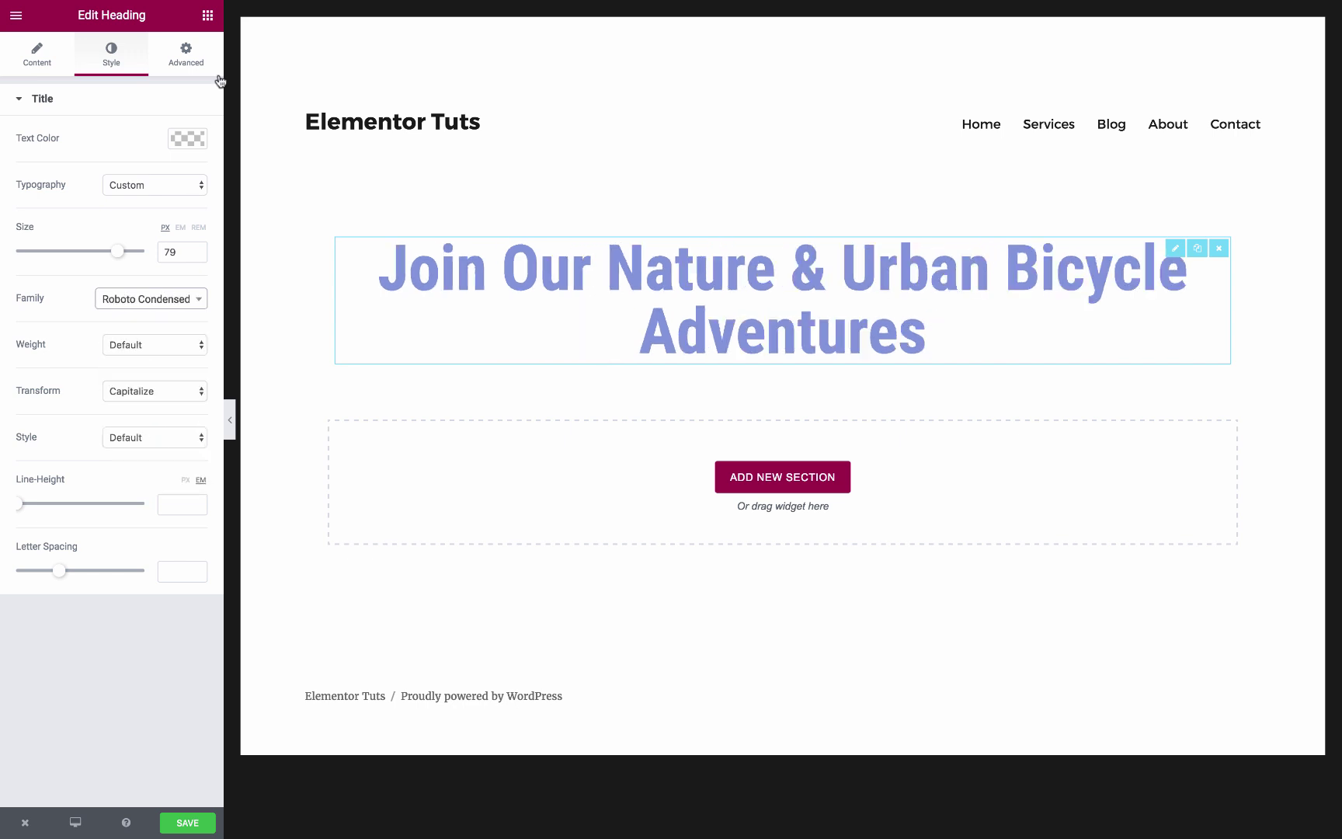
Step: Add a second heading below the title with the pasted BikeTour description as a centred paragraph
click(207, 14)
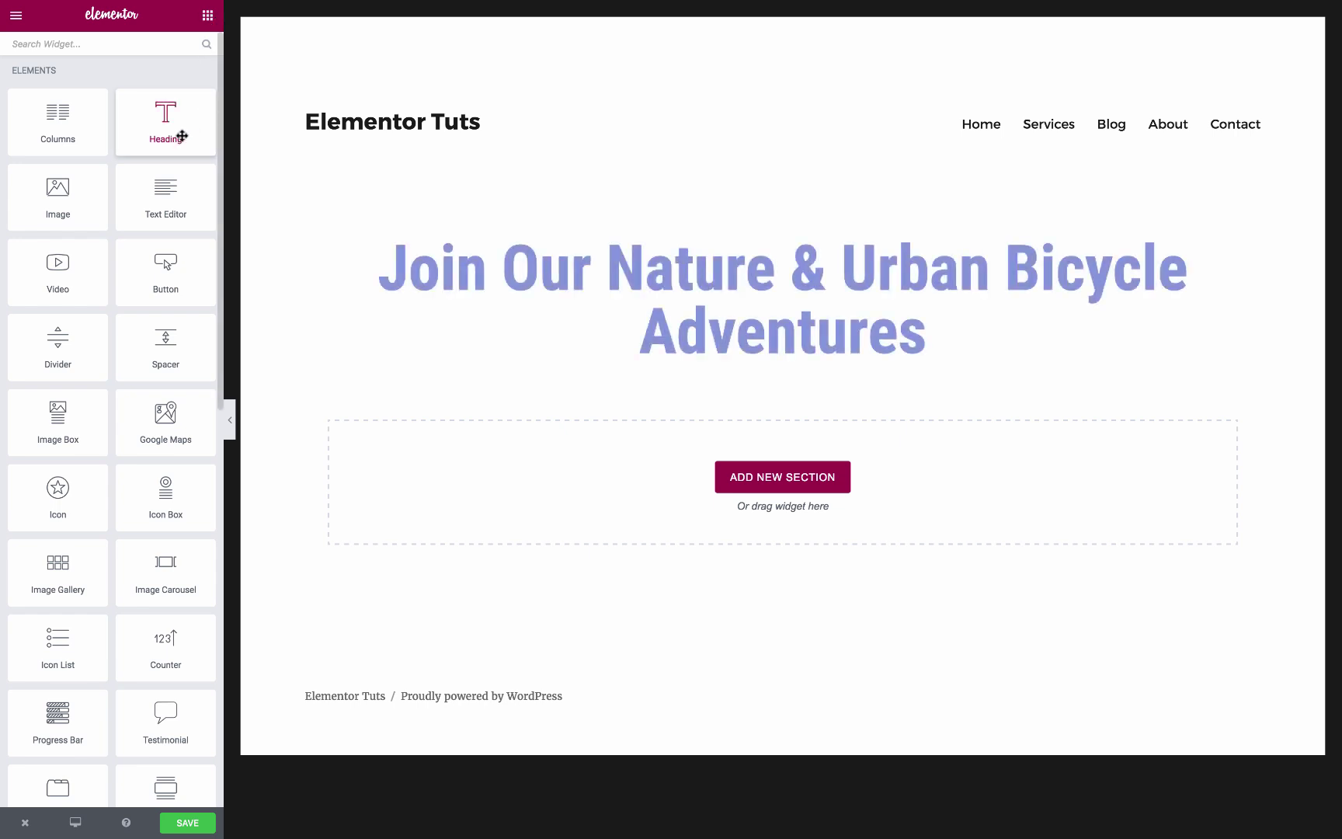
drag(182, 136, 671, 363)
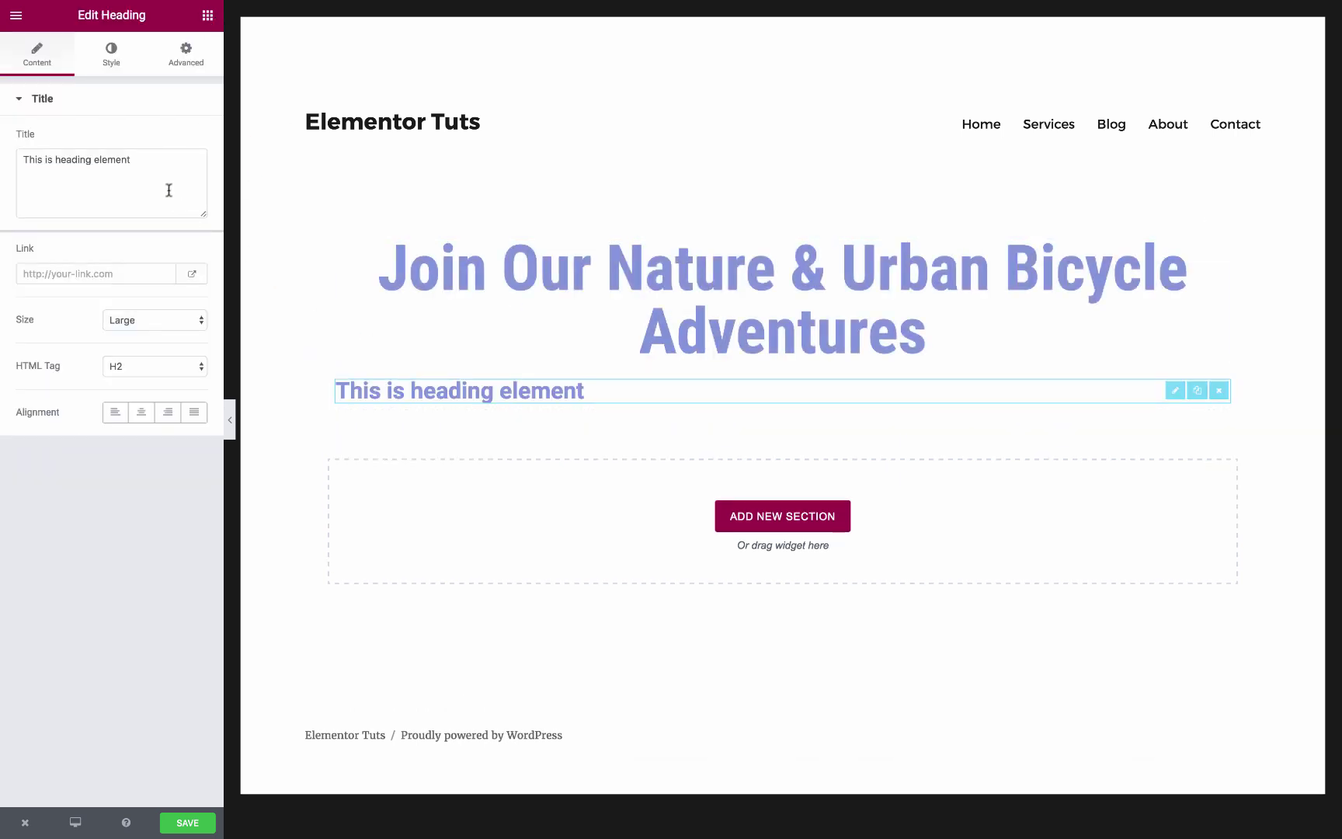
triple_click(168, 190)
text(BikeTour offers the most interactive activity you can experience in urban and natural surroundings. Find out how the real city comes alive when you are guided by the right person)
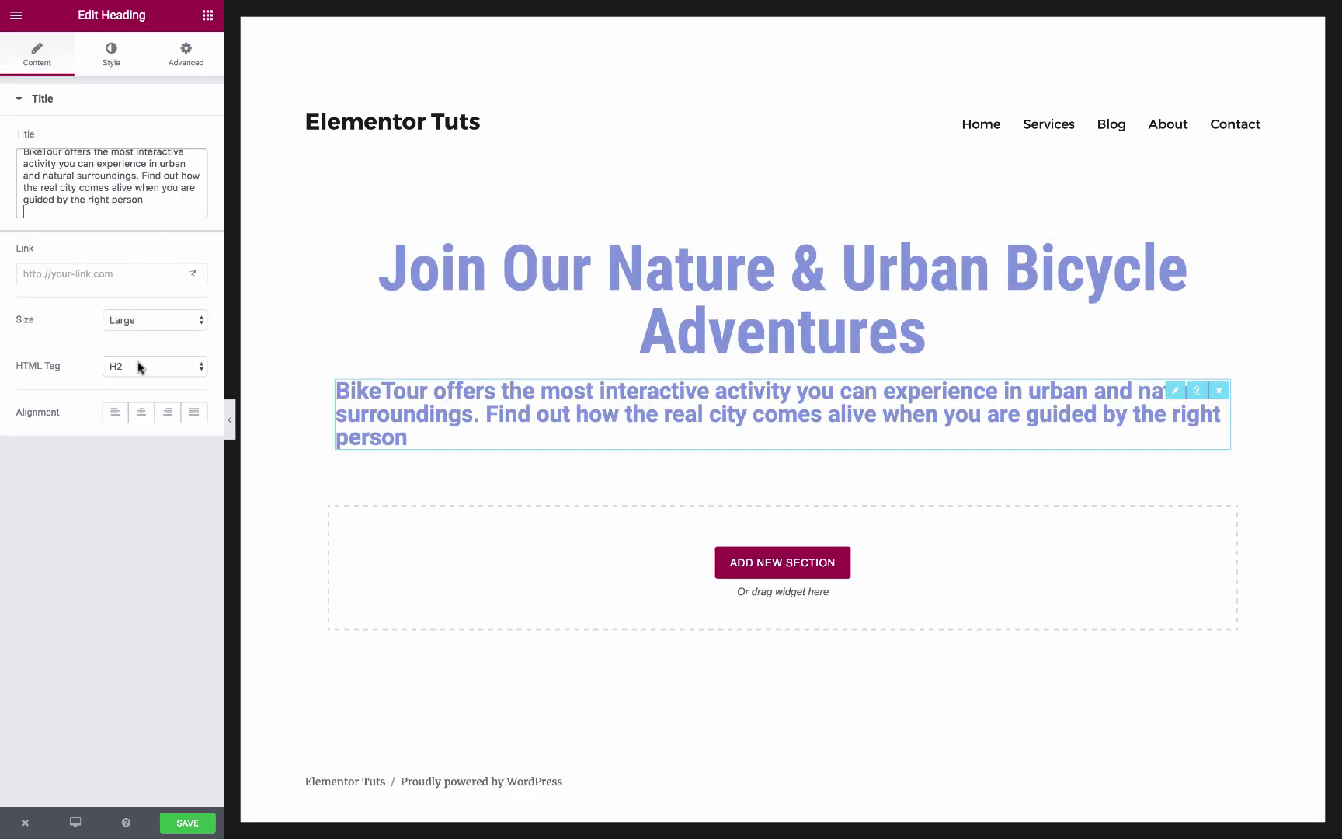
click(140, 367)
click(137, 460)
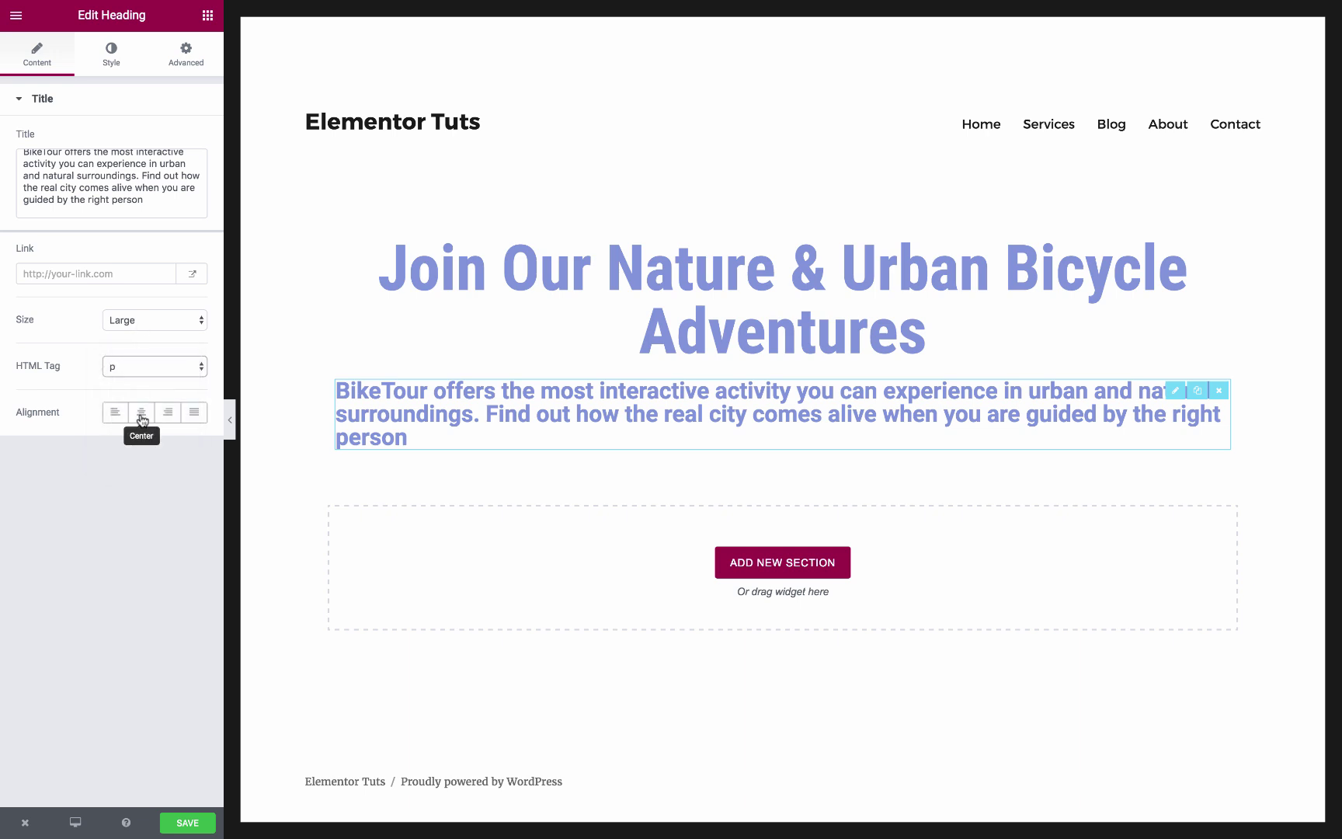
click(141, 414)
Step: Set the description's typography to 20 px, normal weight, 1.3 line height
click(111, 50)
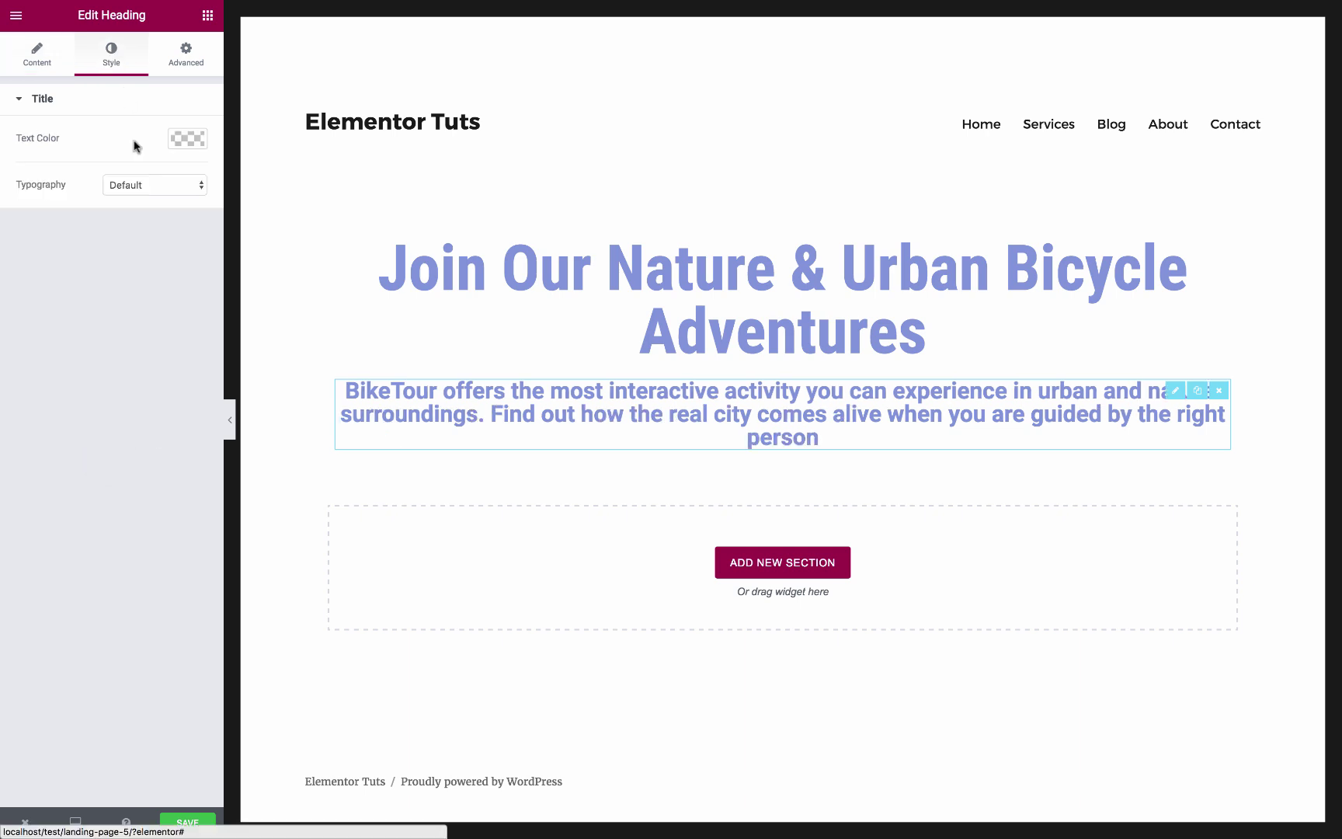
click(165, 190)
click(162, 201)
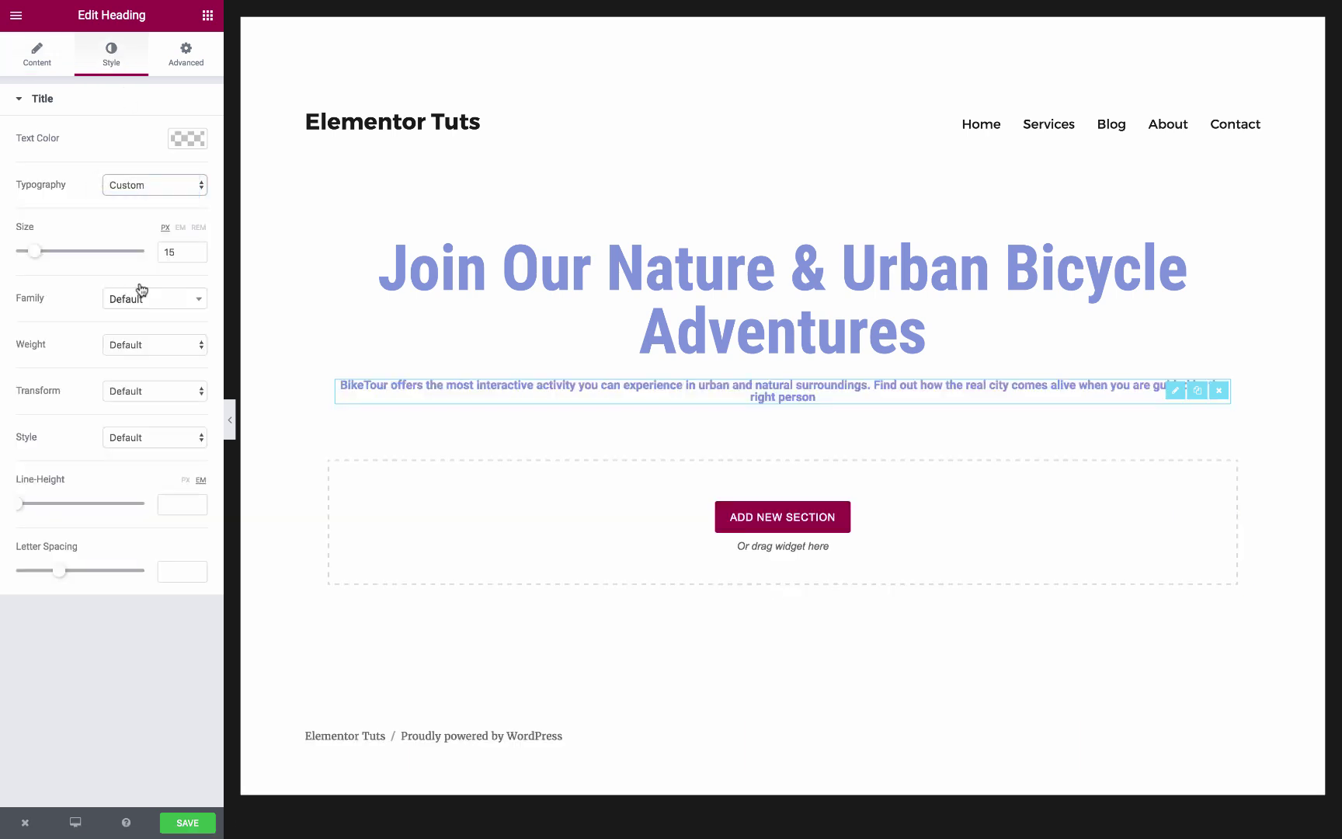
double_click(175, 251)
text(20)
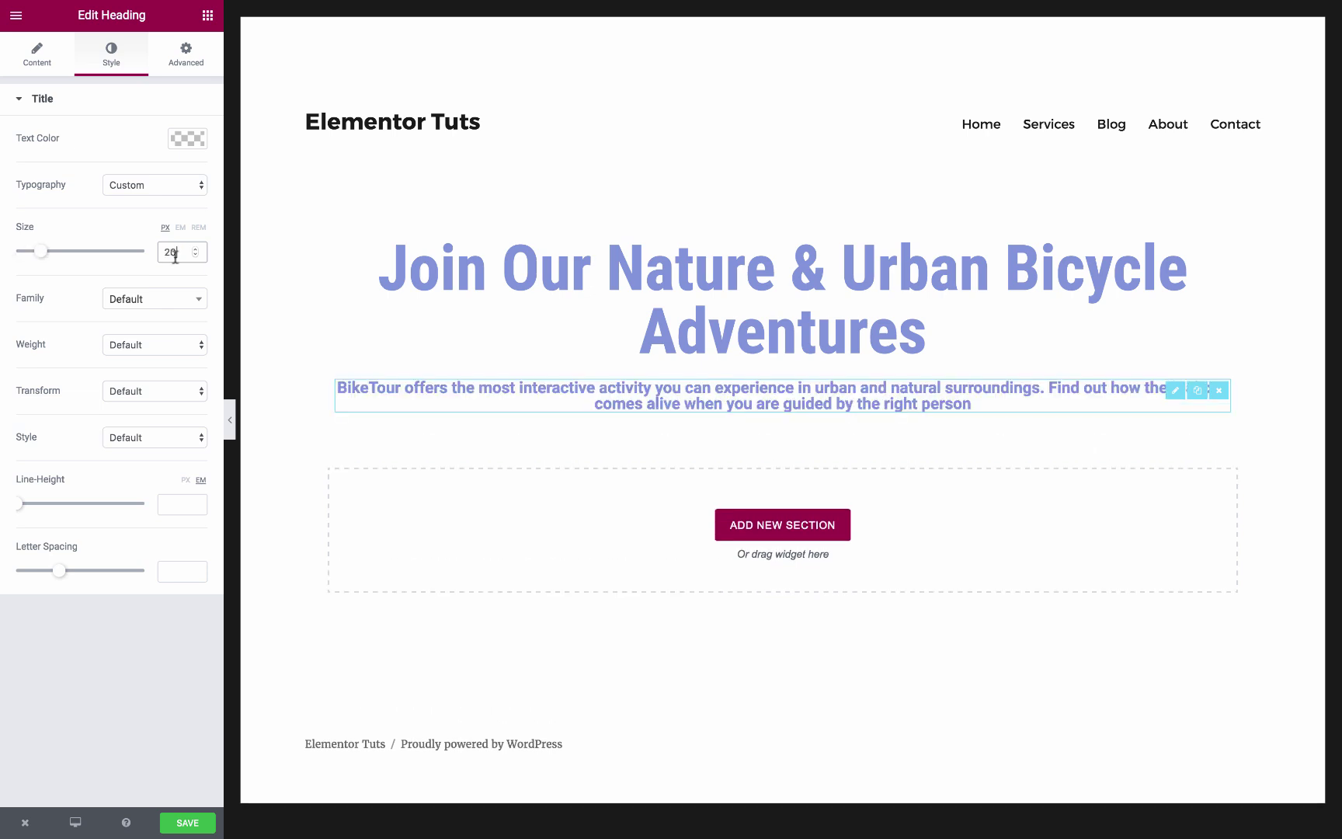
click(141, 355)
click(138, 372)
drag(19, 503, 36, 512)
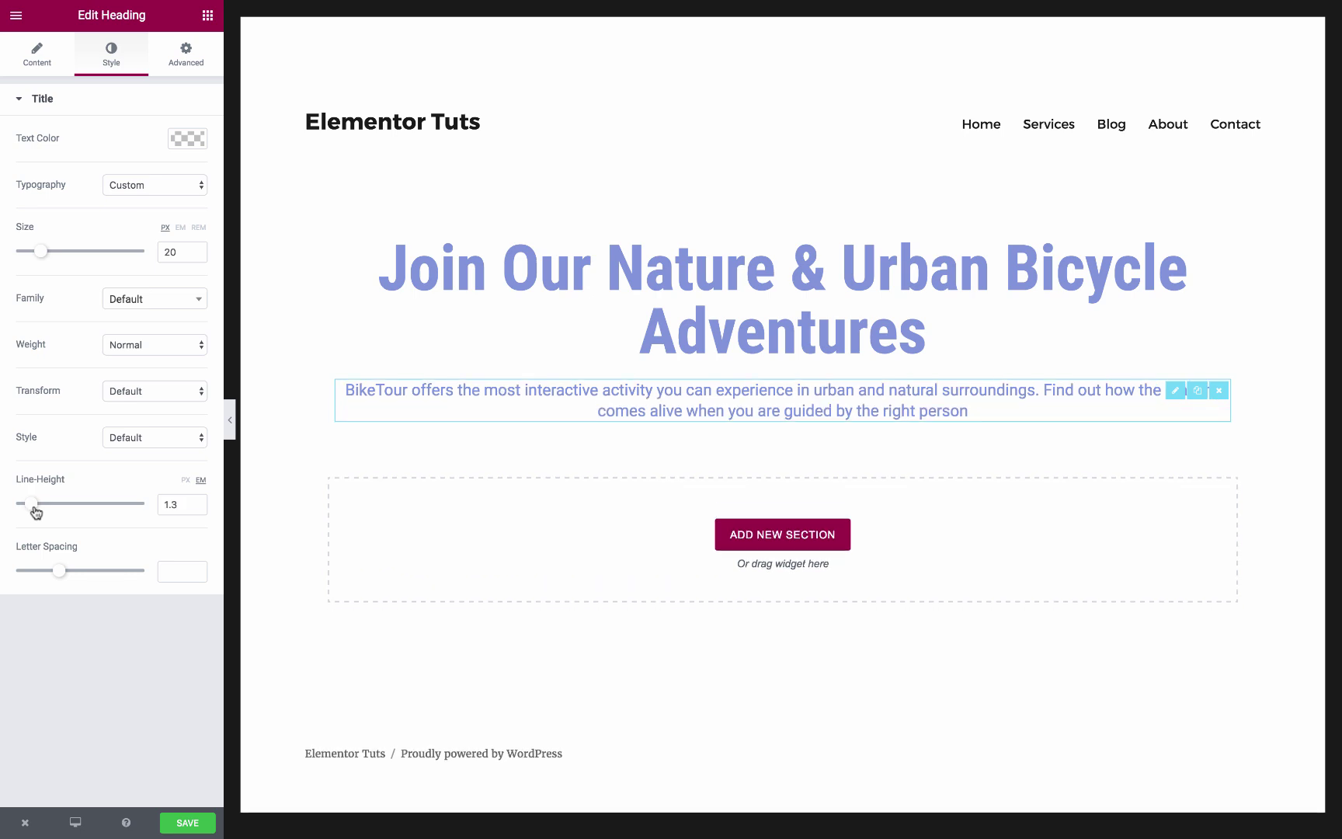
click(207, 14)
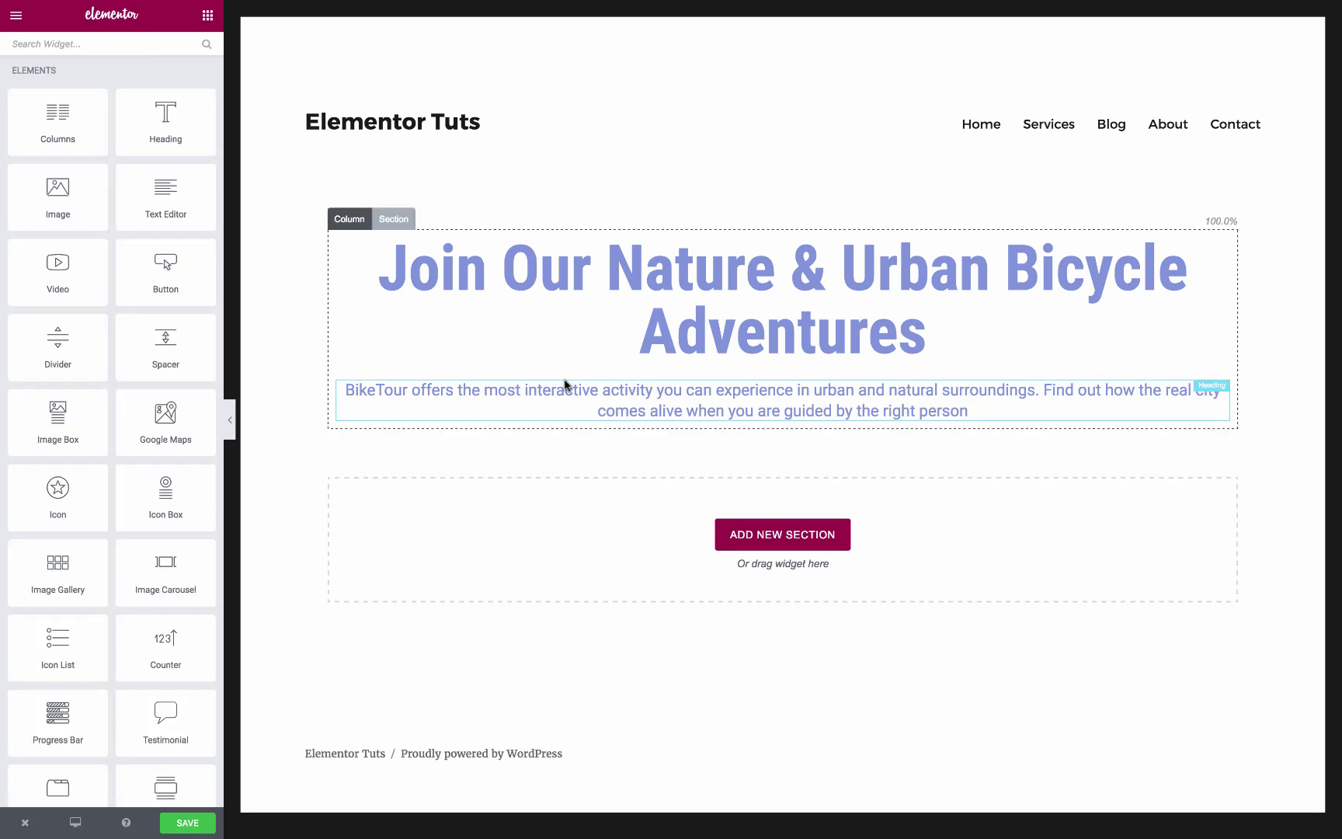
Step: Add a centred, extra-large Button widget below the subtitle
click(120, 46)
text(bu)
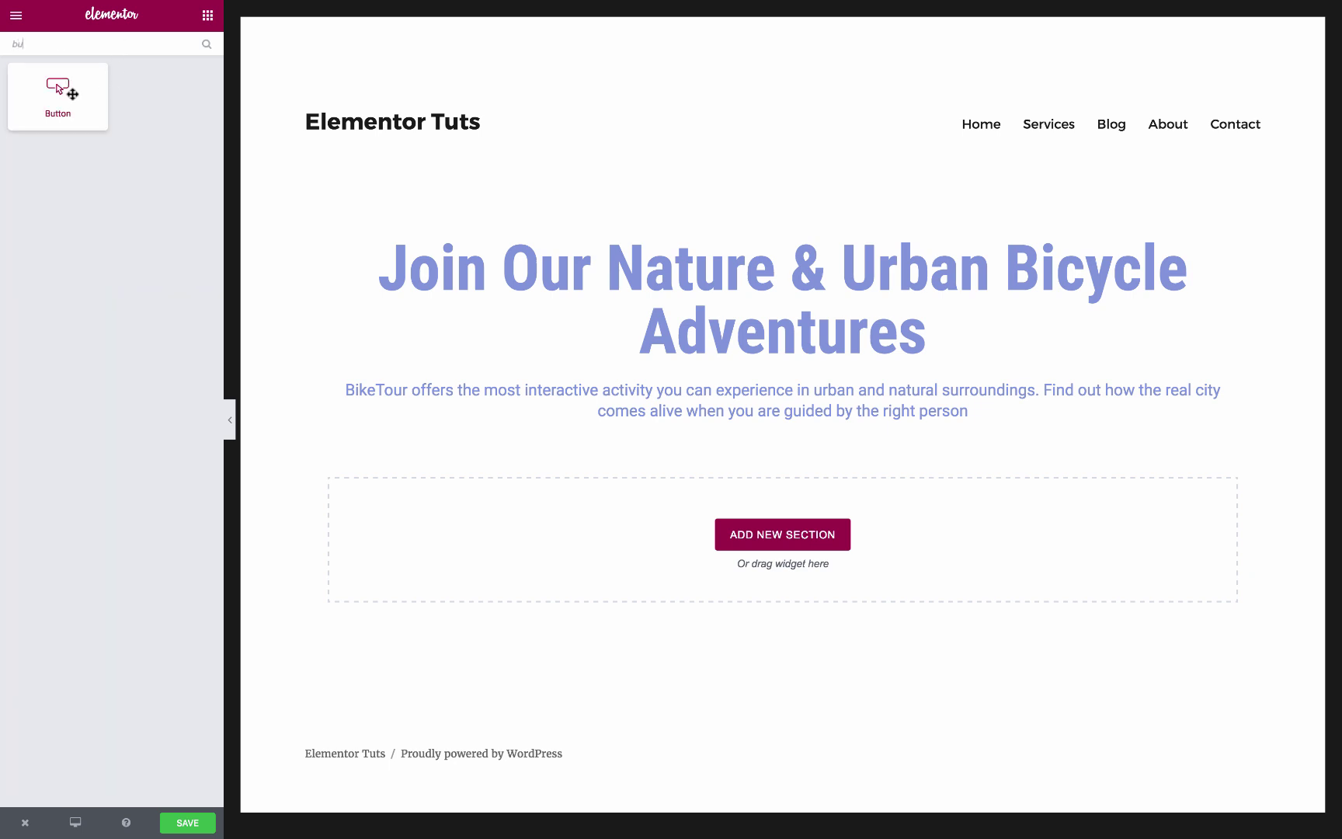
mouse_move(60, 89)
mouse_down()
mouse_move(961, 596)
mouse_move(745, 425)
mouse_up()
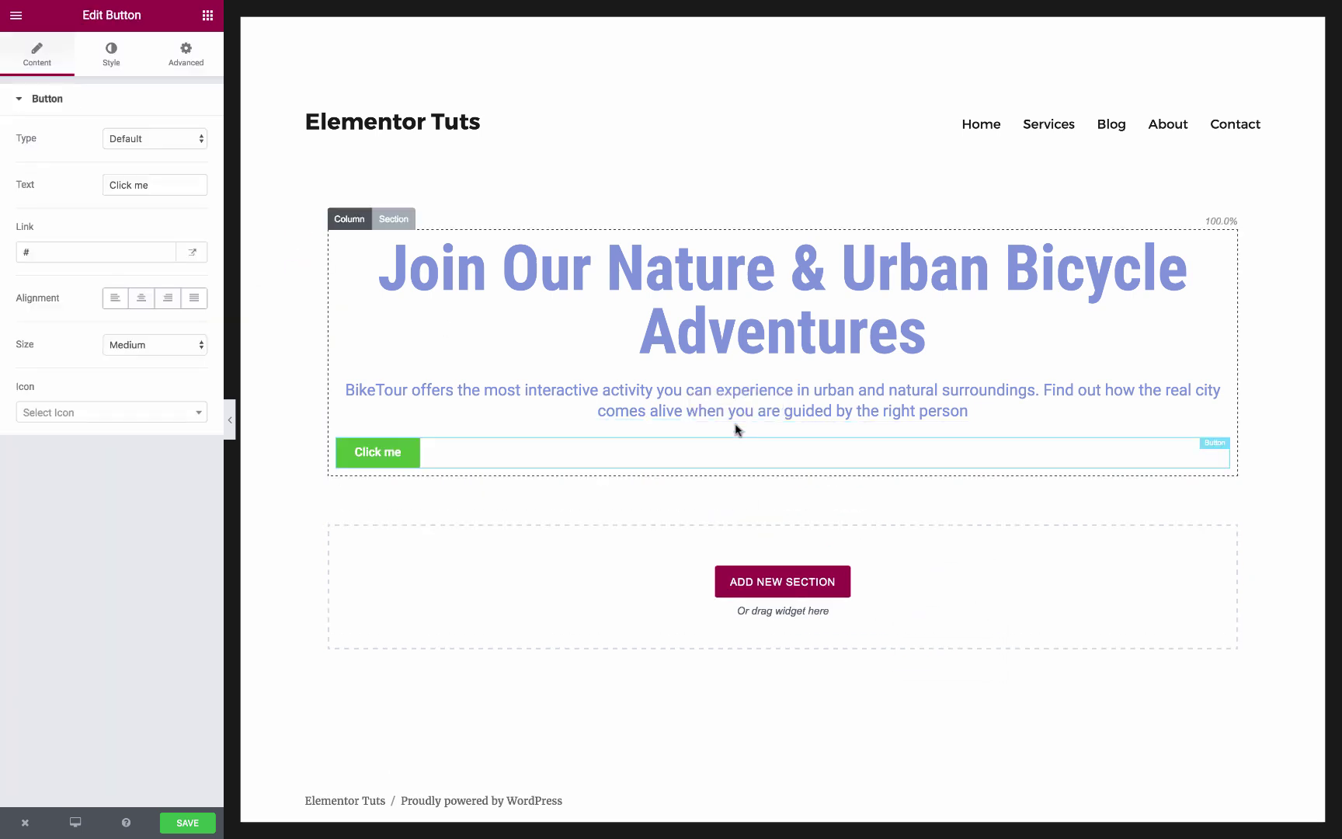
click(140, 297)
click(179, 346)
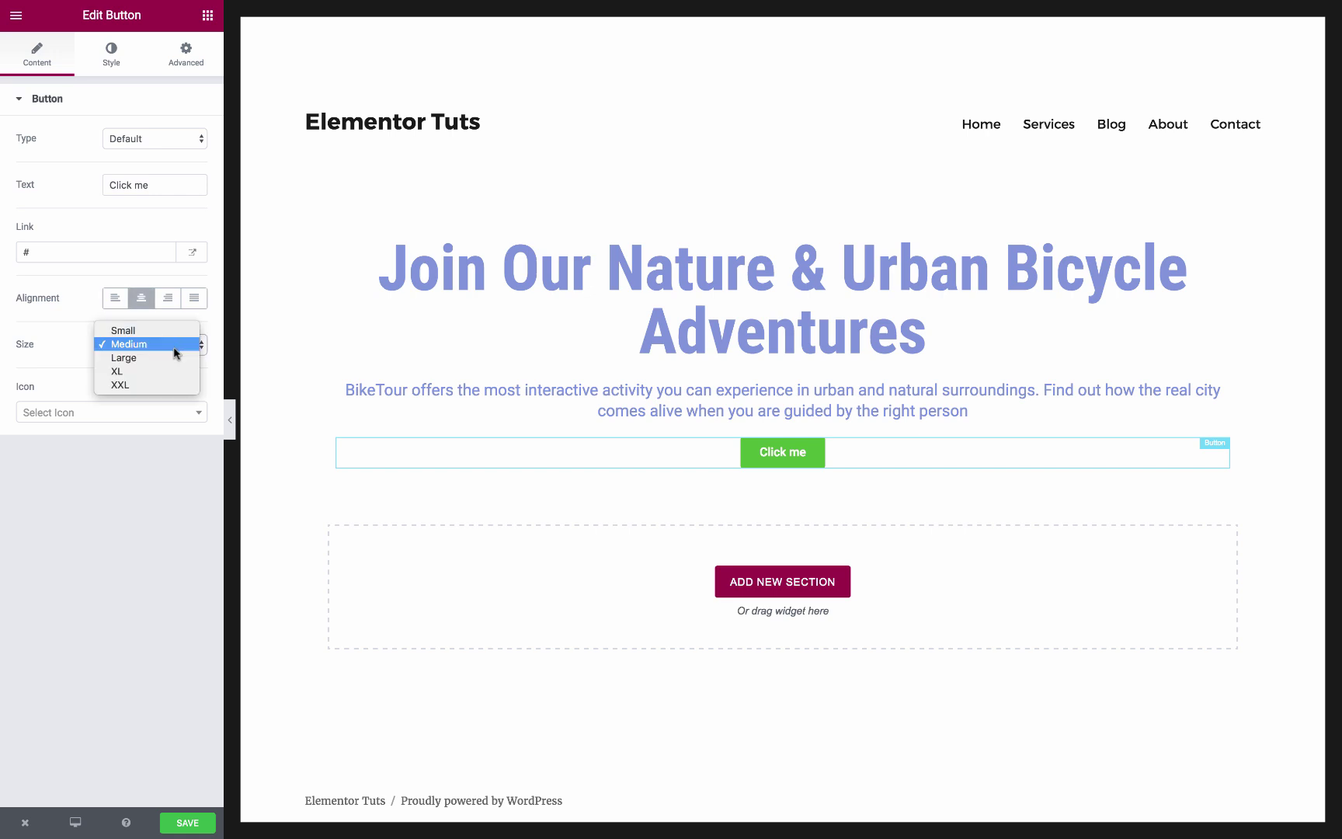
click(166, 371)
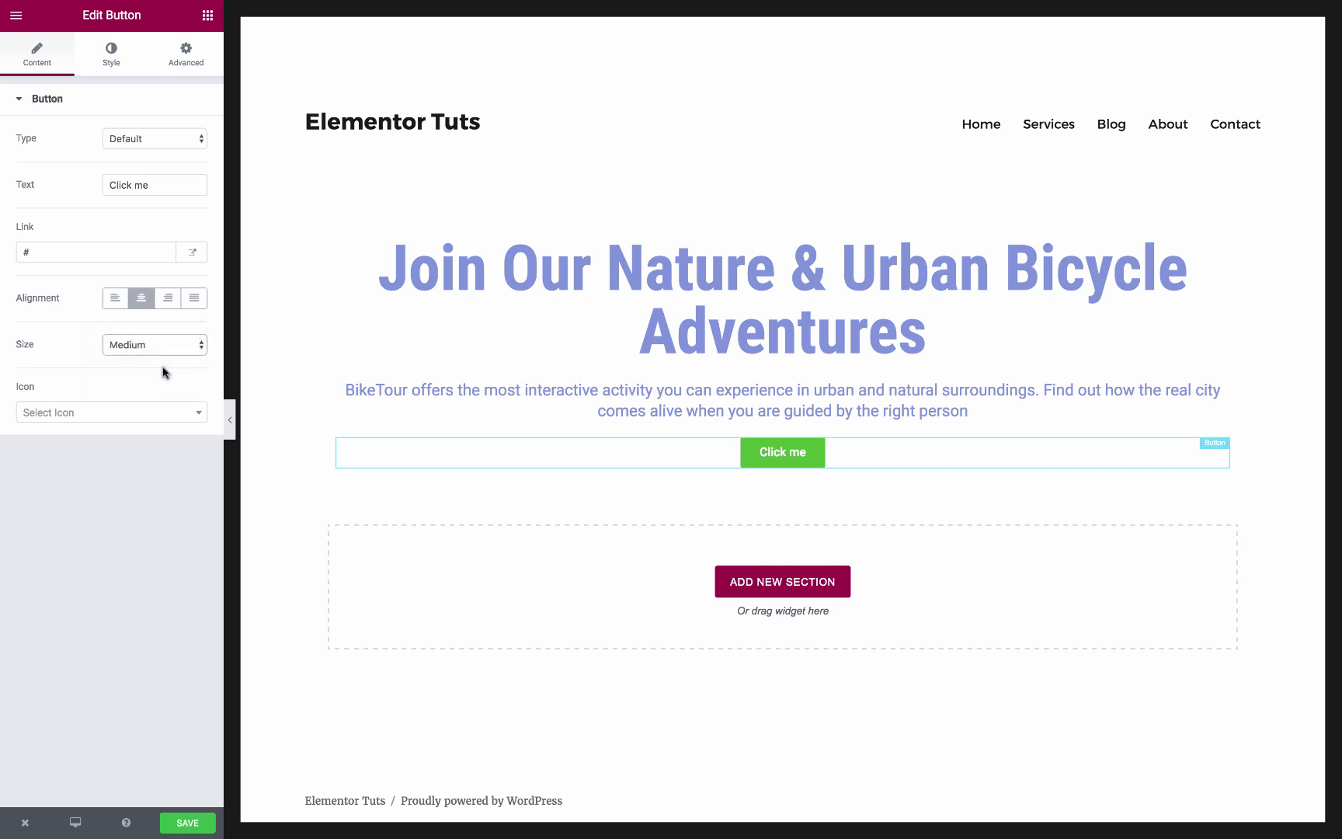
Step: Change the button label to 'Join our next tour'
triple_click(125, 184)
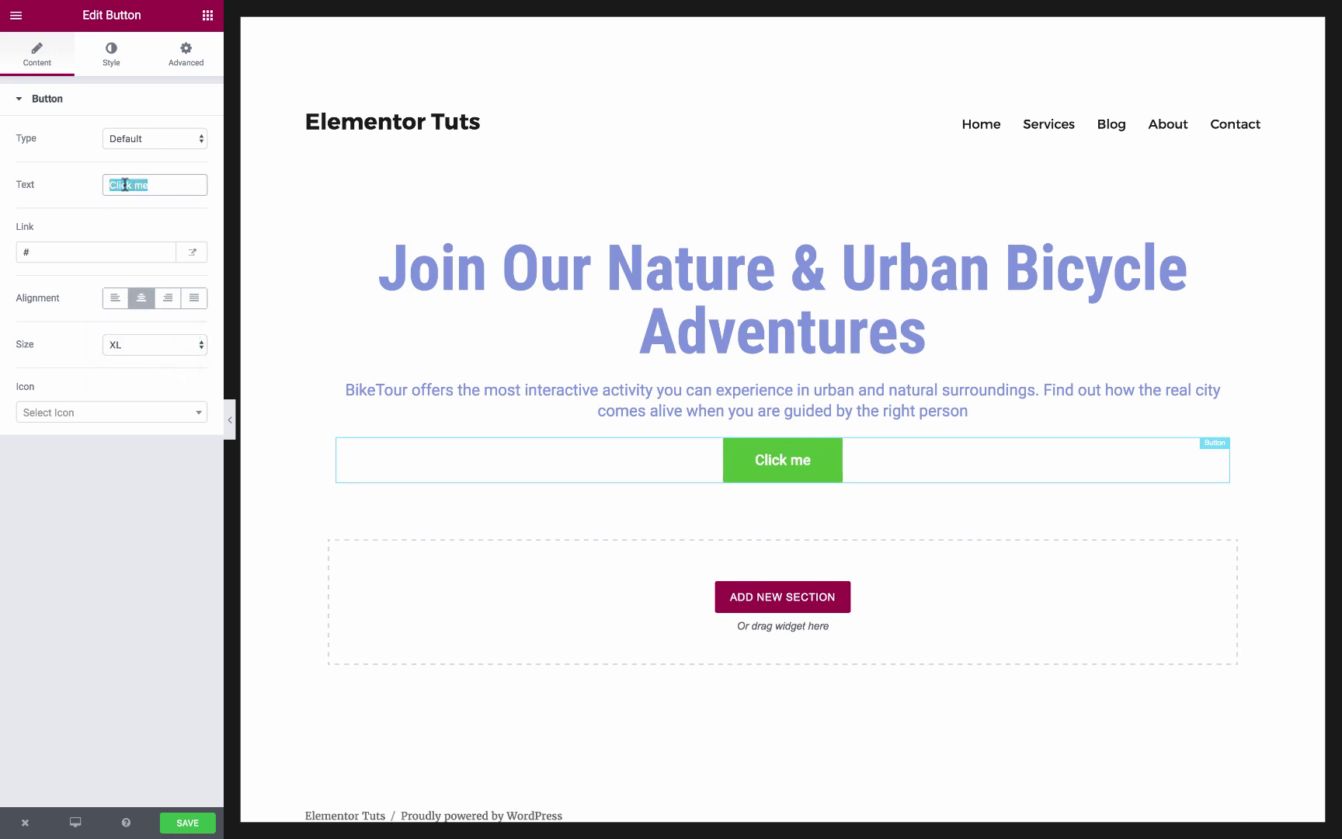
text(Join)
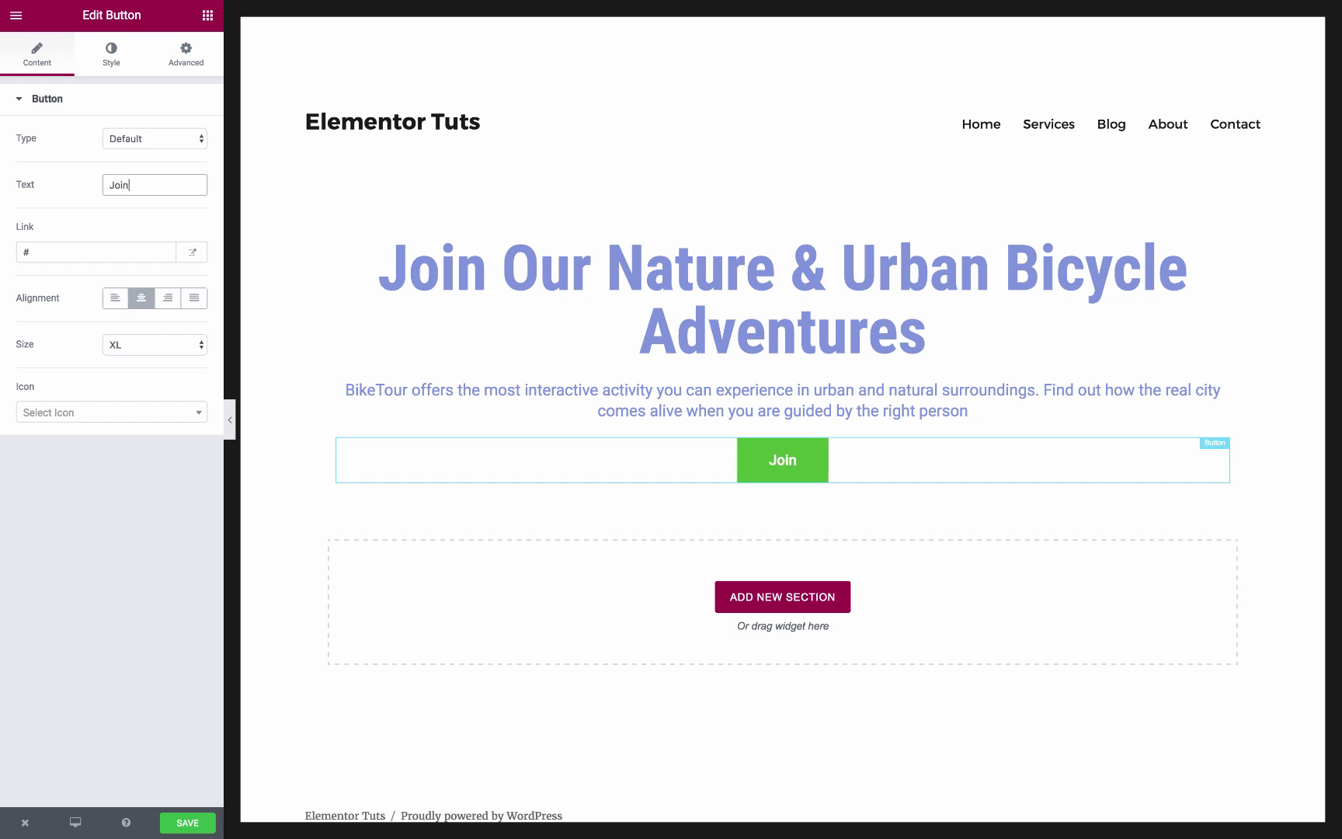
text( our n)
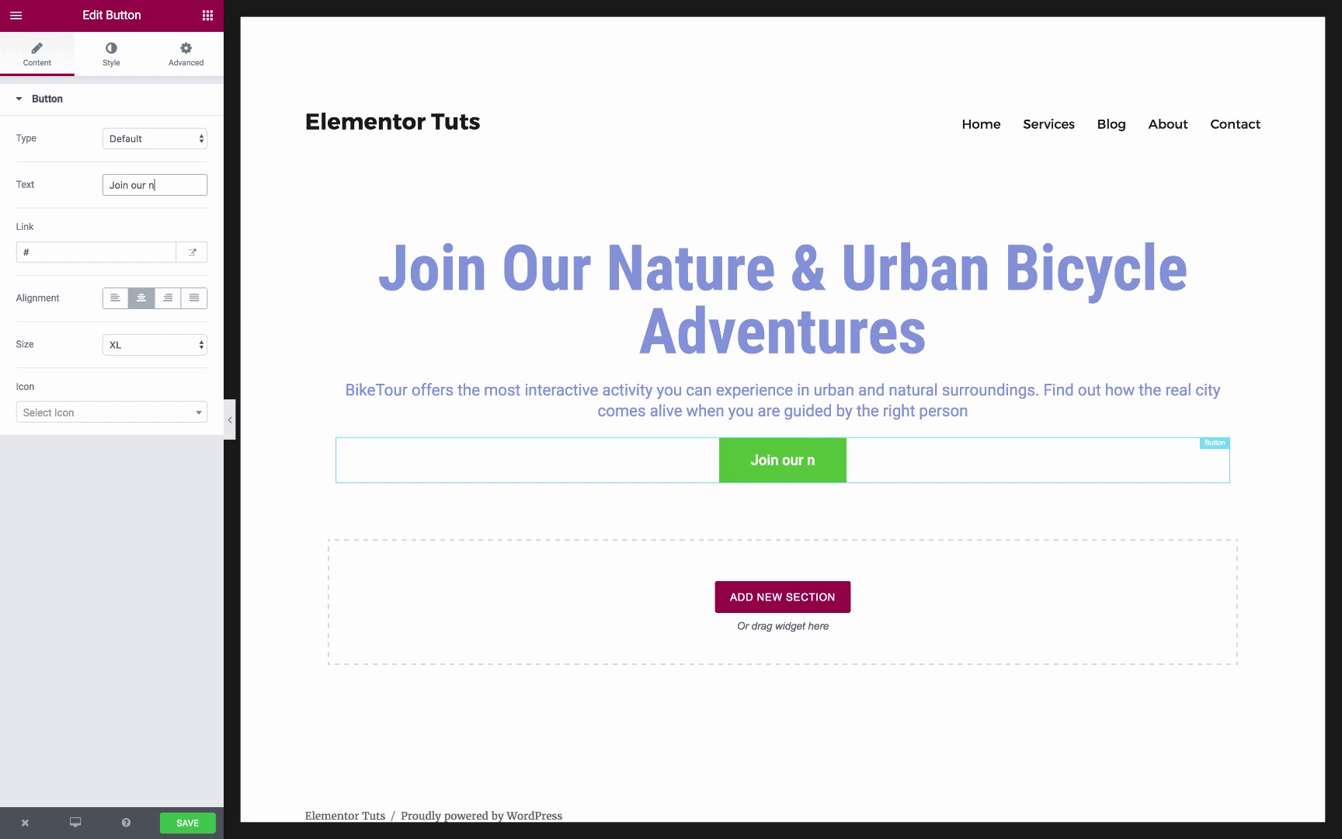
text(ext trip)
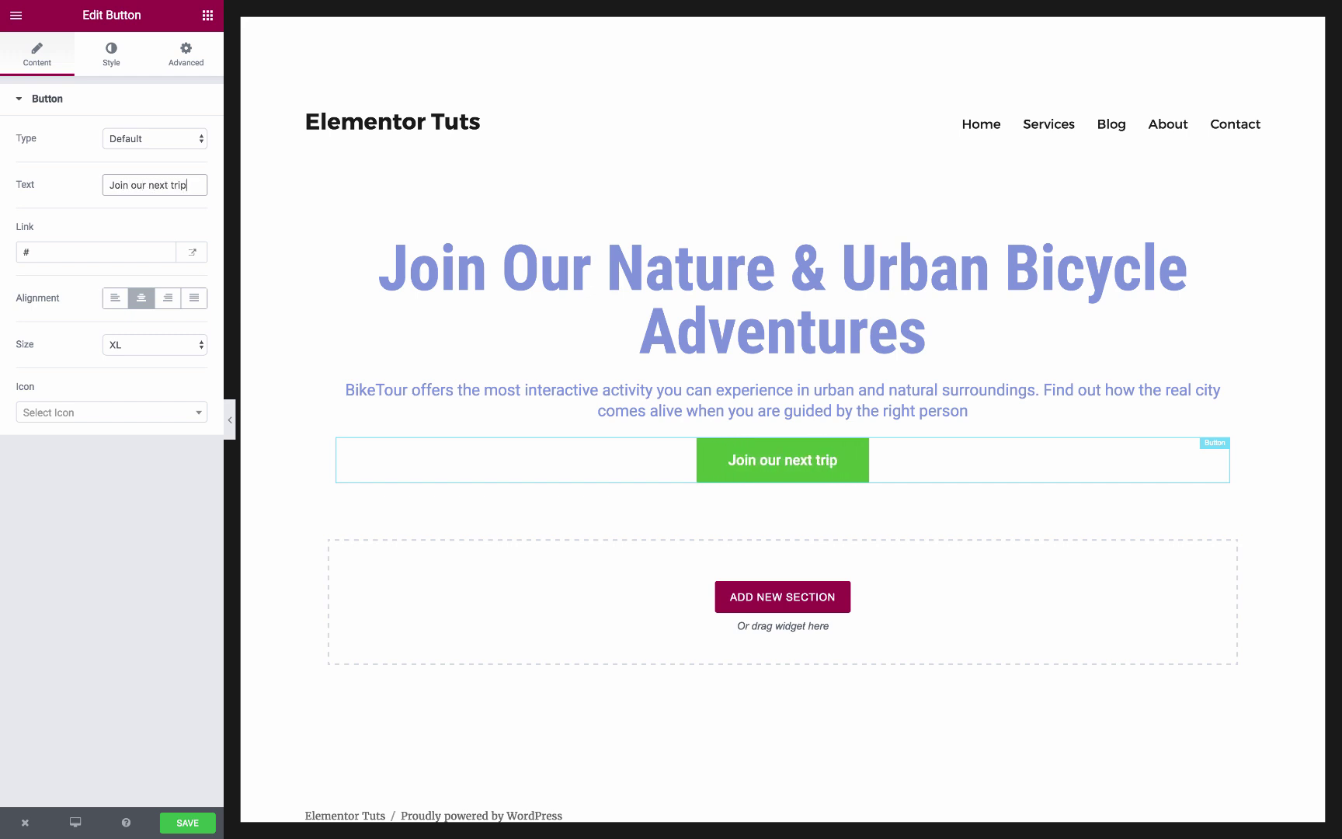
key(BackSpace)
key(BackSpace)
key(BackSpace)
text(or)
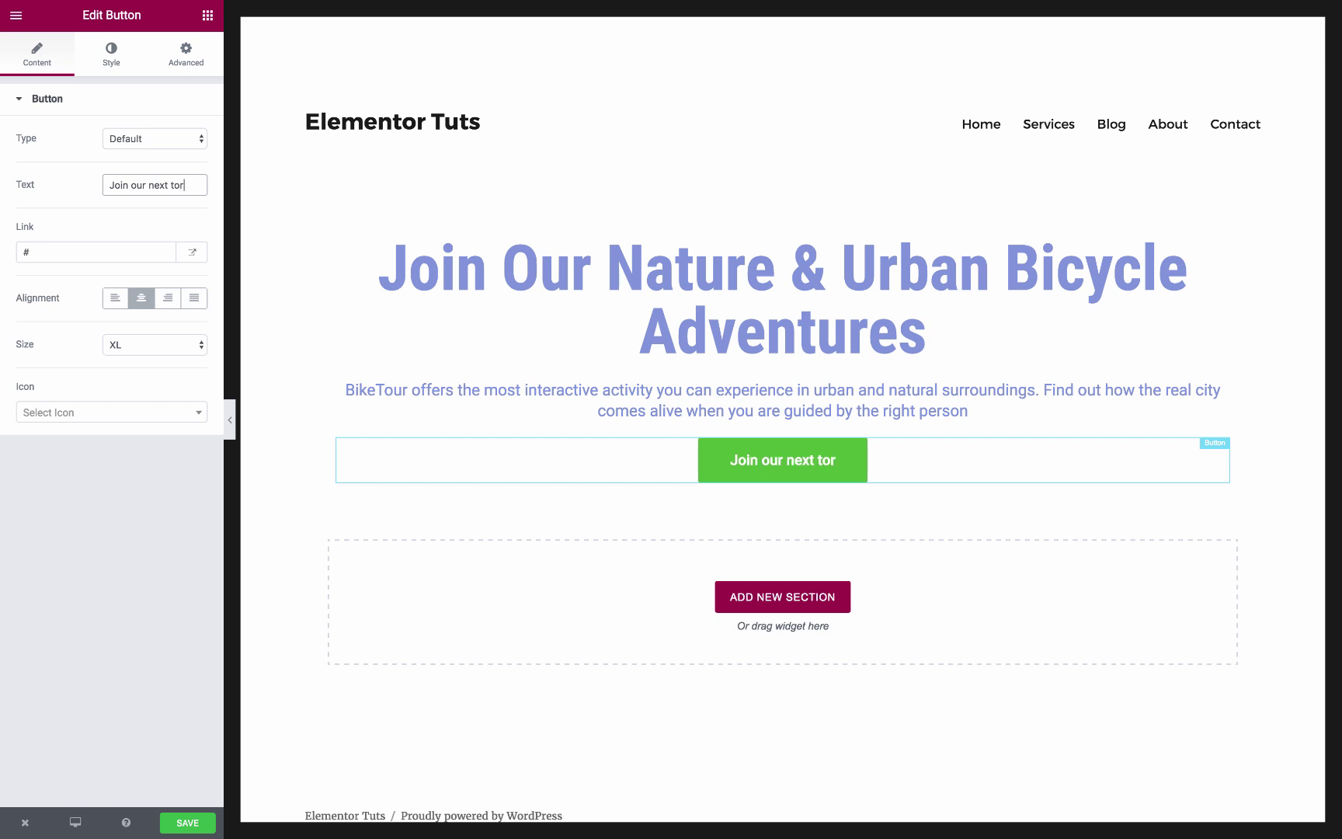
key(BackSpace)
text(ur)
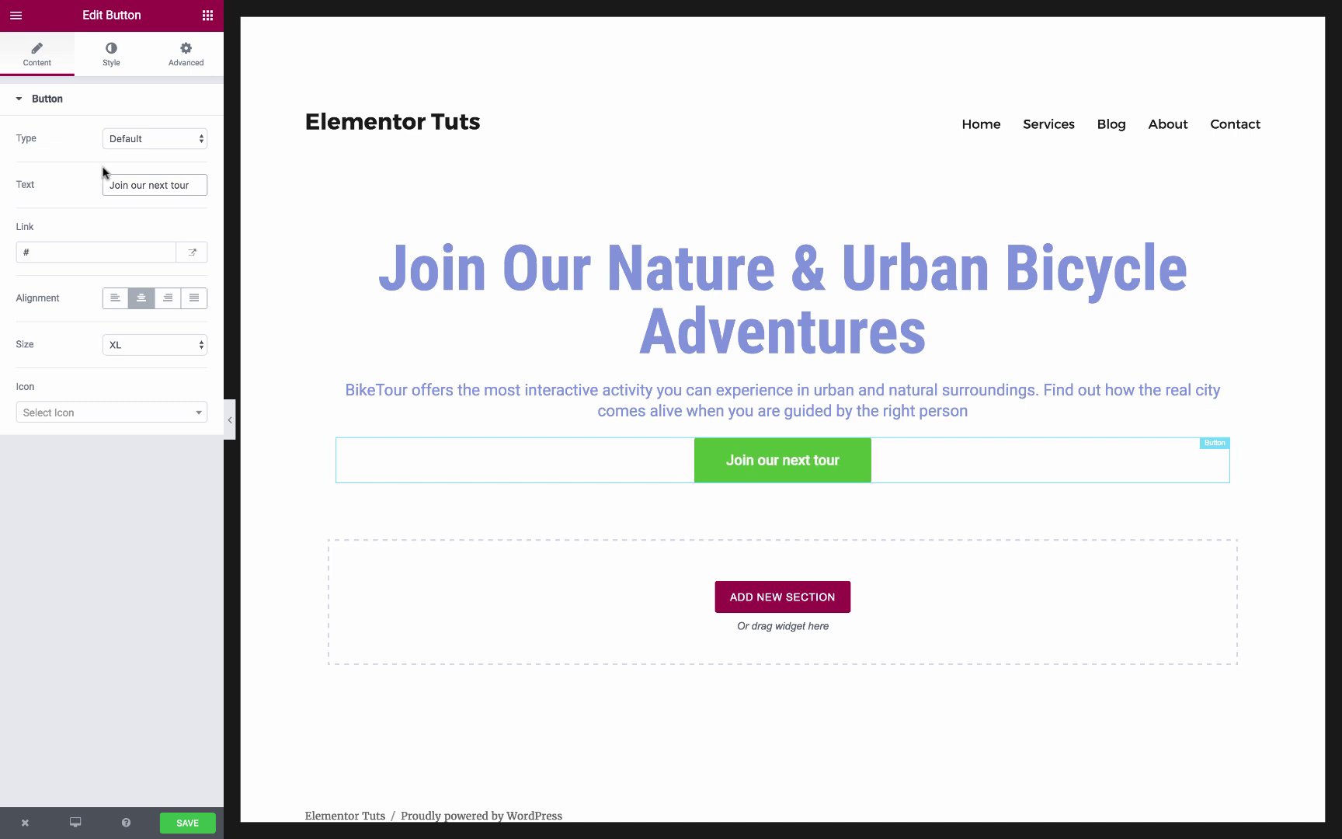
Step: Style the button with border radius 10, 22 px uppercase text and 3.2 letter spacing
click(107, 73)
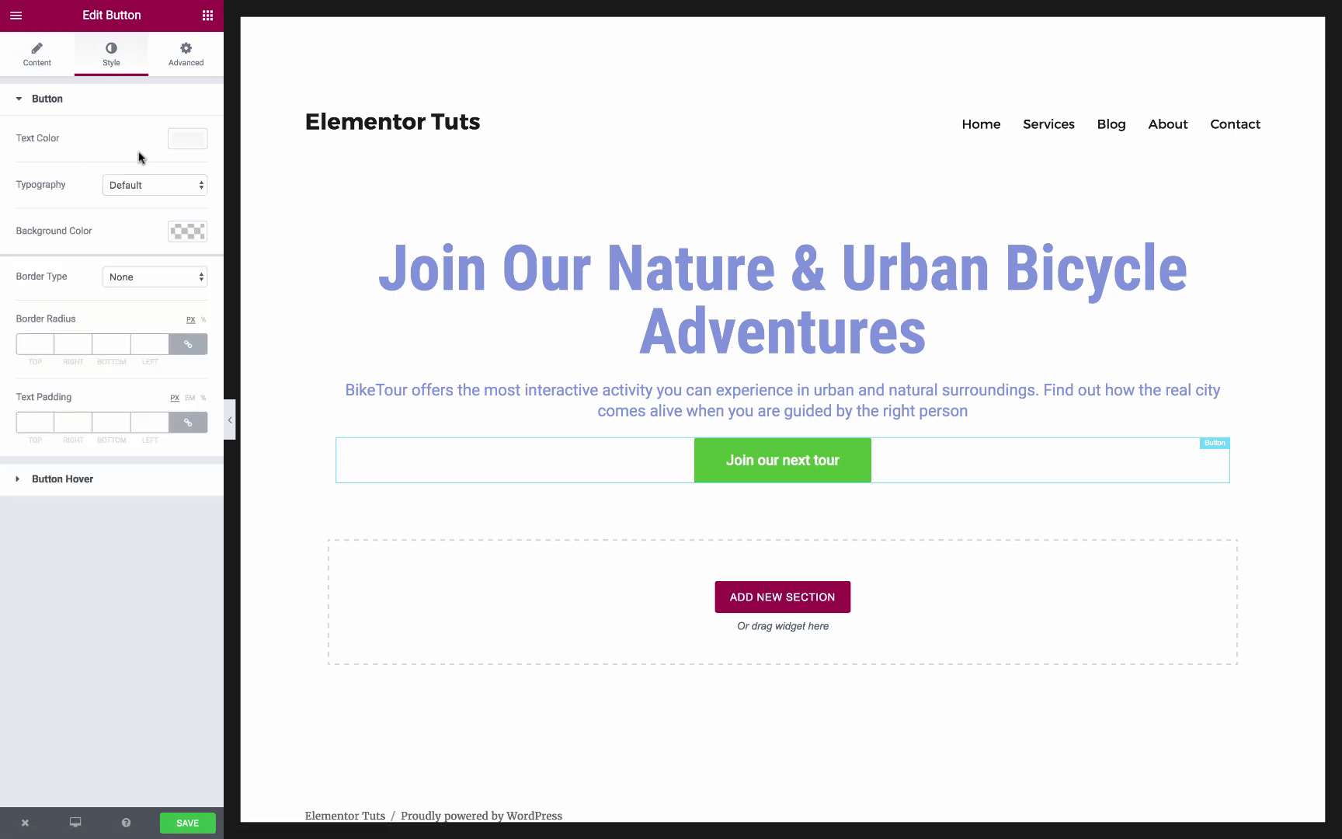
mouse_move(35, 344)
text(10)
click(129, 187)
click(131, 201)
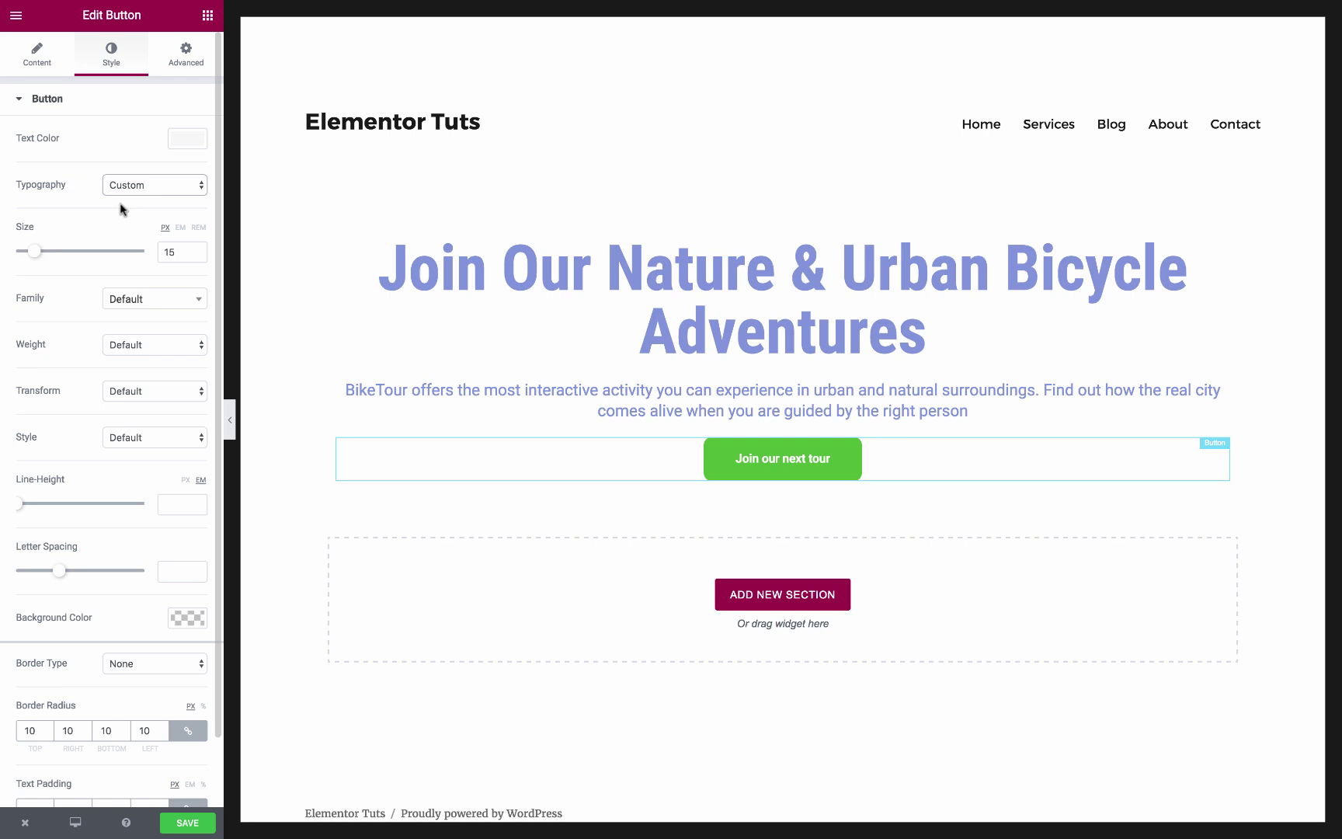
mouse_move(38, 257)
mouse_down()
mouse_move(72, 260)
mouse_move(44, 270)
mouse_up()
click(120, 403)
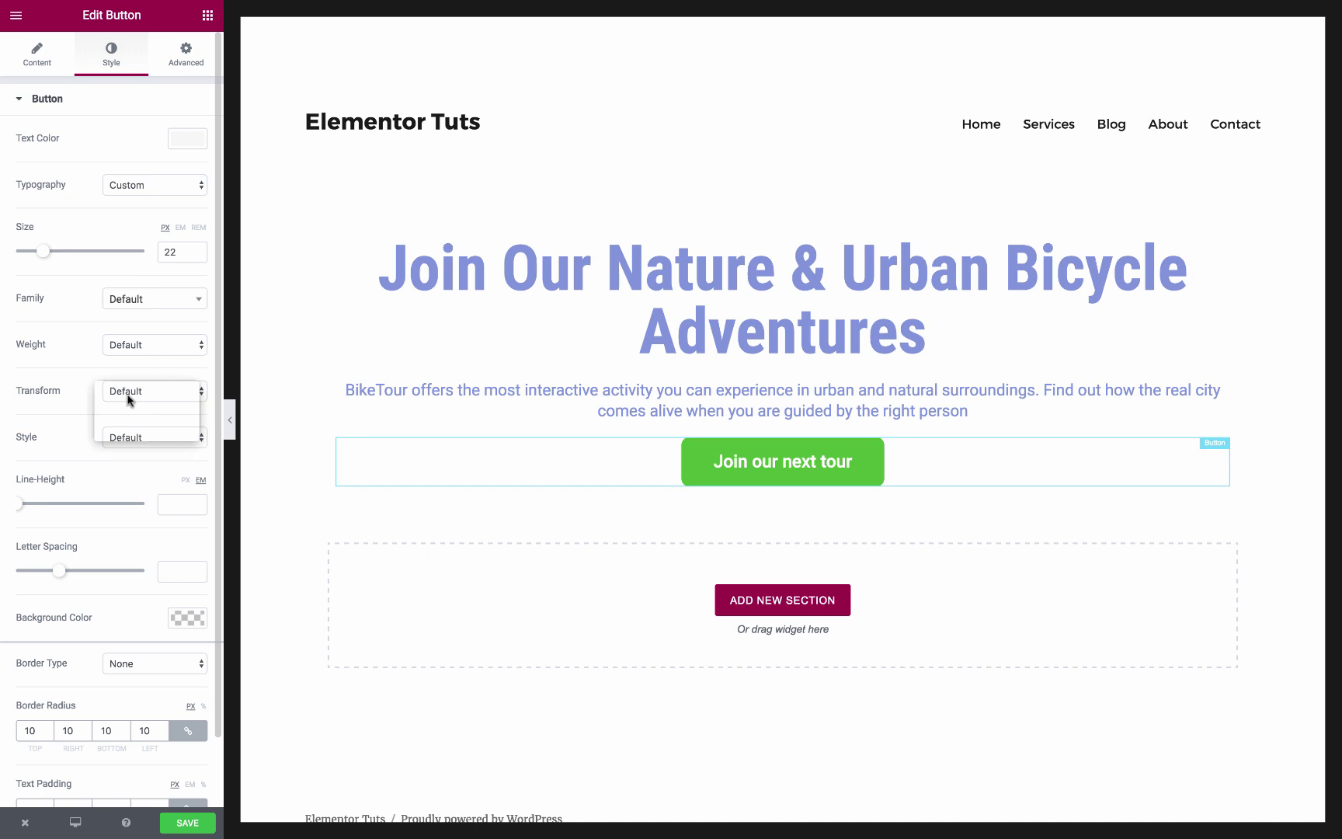
click(136, 414)
drag(61, 570, 88, 576)
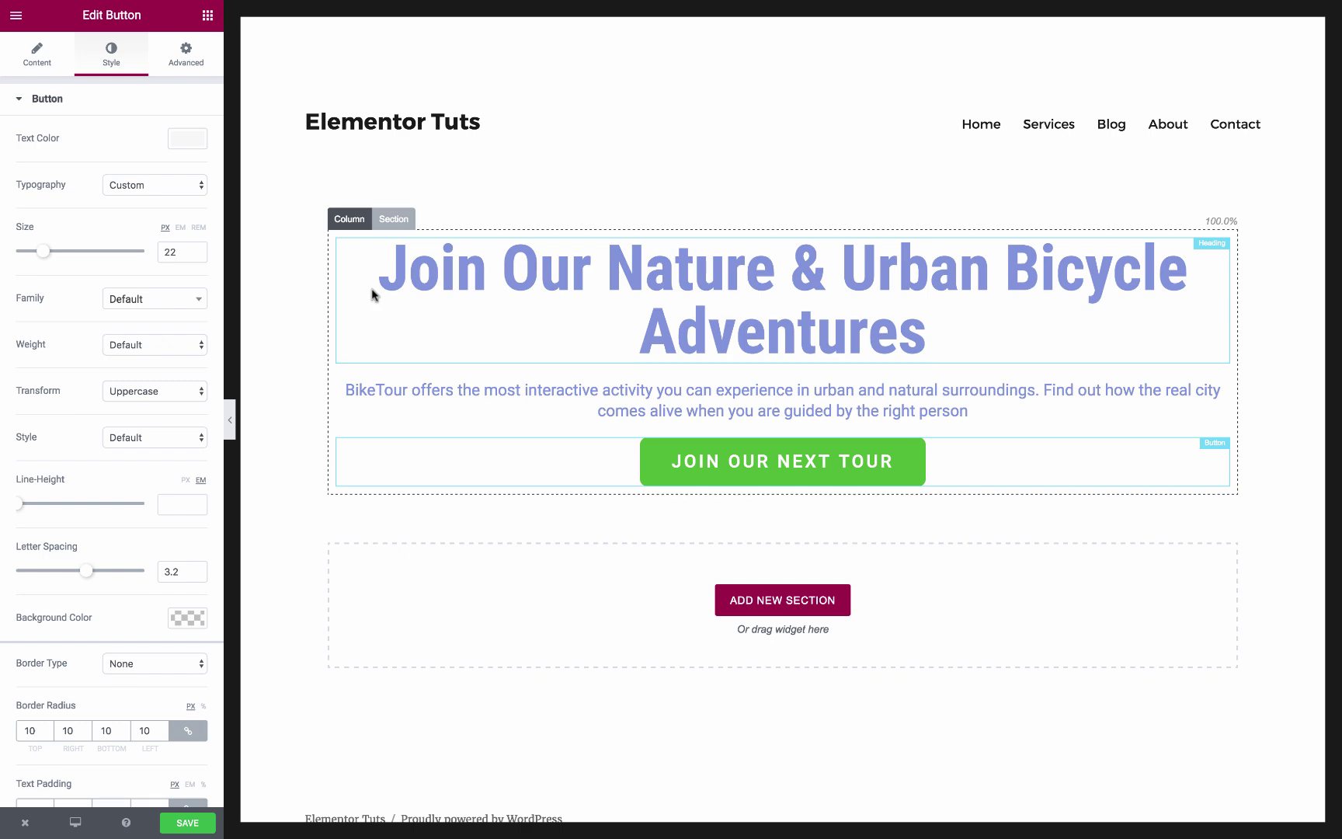
click(278, 36)
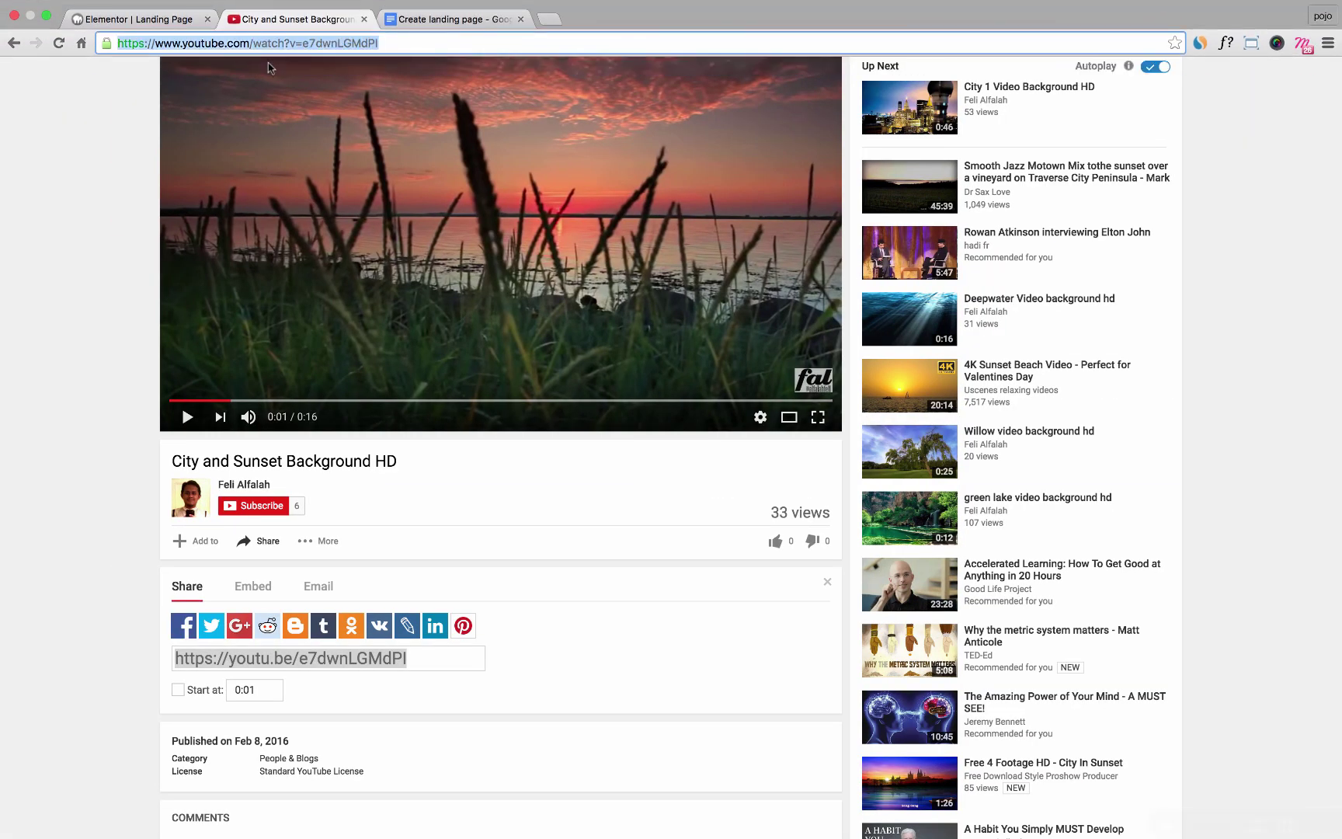
click(175, 20)
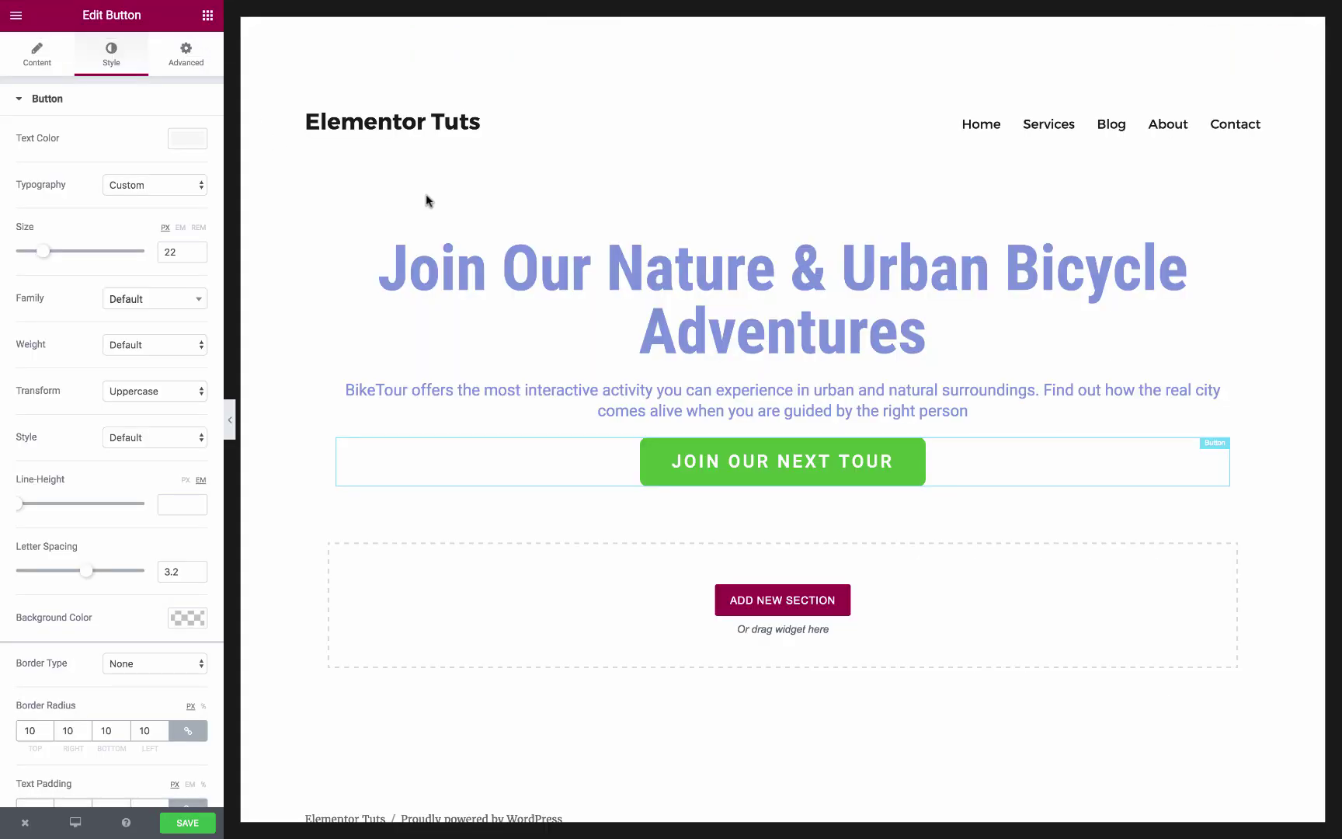
Step: Set the hero section's background type to Video with the pasted YouTube link
click(396, 220)
click(104, 60)
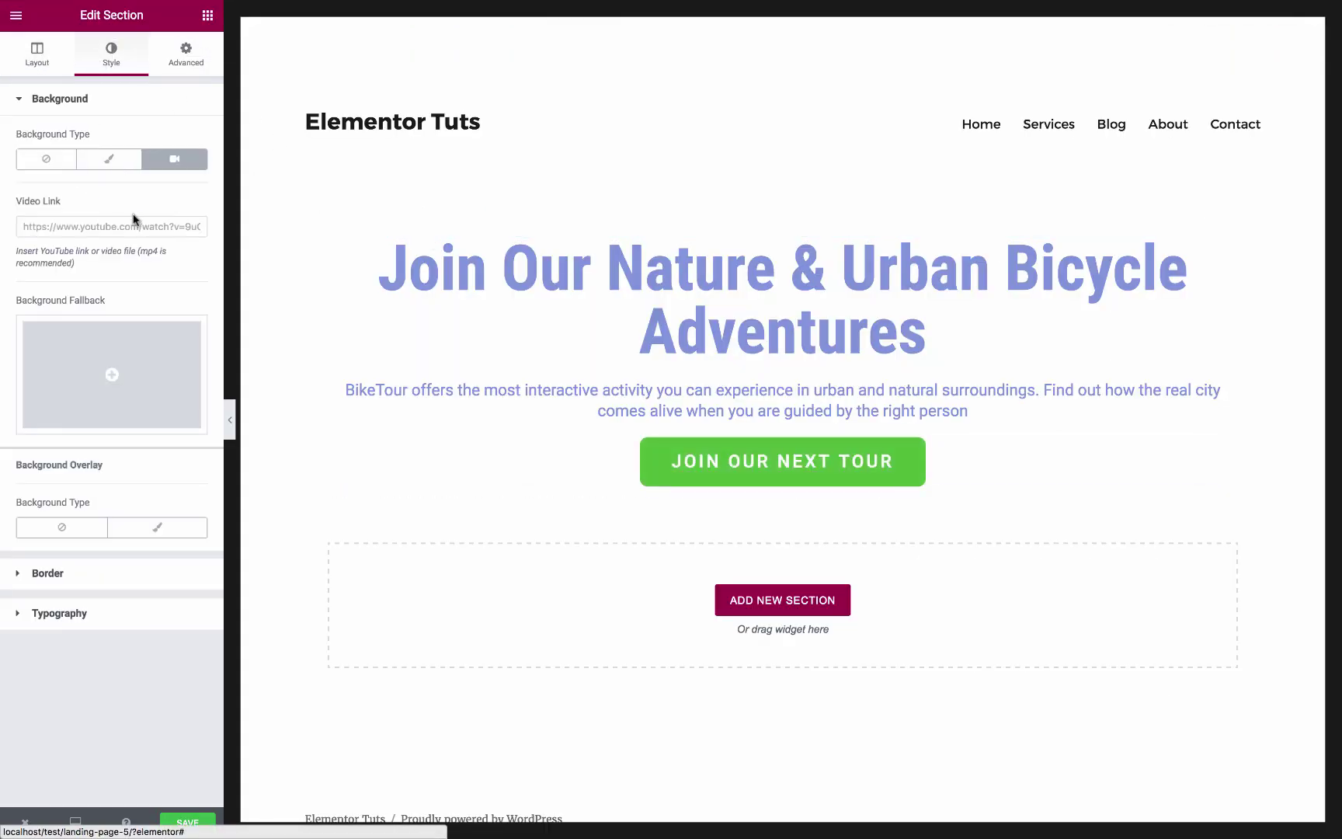
click(140, 221)
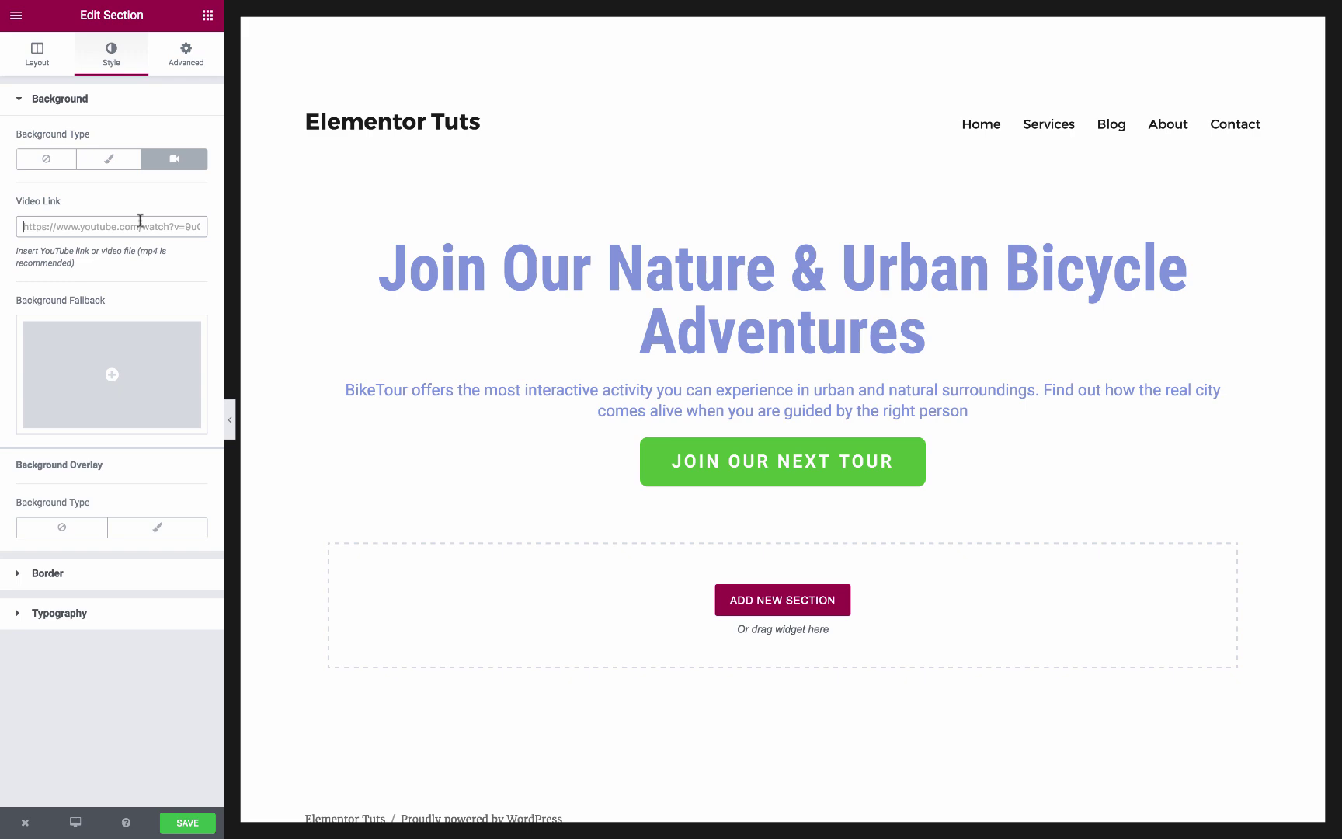
key(ctrl+v)
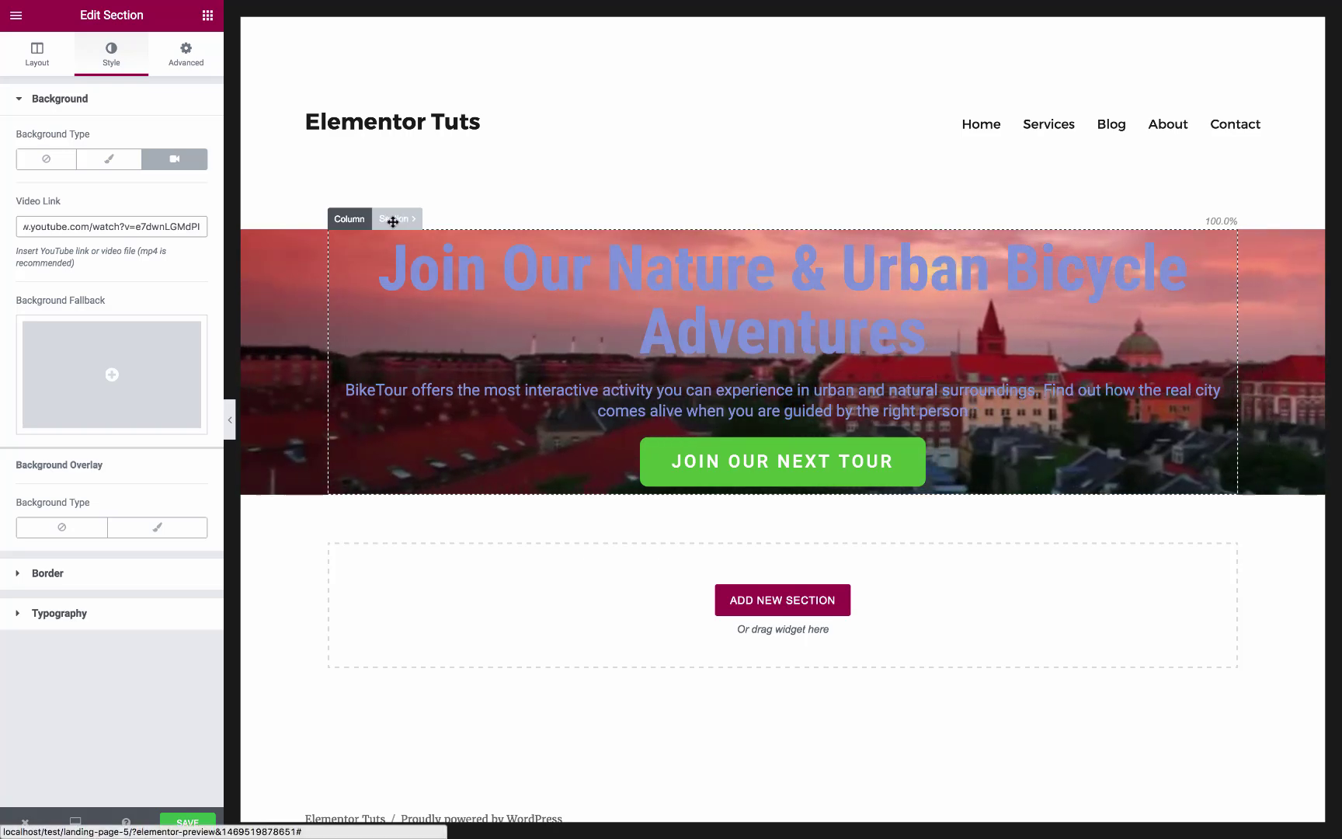
Step: Unlink the hero section's padding and set top and bottom to 80 px
click(184, 71)
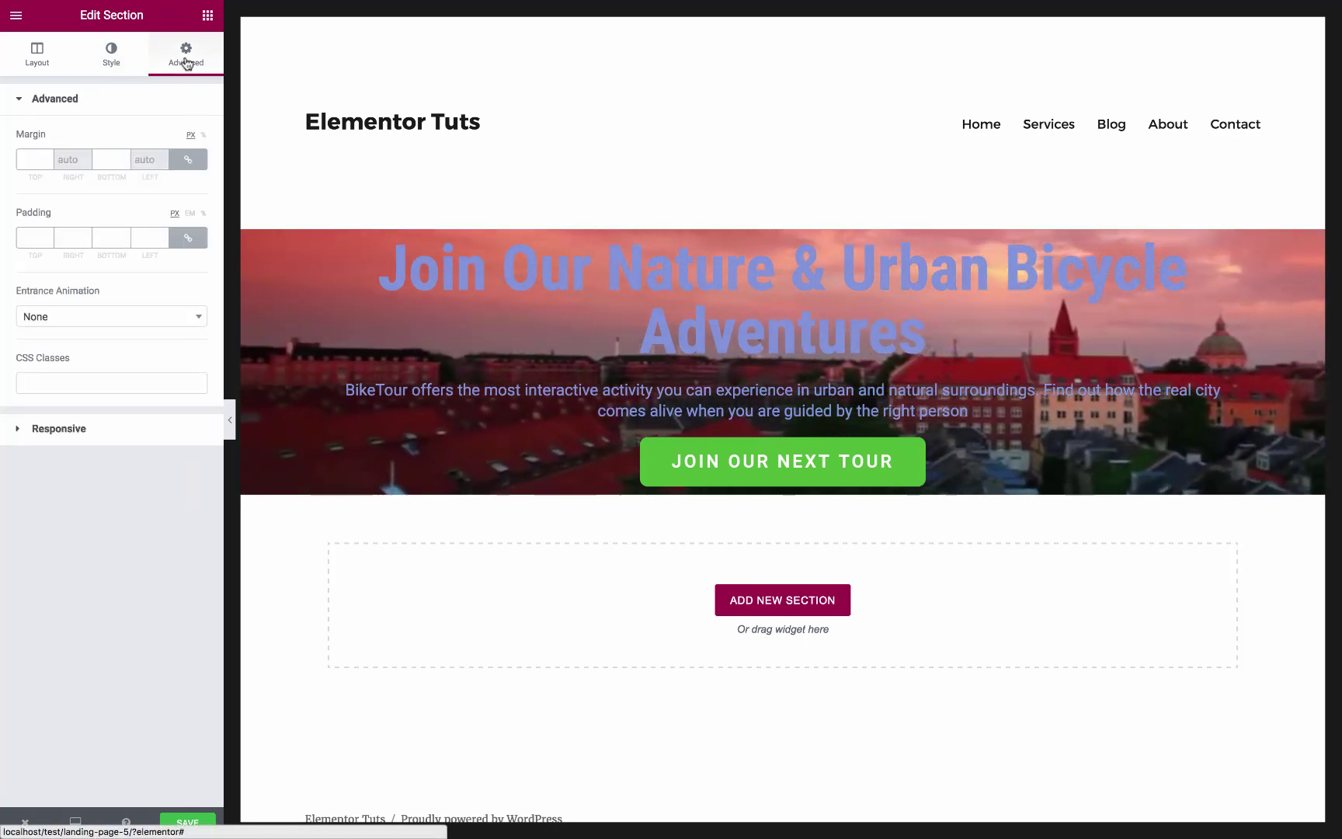
click(188, 242)
click(32, 238)
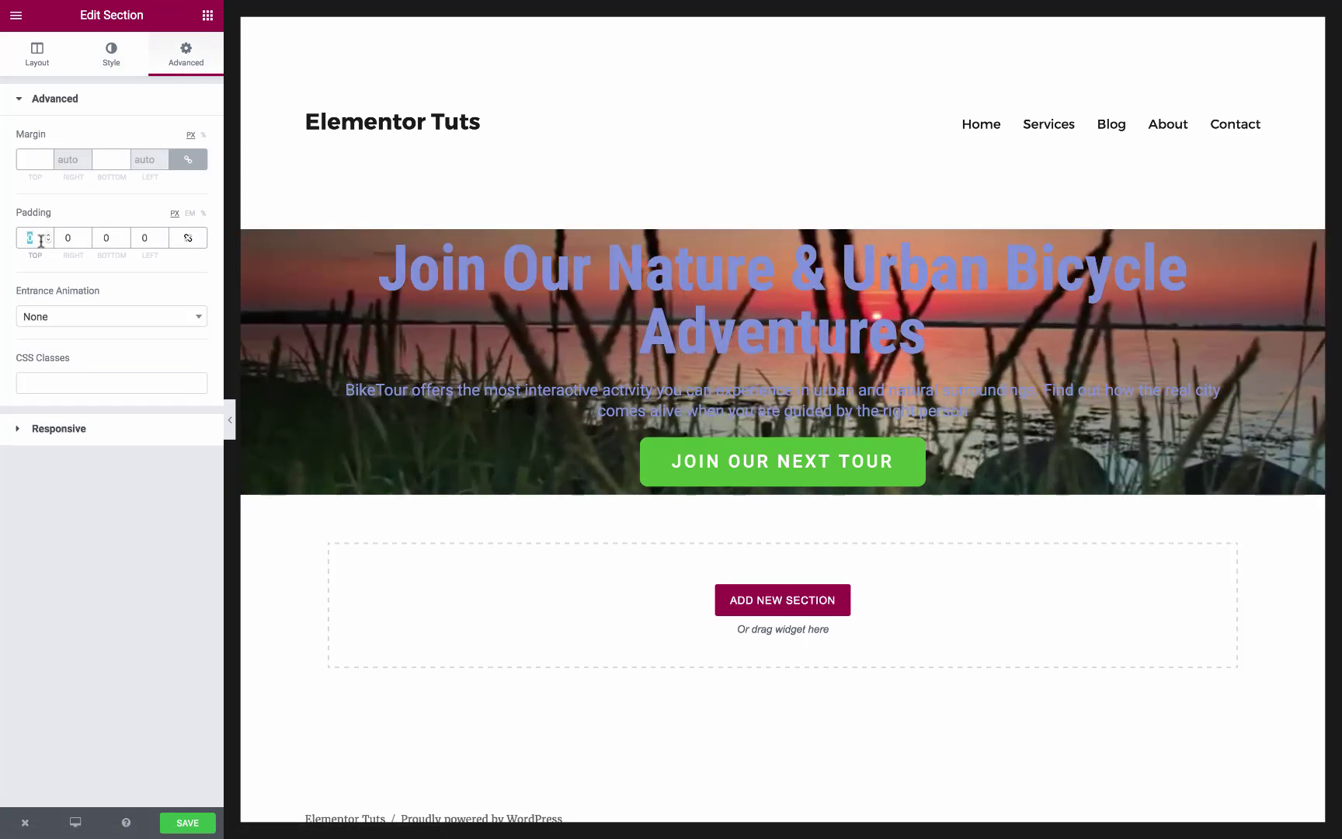
text(80)
key(Tab)
key(Tab)
text(80)
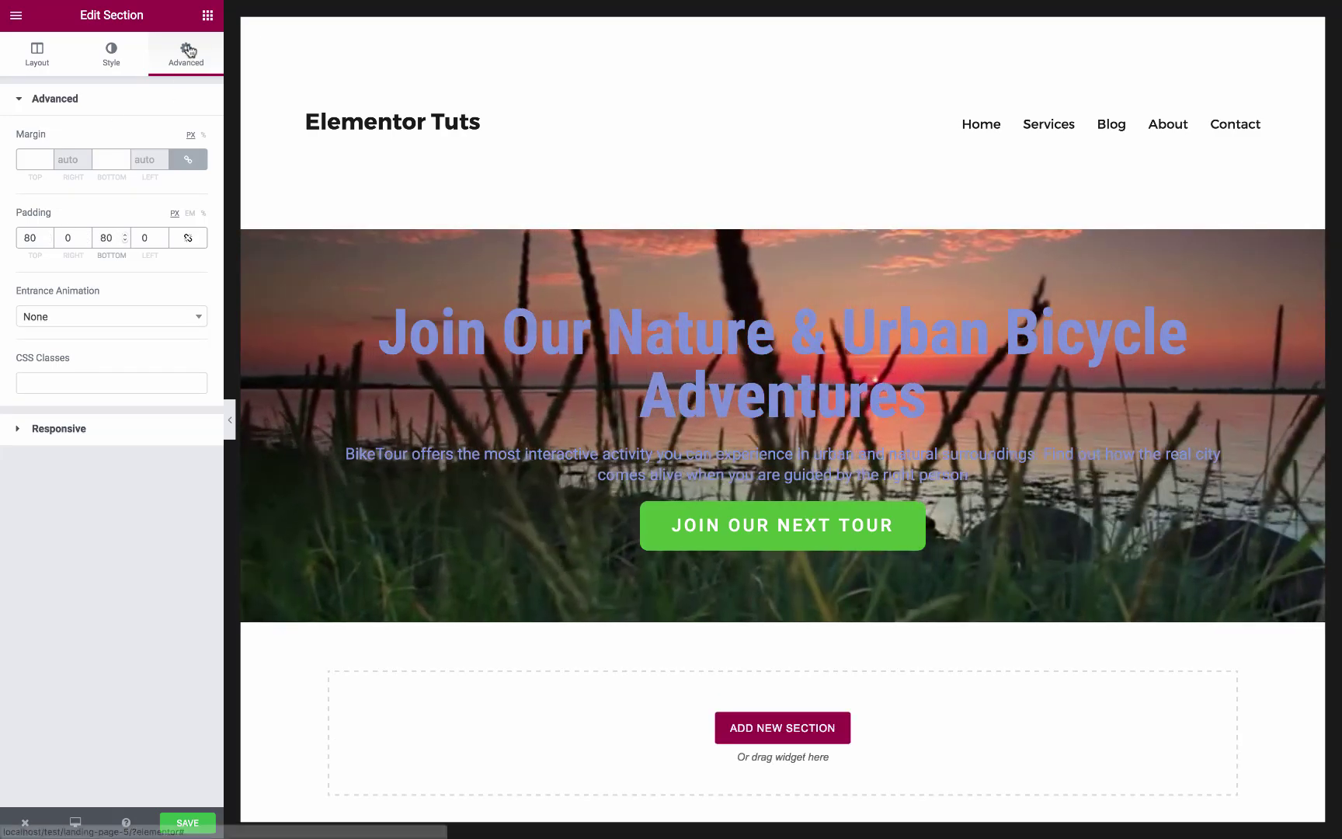
Step: Make the hero heading text white
click(414, 329)
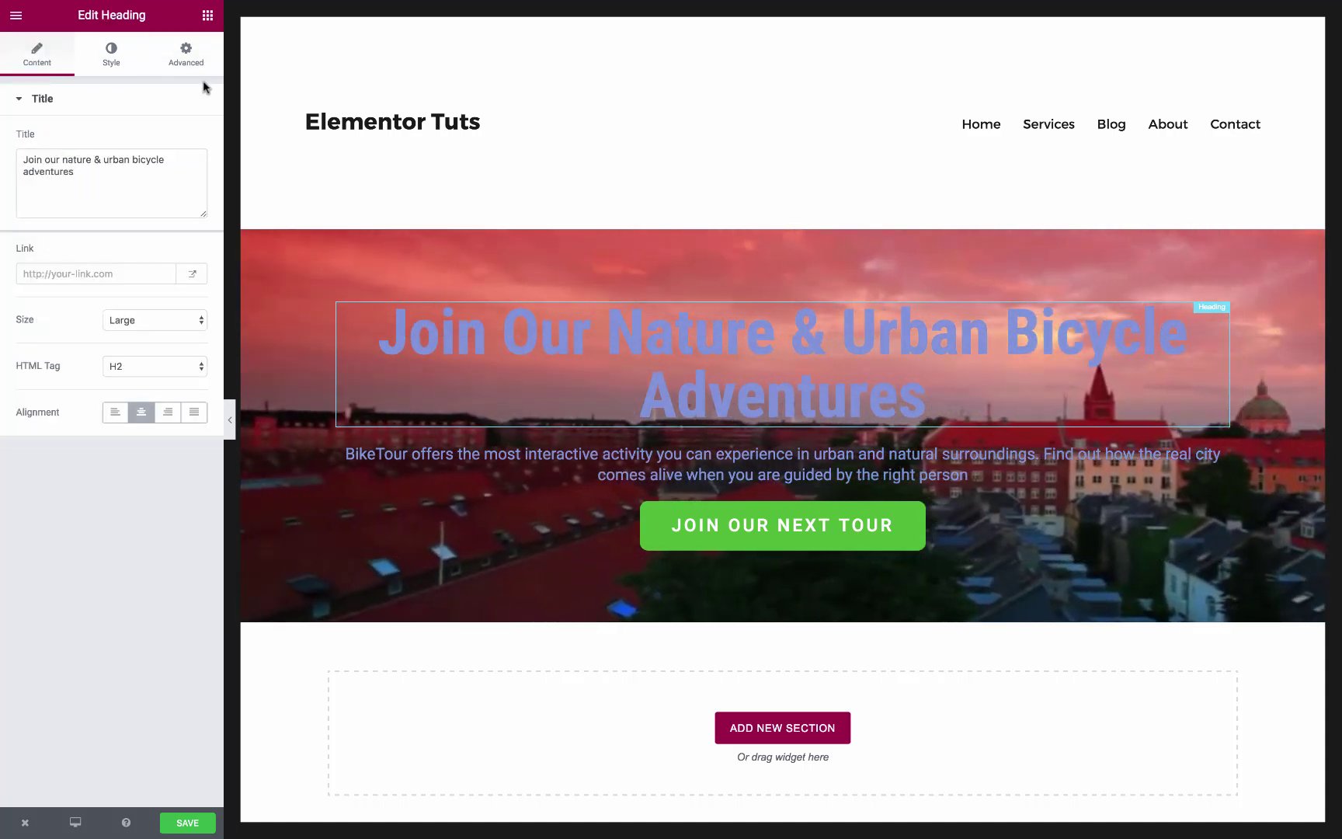
click(134, 68)
click(195, 143)
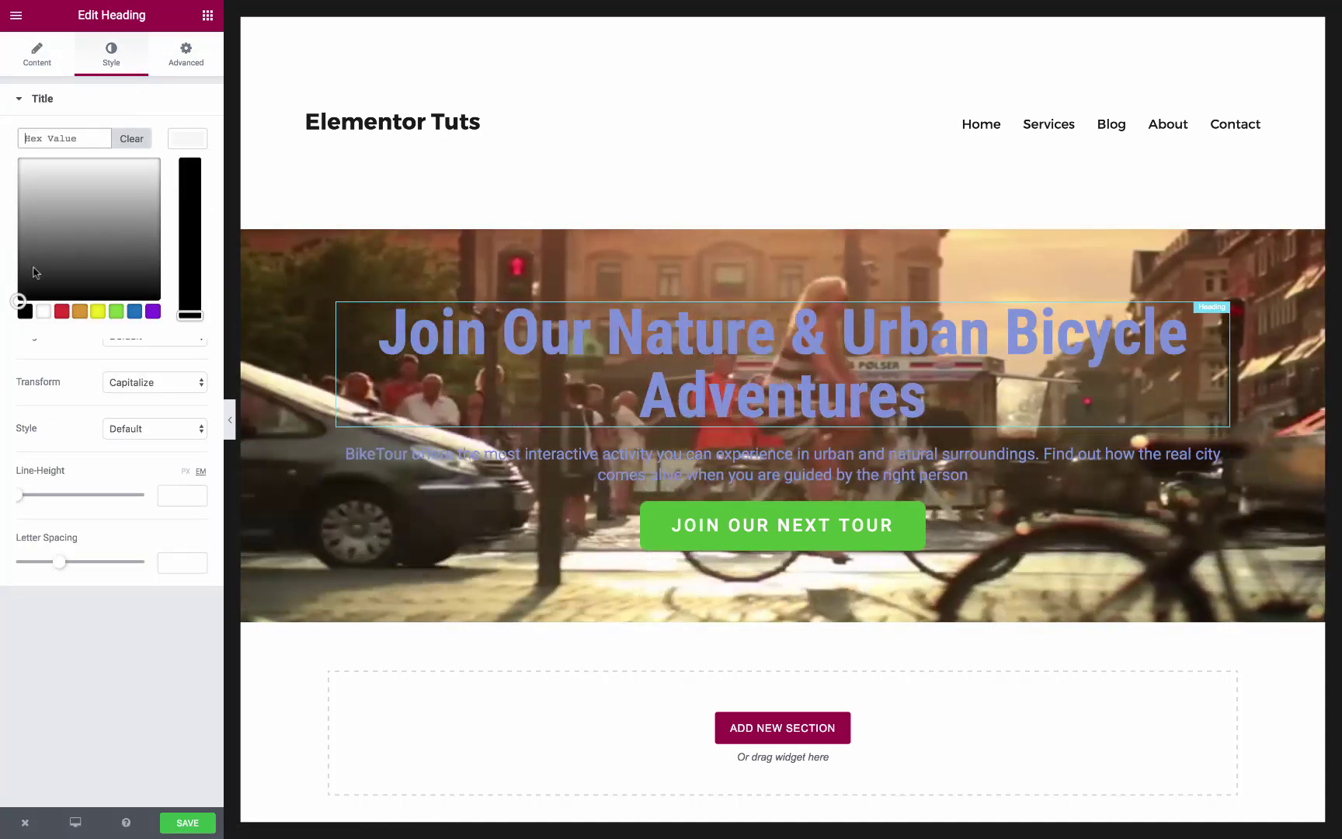
click(43, 311)
Step: Make the BikeTour subtitle text white
click(543, 458)
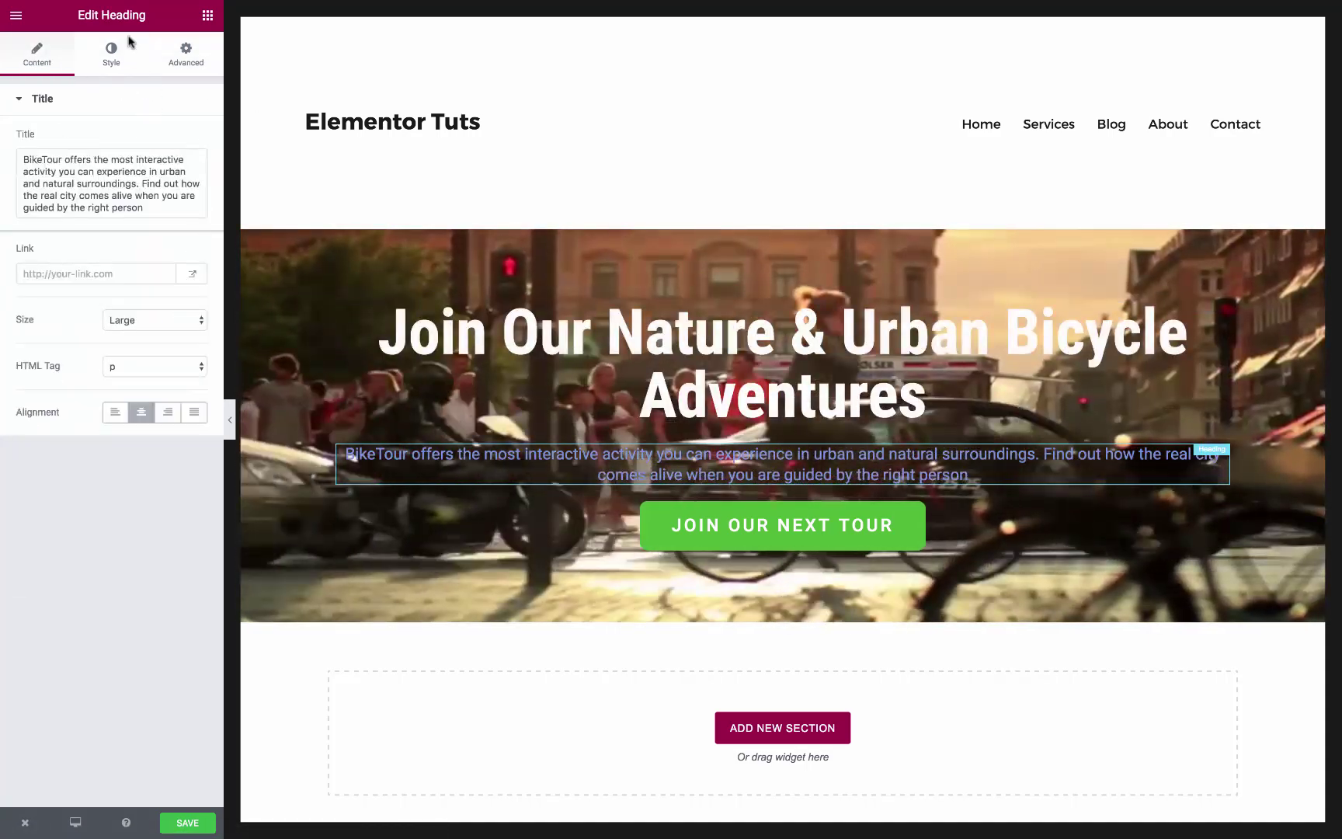
click(102, 65)
click(190, 140)
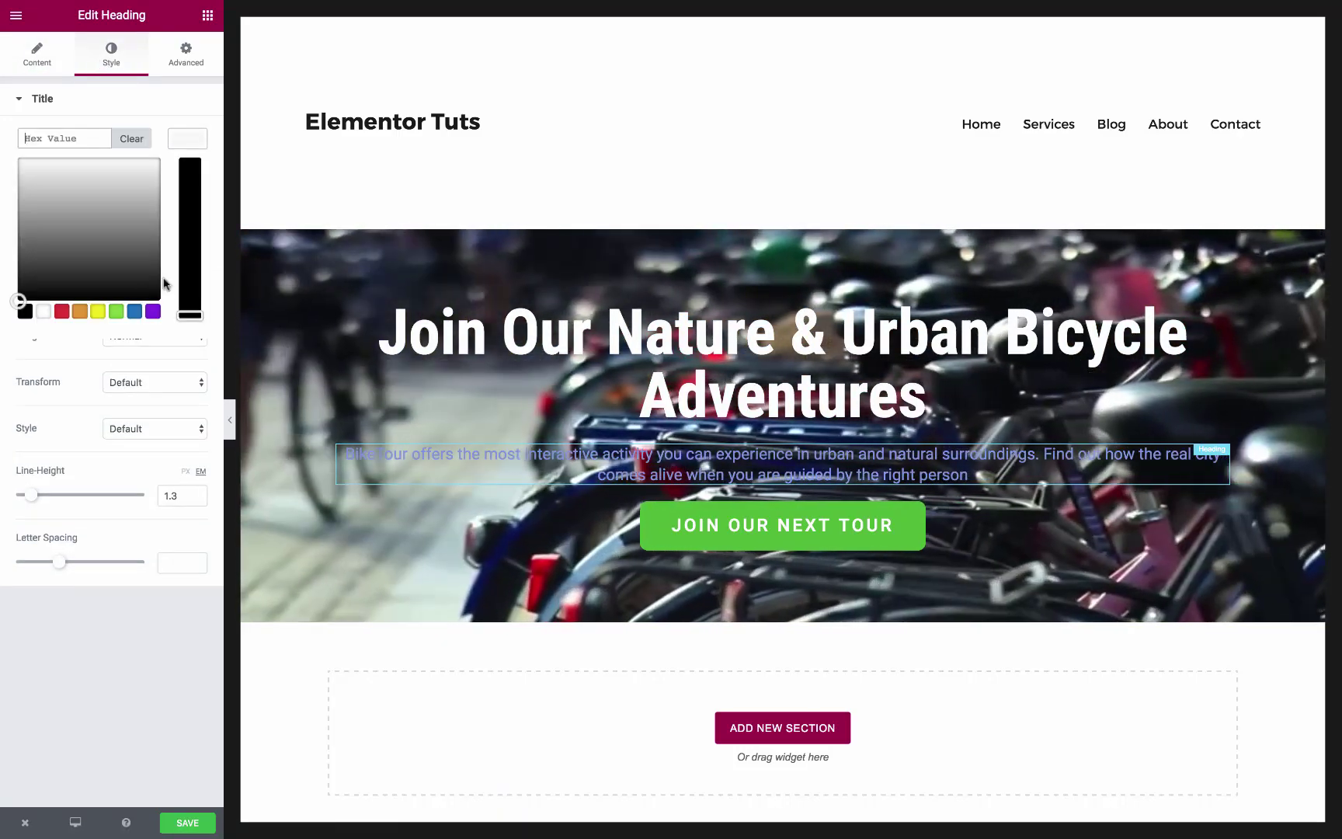
click(44, 312)
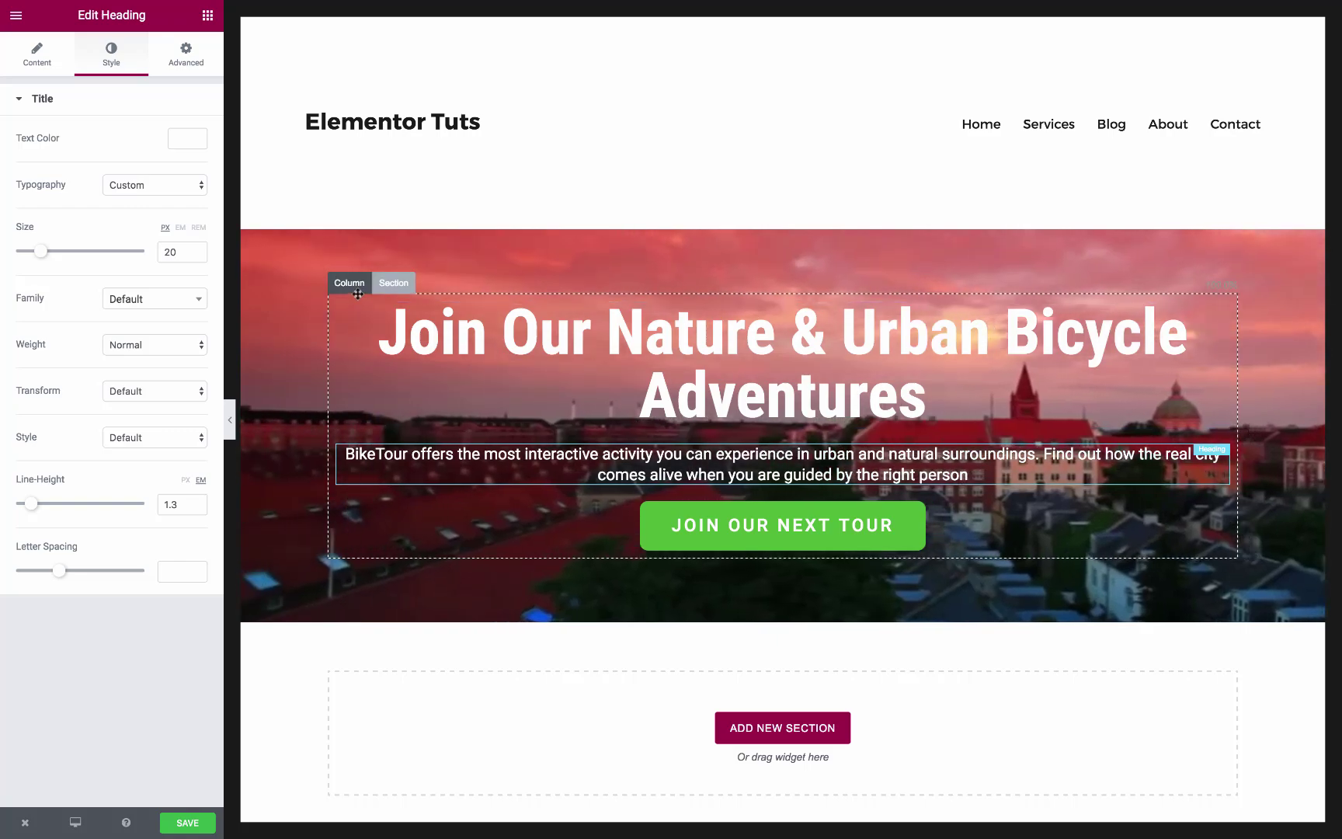
click(393, 284)
click(120, 66)
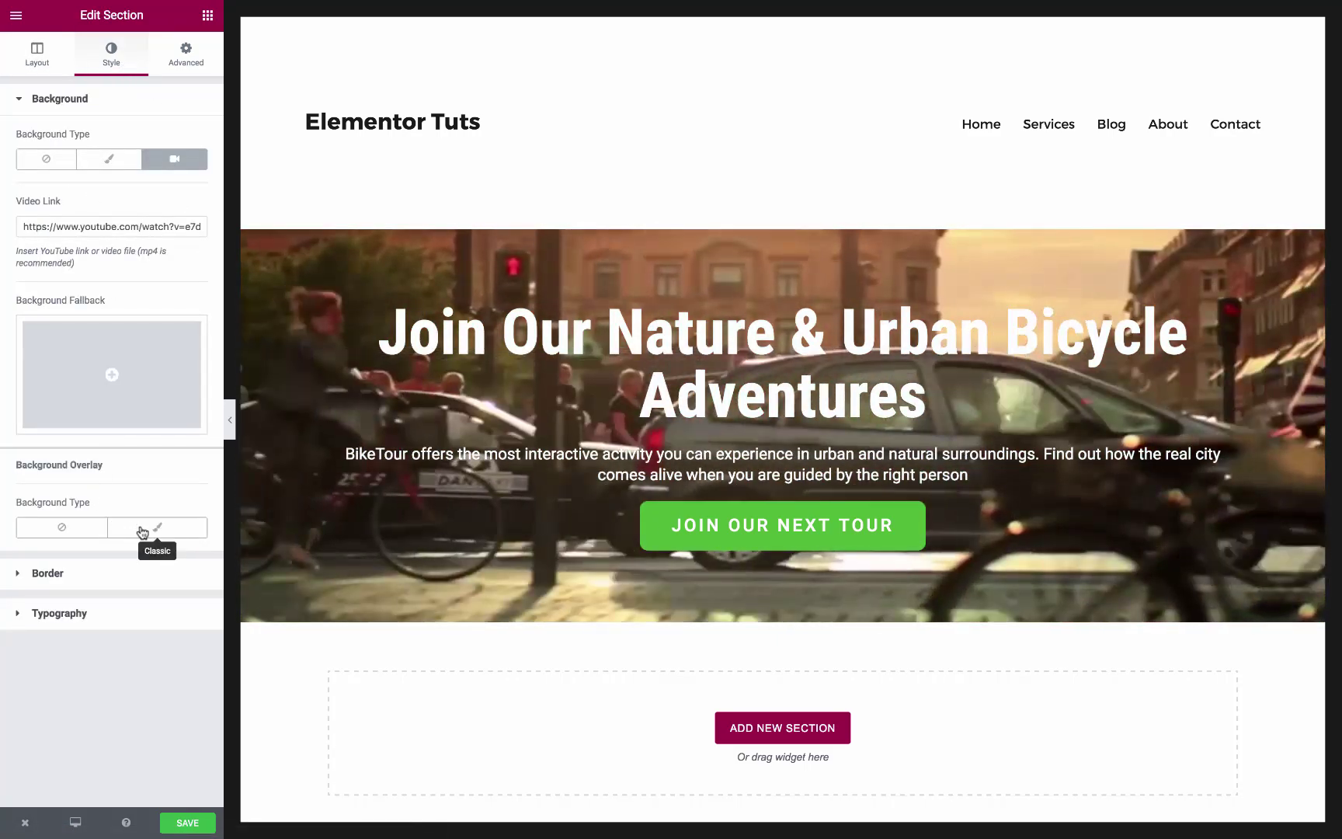
Step: Add a dark purple colour overlay at 0.5 opacity over the hero video background
click(153, 530)
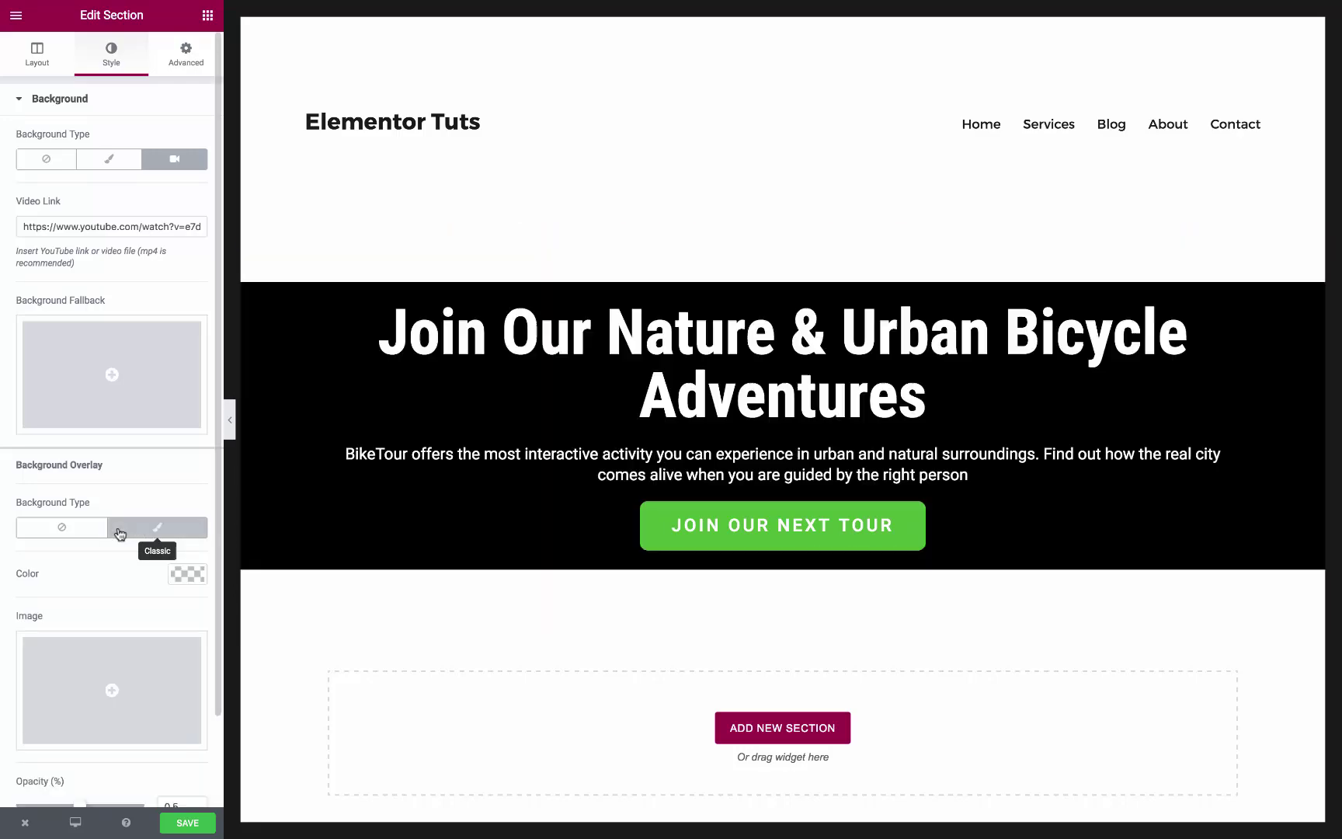
scroll(154, 497, down, 2)
click(183, 482)
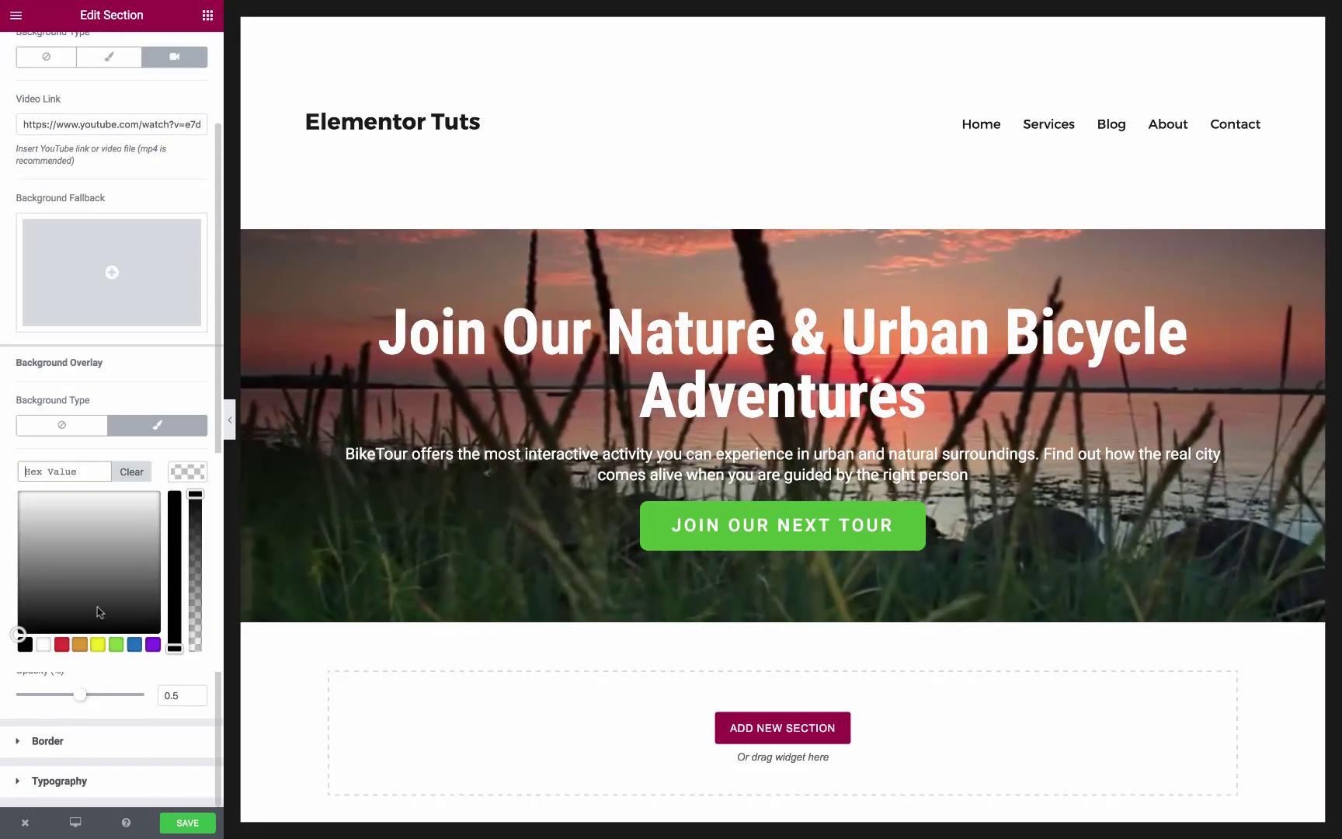
click(153, 646)
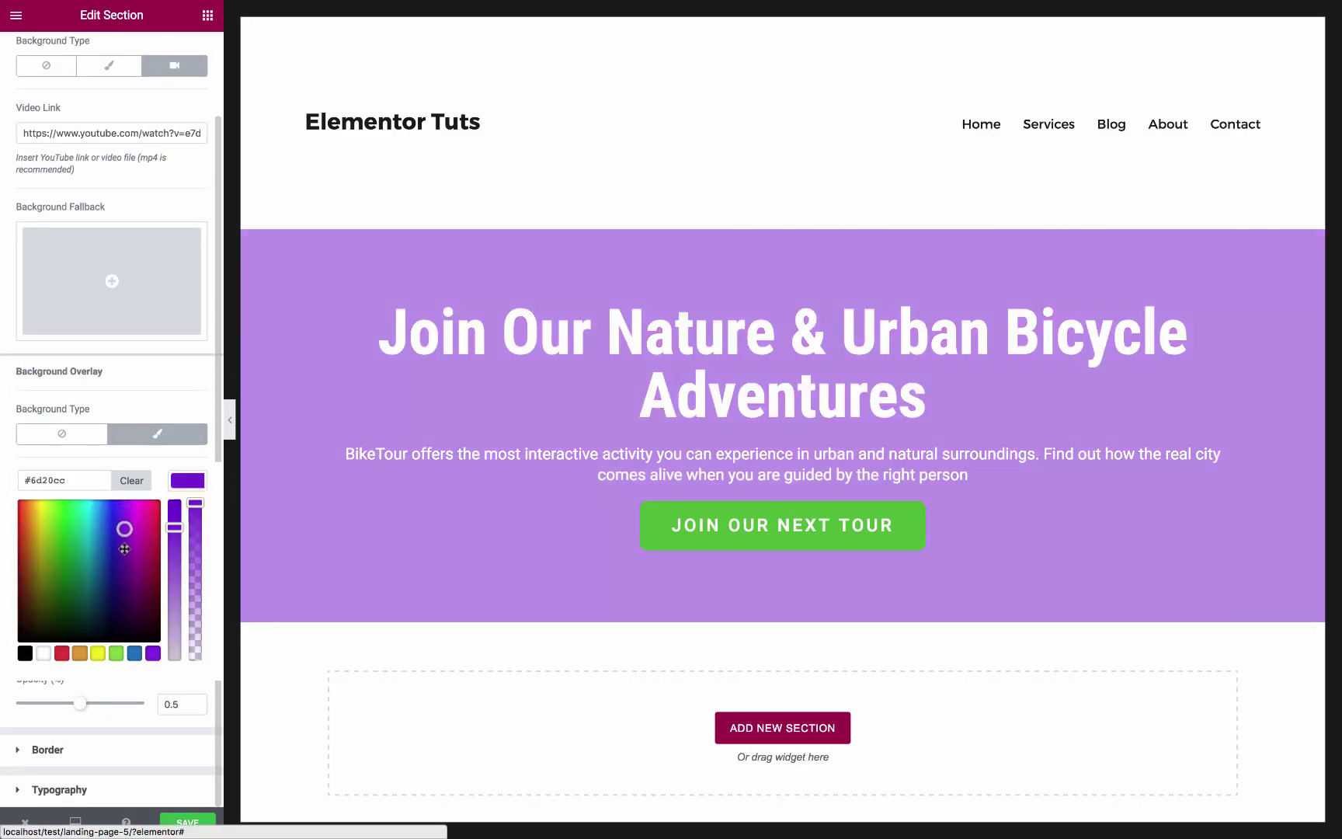
click(183, 481)
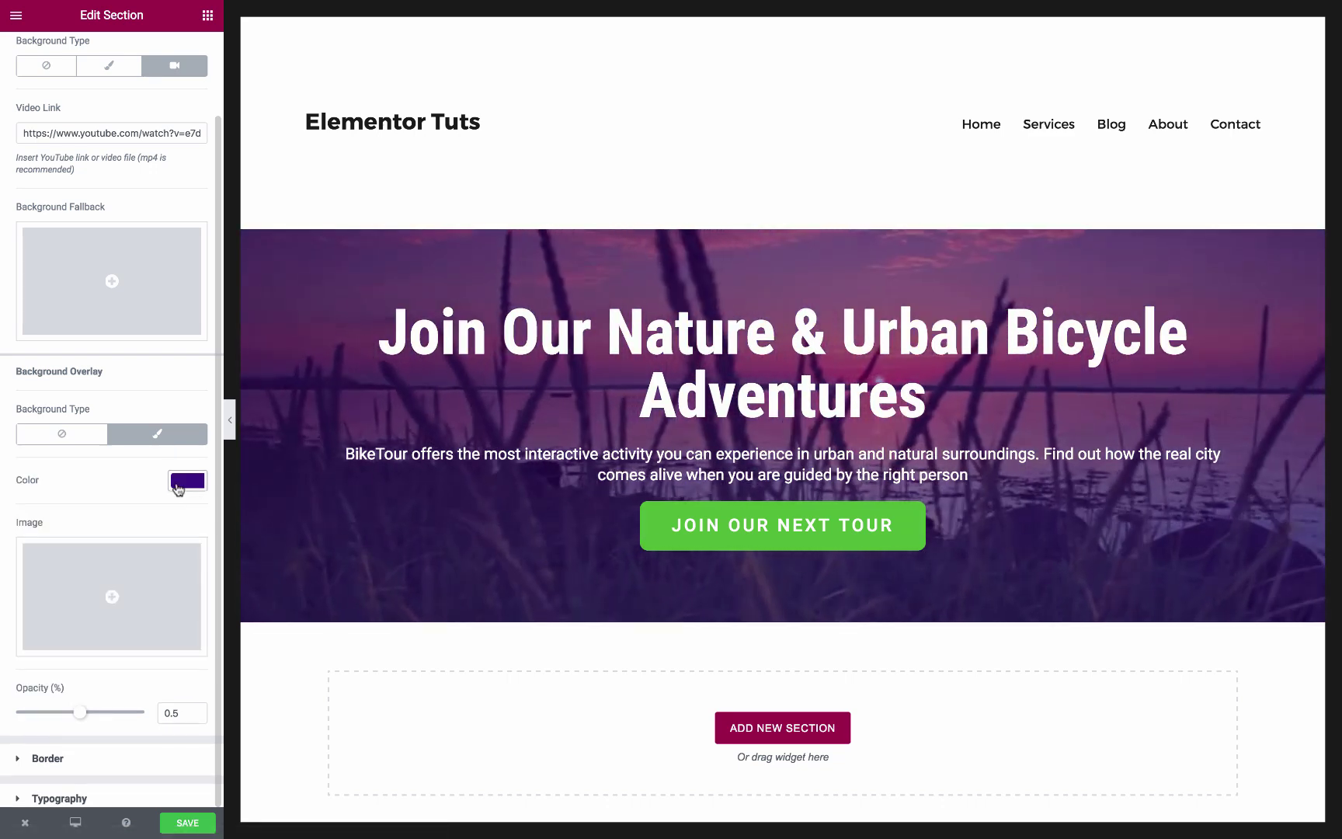
click(208, 15)
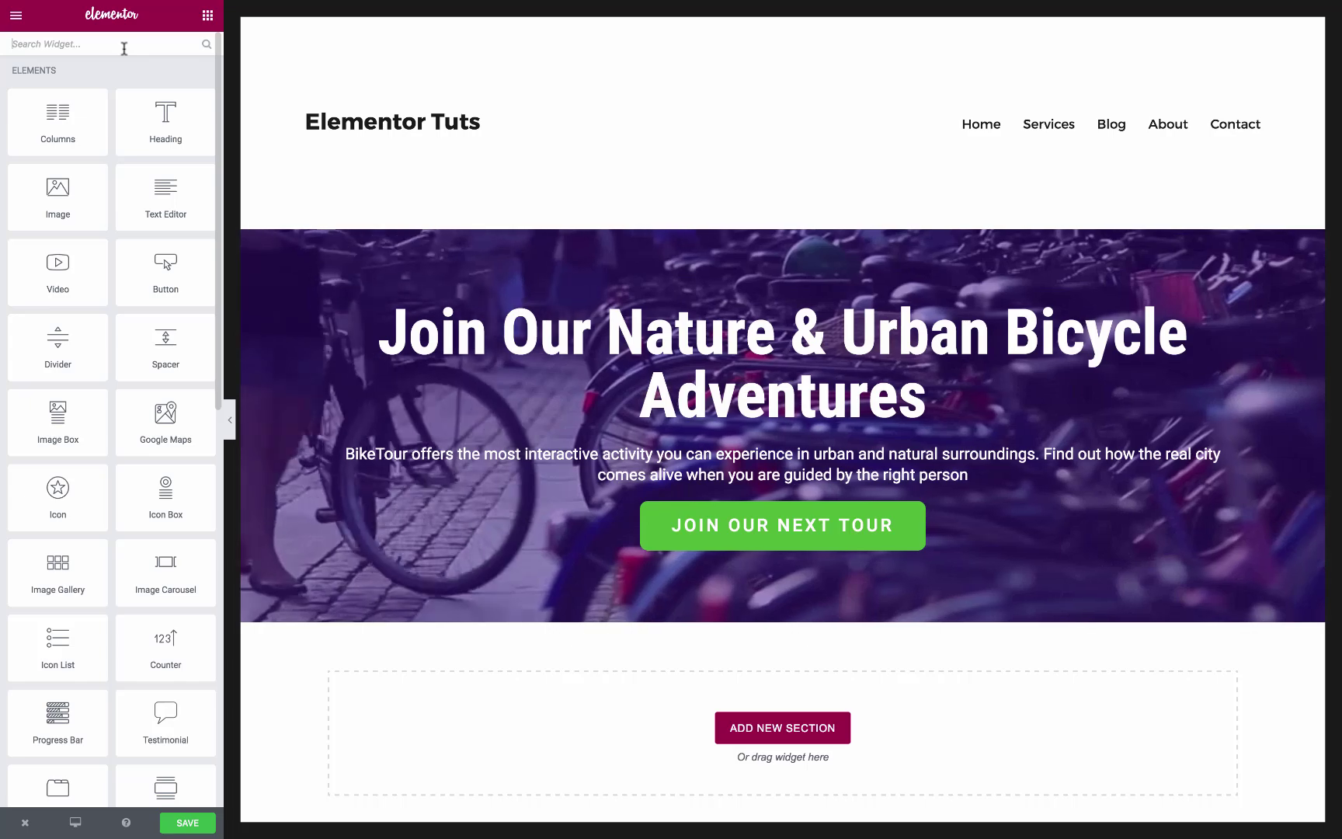
Step: Place an Icon Box above the headline with a bicycle icon, title 'BikeTour' and empty description
text(ico)
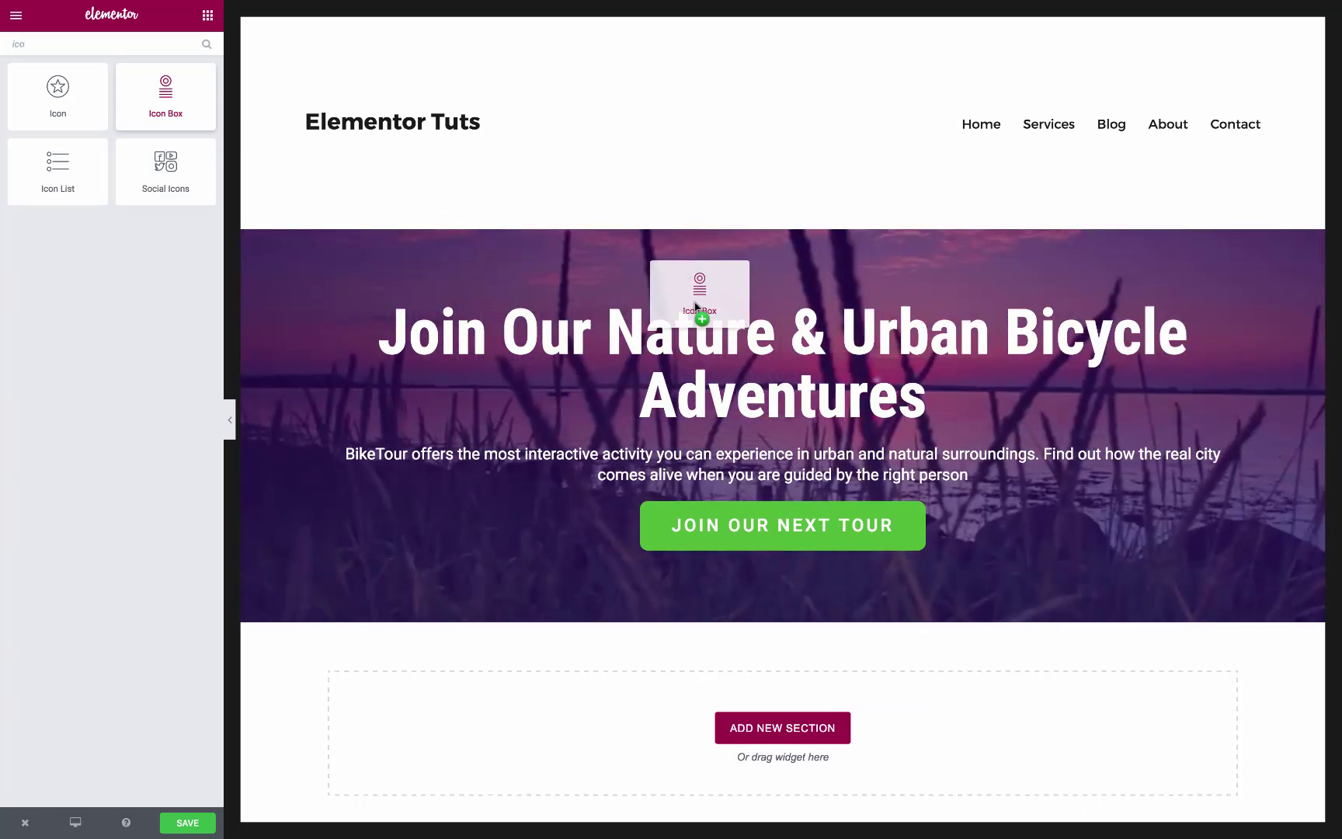
drag(656, 270, 698, 306)
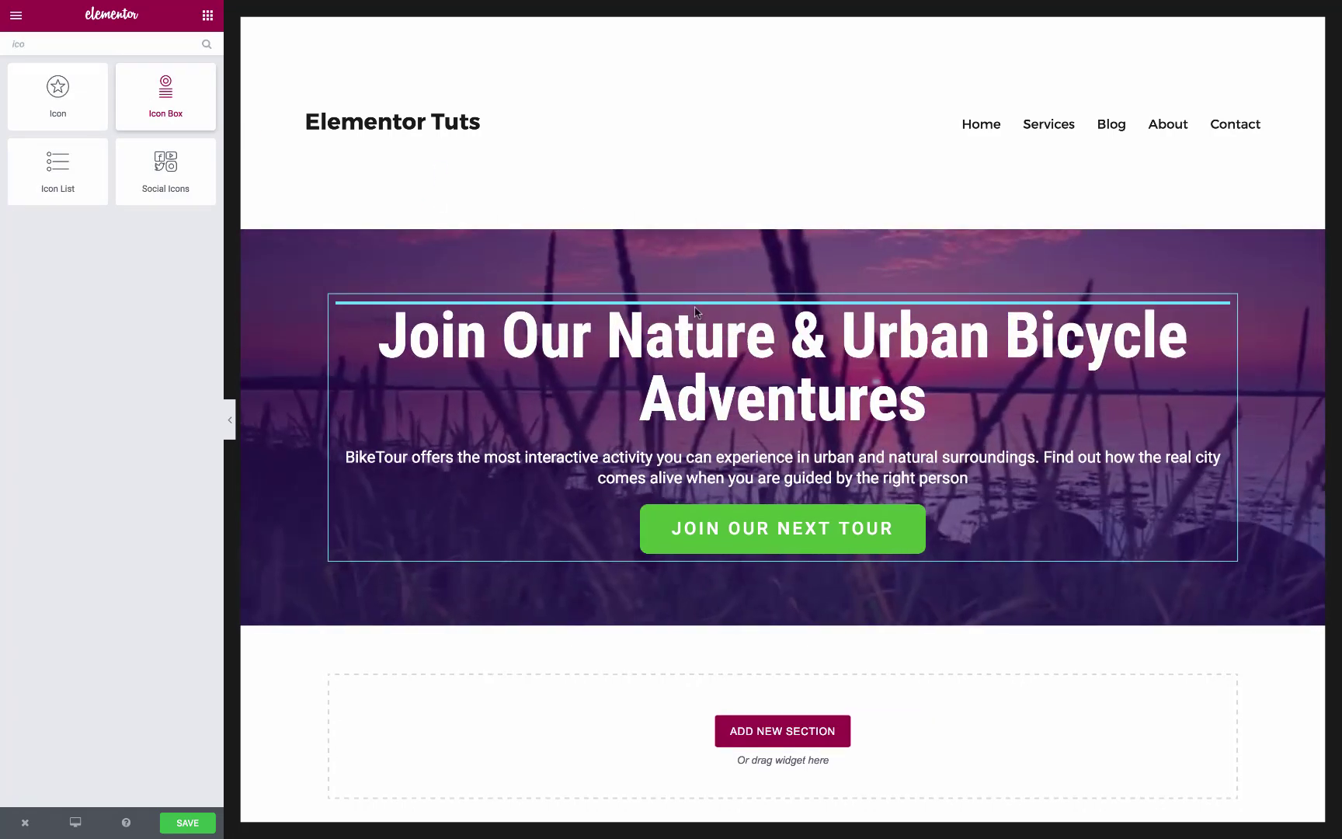
click(180, 189)
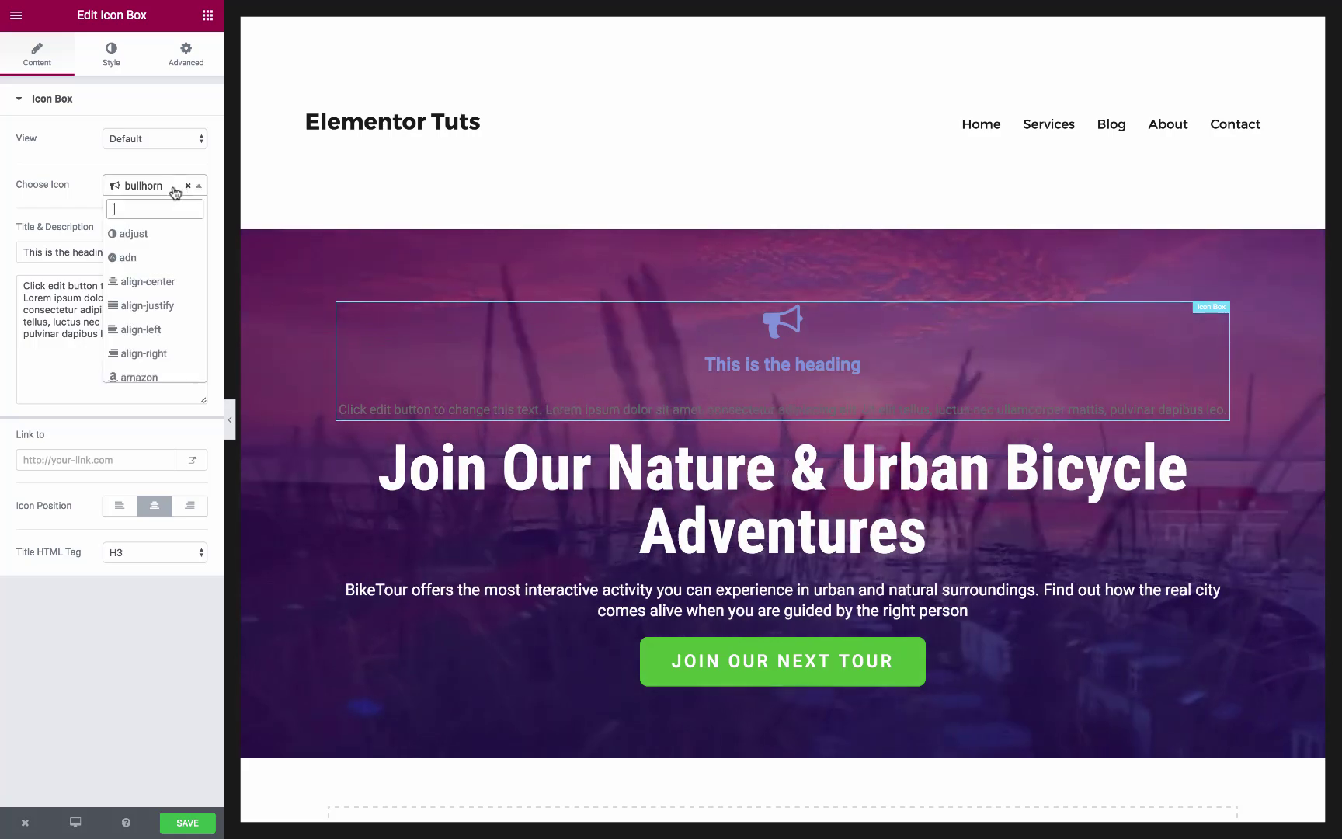
text(bi)
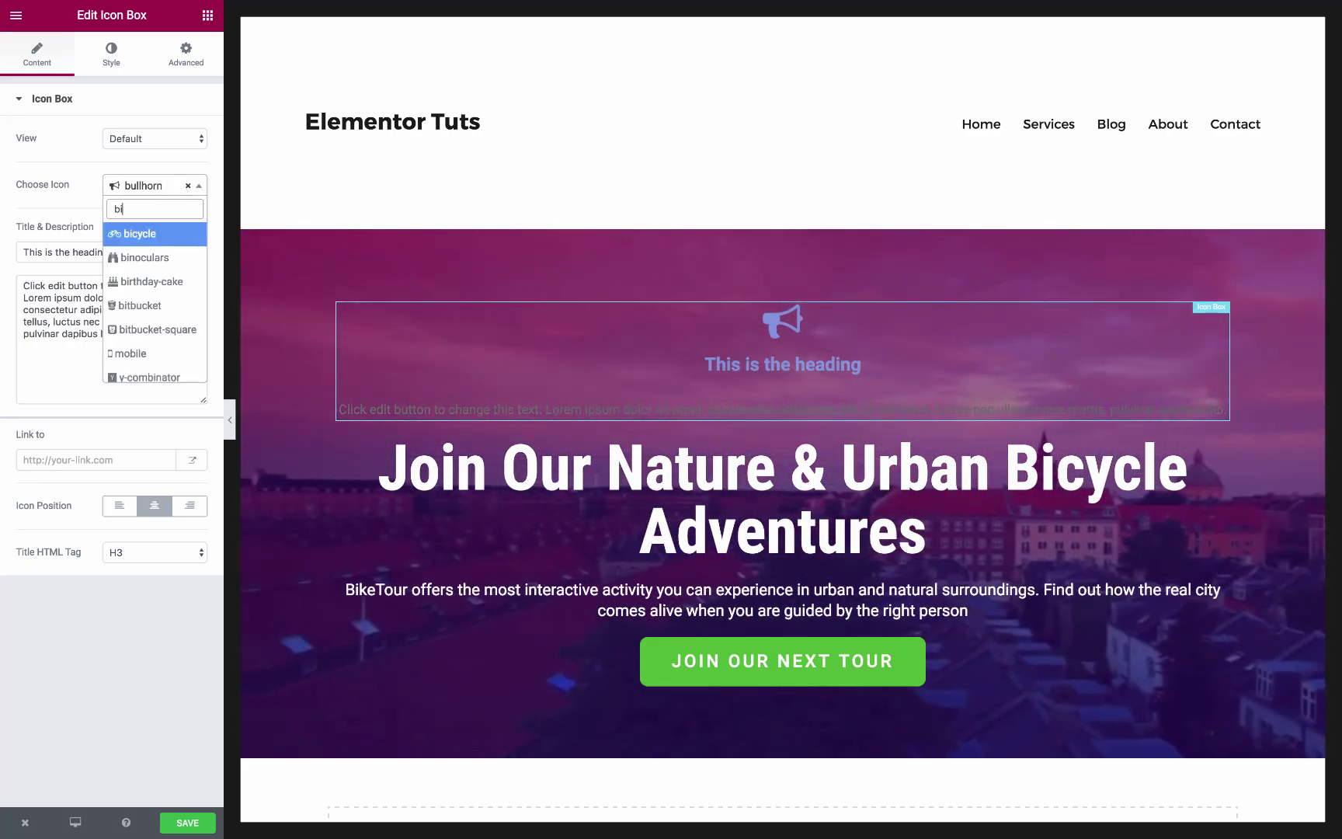
key(Return)
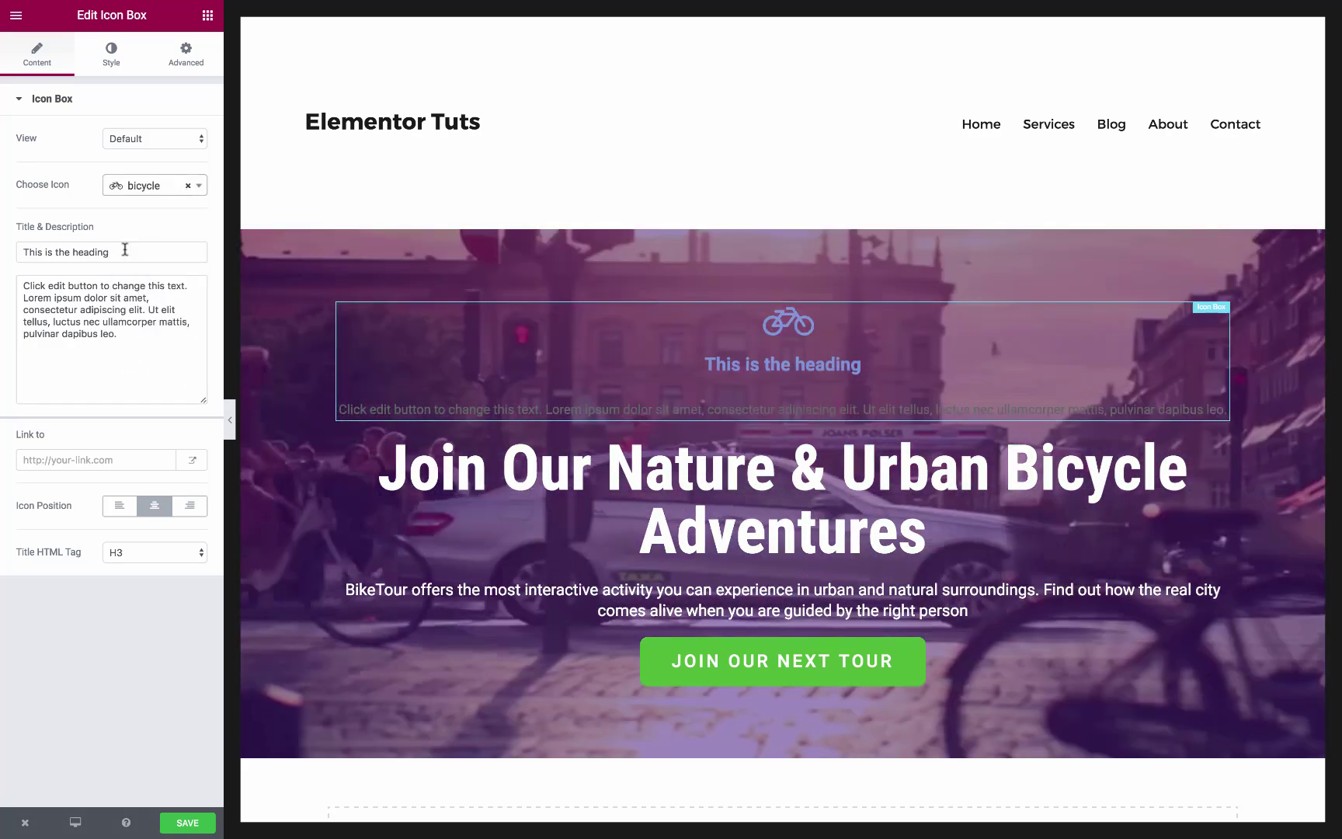
triple_click(70, 251)
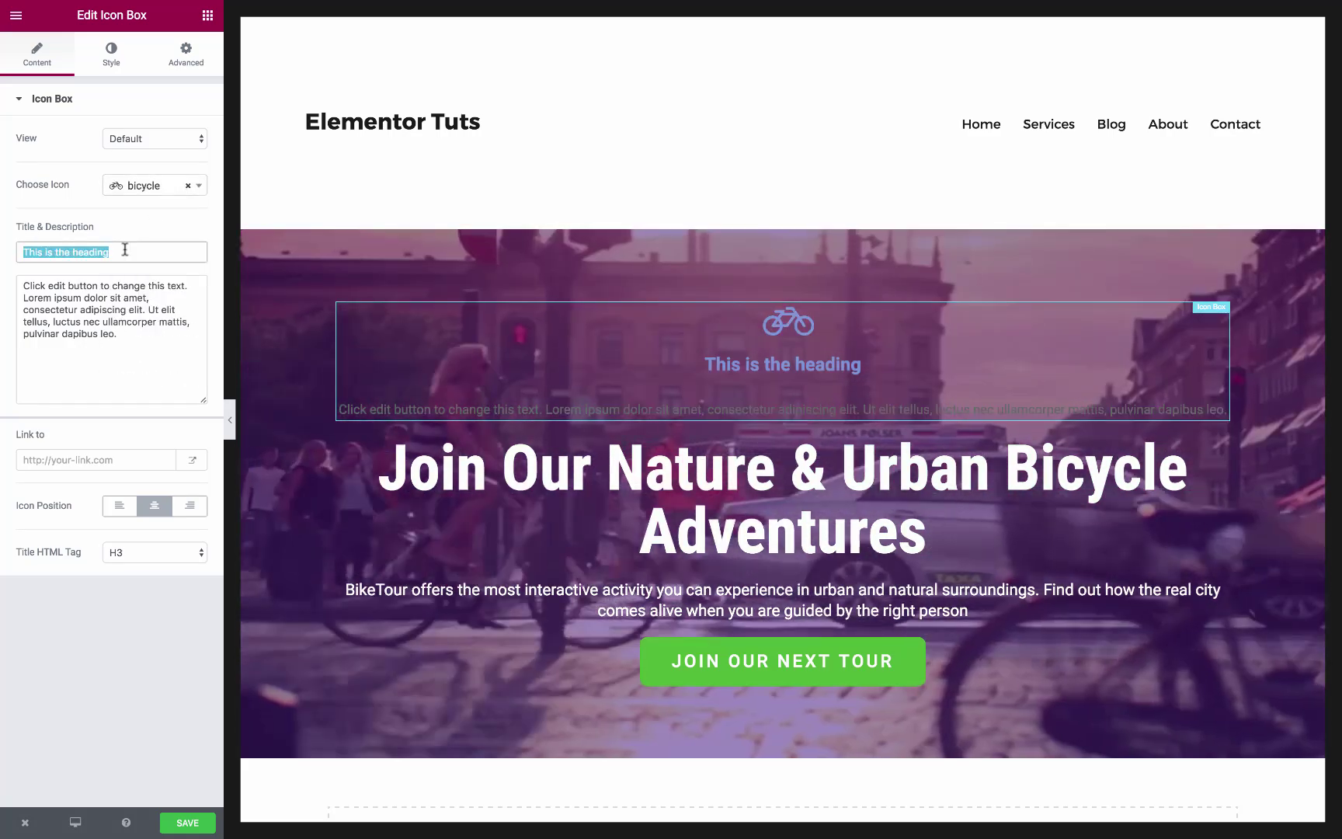
text(Bike)
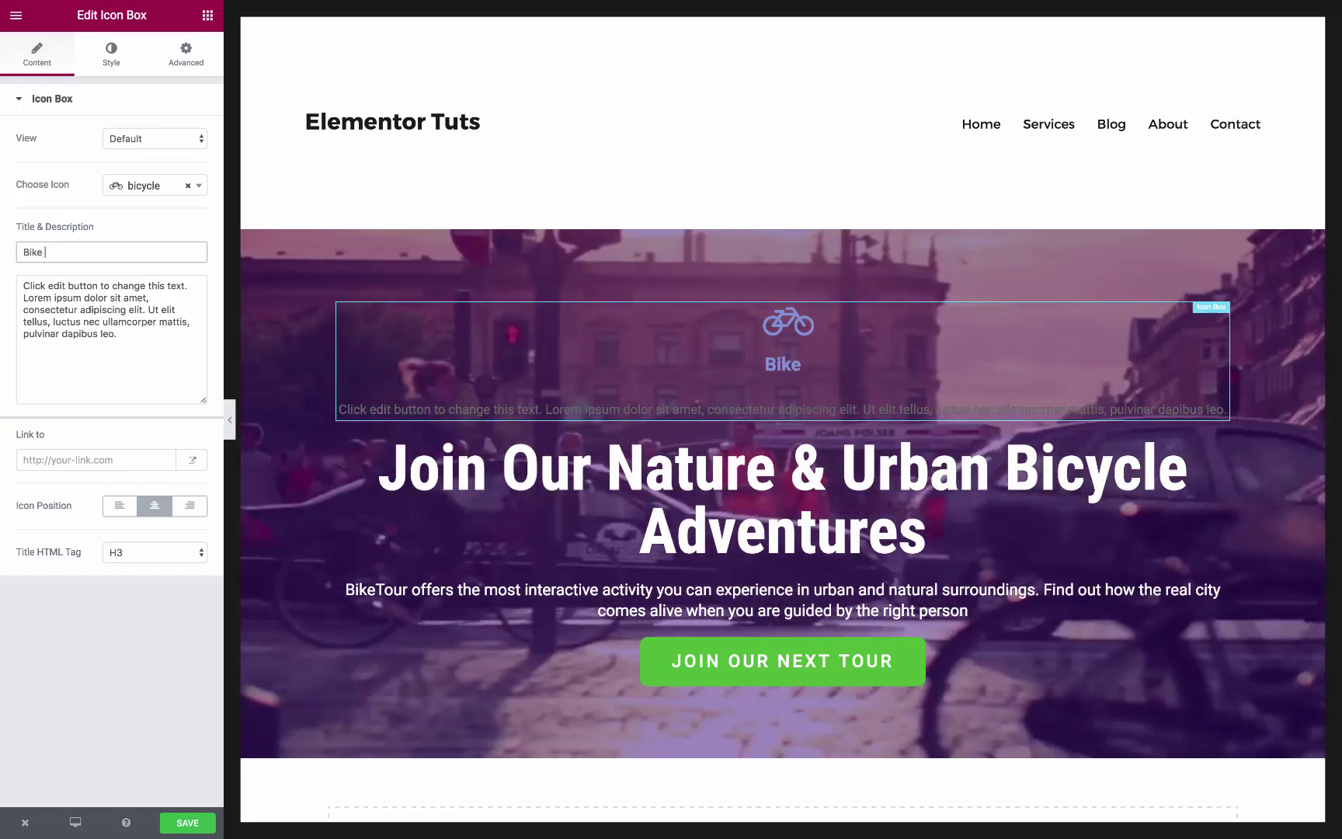
text(Tour)
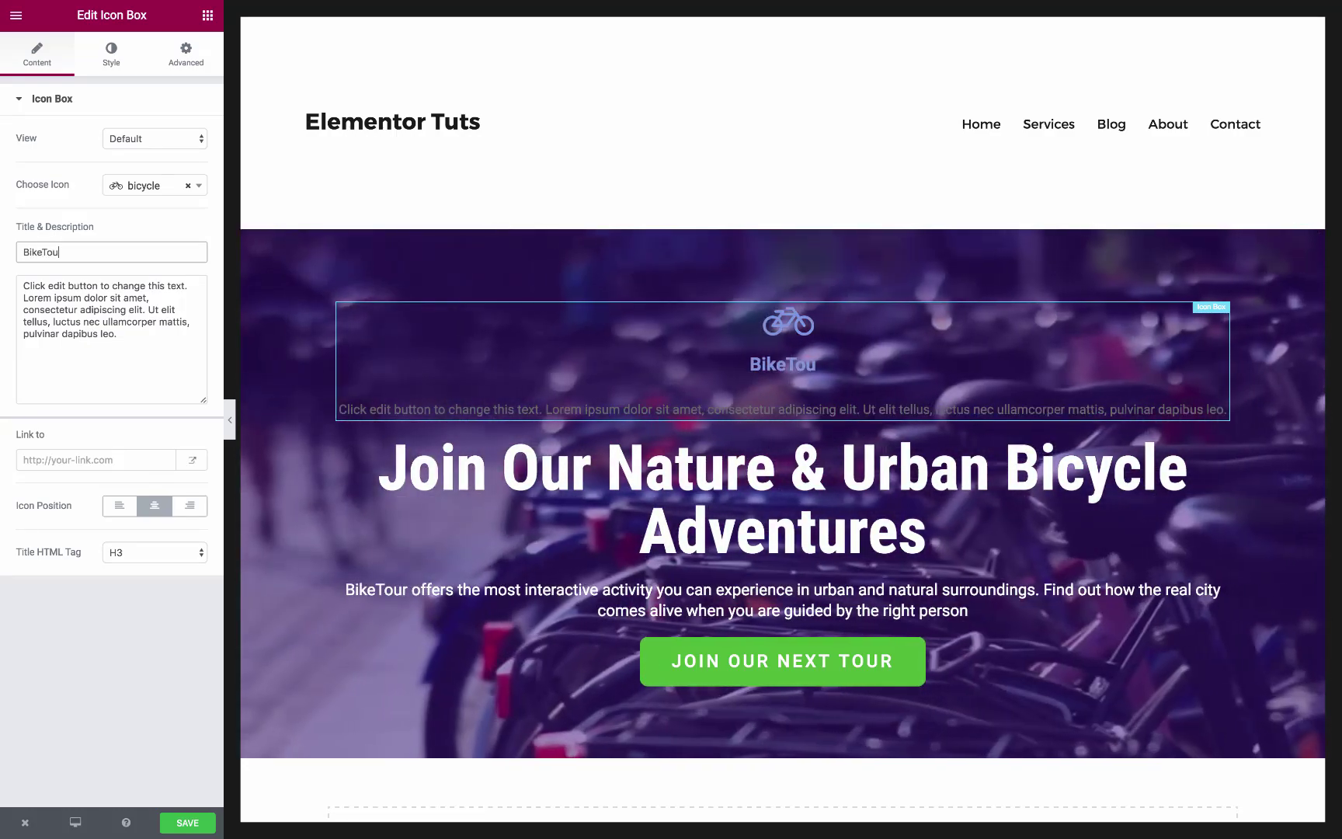
drag(118, 334, 22, 284)
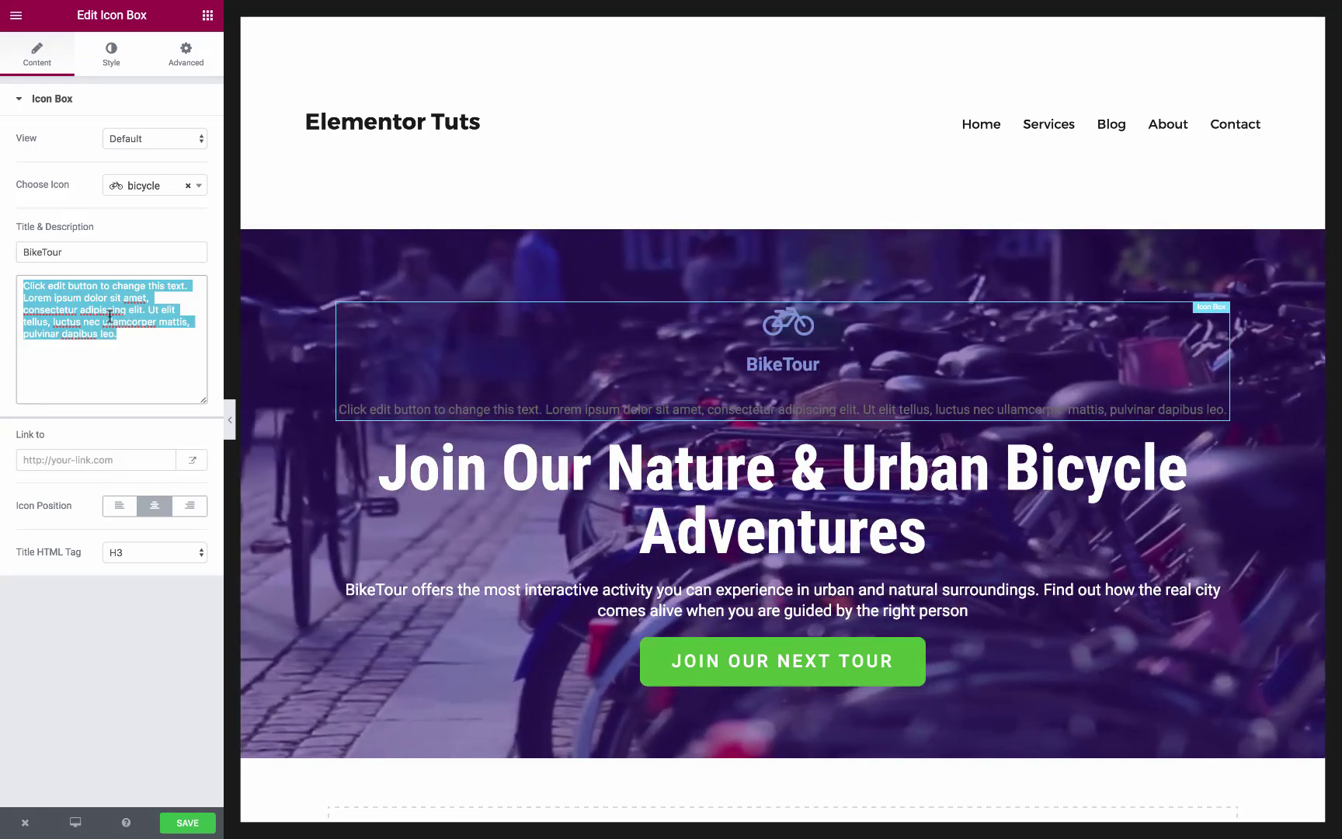
key(BackSpace)
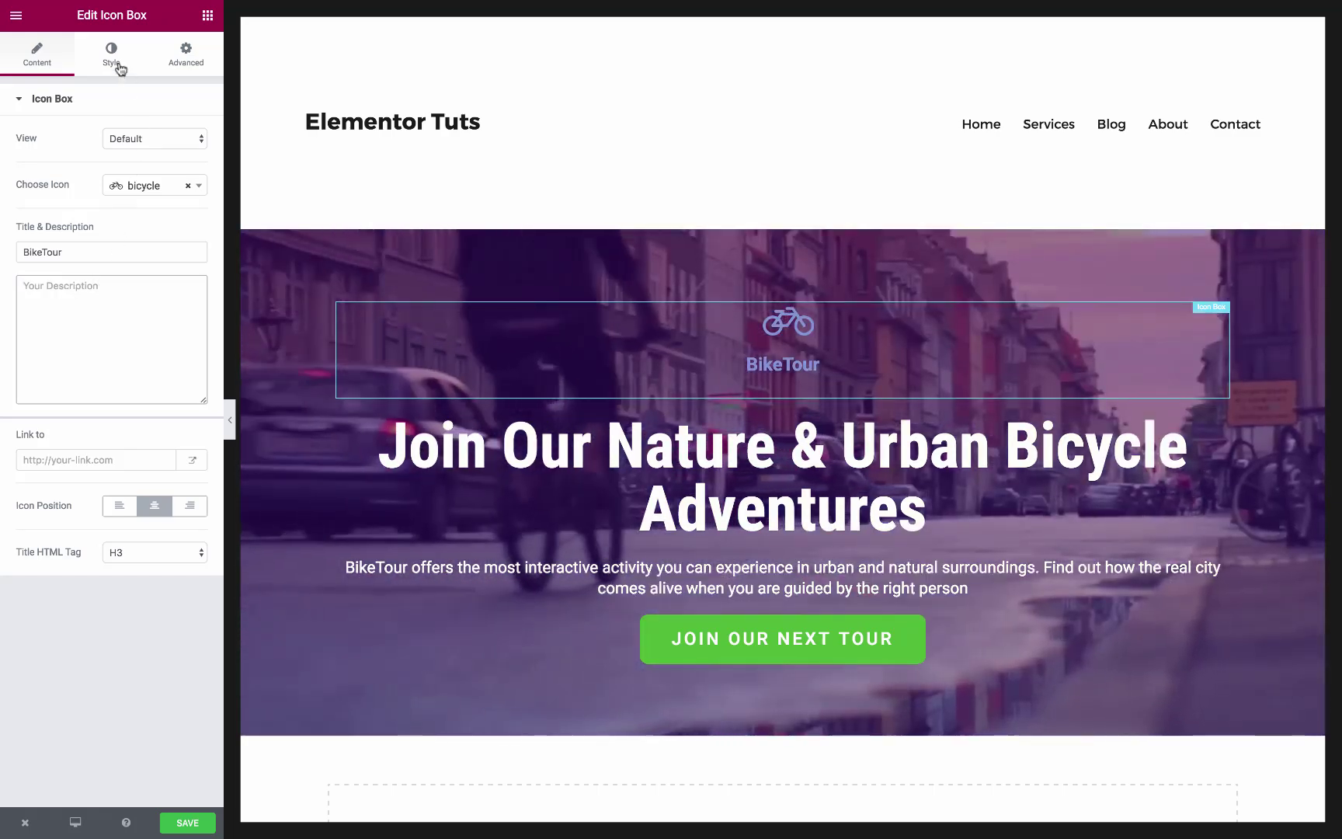
Step: Colour the bicycle icon and the BikeTour title light purple #be9ae2
click(113, 56)
click(187, 140)
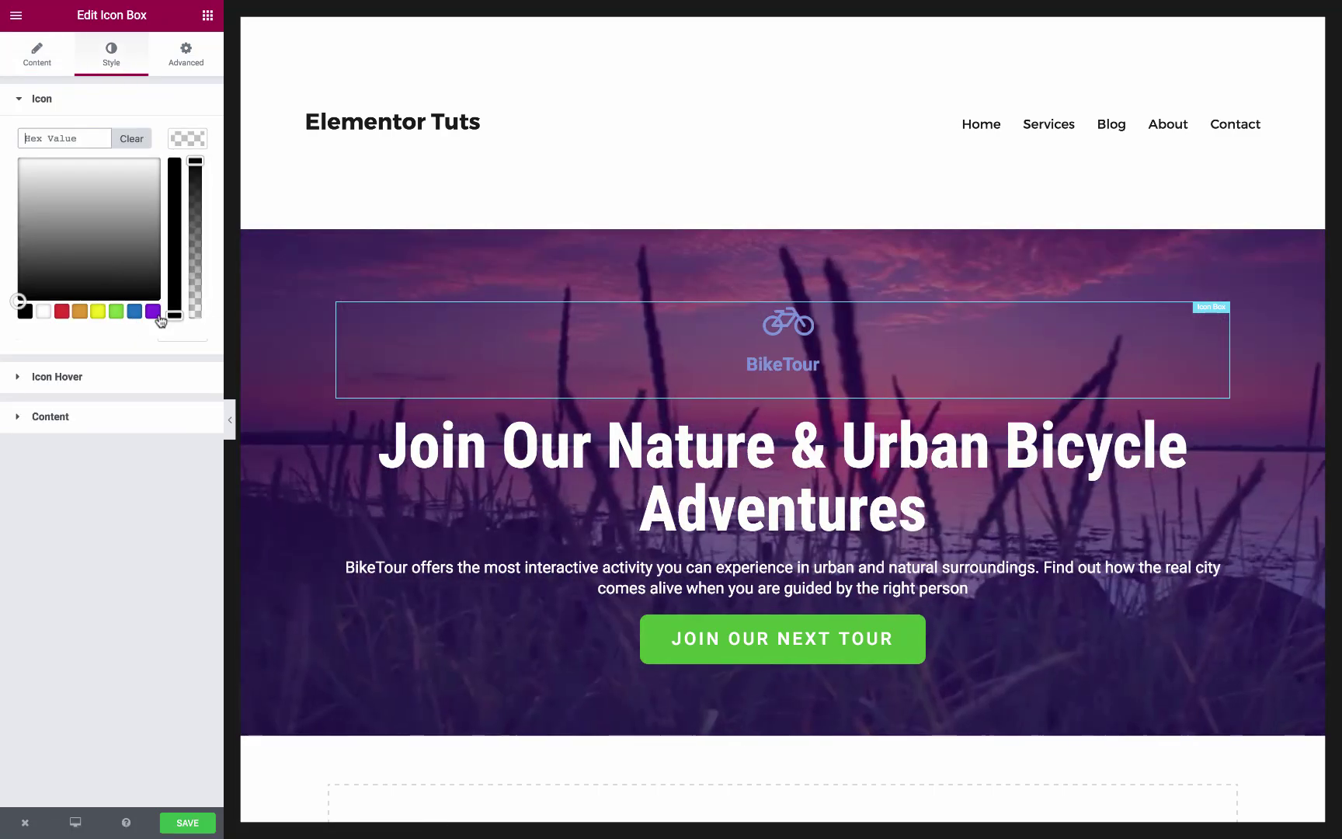
click(152, 311)
drag(174, 186, 174, 255)
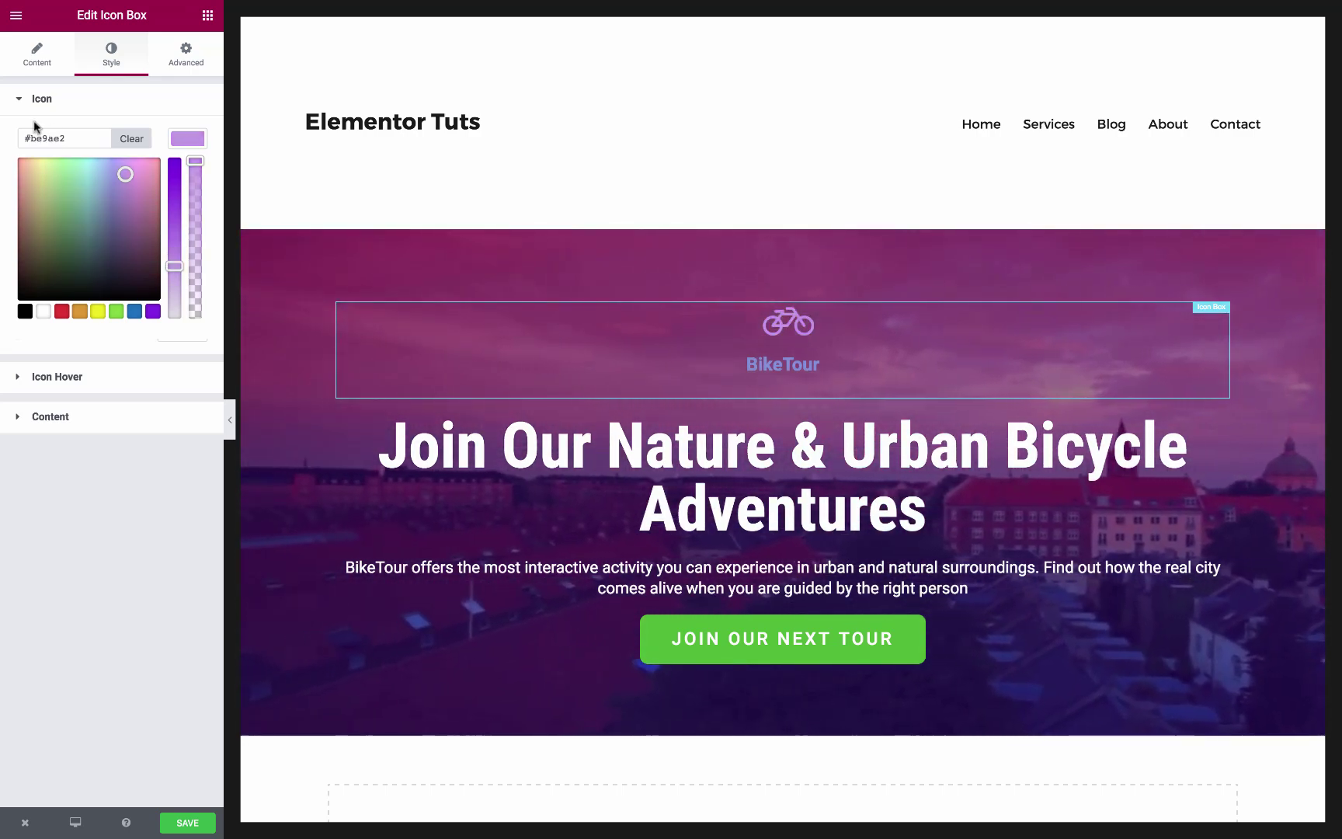
double_click(47, 139)
click(170, 139)
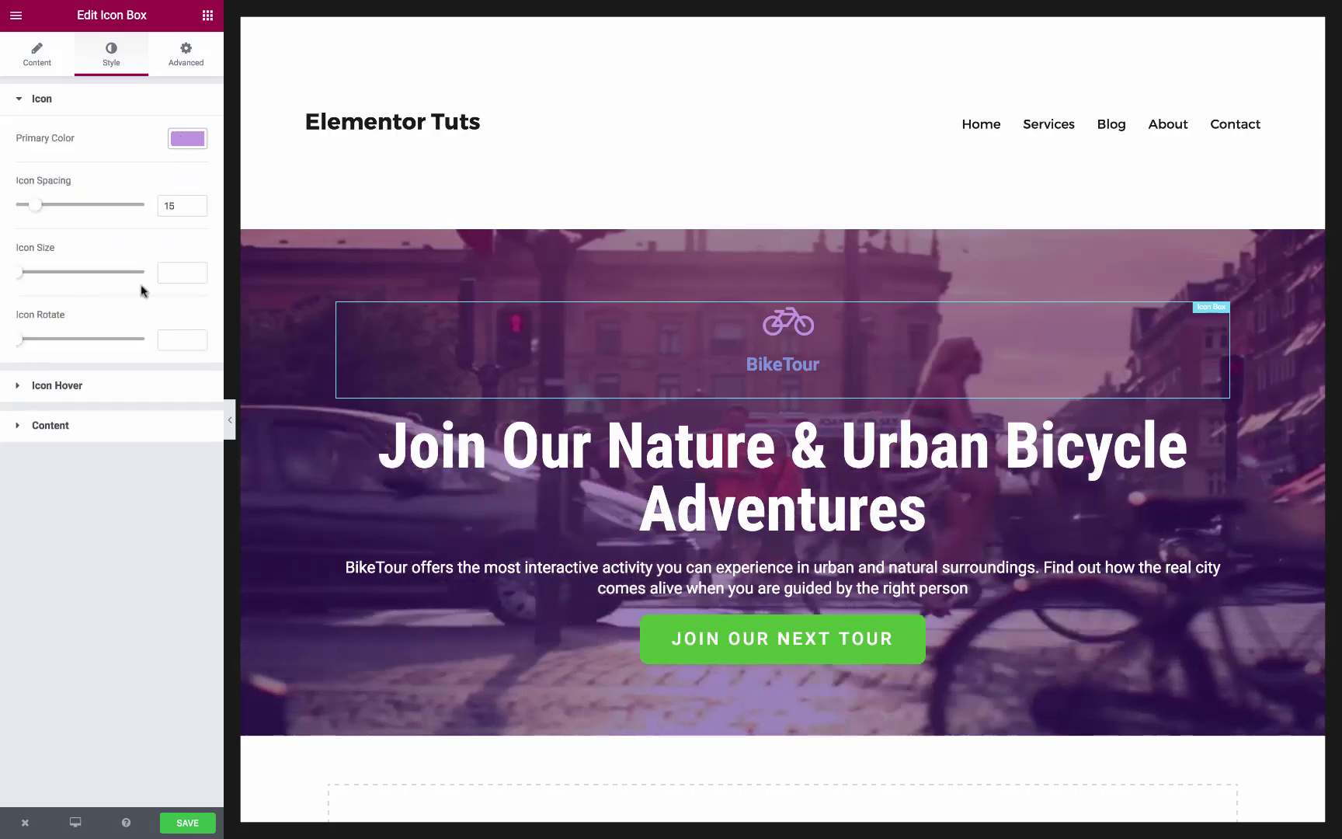
click(101, 423)
click(188, 351)
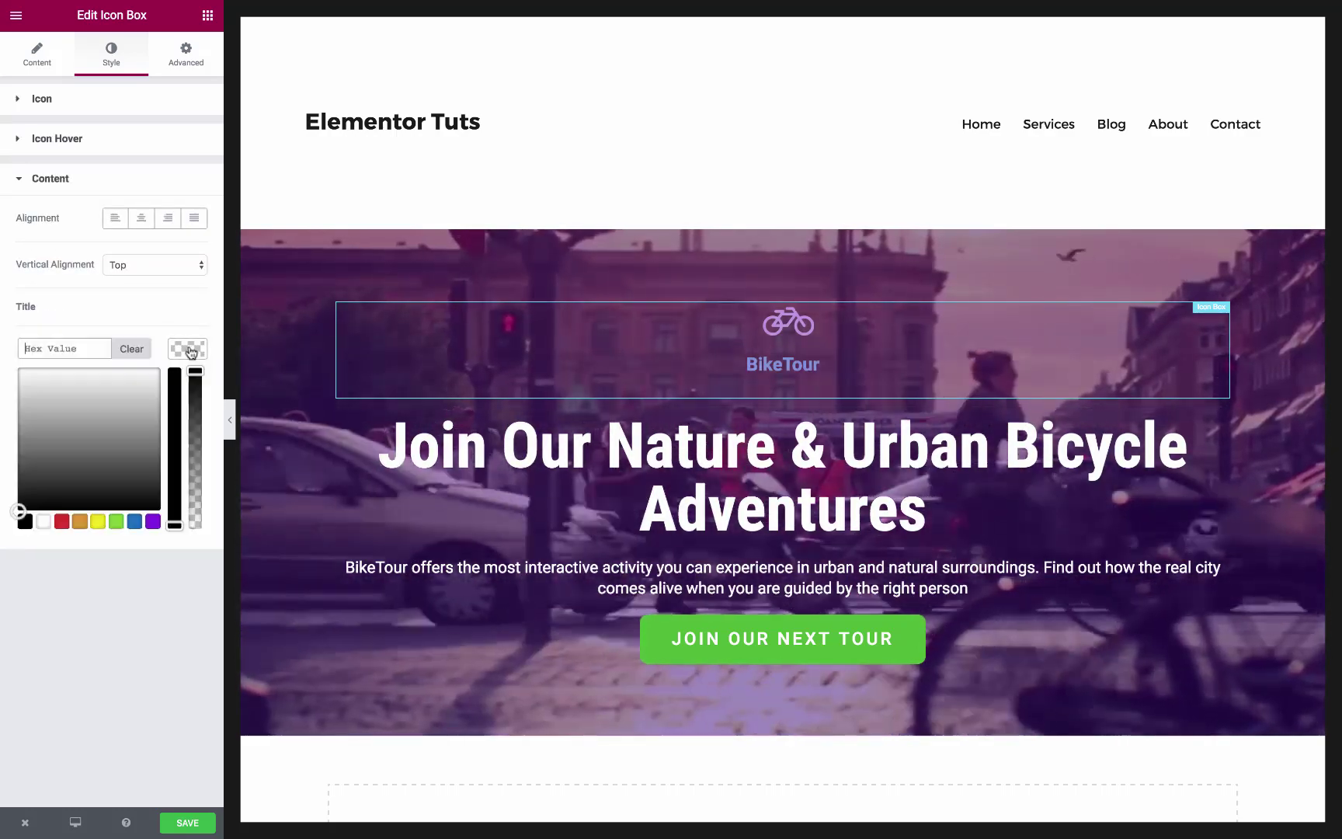
text(#be9ae2)
click(138, 351)
Step: Set the title to Permanent Marker, 26 px, Normal weight, 4.2 letter spacing
click(109, 394)
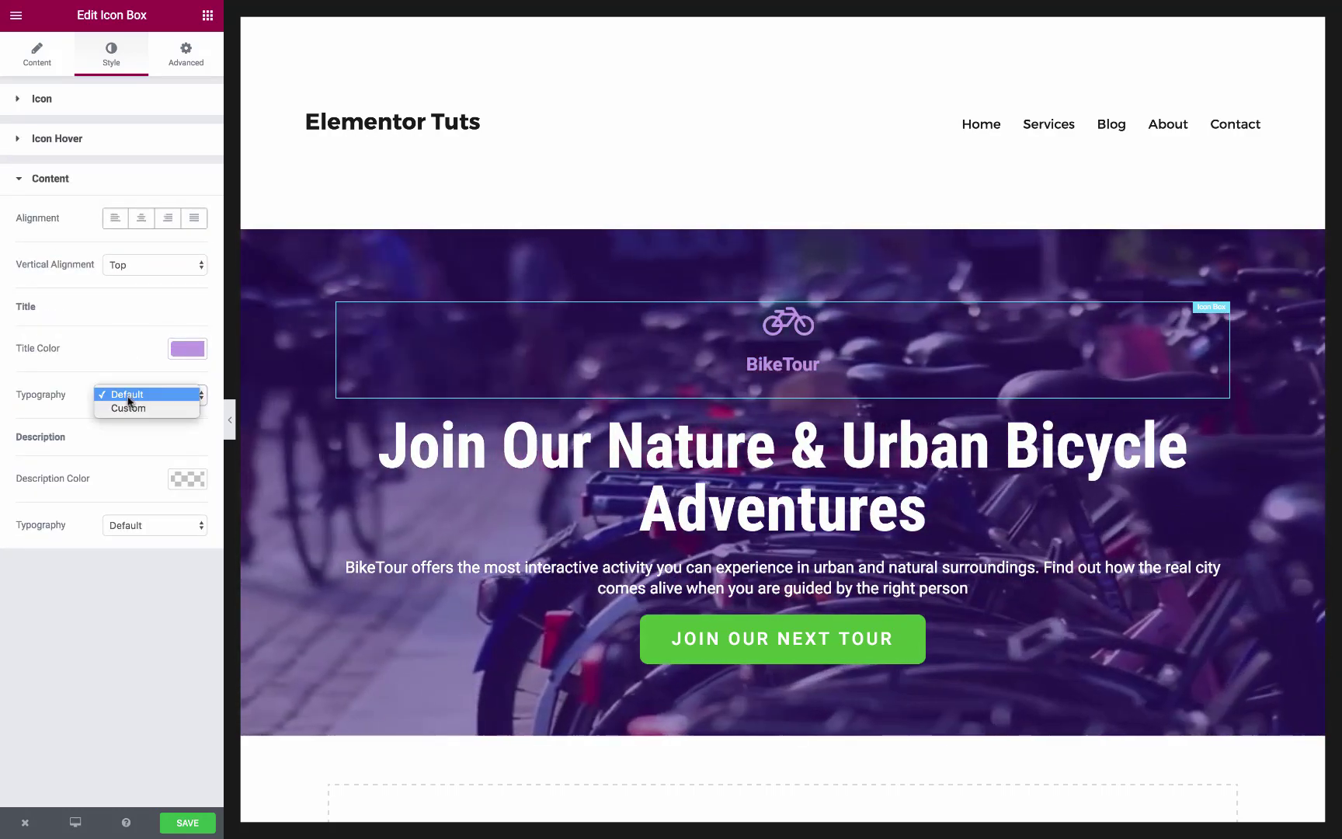
click(129, 410)
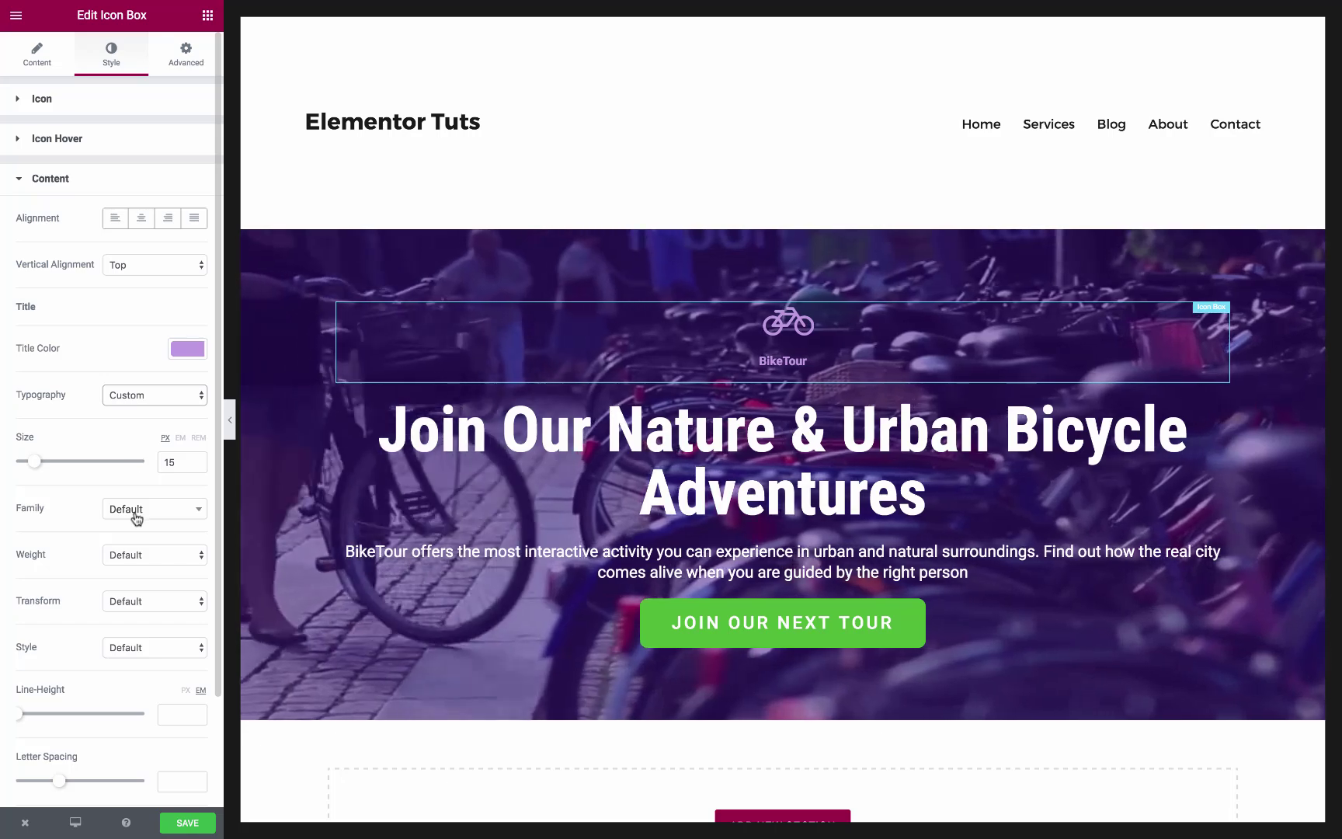
click(137, 512)
text(per)
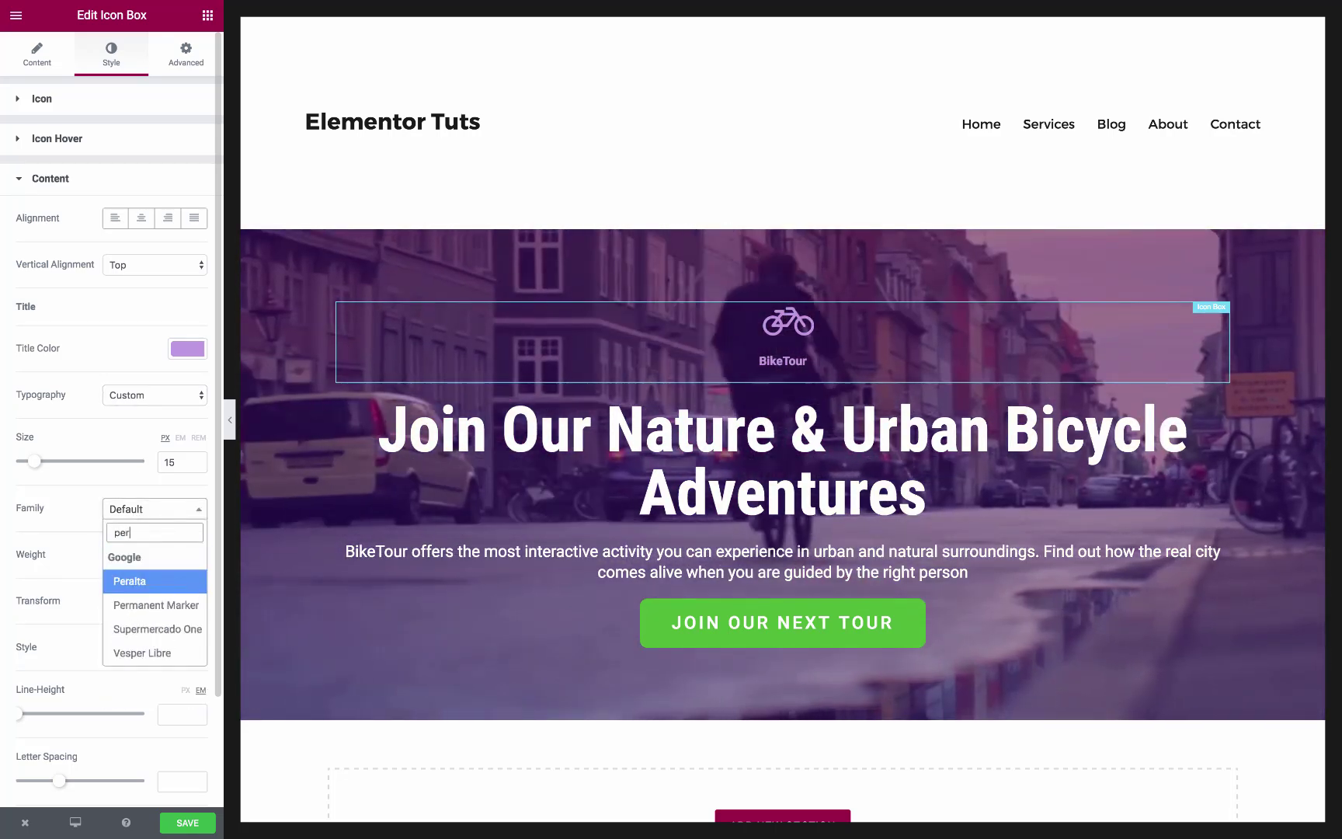
key(Return)
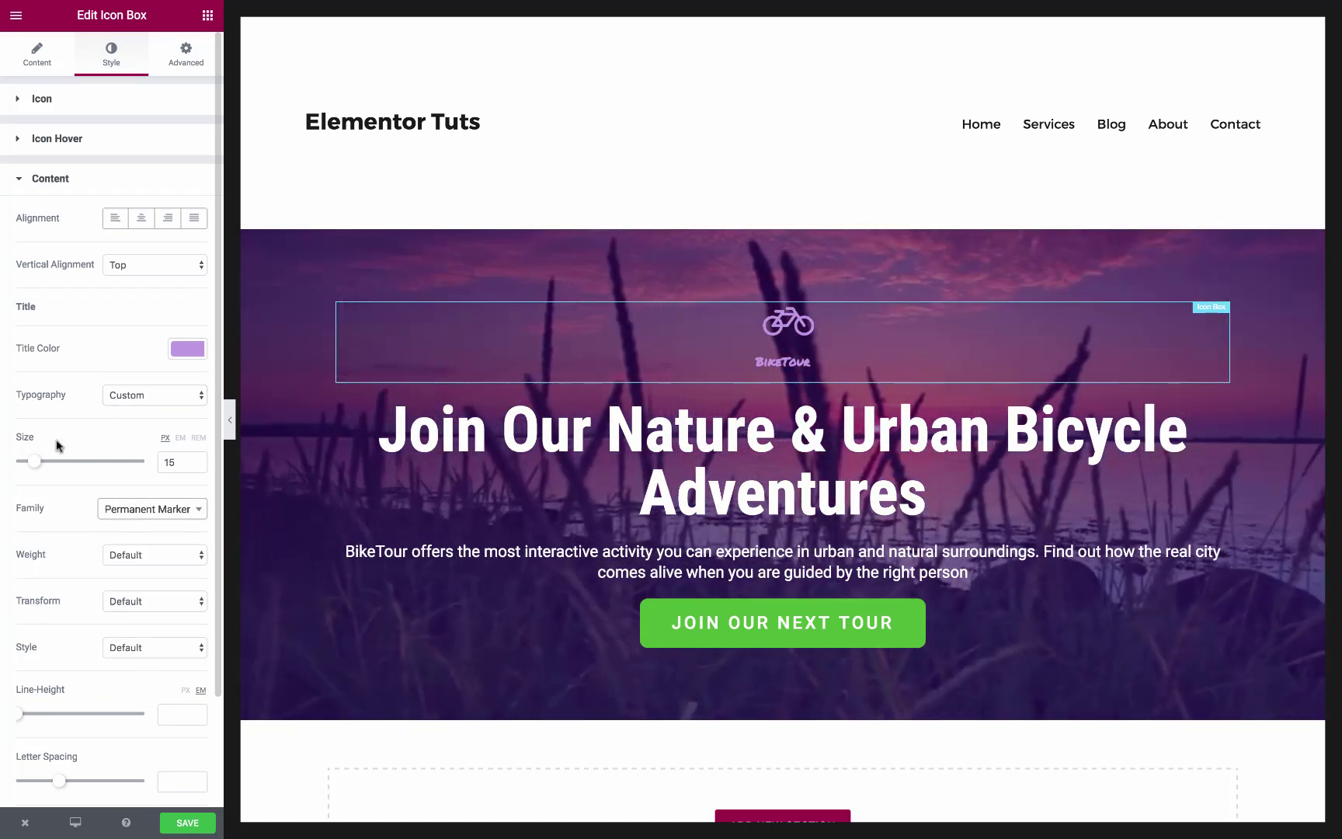
drag(34, 465, 48, 466)
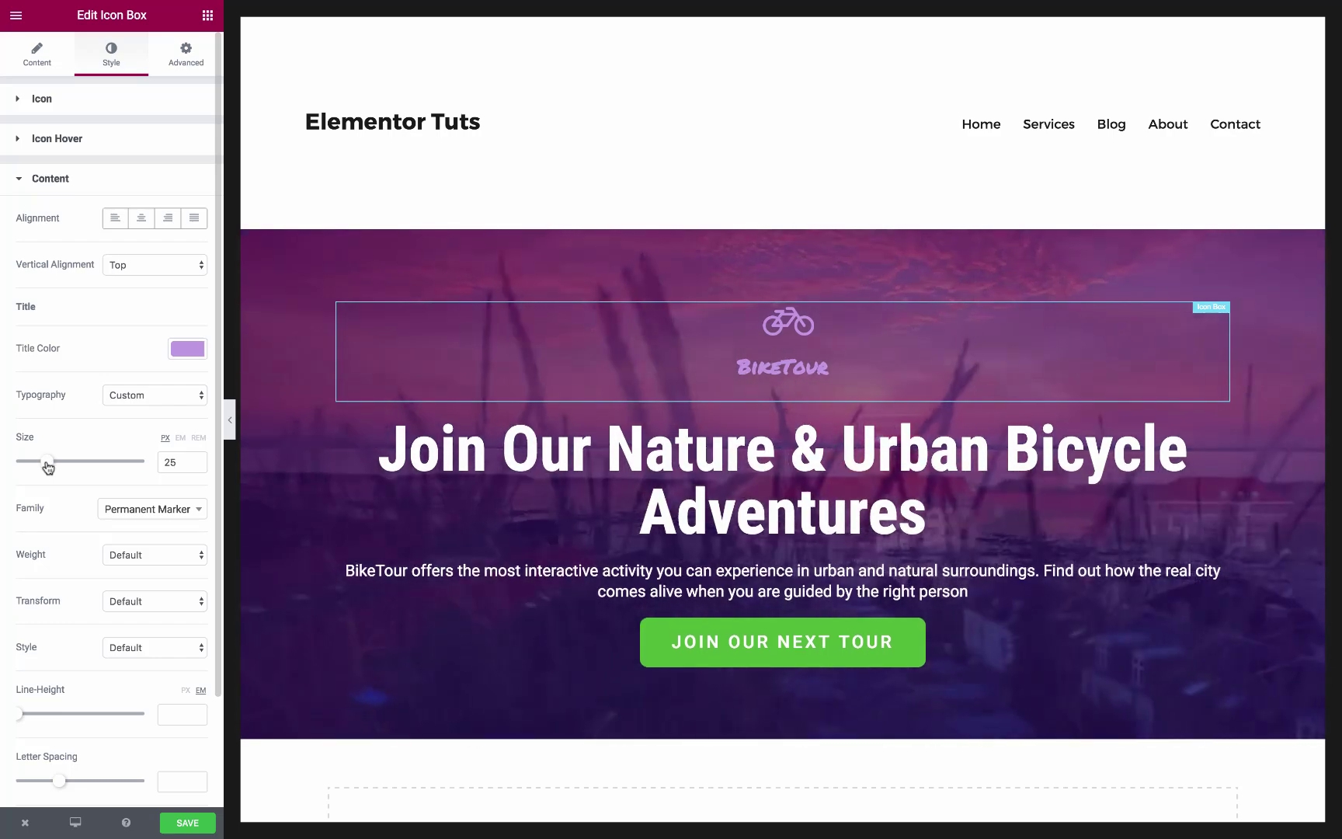
click(129, 557)
click(129, 569)
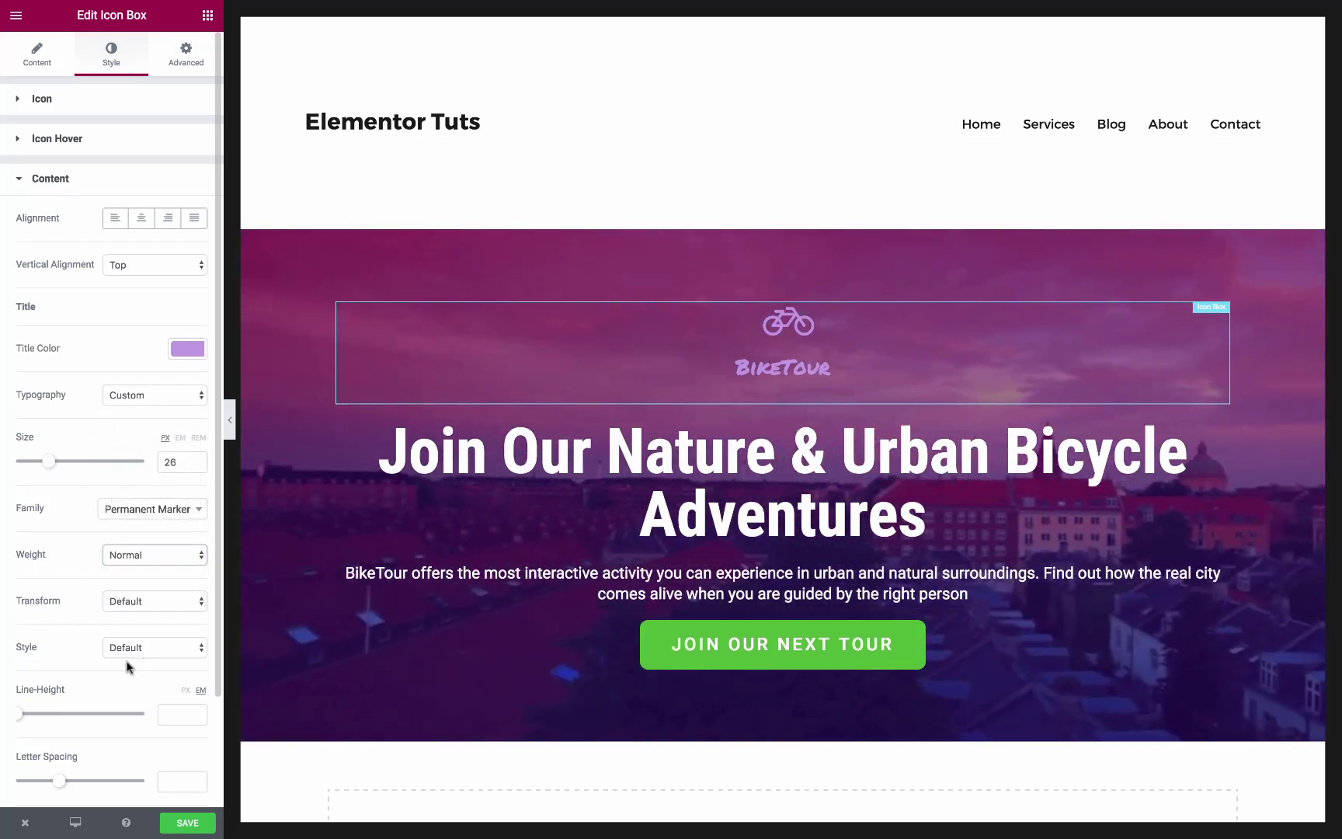
drag(60, 780, 98, 782)
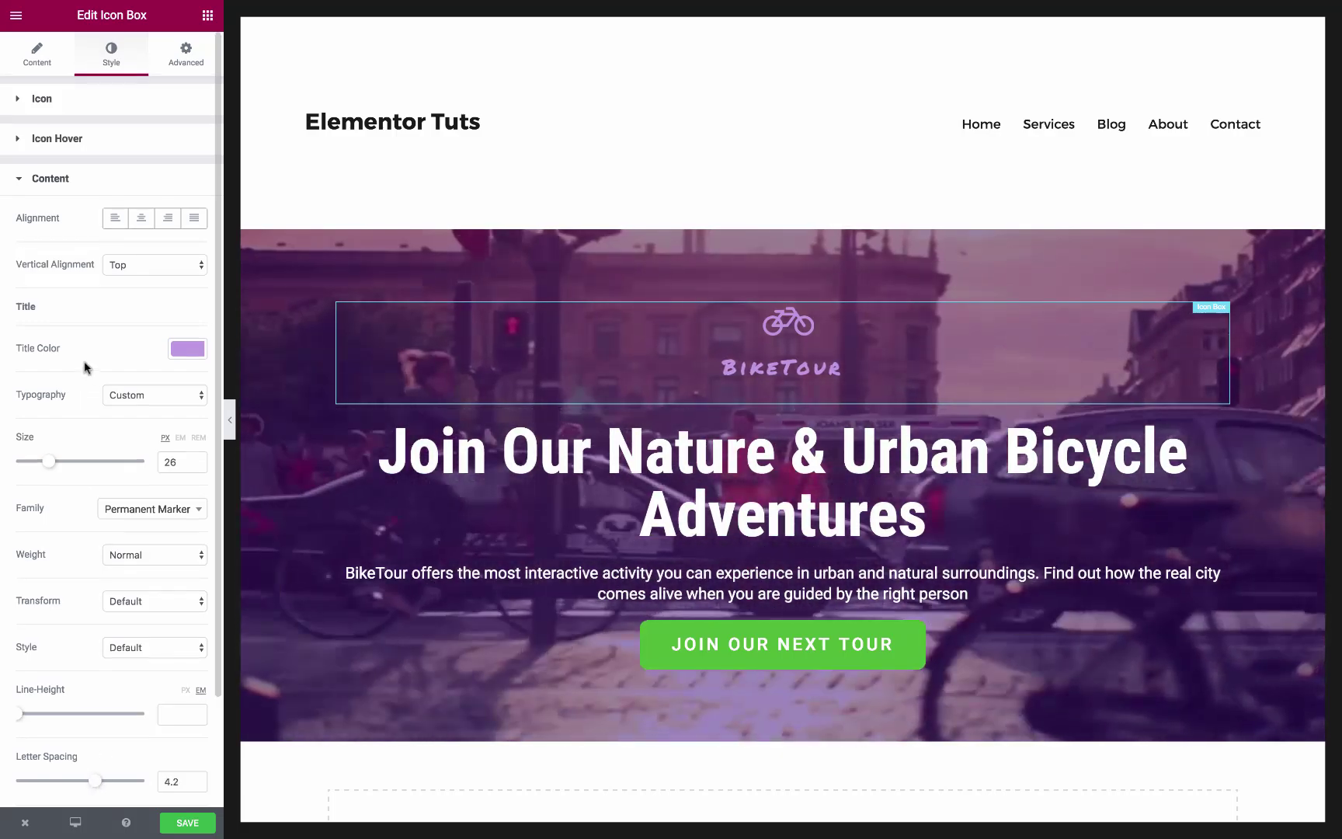
Step: Remove the gap between the bicycle icon and the BikeTour title
click(55, 101)
drag(42, 204, 16, 211)
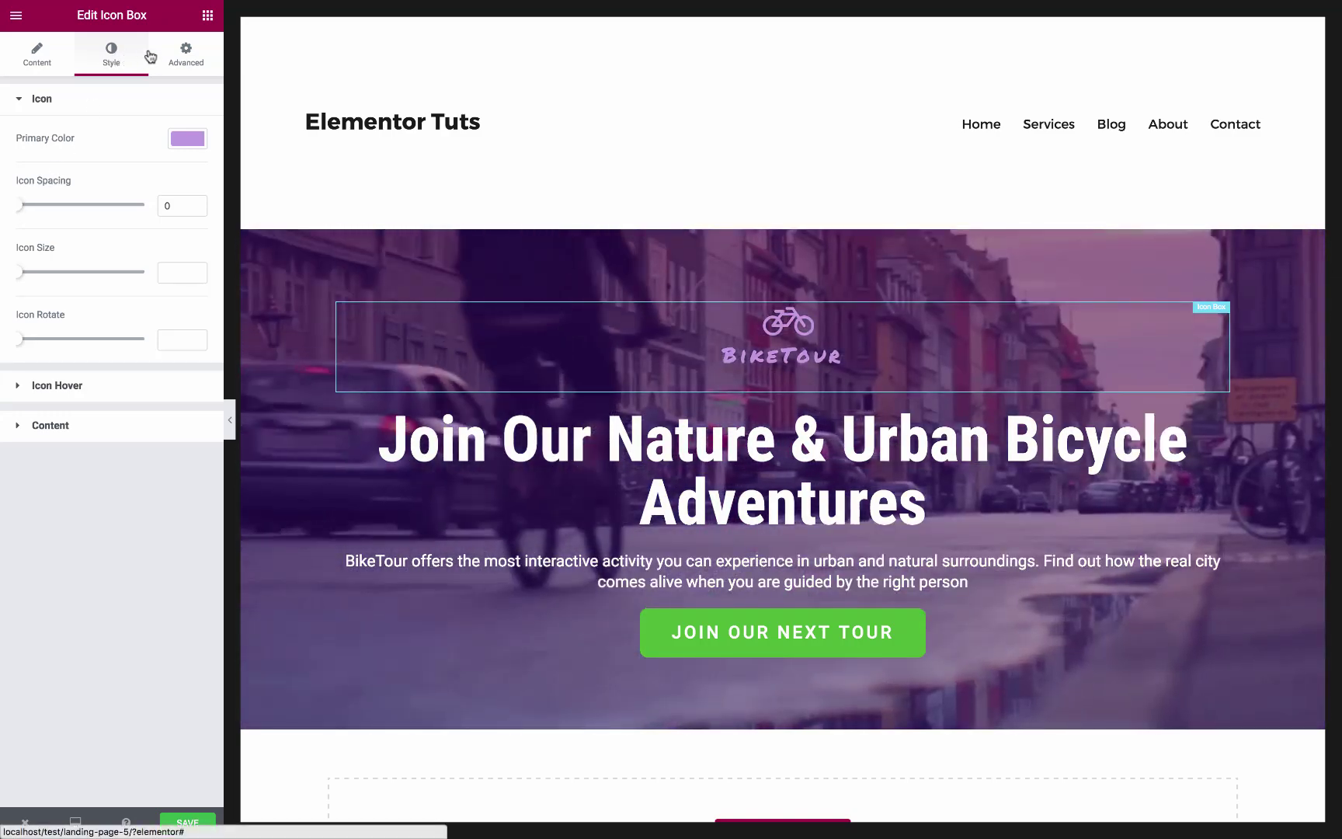
click(205, 19)
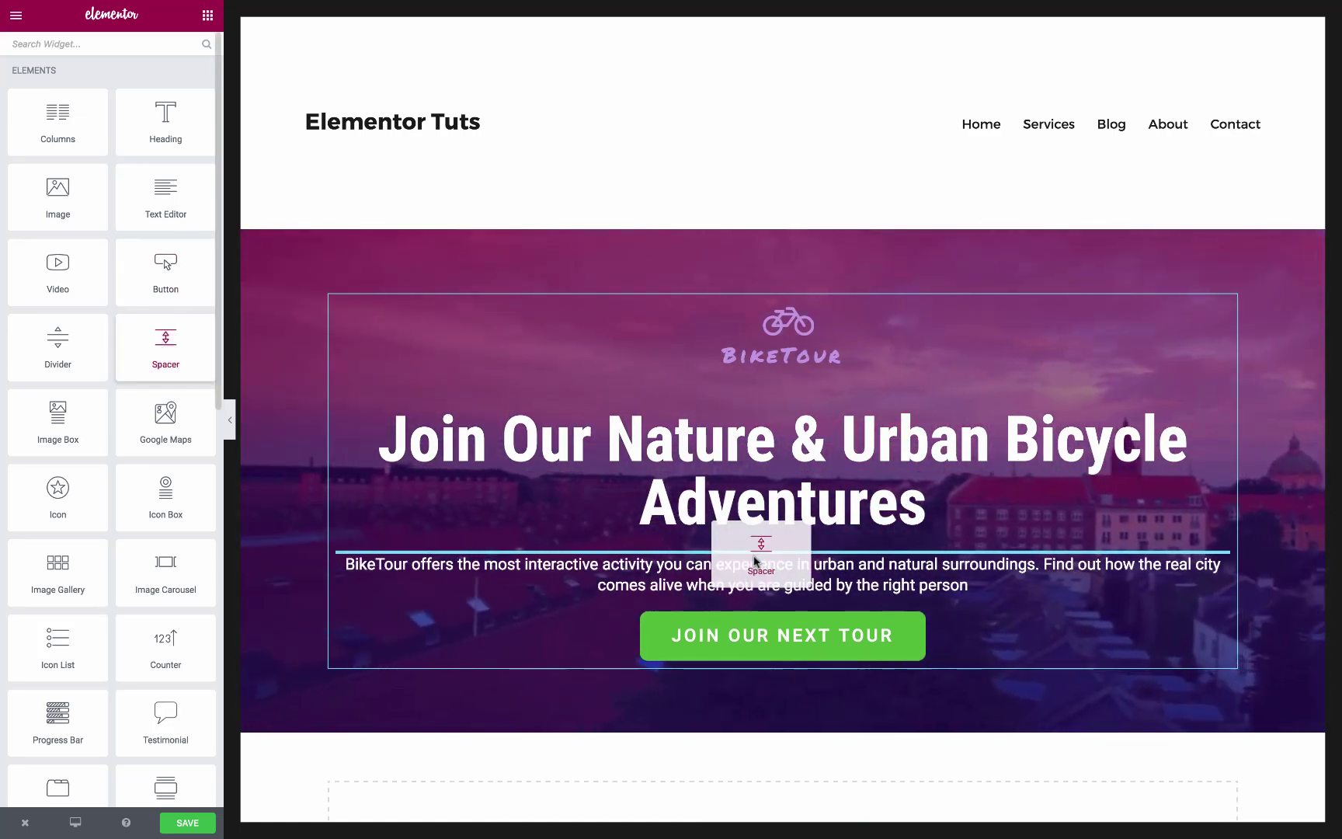
Step: Insert a 10 px spacer between the hero paragraph and the button
drag(756, 560, 758, 560)
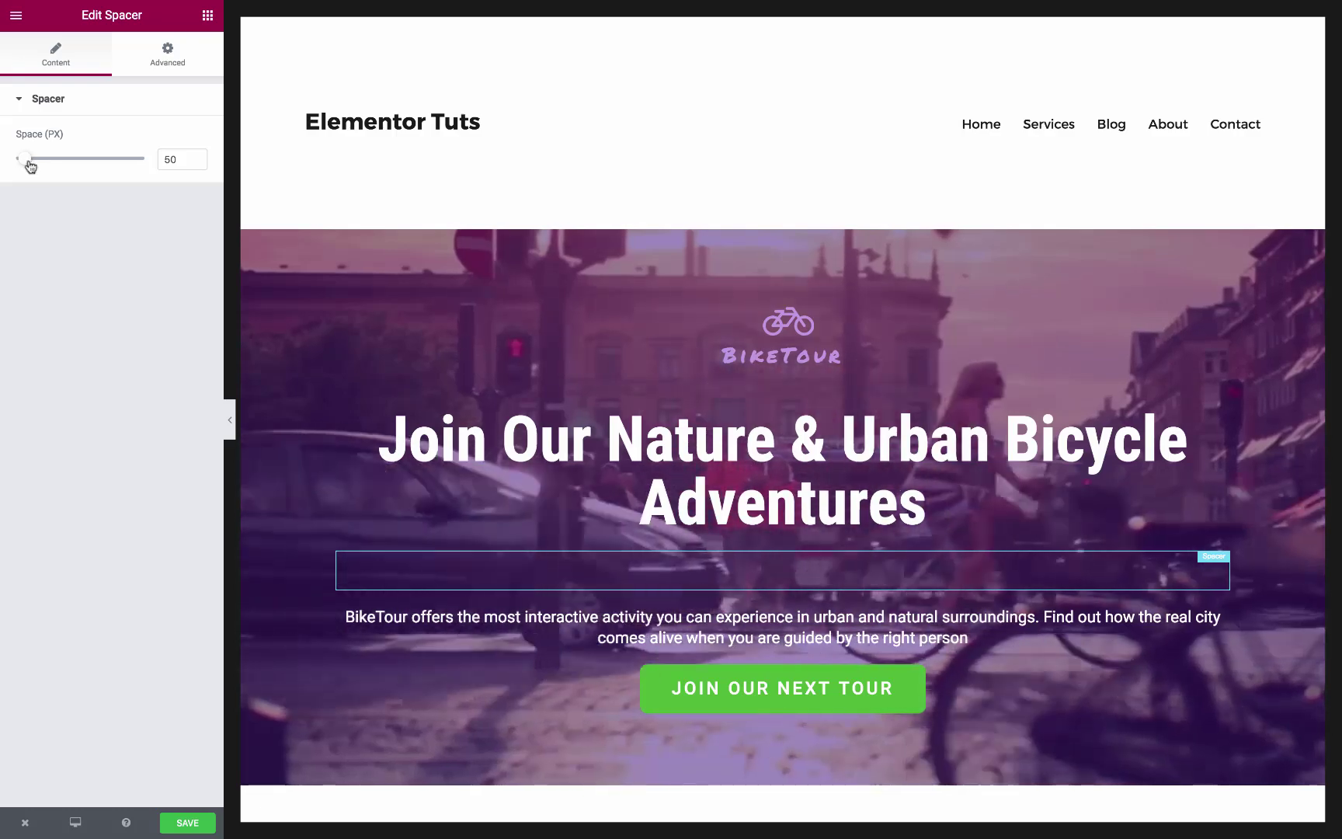
drag(30, 166, 14, 164)
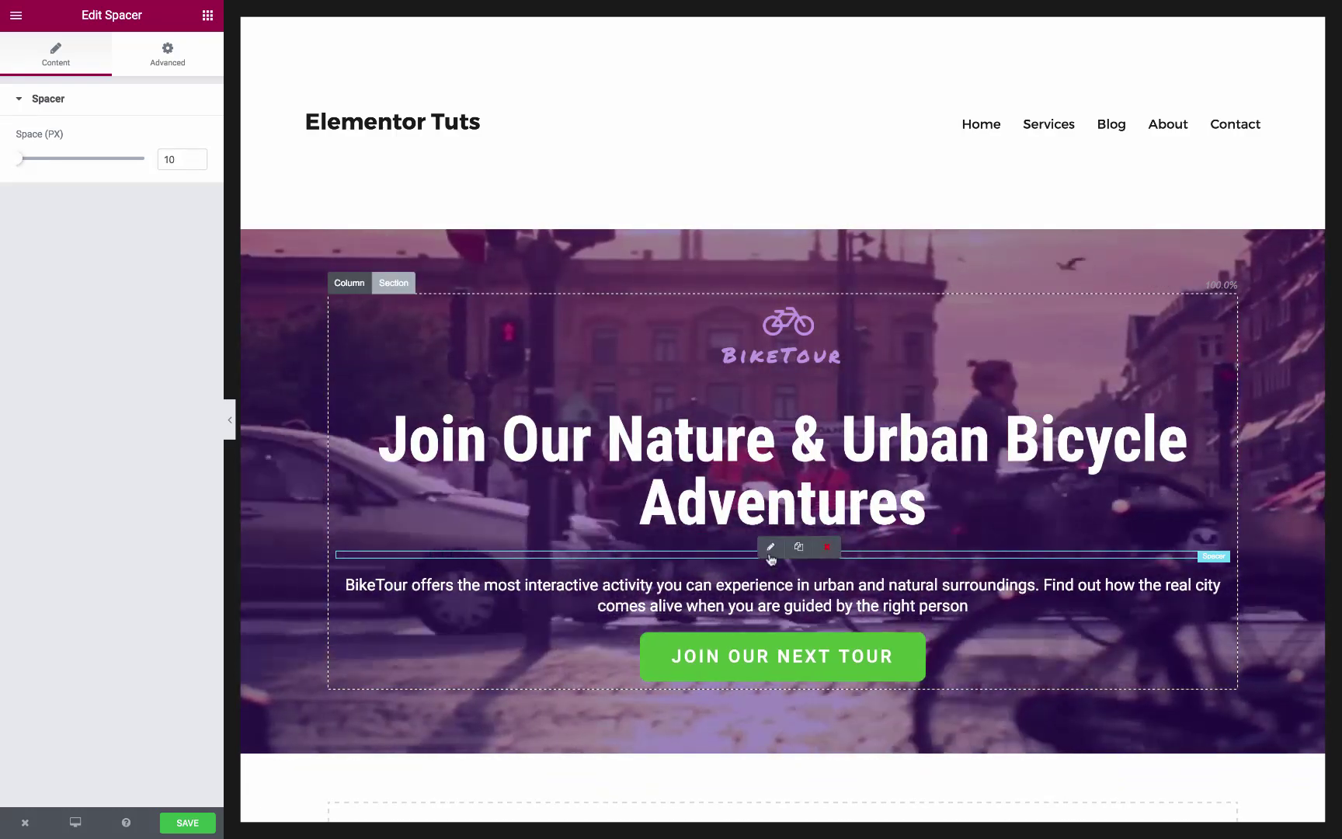
mouse_move(771, 557)
mouse_down()
mouse_move(794, 626)
mouse_move(765, 627)
mouse_up()
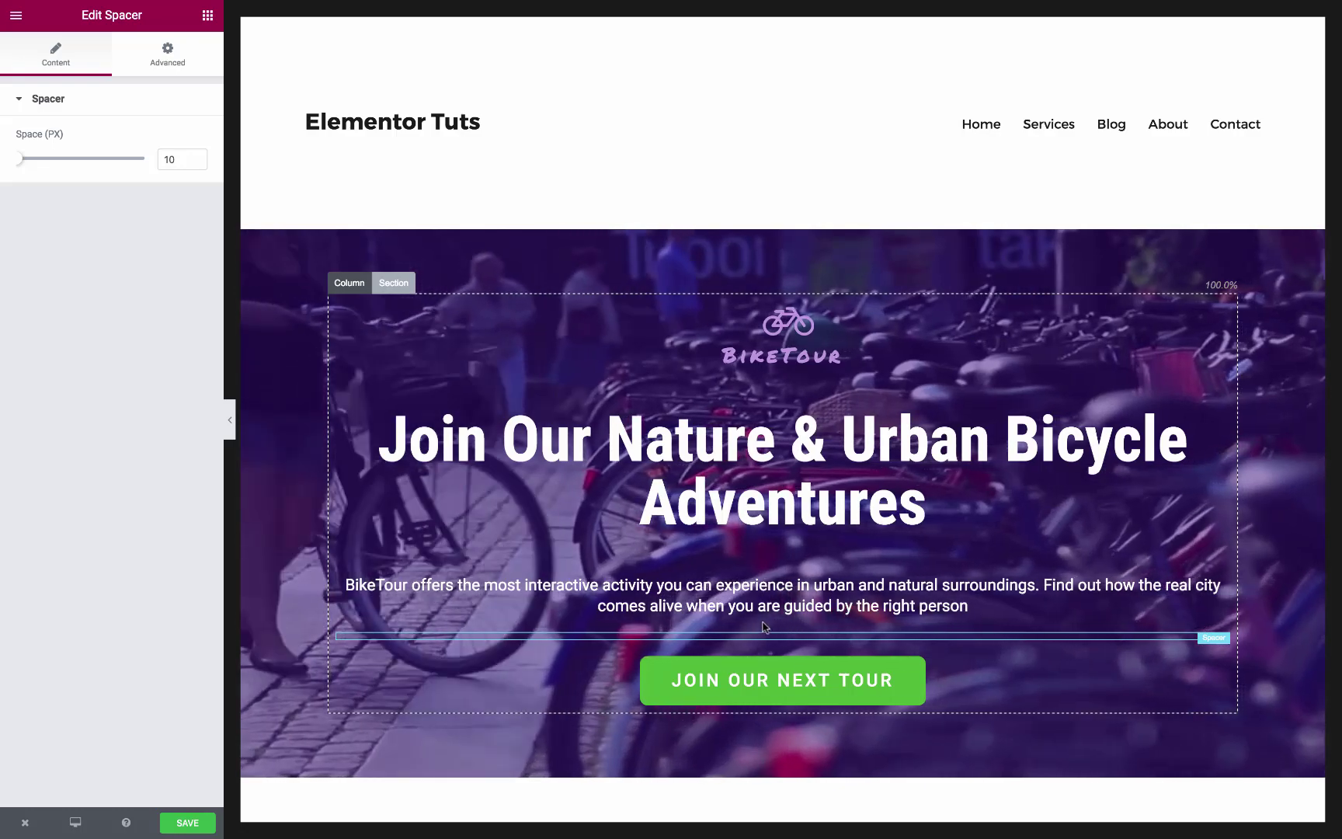
Step: Narrow the hero section's content width to about 839 px
scroll(527, 399, down, 2)
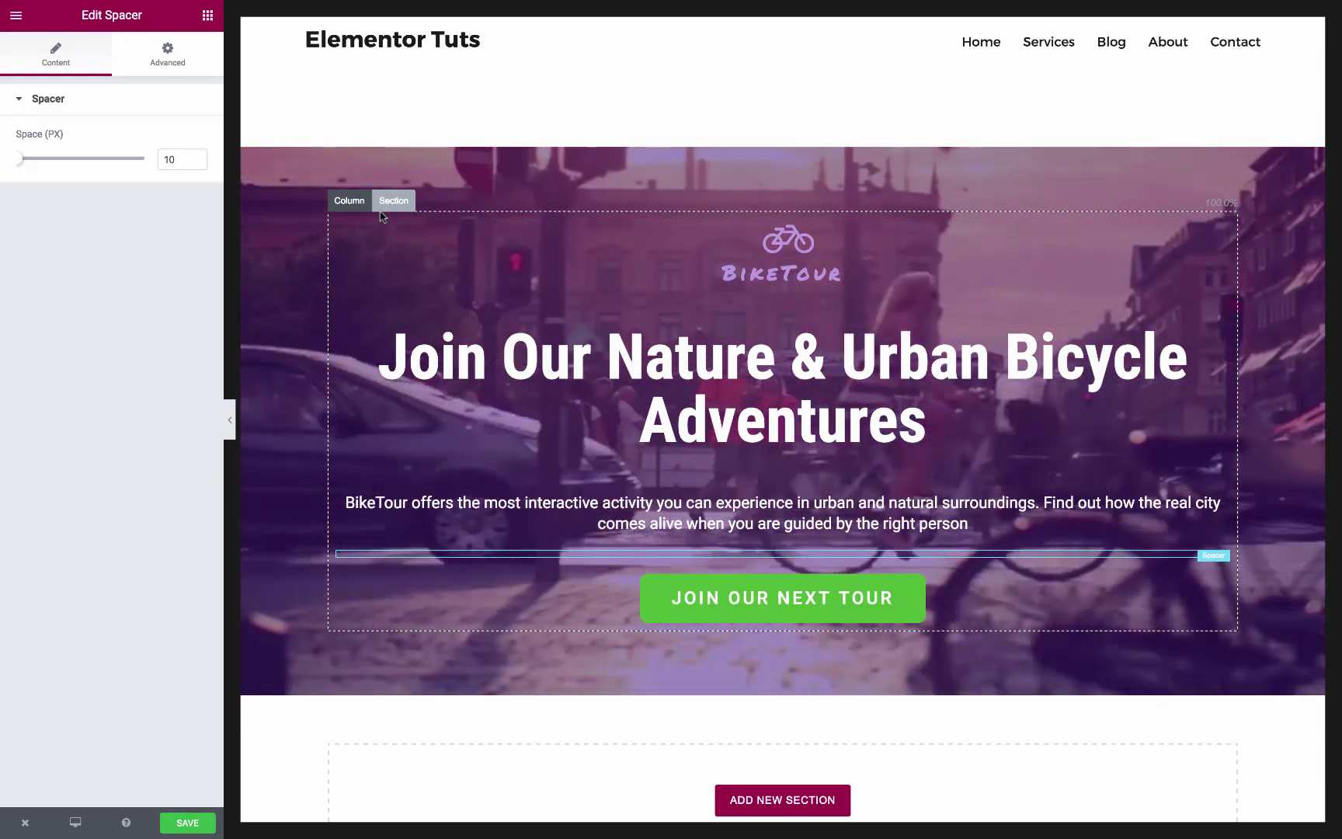
click(395, 201)
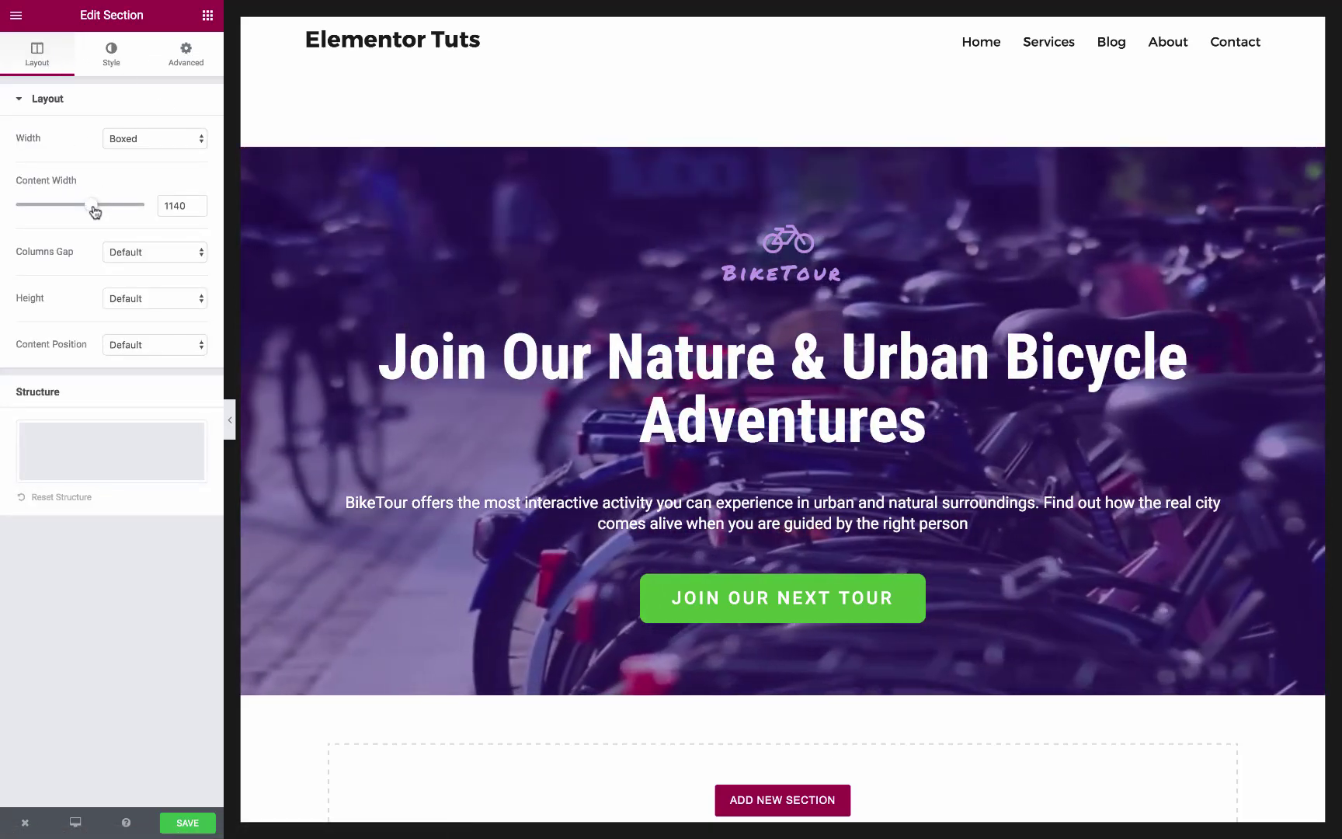
drag(87, 211, 84, 213)
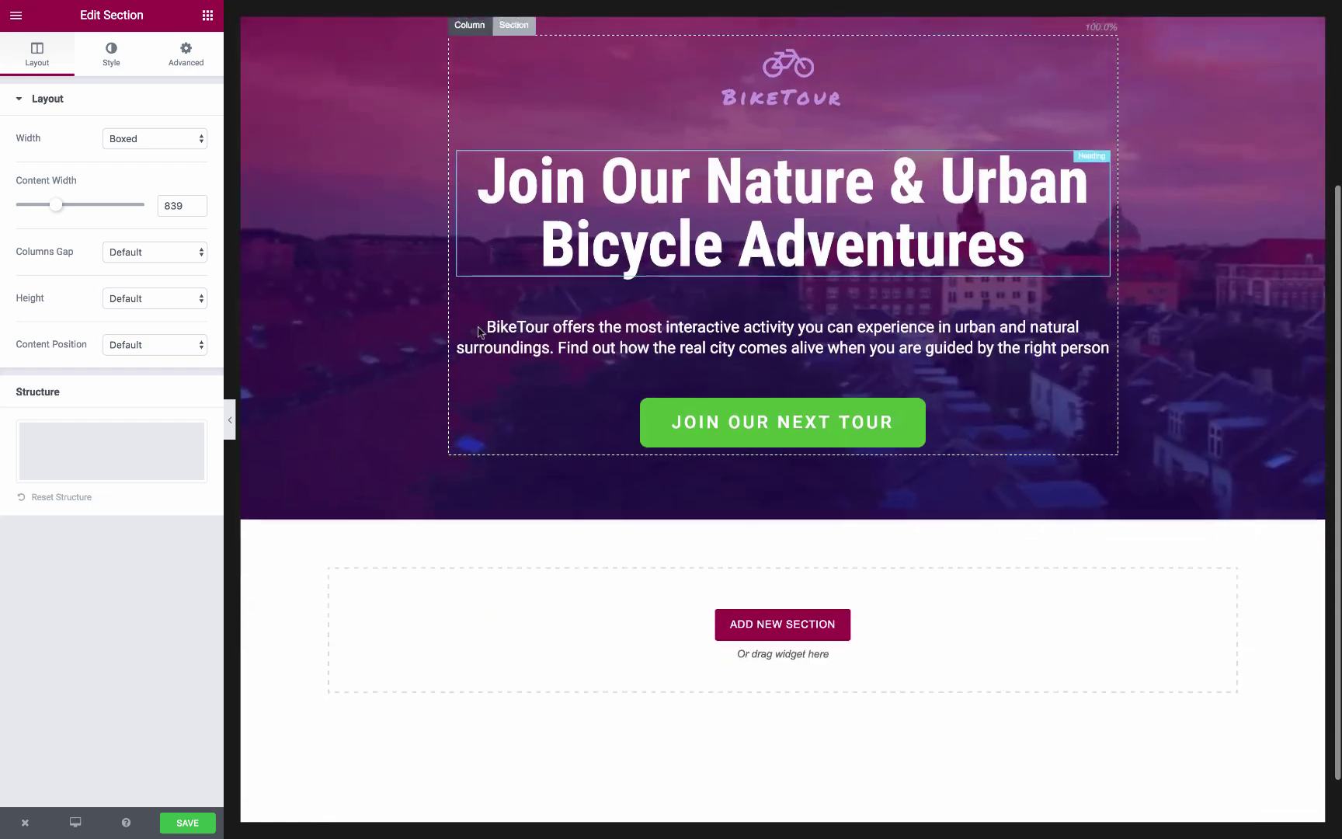
Step: Add a three-column section below the hero with an Image Box showing the park bicycle photo
scroll(408, 310, down, 3)
scroll(394, 318, down, 1)
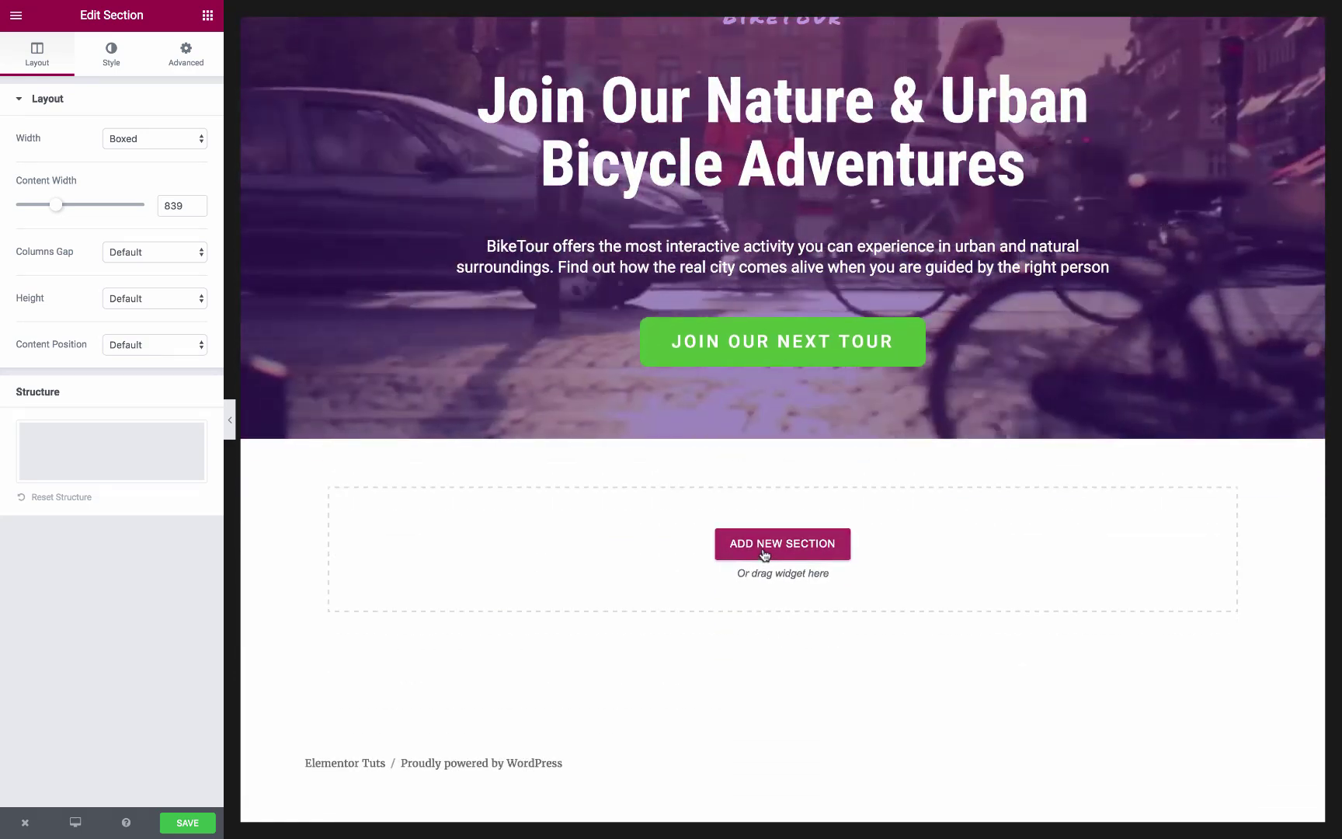
click(765, 552)
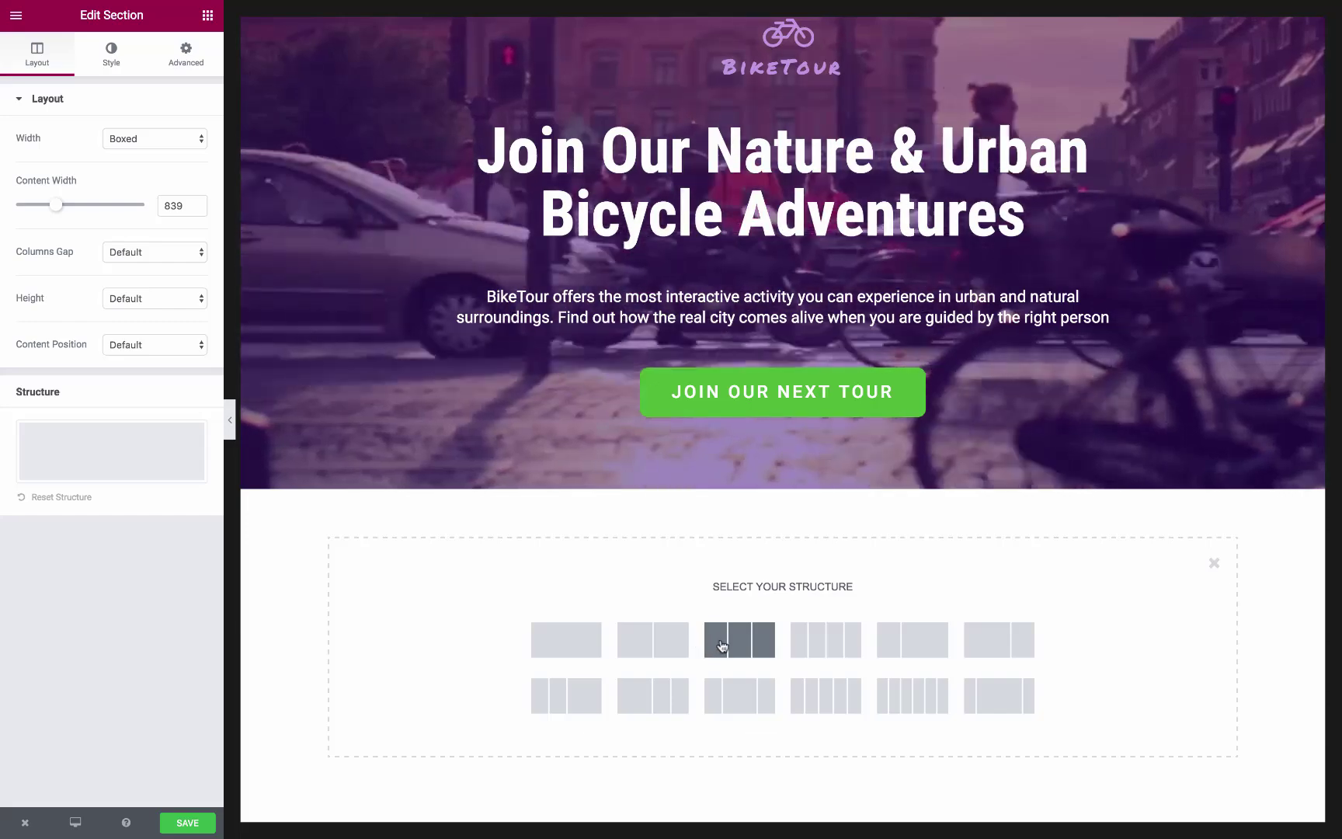
click(721, 645)
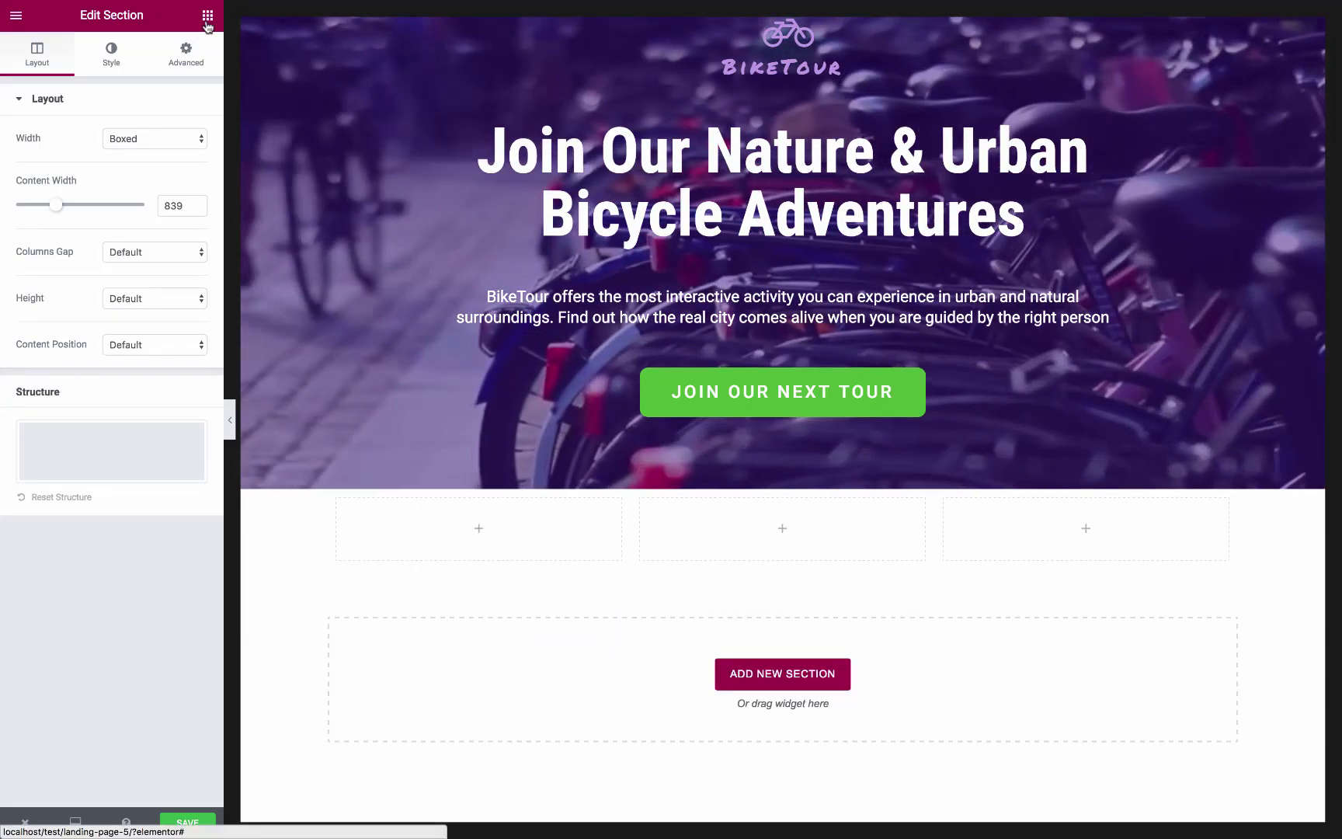
click(207, 15)
click(135, 45)
text(im)
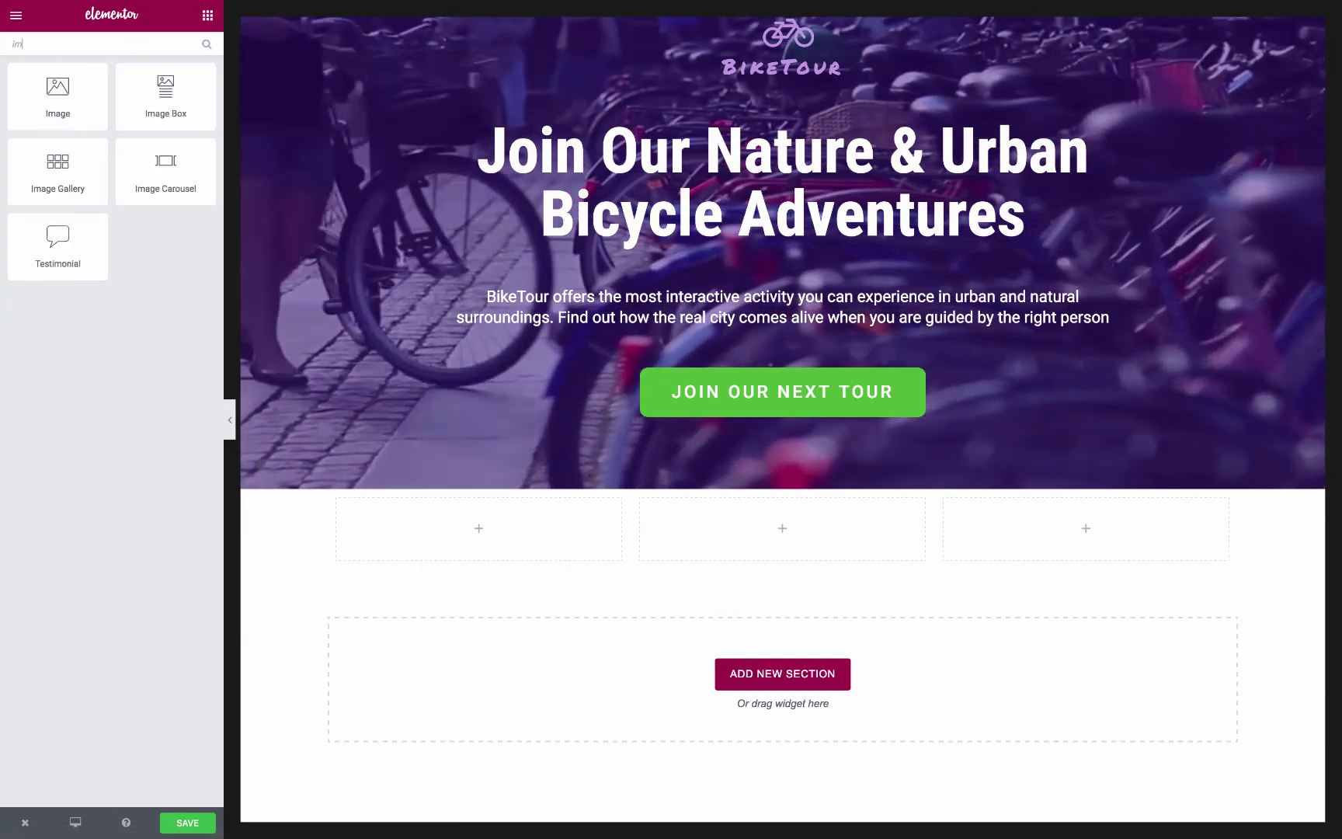
text(ag)
mouse_move(166, 95)
mouse_down()
mouse_move(503, 569)
mouse_move(514, 555)
mouse_up()
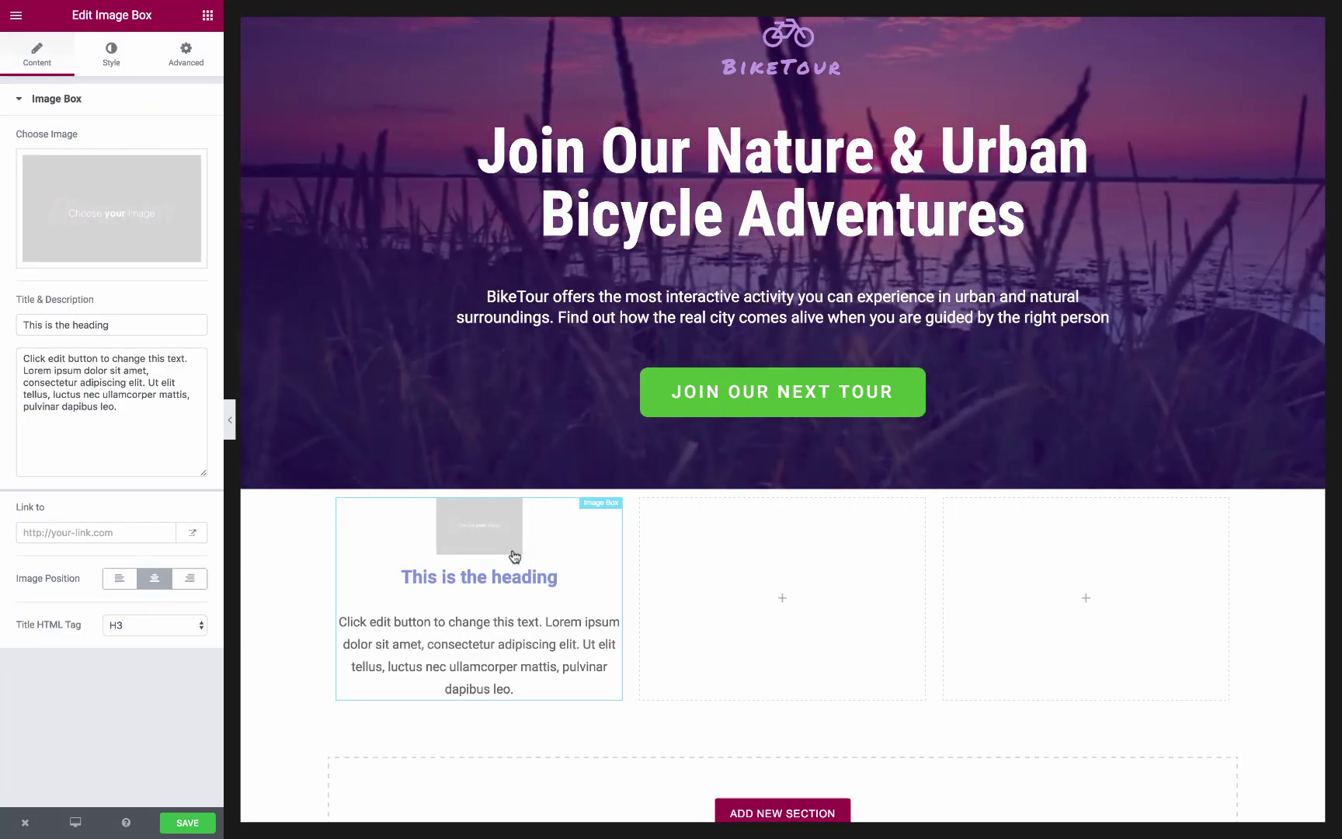
click(135, 216)
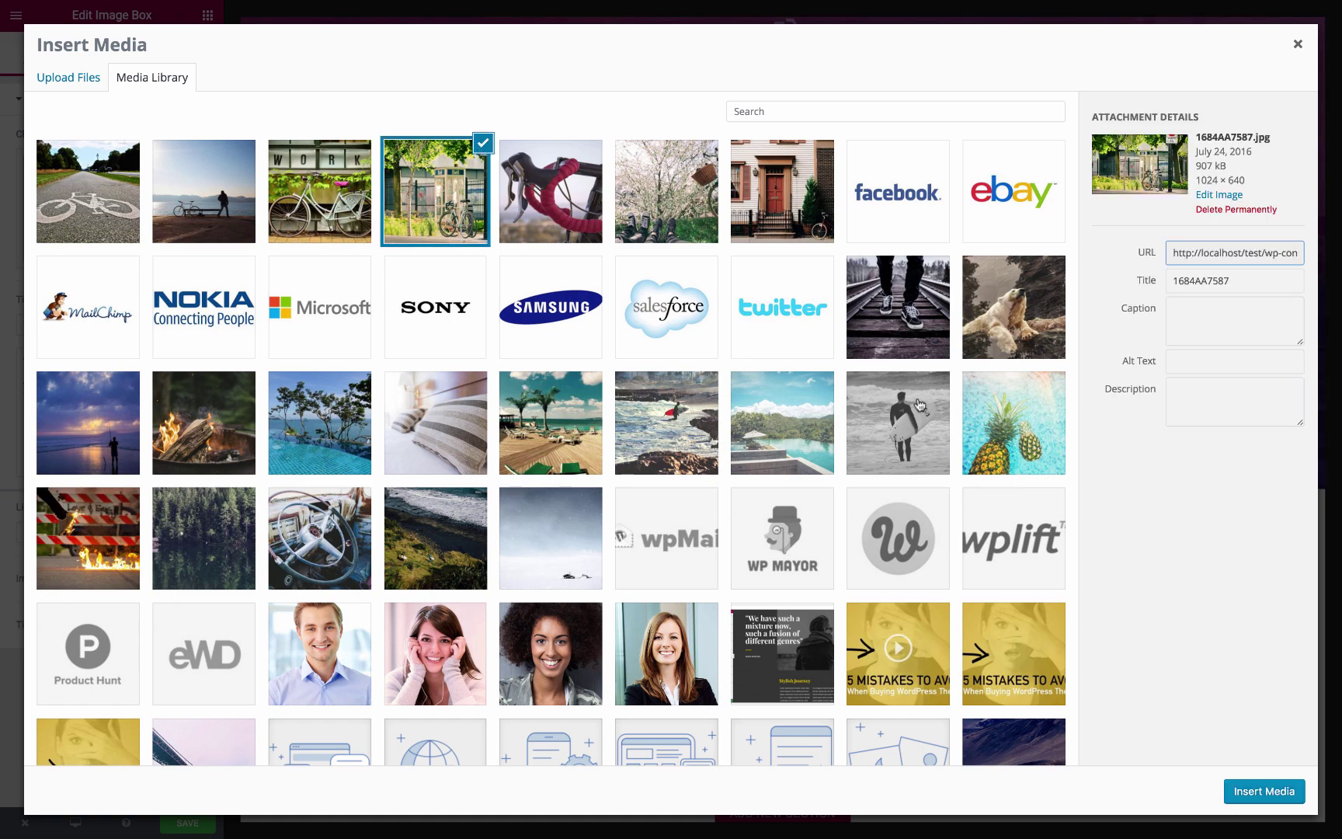
click(1253, 792)
Step: Set image size 100 and spacing 30, then duplicate the box into the other two columns
click(111, 55)
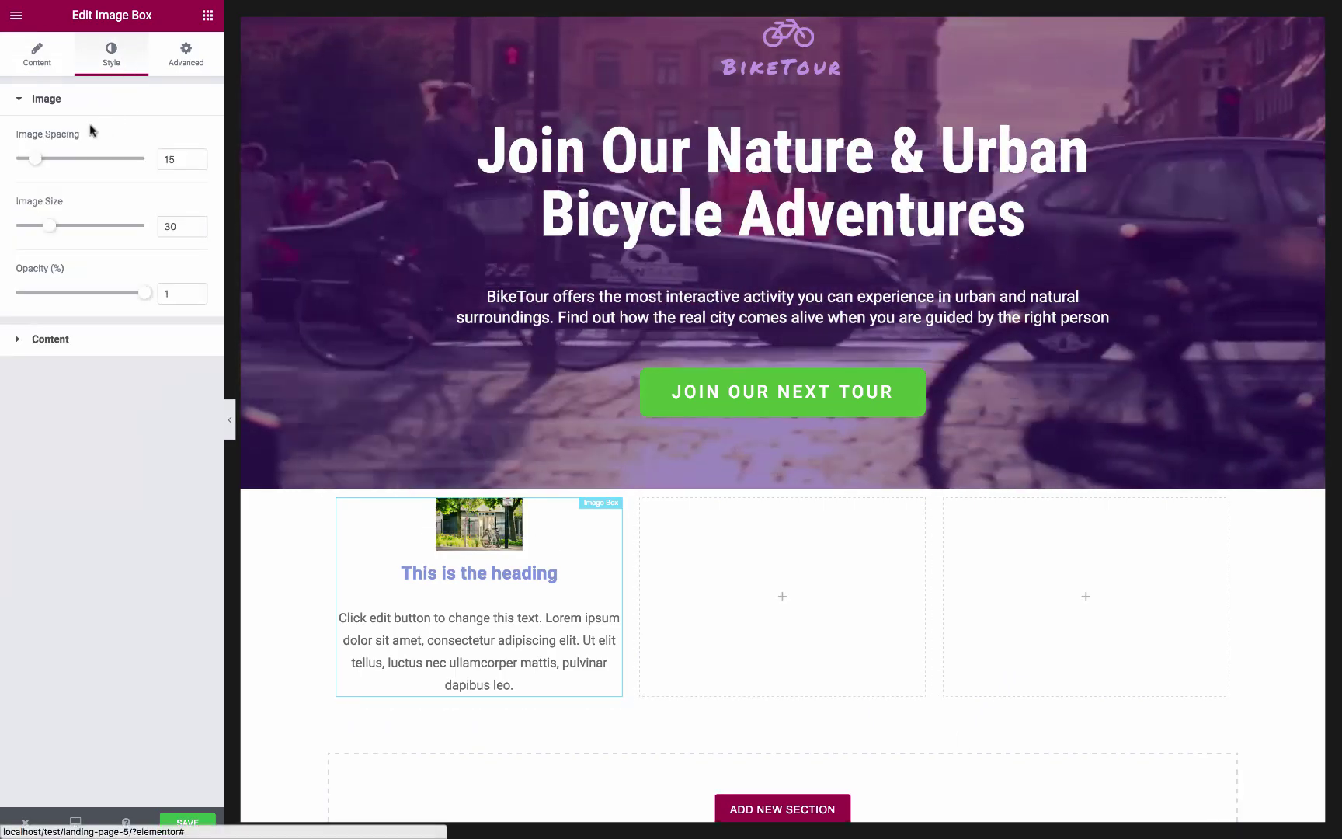
drag(49, 226, 147, 230)
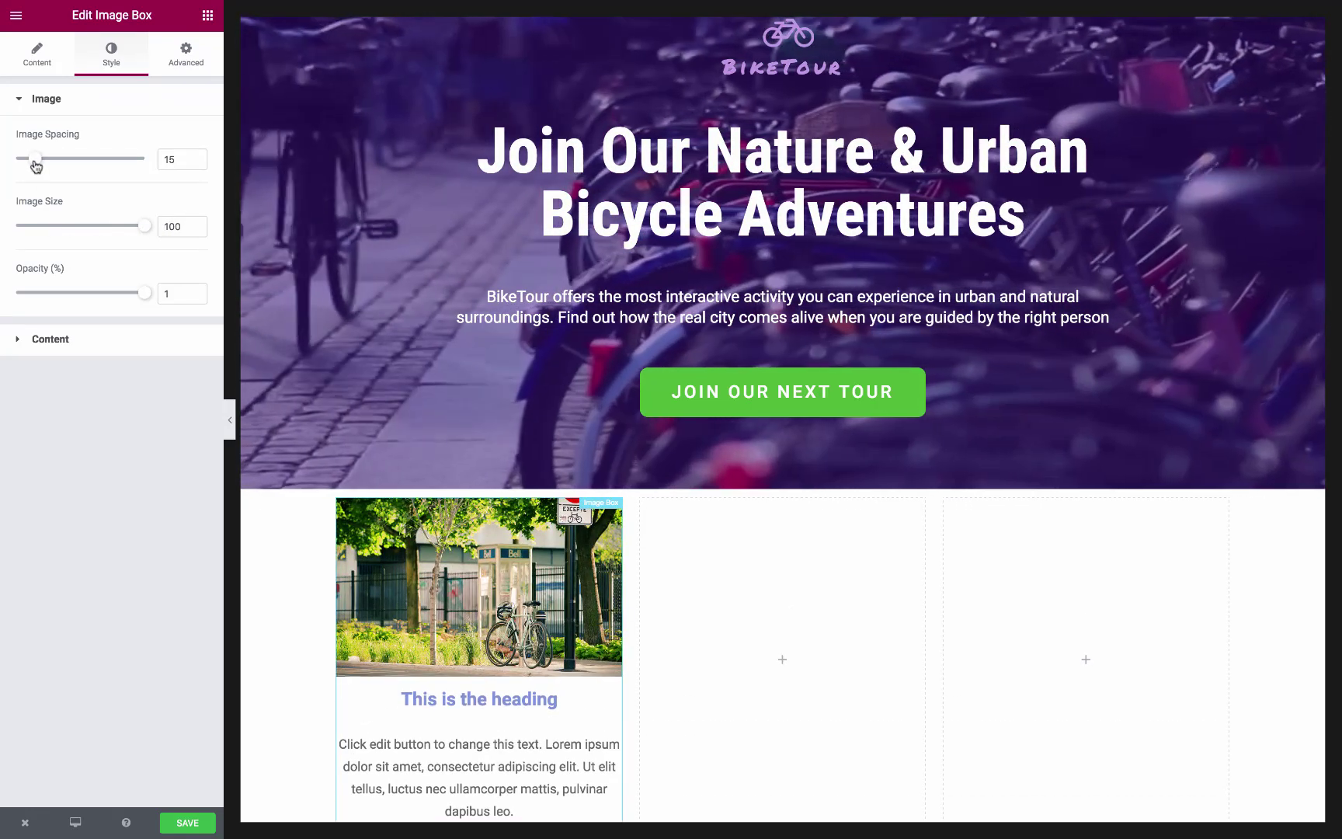
drag(36, 158, 54, 160)
scroll(378, 382, down, 3)
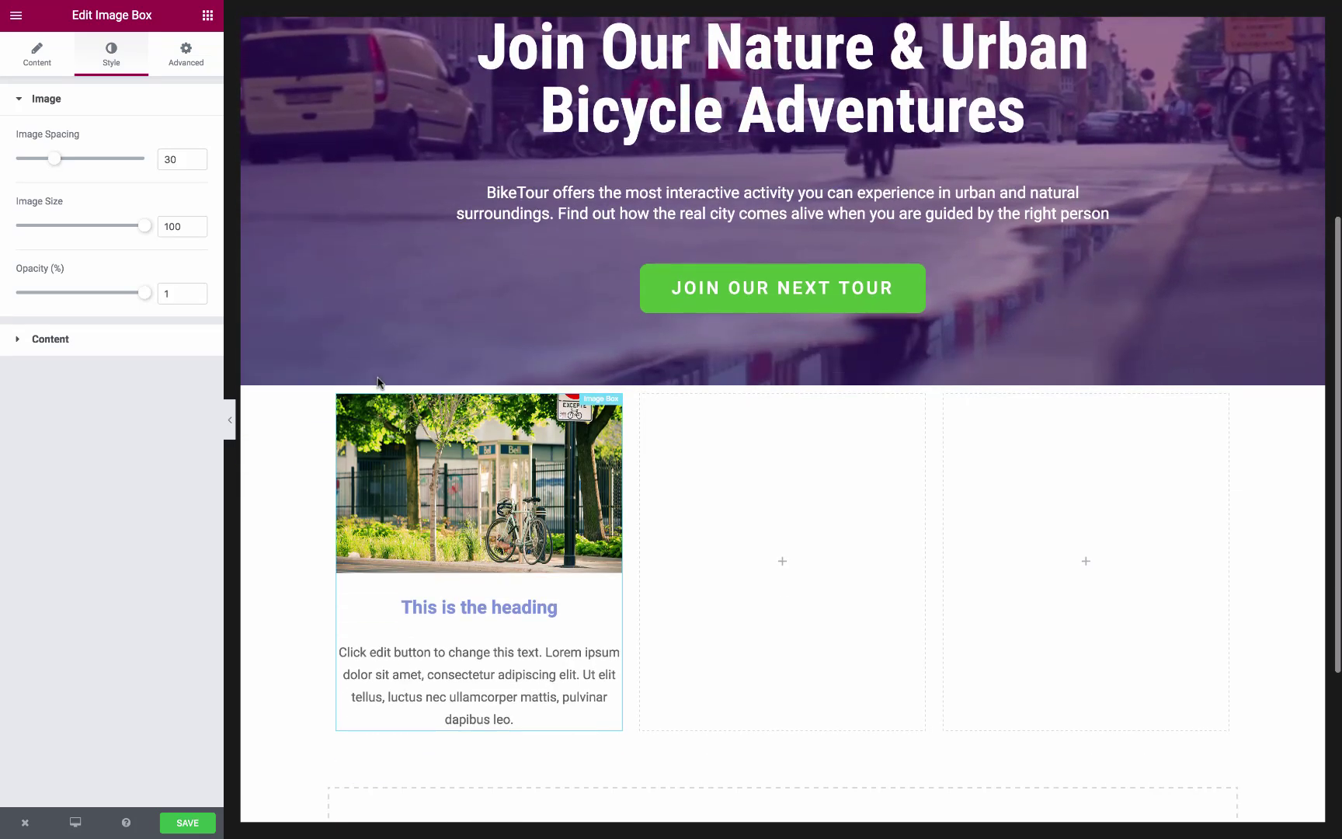
mouse_move(480, 587)
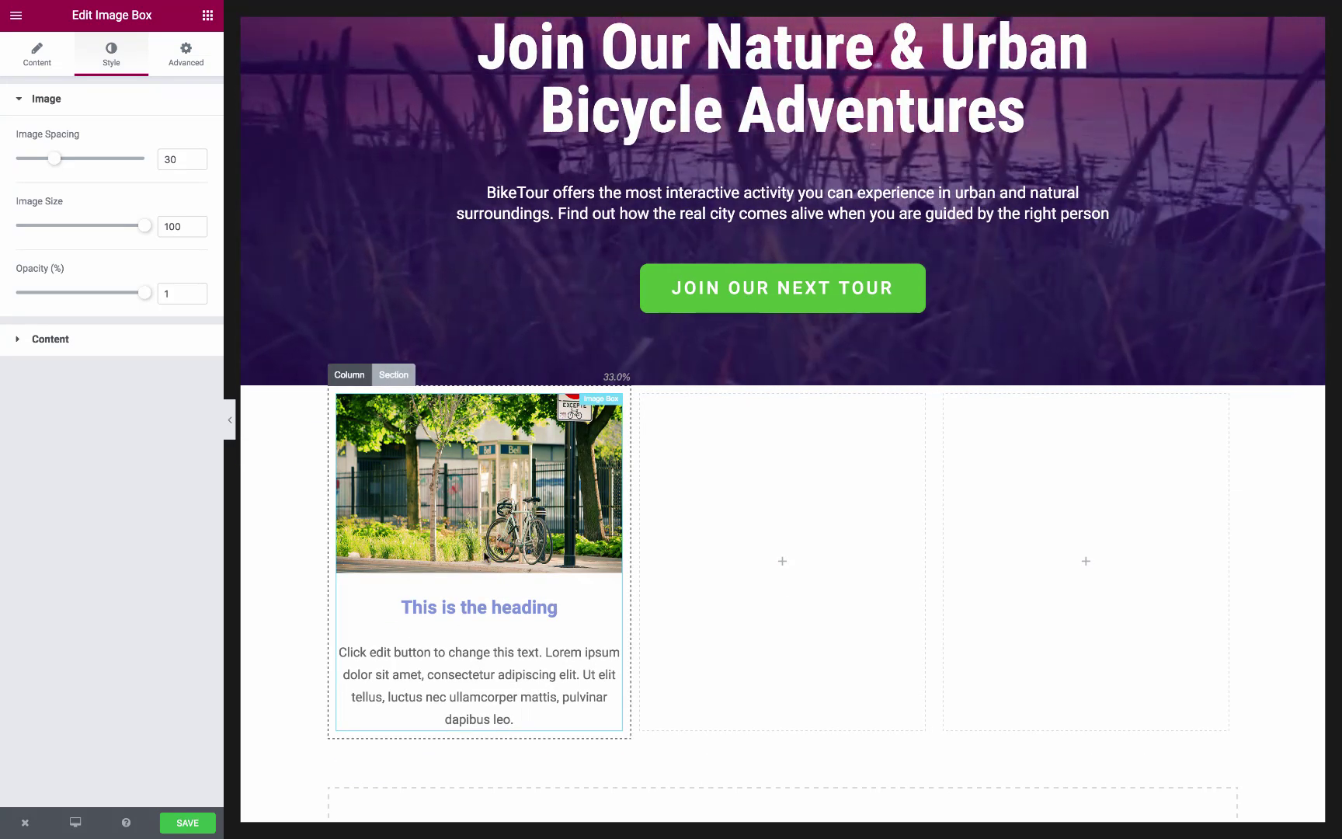
click(599, 398)
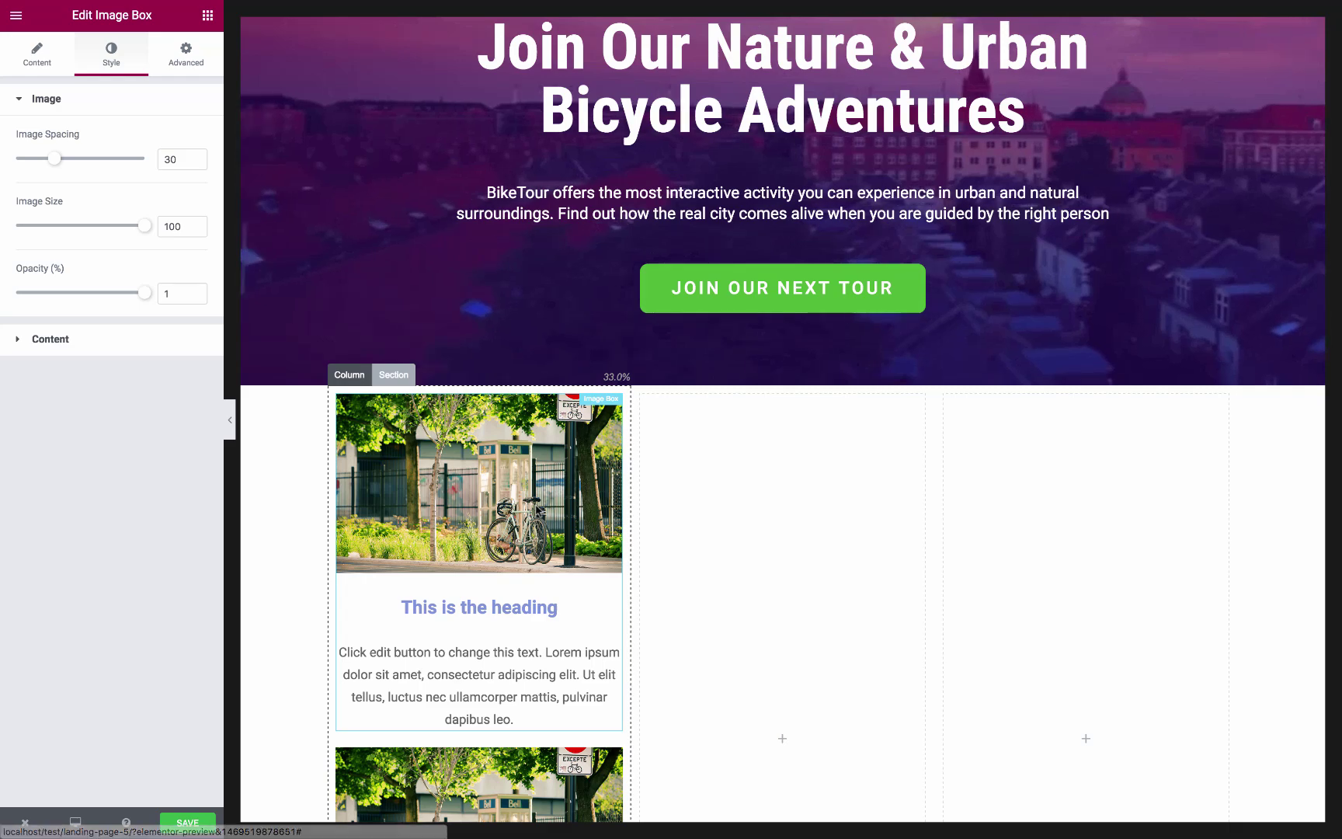
drag(479, 784, 776, 497)
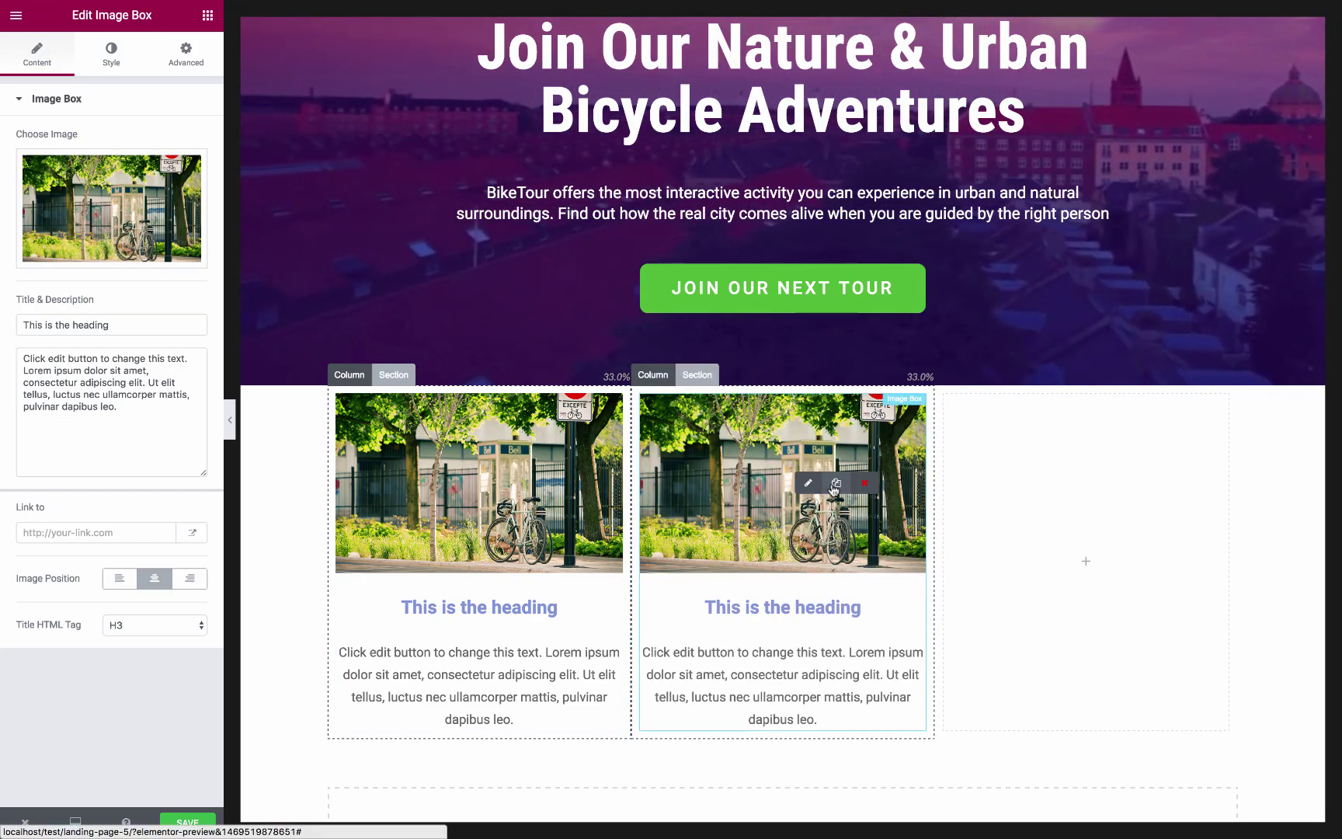
click(834, 483)
drag(783, 777, 1086, 536)
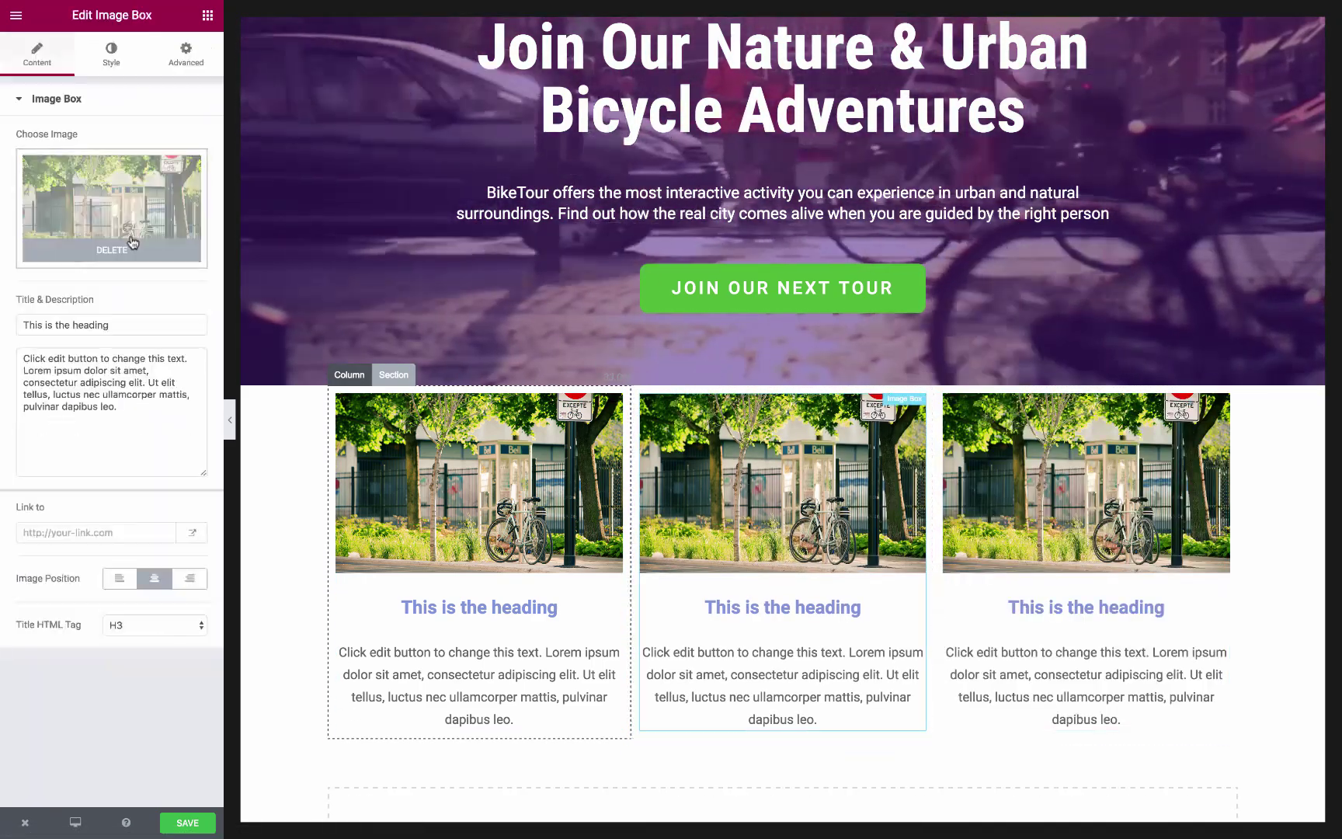
Step: Swap the lakeside cyclist and handlebar photos into the second and third boxes
click(132, 233)
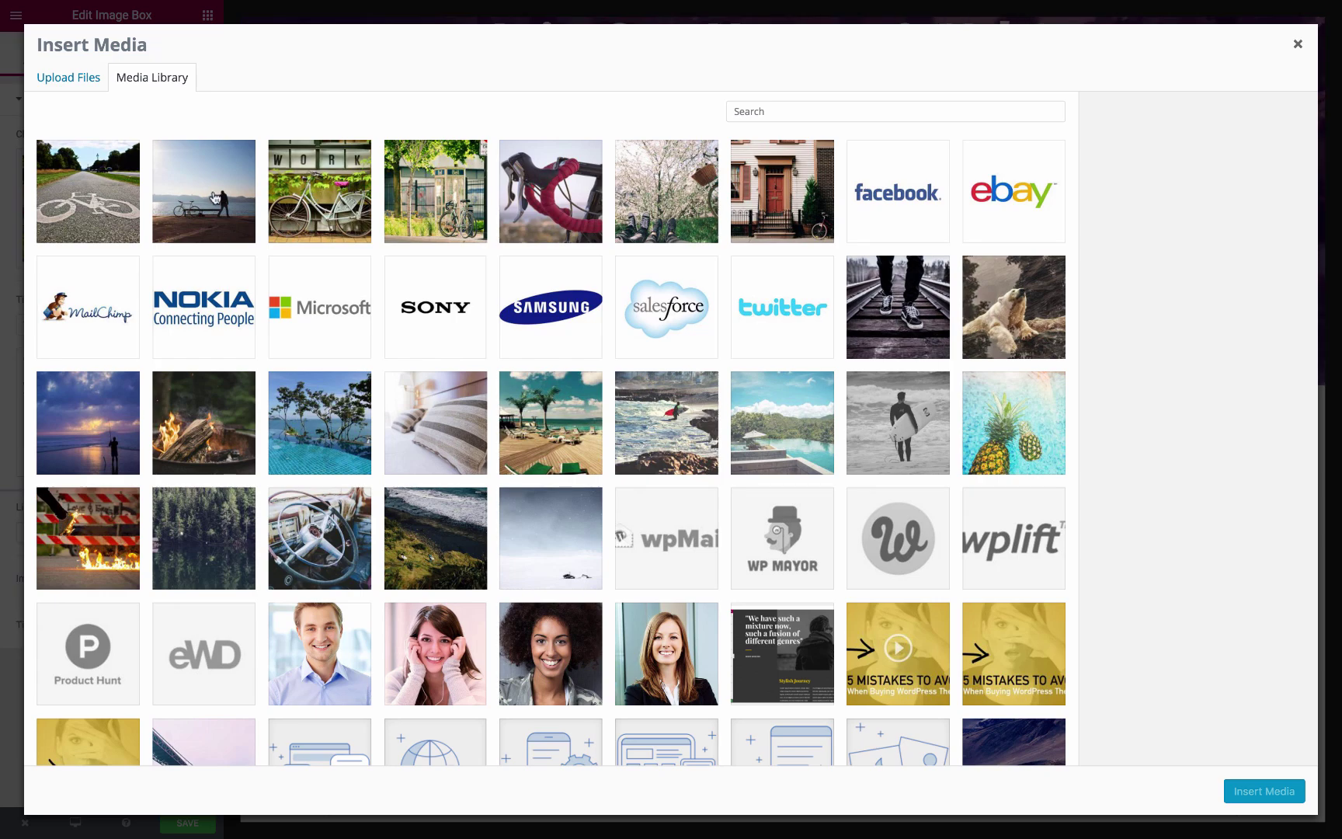
click(1264, 790)
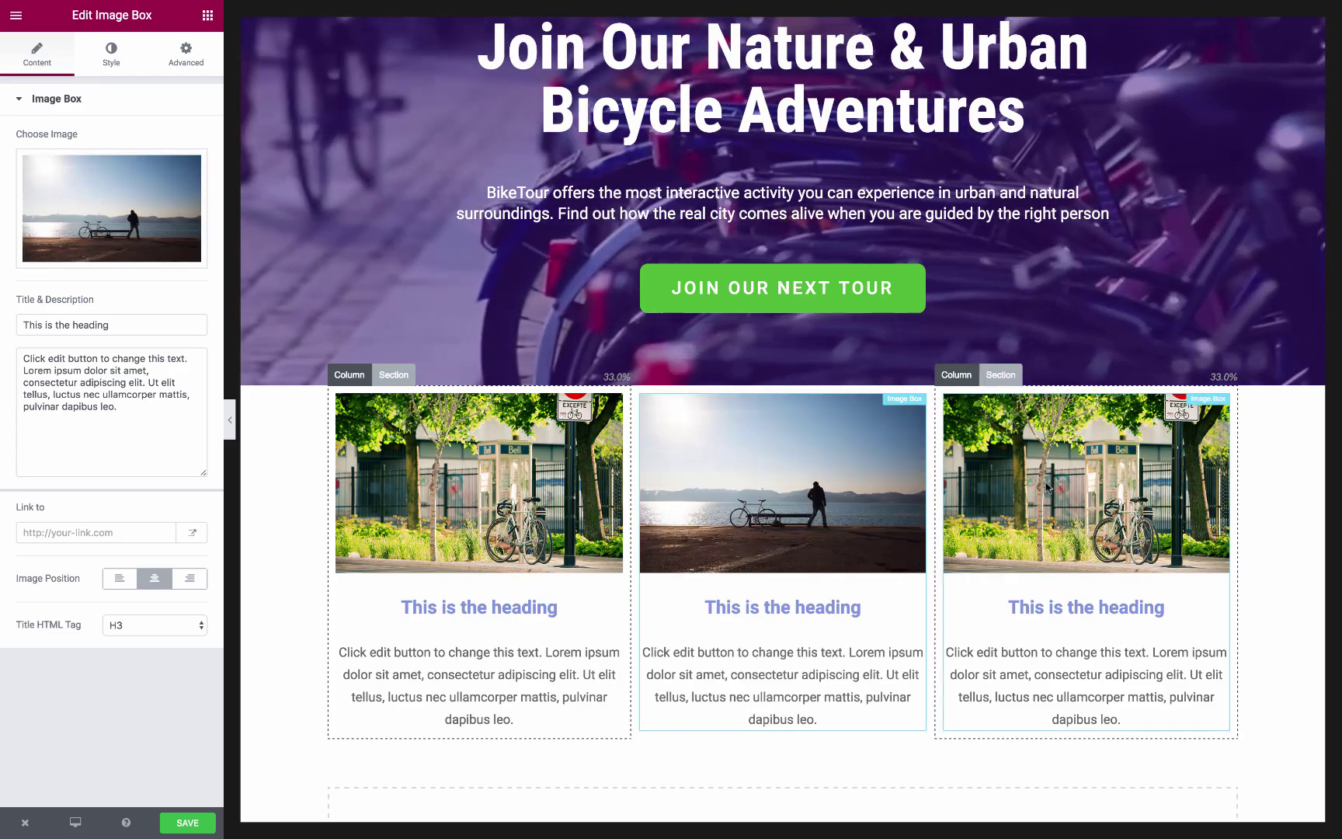
click(1084, 497)
click(169, 216)
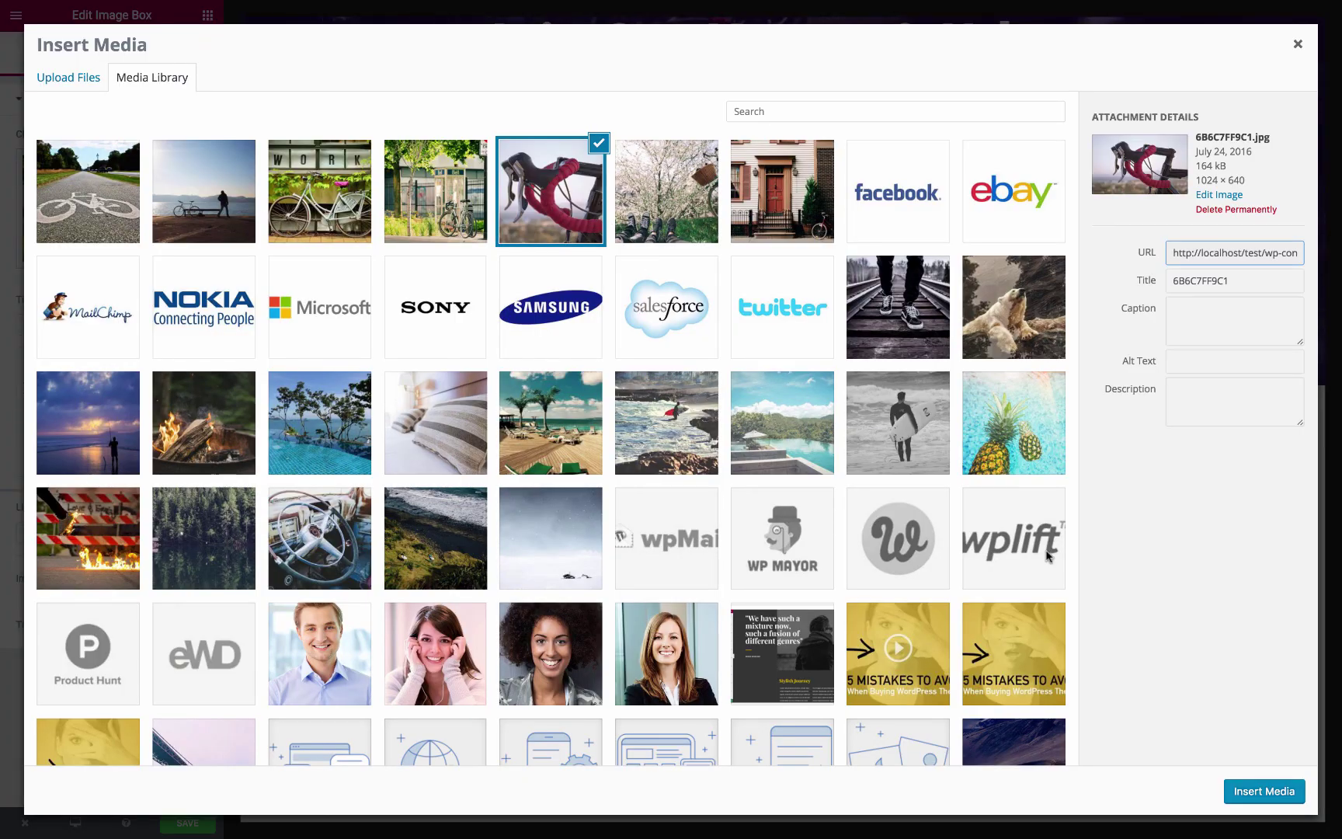
click(1265, 790)
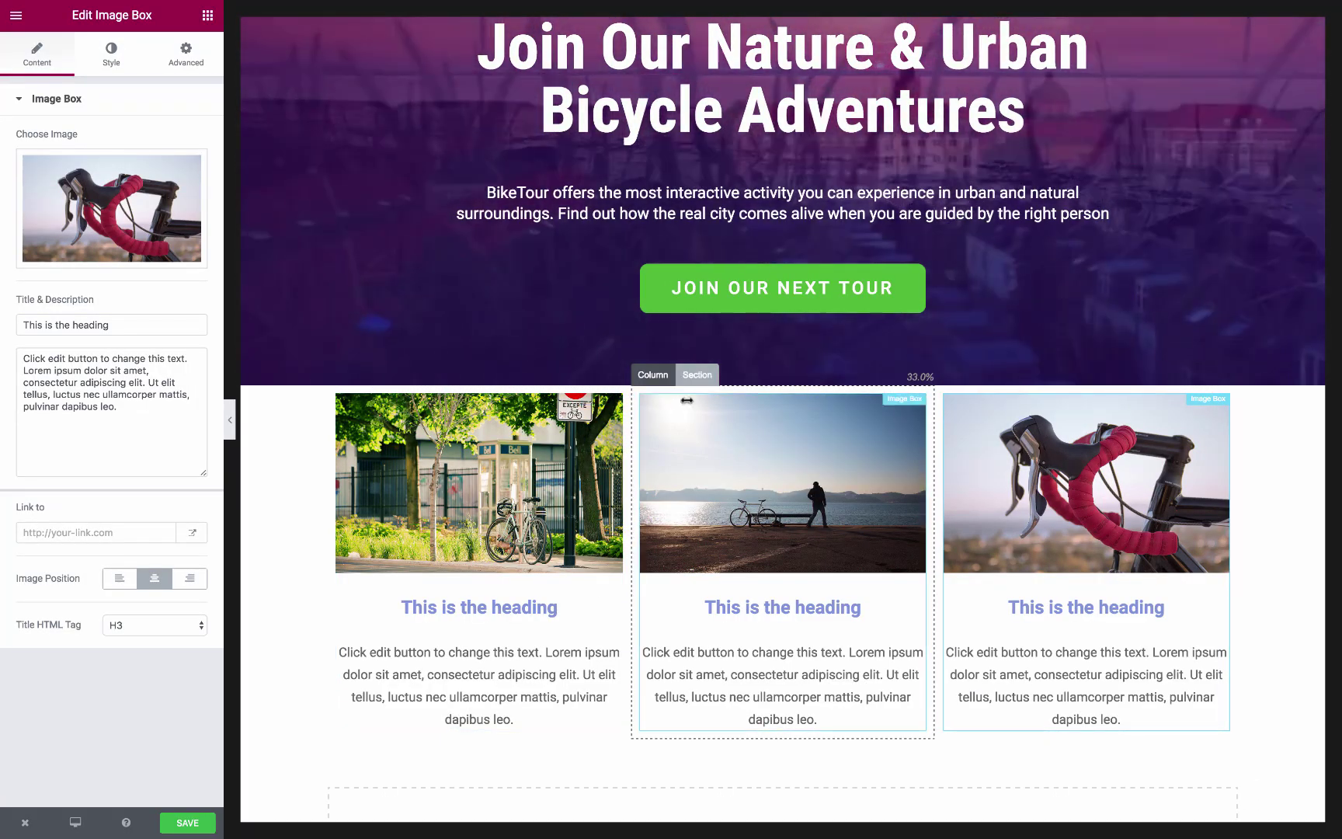
click(394, 375)
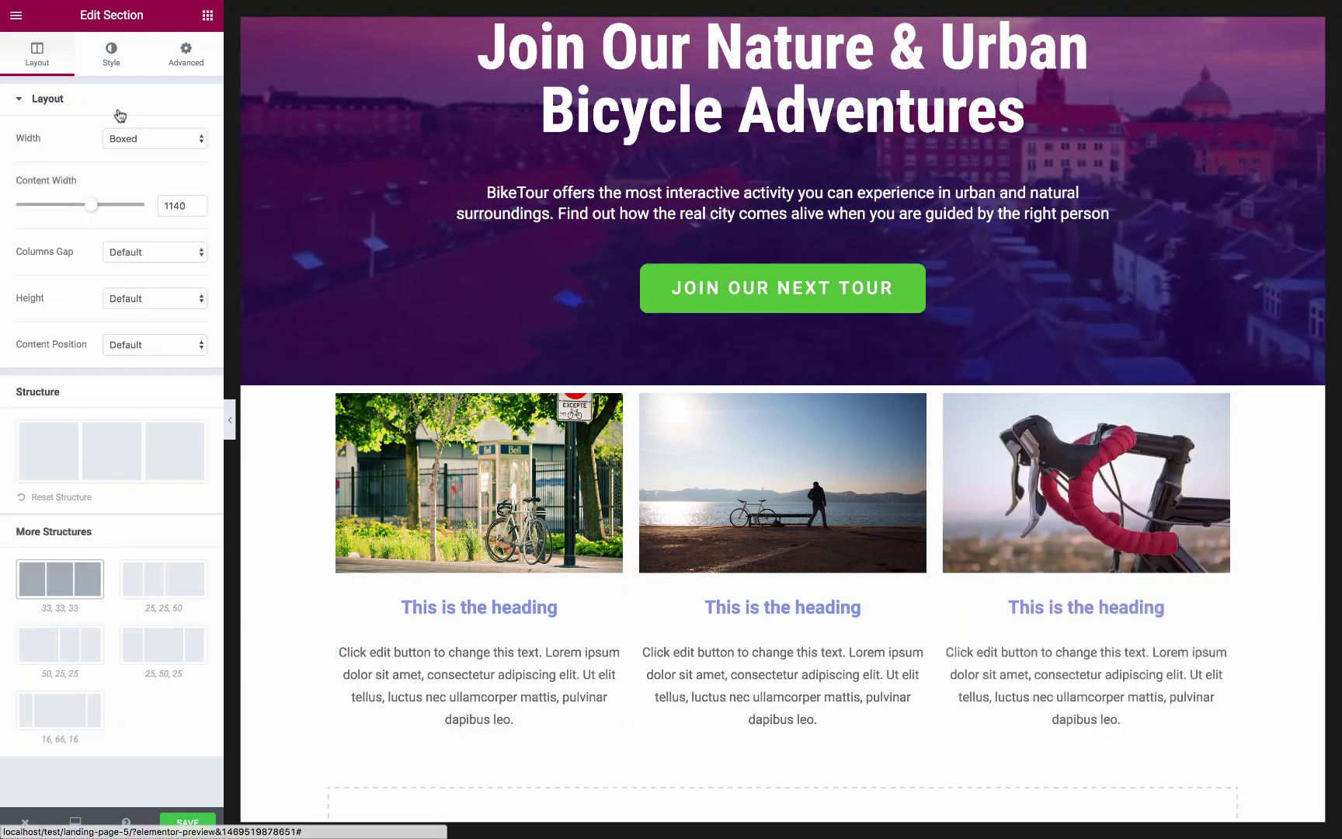
Step: Set Columns Gap to Wider and the section's top padding alone to 50 px
click(155, 253)
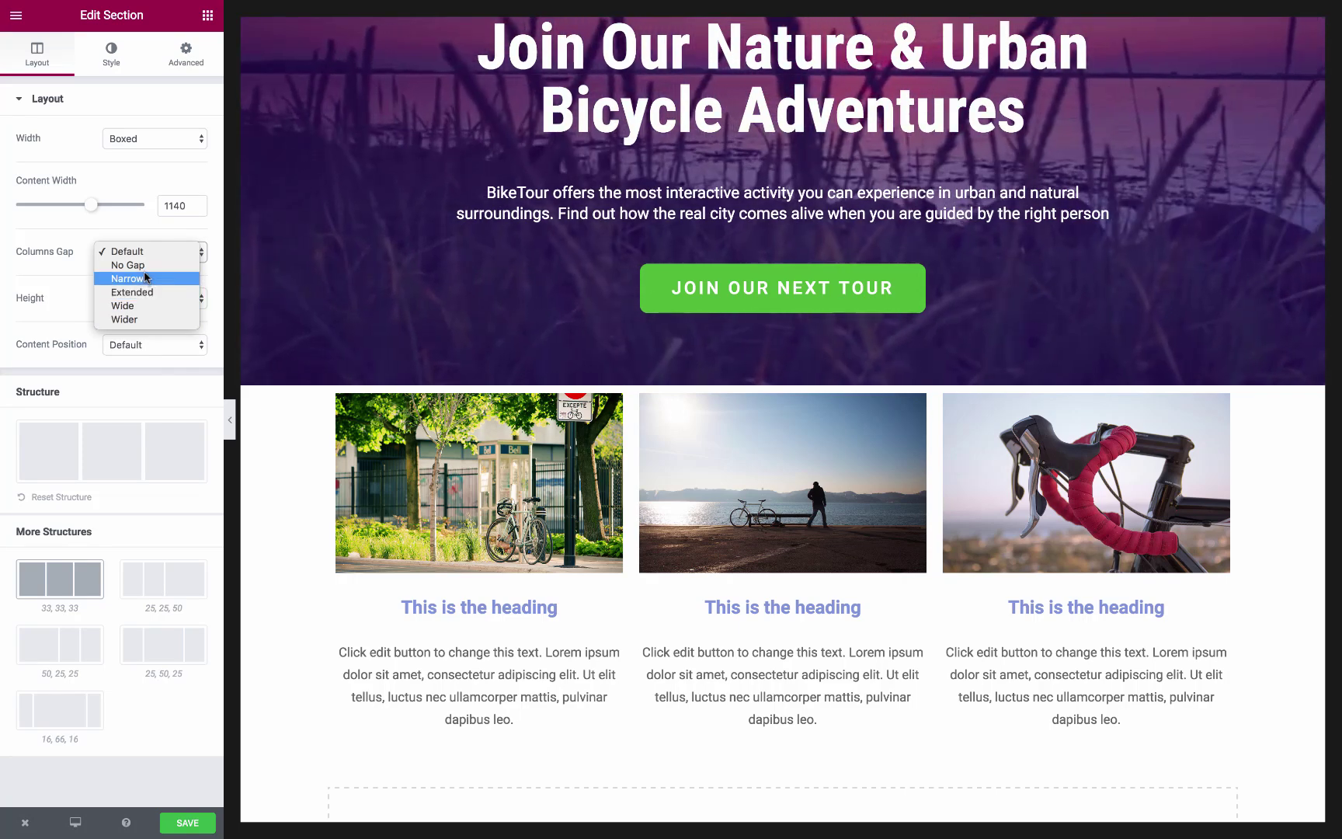
click(145, 322)
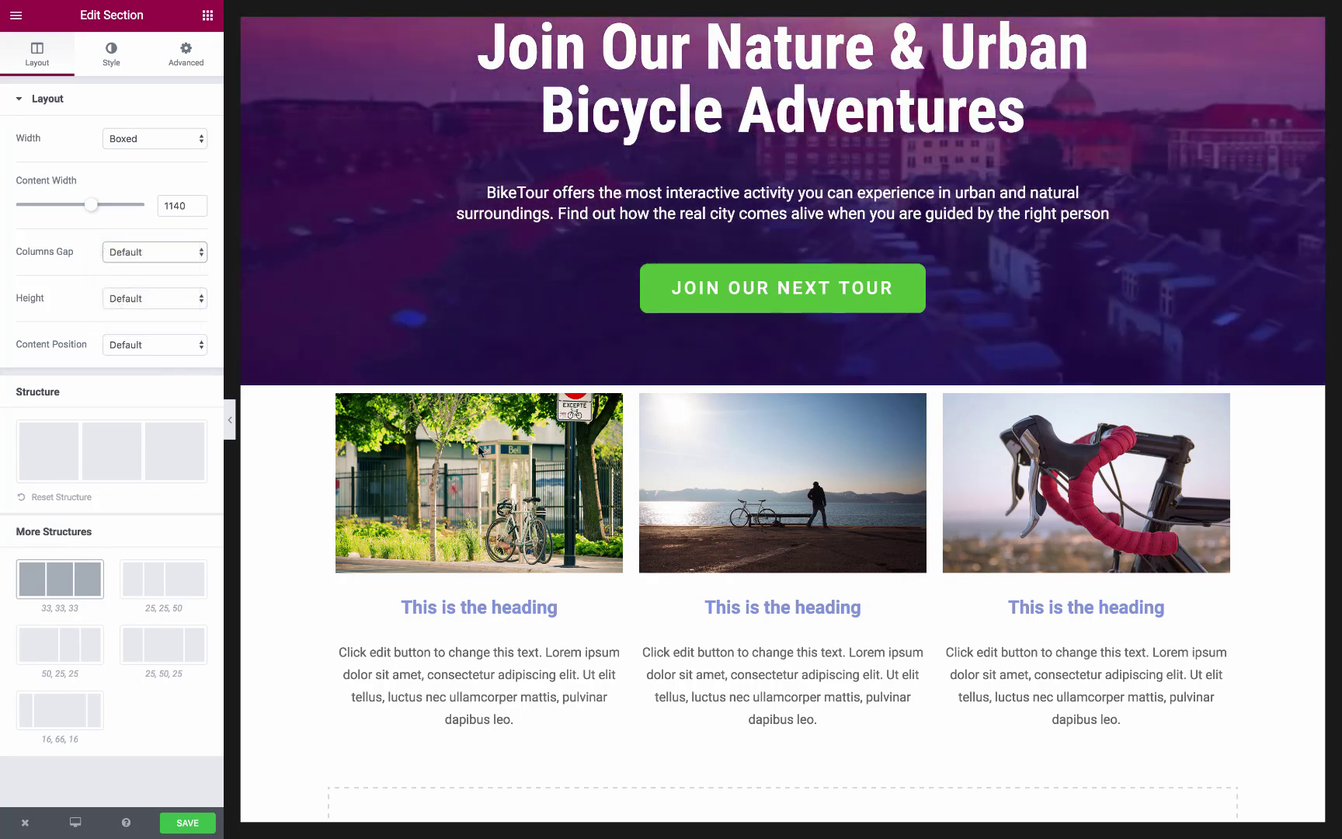
click(185, 54)
click(188, 238)
click(32, 238)
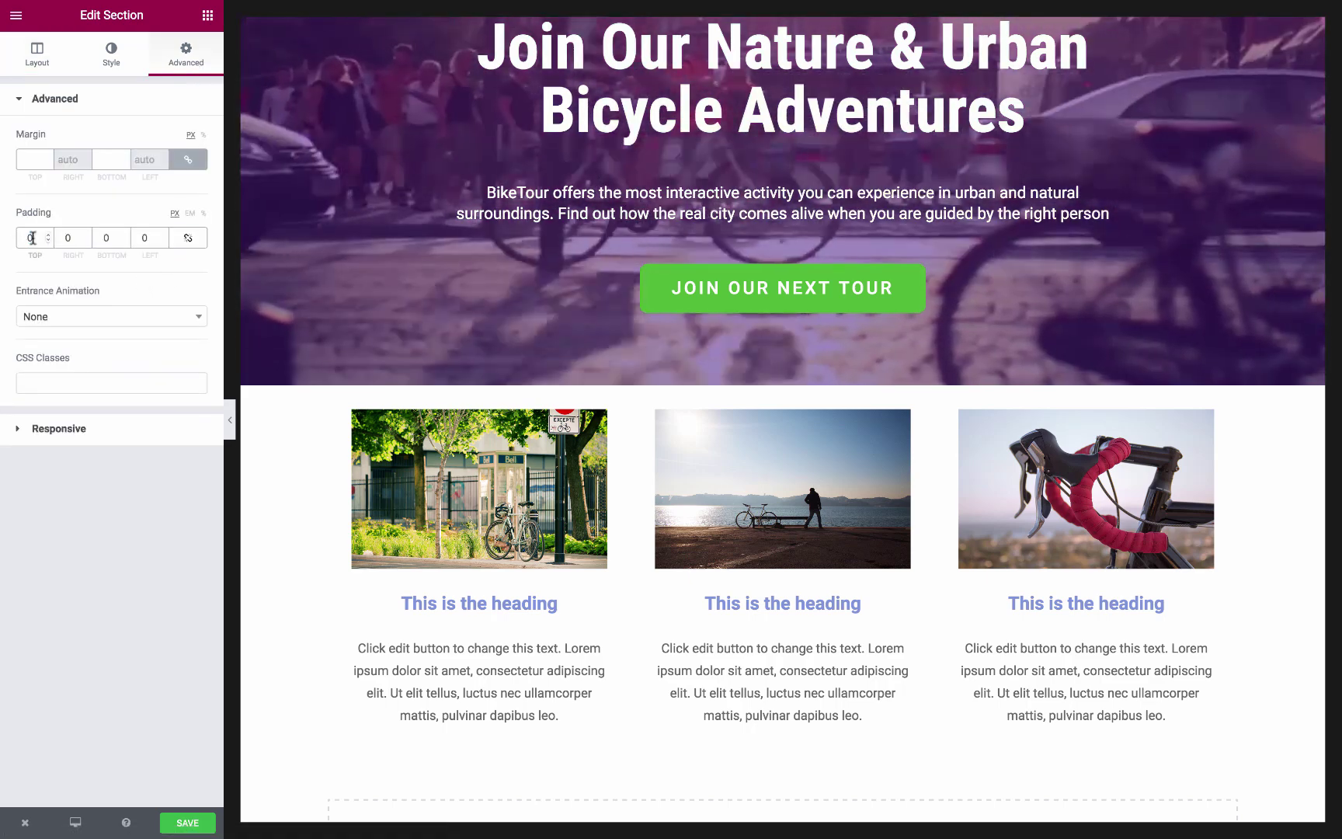
text(40)
key(BackSpace)
key(BackSpace)
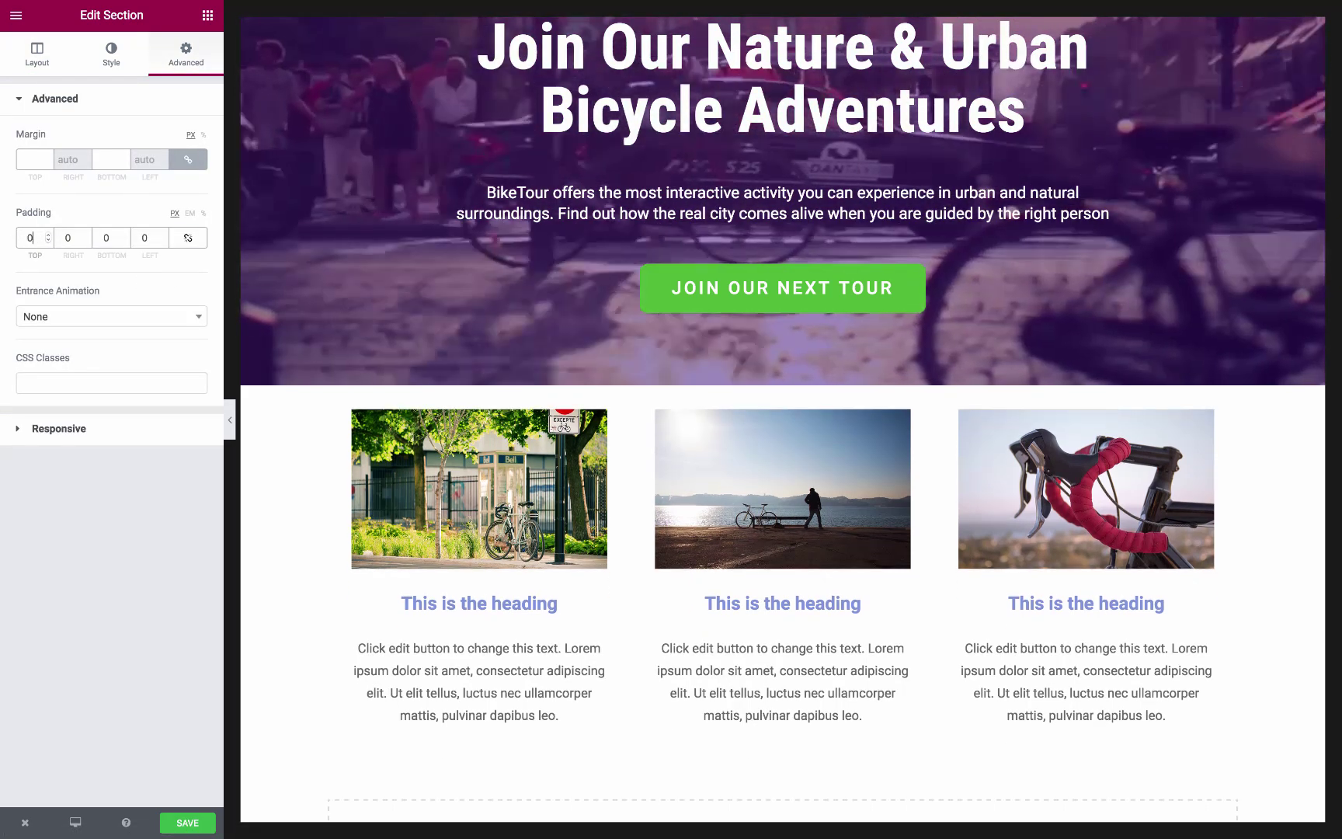
text(50)
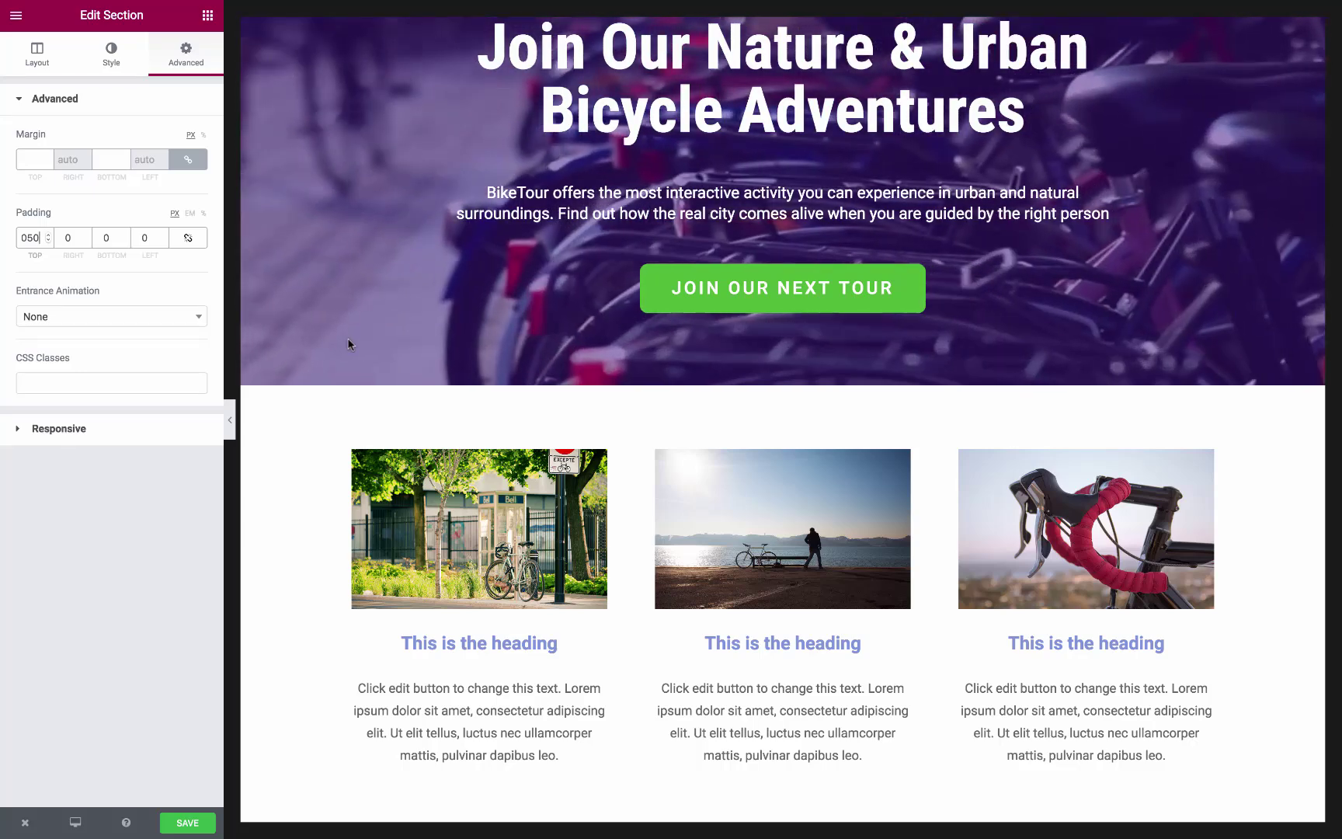
scroll(351, 339, down, 4)
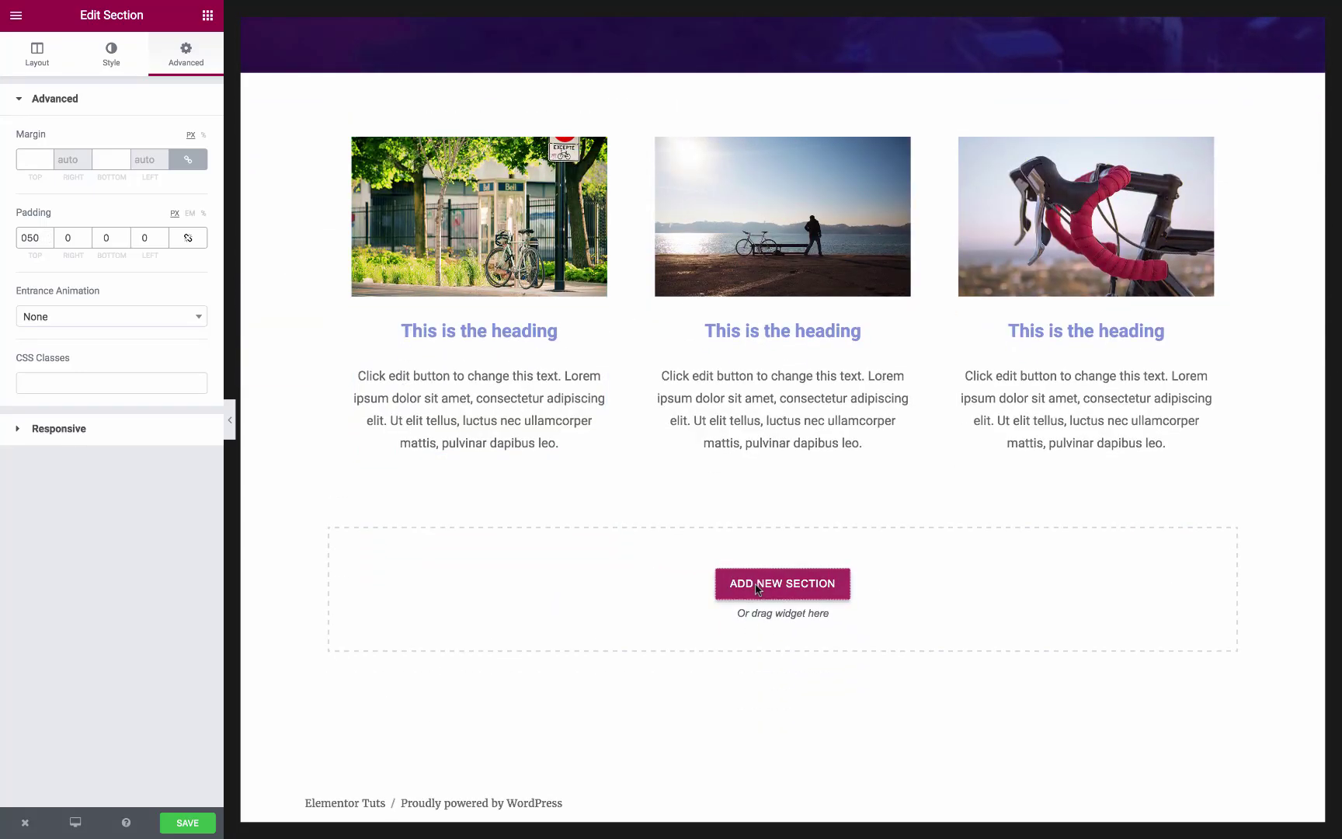
Step: Add a single-column section with an Image Carousel holding a gallery of seven company logos
click(757, 589)
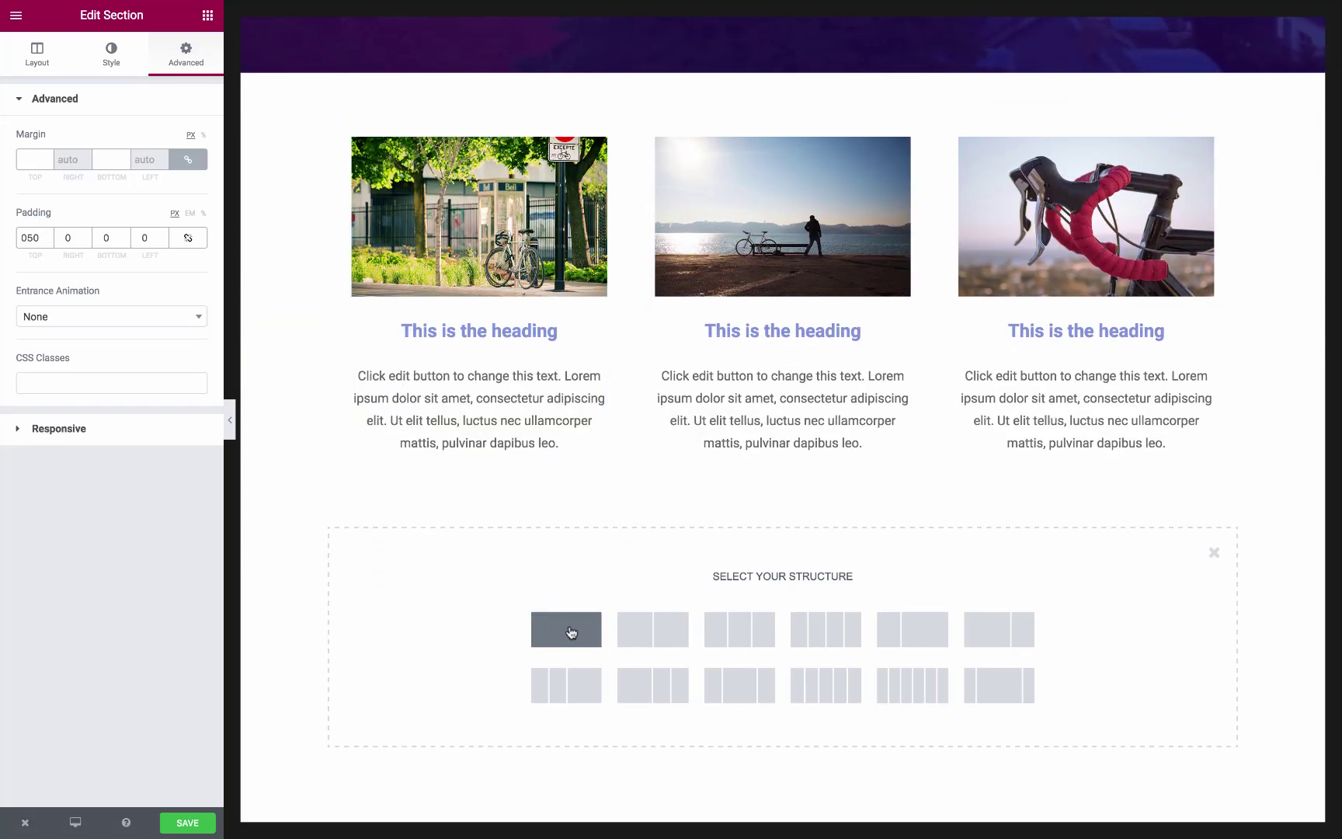
click(571, 632)
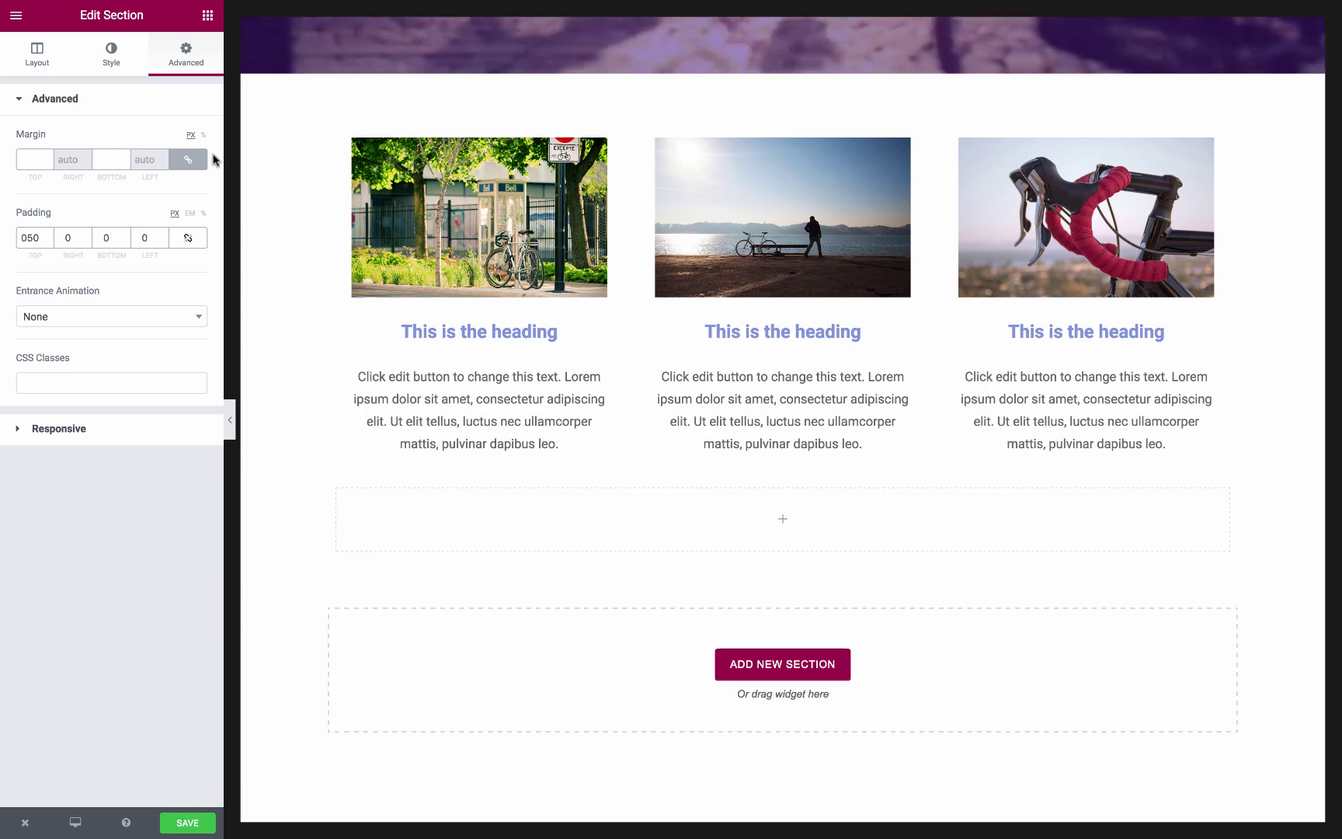
click(207, 15)
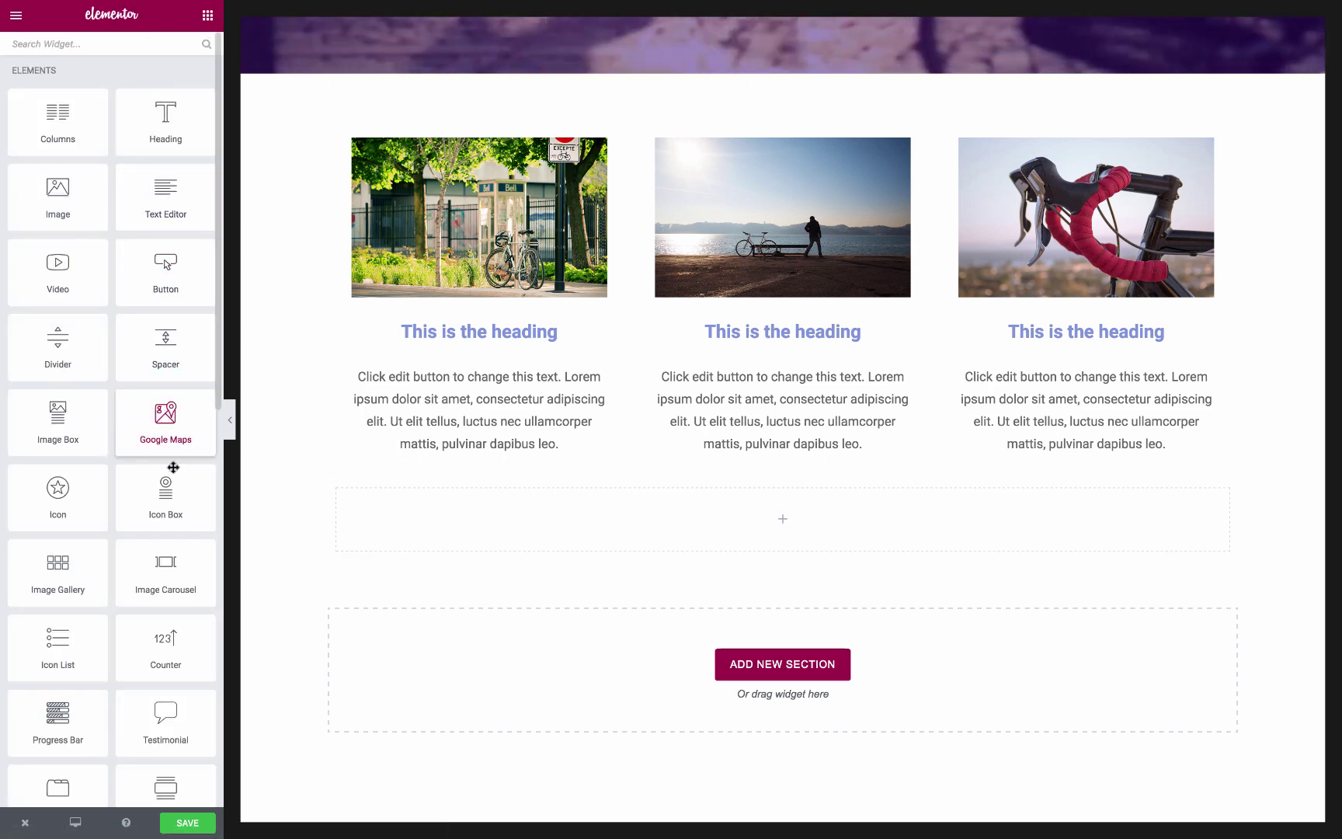
drag(208, 561, 814, 528)
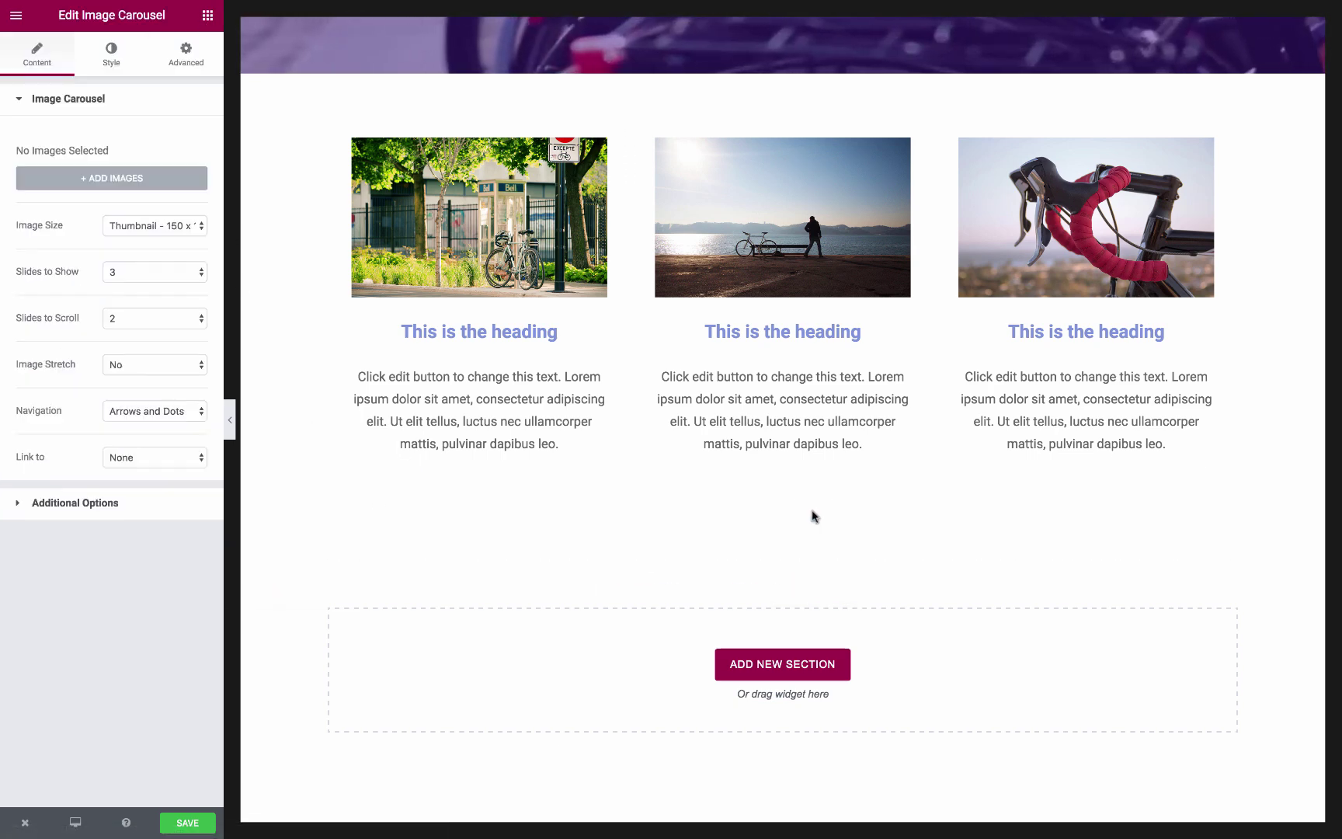
click(130, 190)
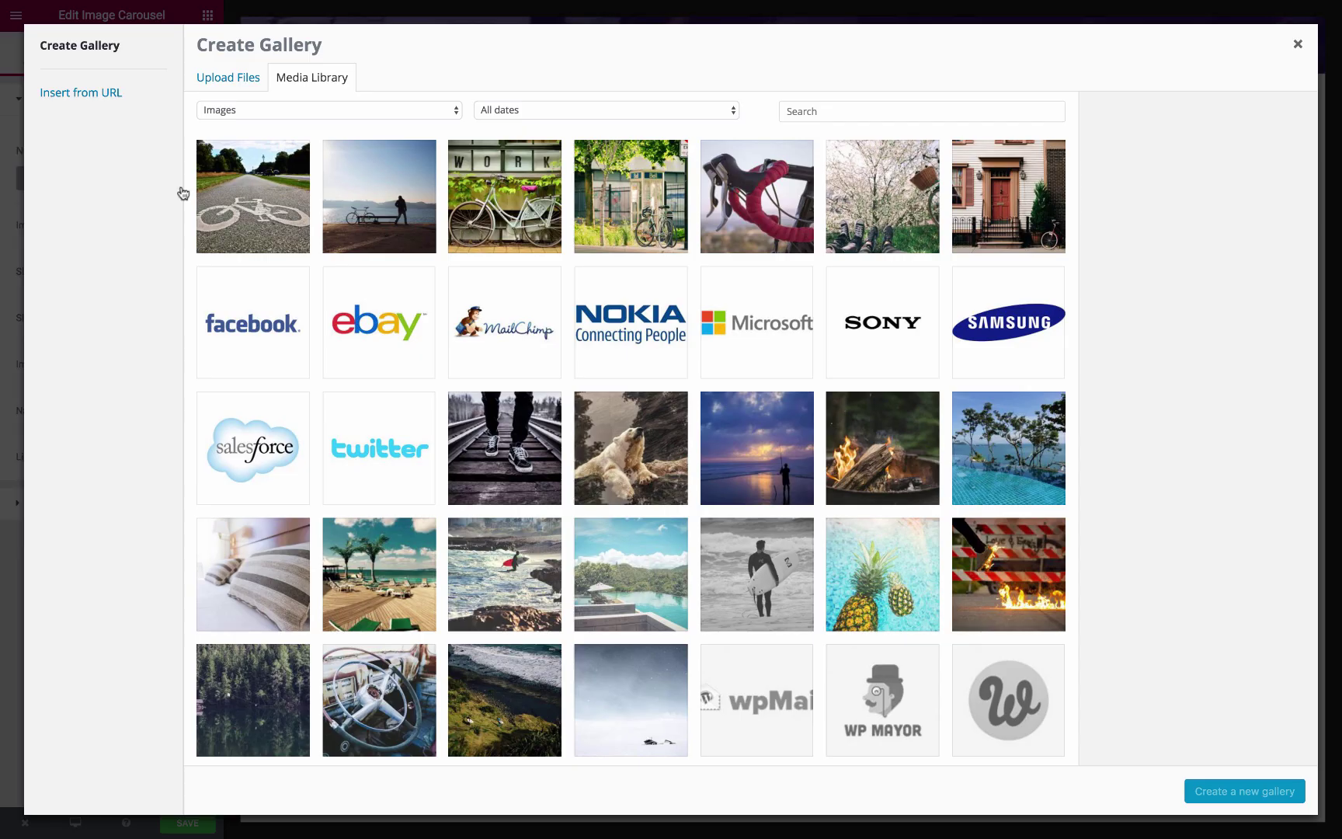
click(244, 296)
click(379, 322)
click(505, 323)
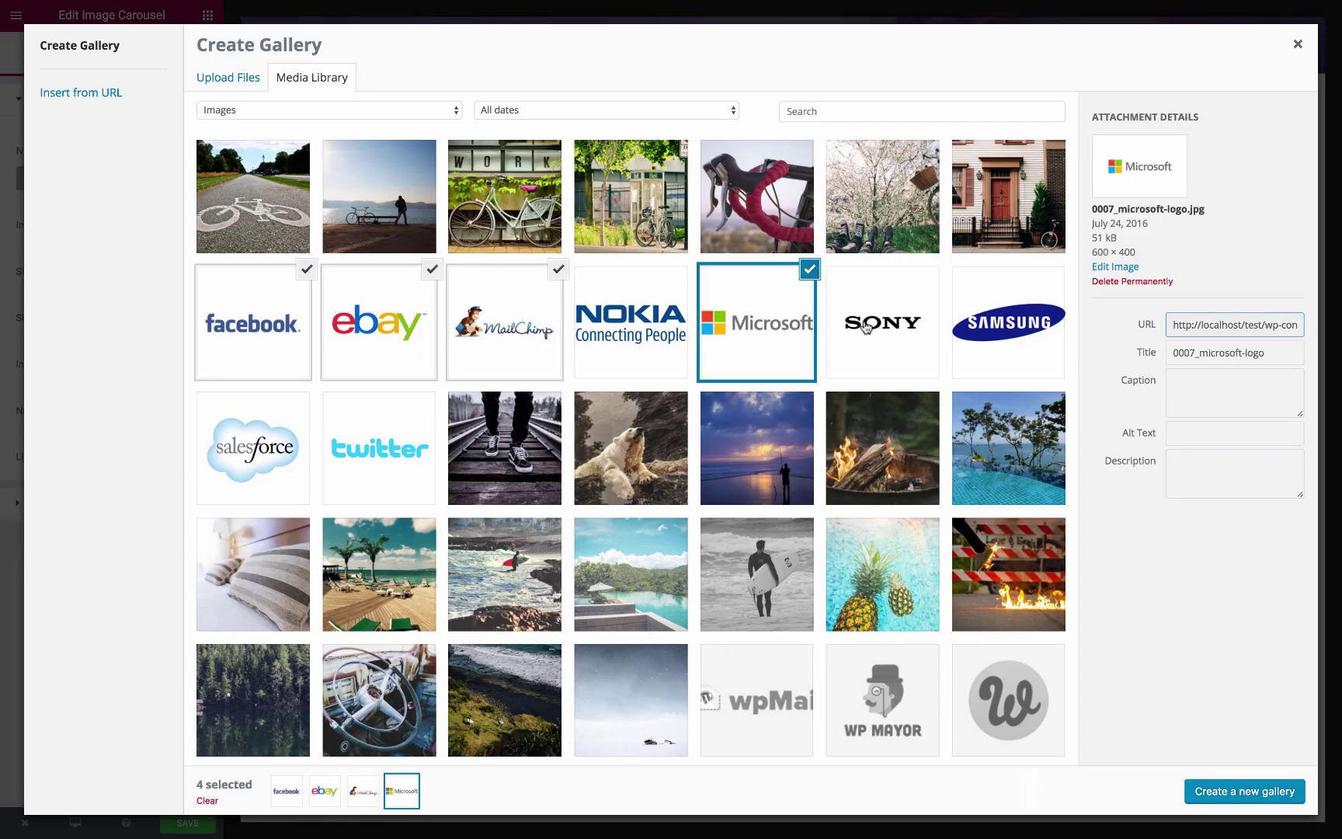
click(353, 445)
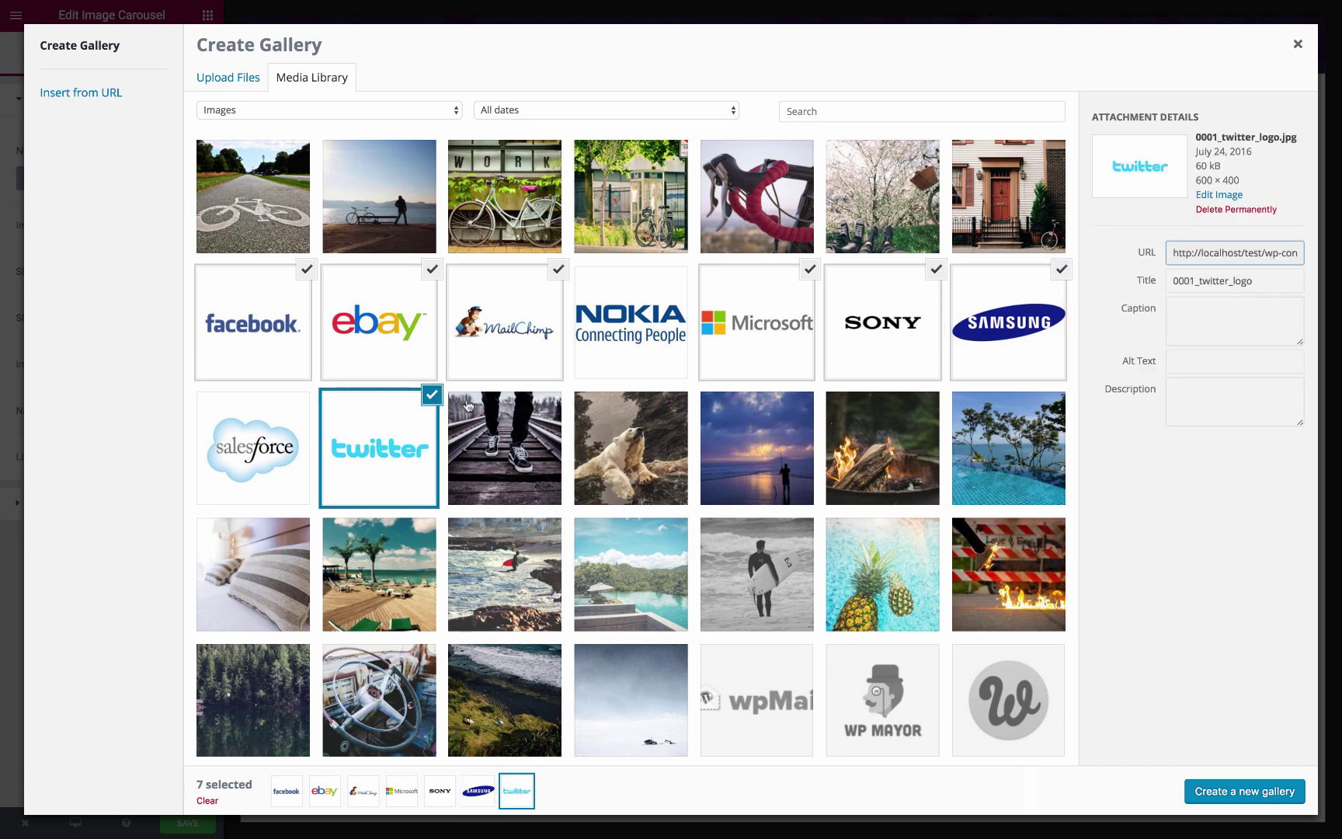
click(1253, 792)
click(1292, 799)
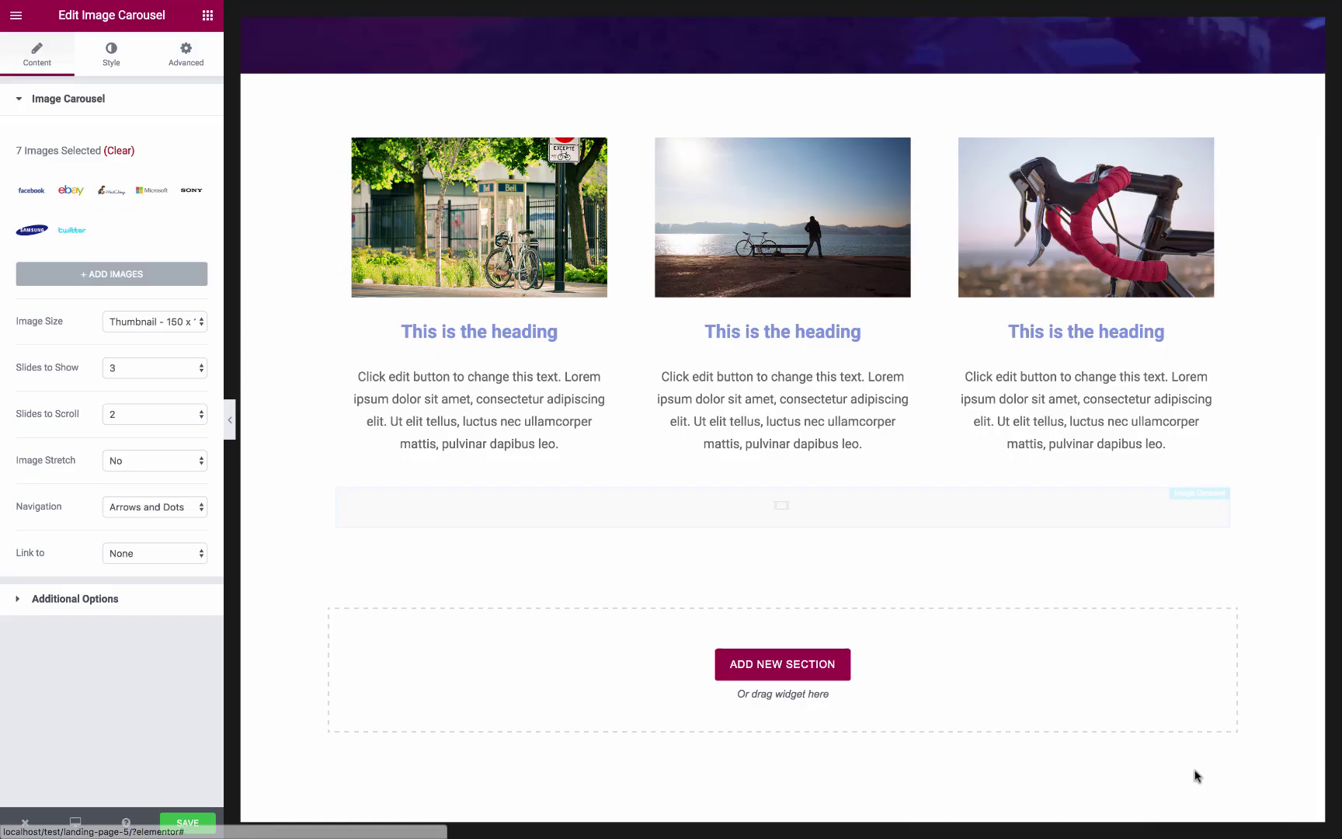
Step: Show five logos at once, arrows only without dots, light grey arrows outside
click(124, 368)
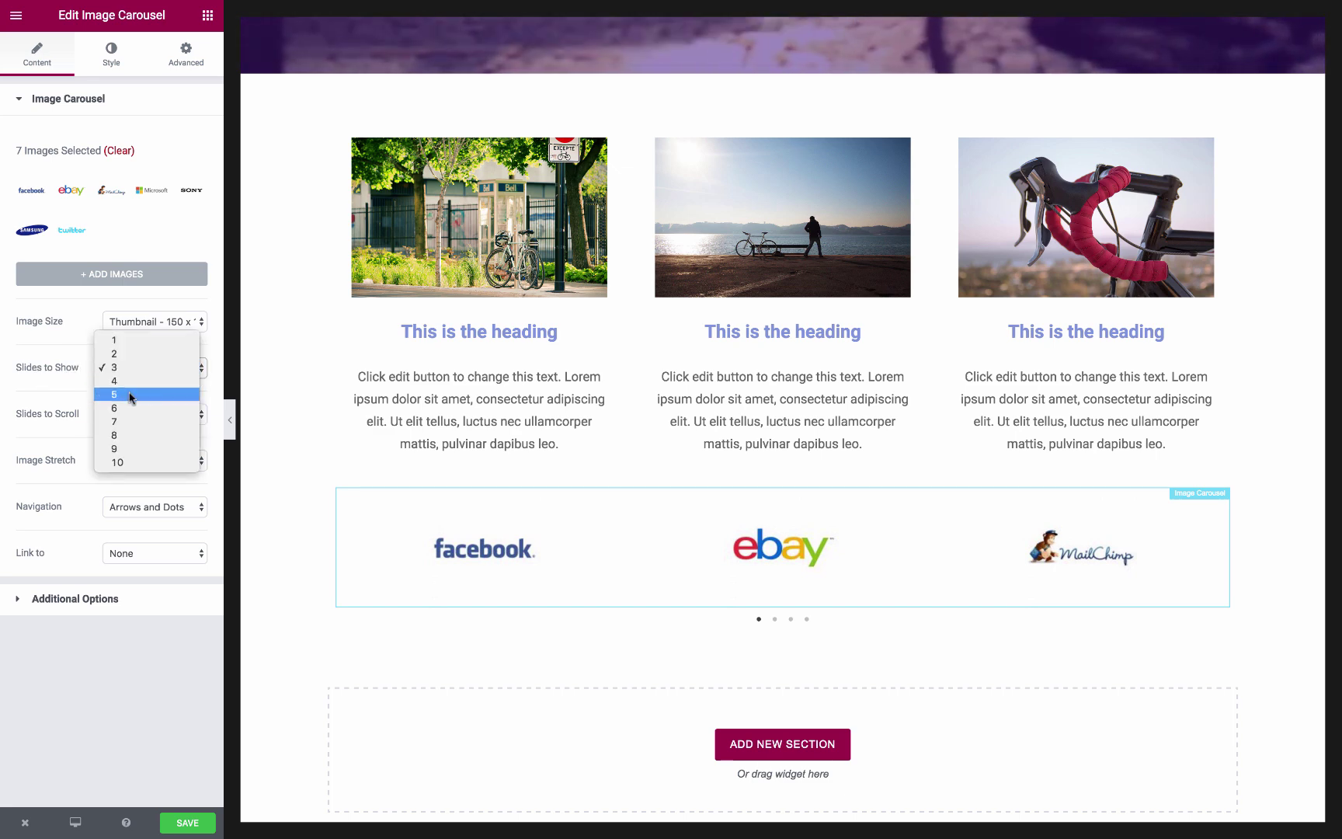
click(129, 394)
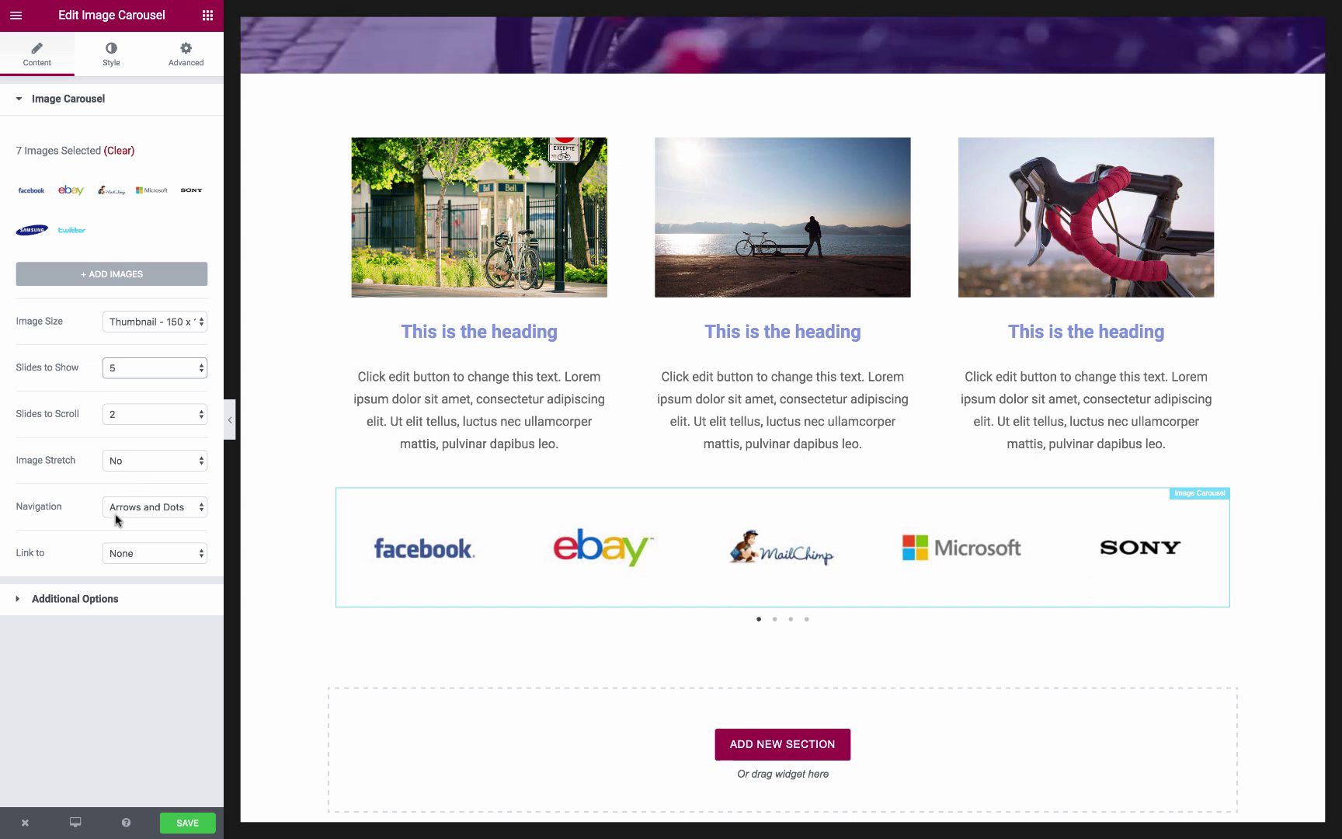
click(170, 510)
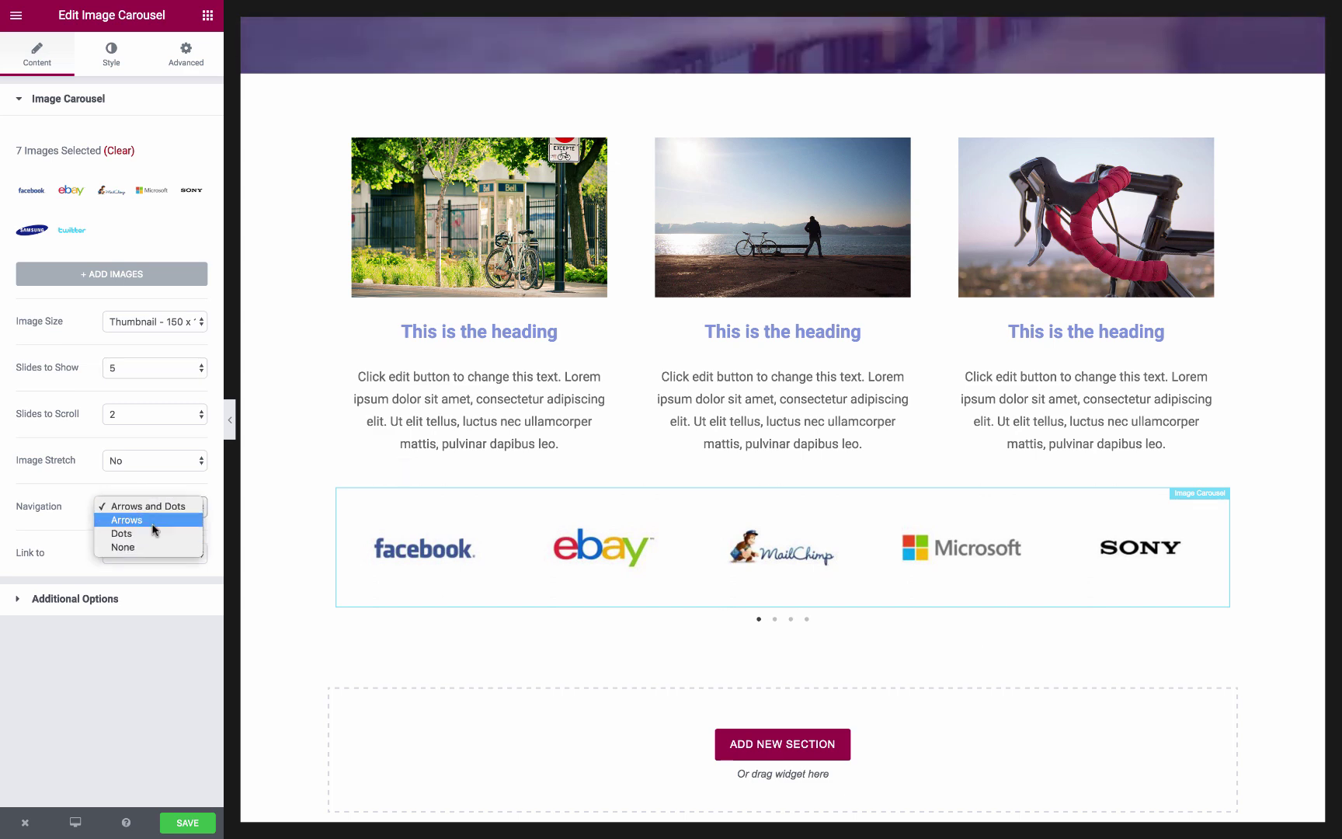
click(156, 522)
click(117, 66)
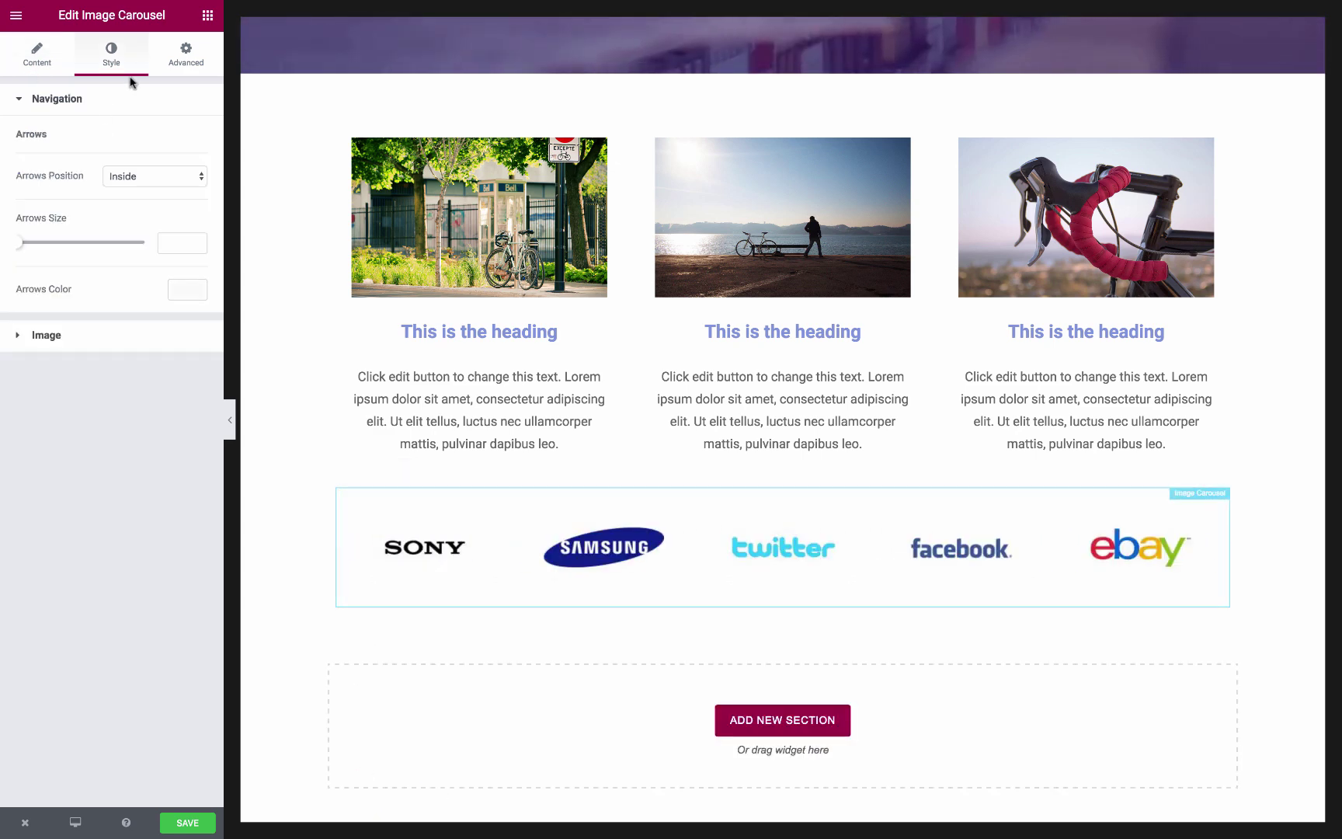
click(183, 292)
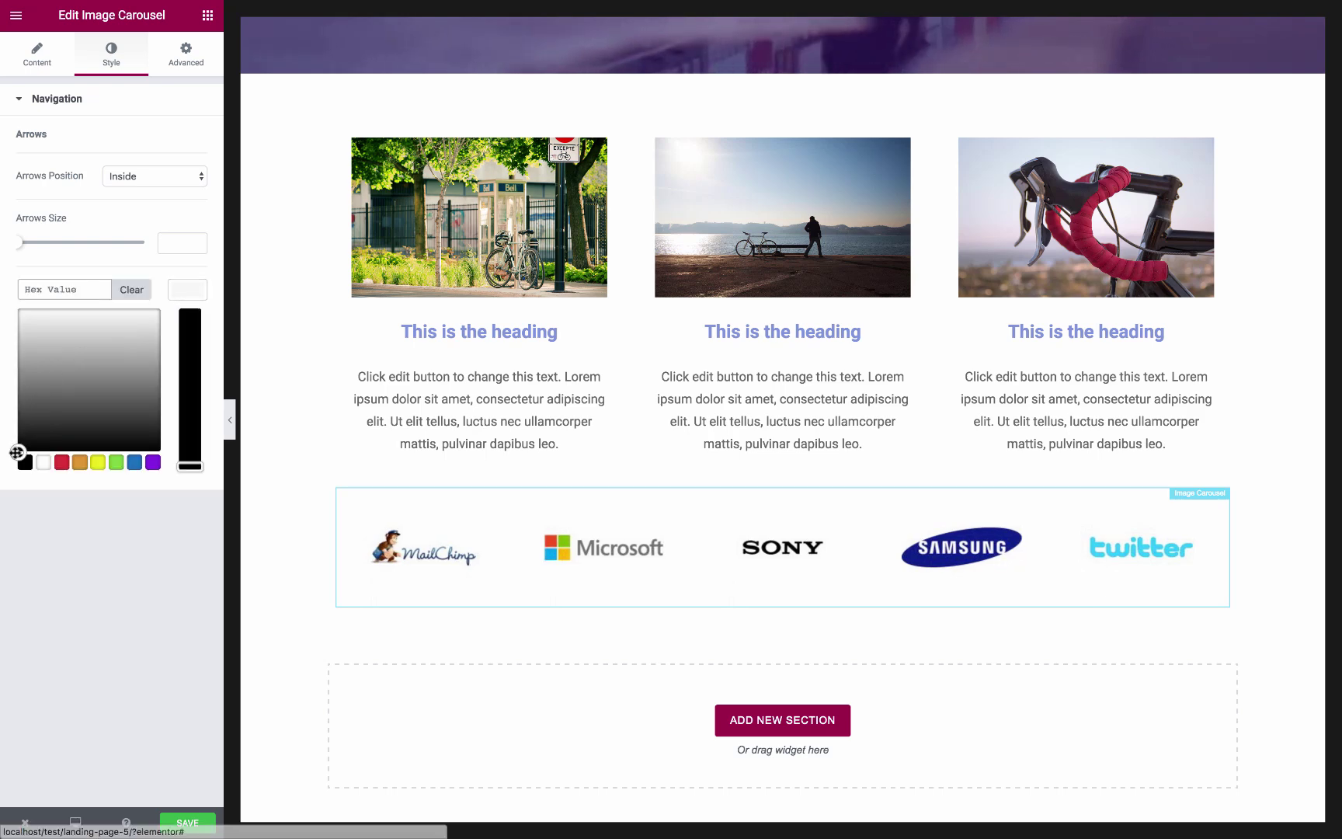
drag(17, 452, 13, 341)
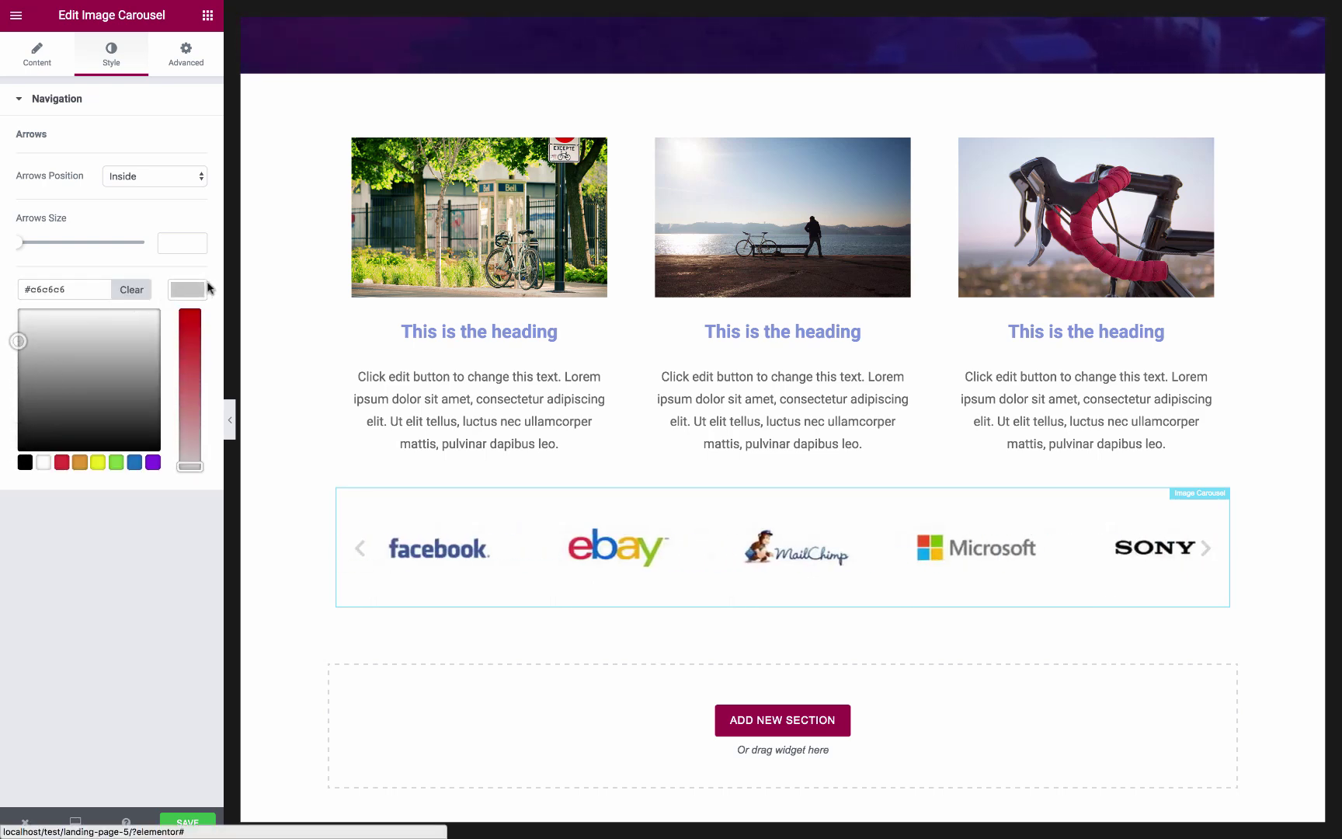
click(148, 177)
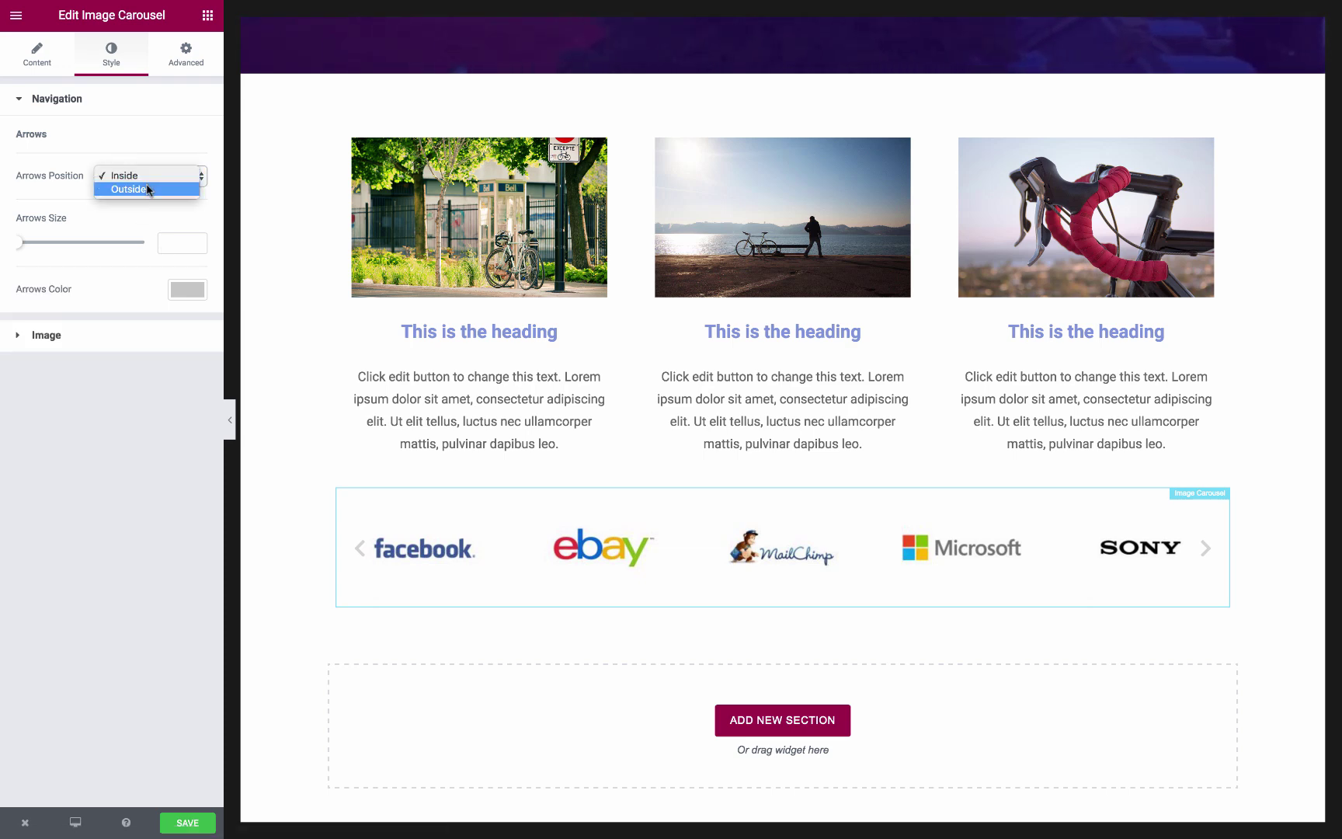
click(146, 188)
Step: Add a centred H2 heading 'Some of the companies that experienced our tours' above the carousel
drag(166, 133, 623, 528)
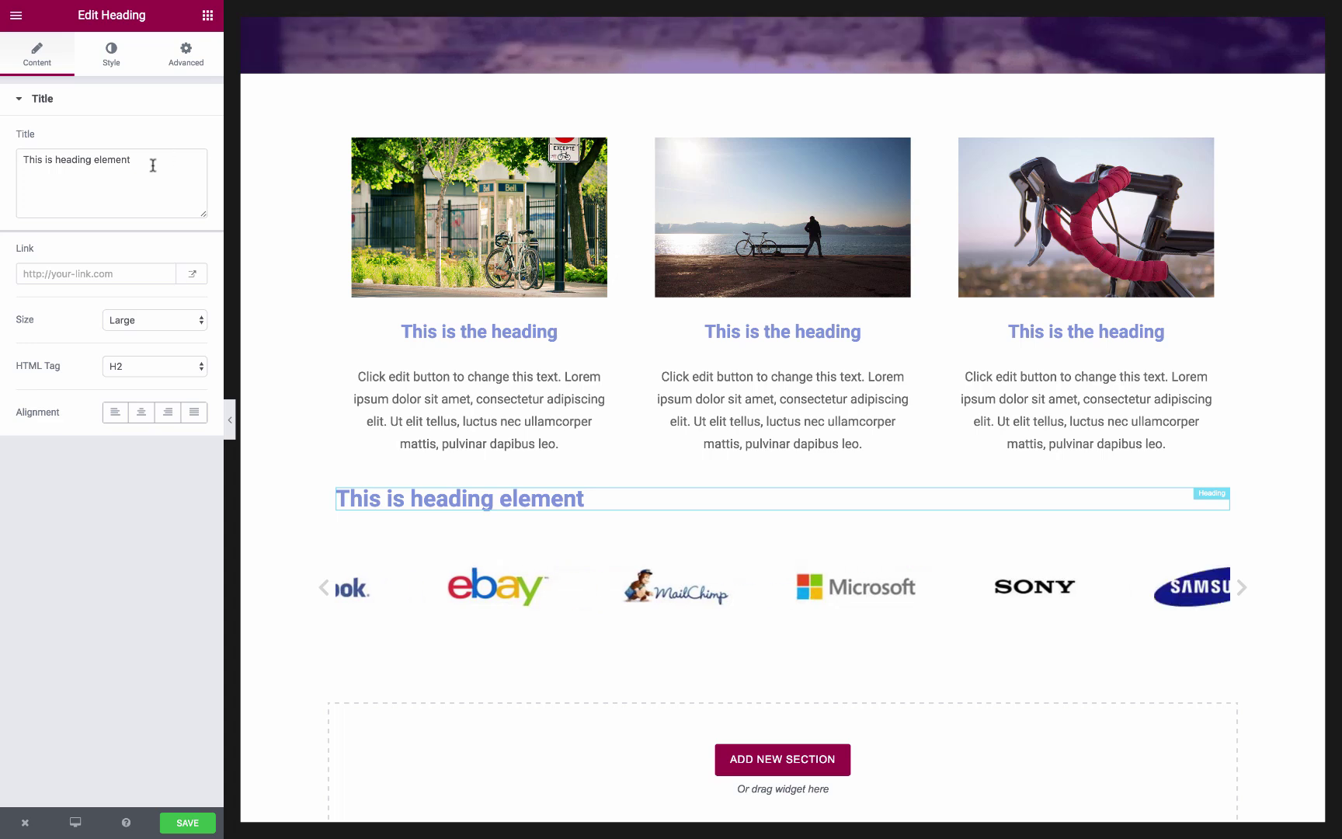
triple_click(154, 165)
text(Some of the companies that experienced our tours)
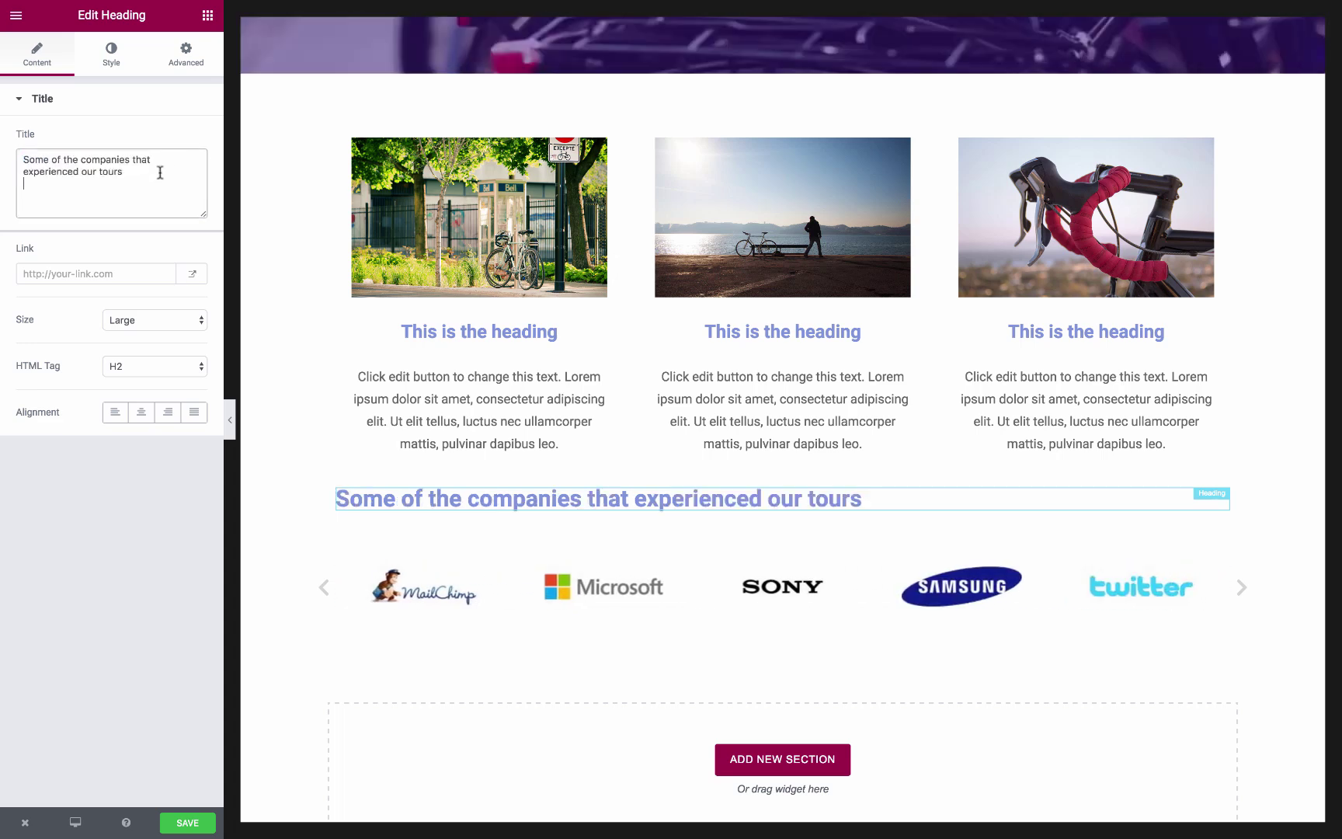
click(142, 418)
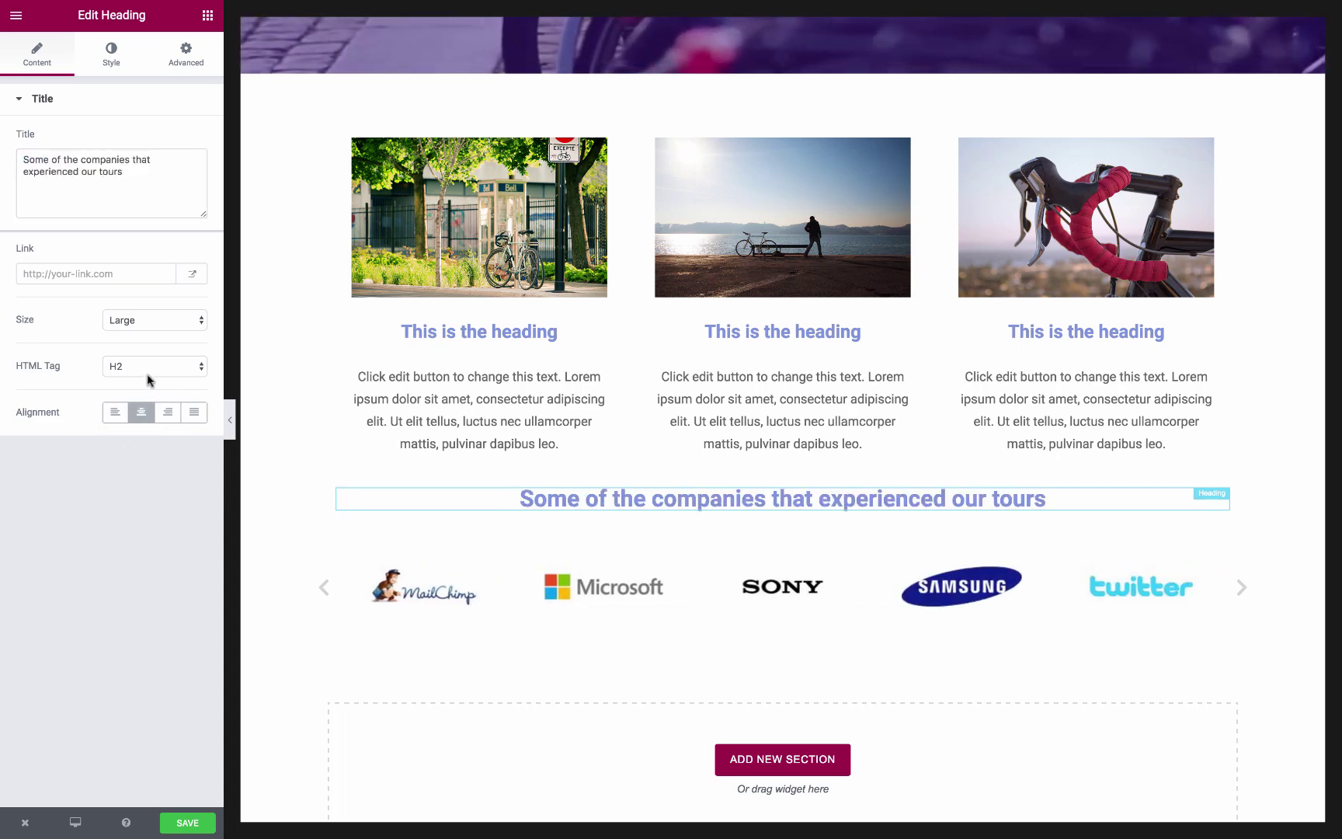
click(151, 366)
key(Escape)
Step: Make the heading text pale grey
click(112, 56)
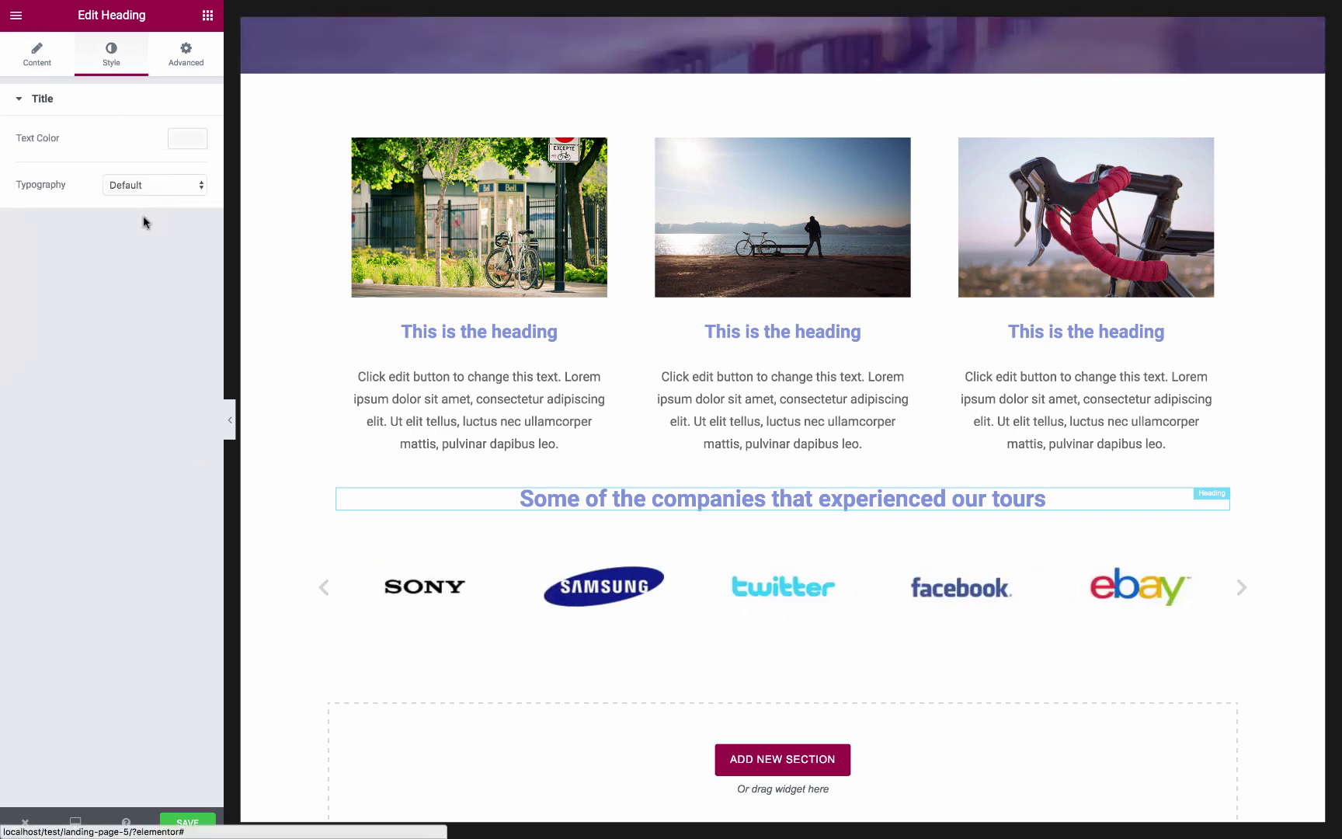
click(188, 139)
click(21, 308)
drag(17, 303, 18, 200)
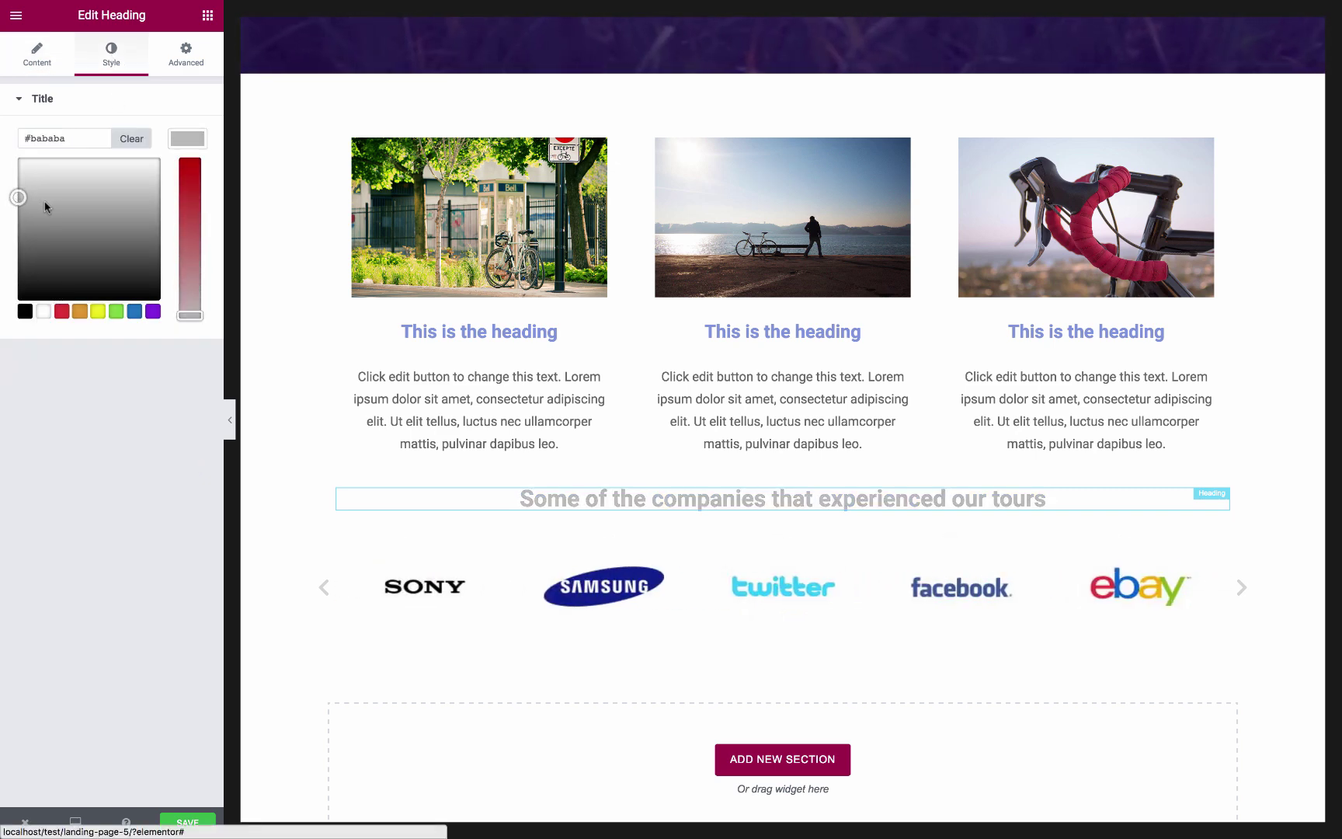
Step: Add a 3 px light grey divider above the heading and a copy below the carousel
click(207, 15)
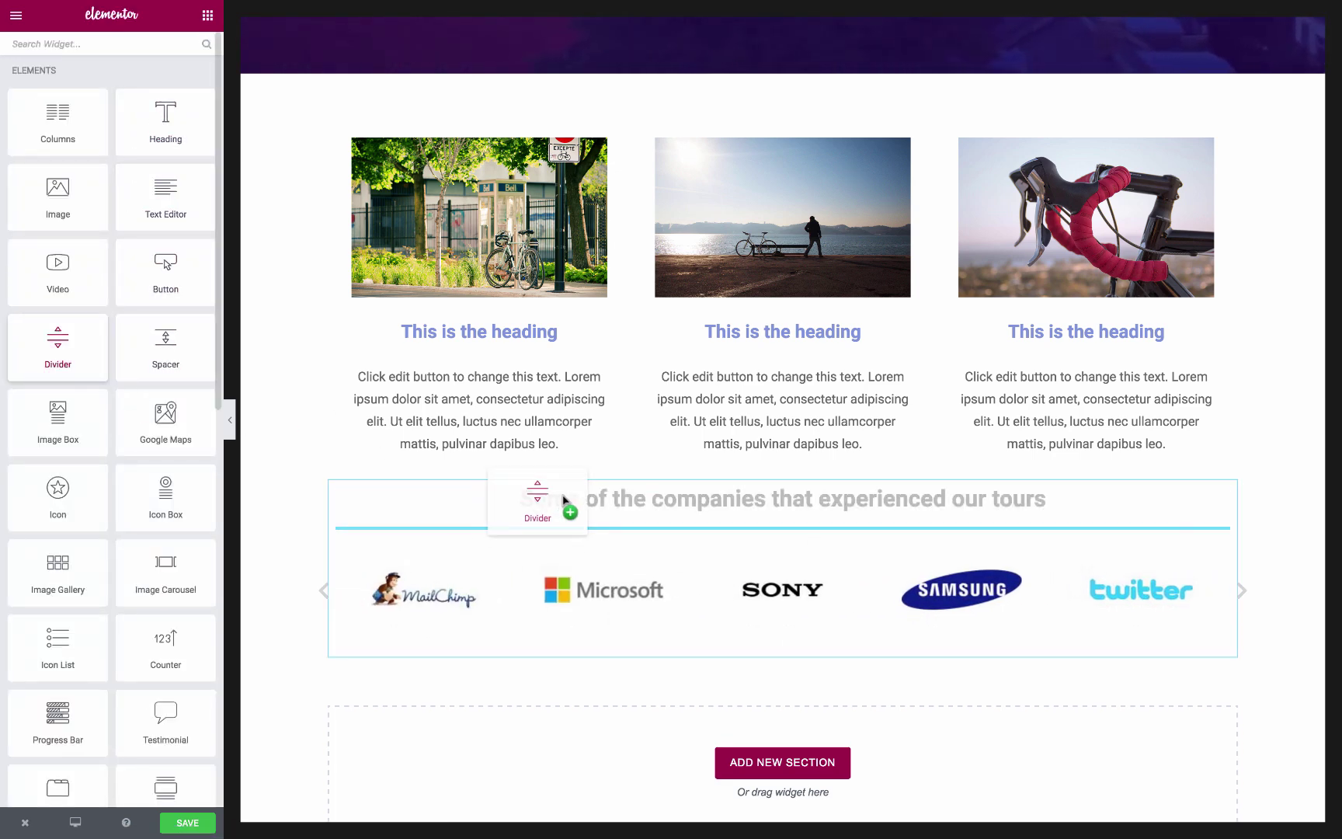
drag(391, 465, 563, 504)
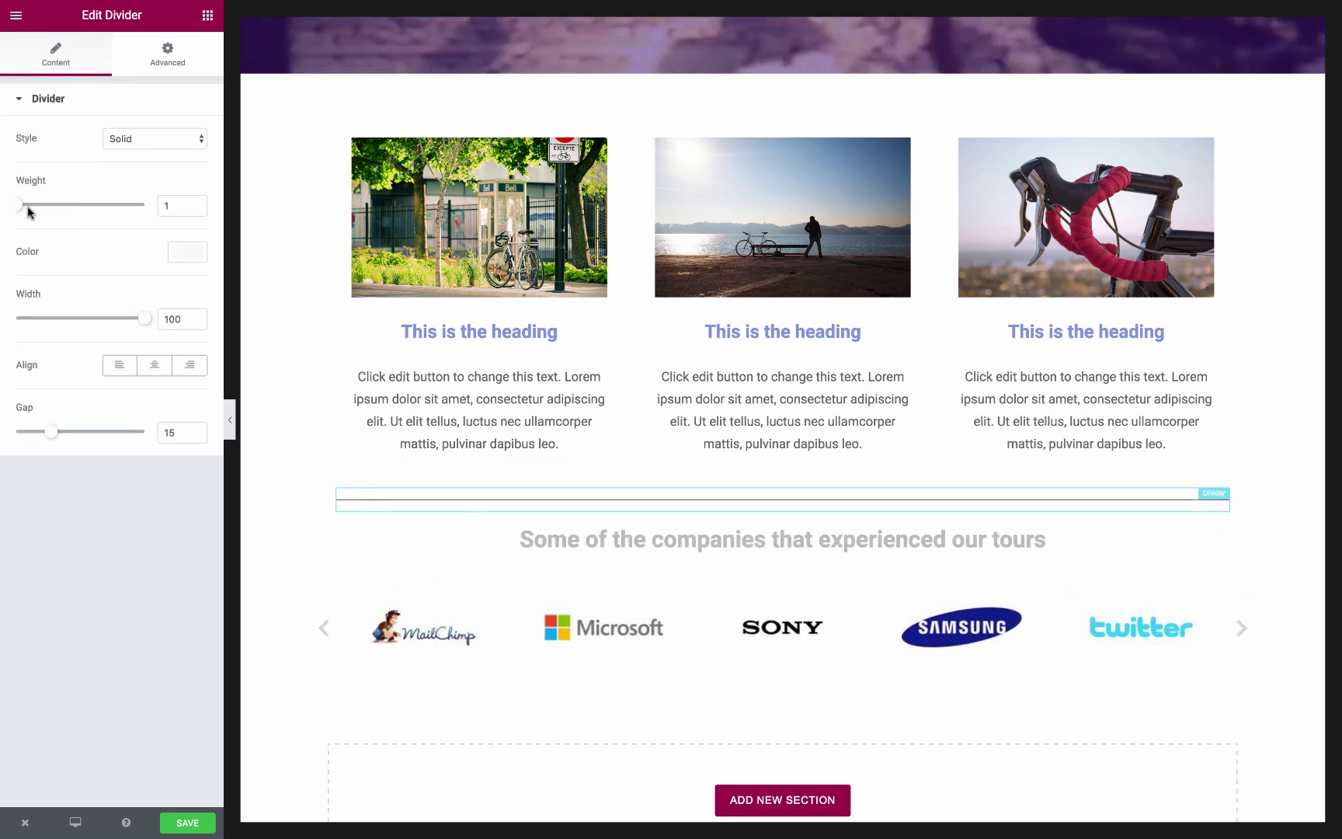
drag(21, 205, 44, 205)
click(187, 251)
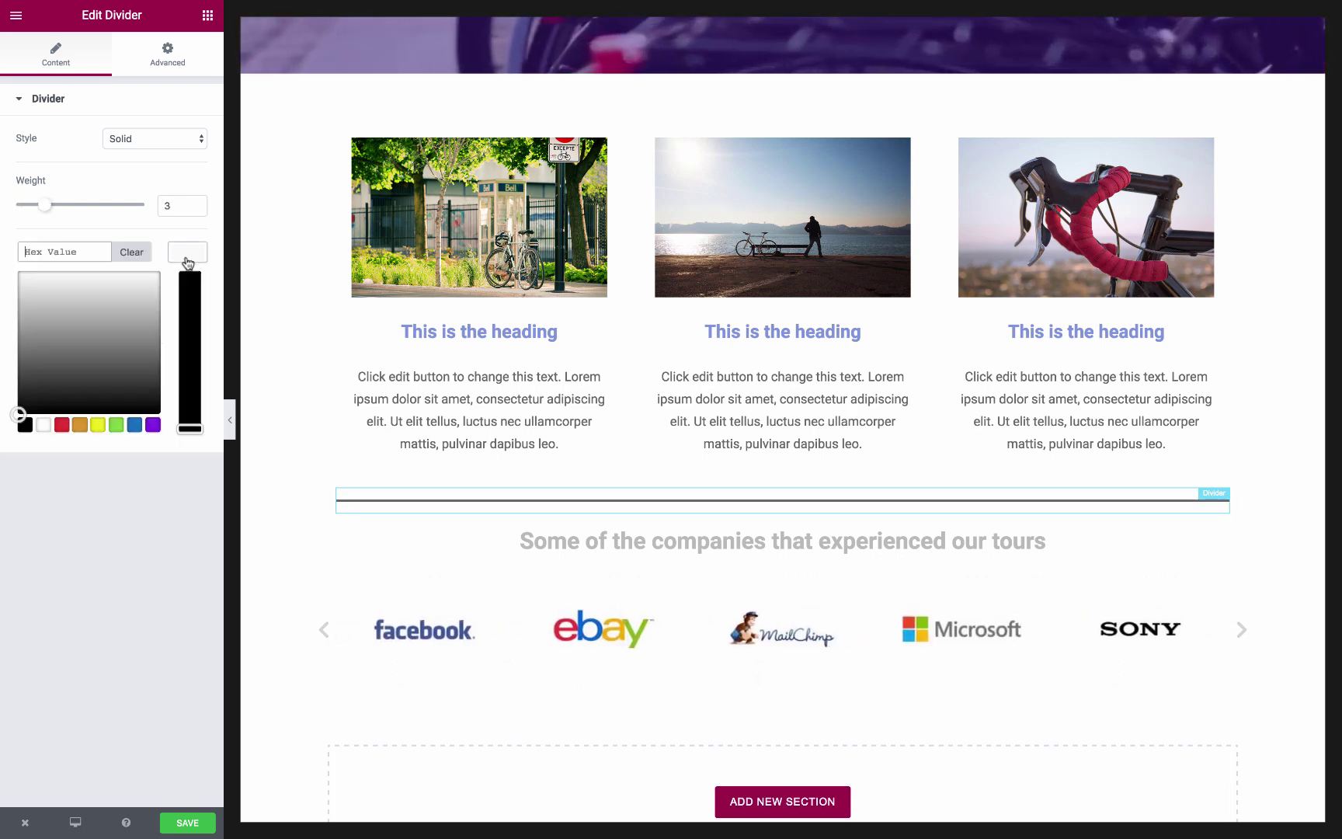
drag(22, 410, 2, 288)
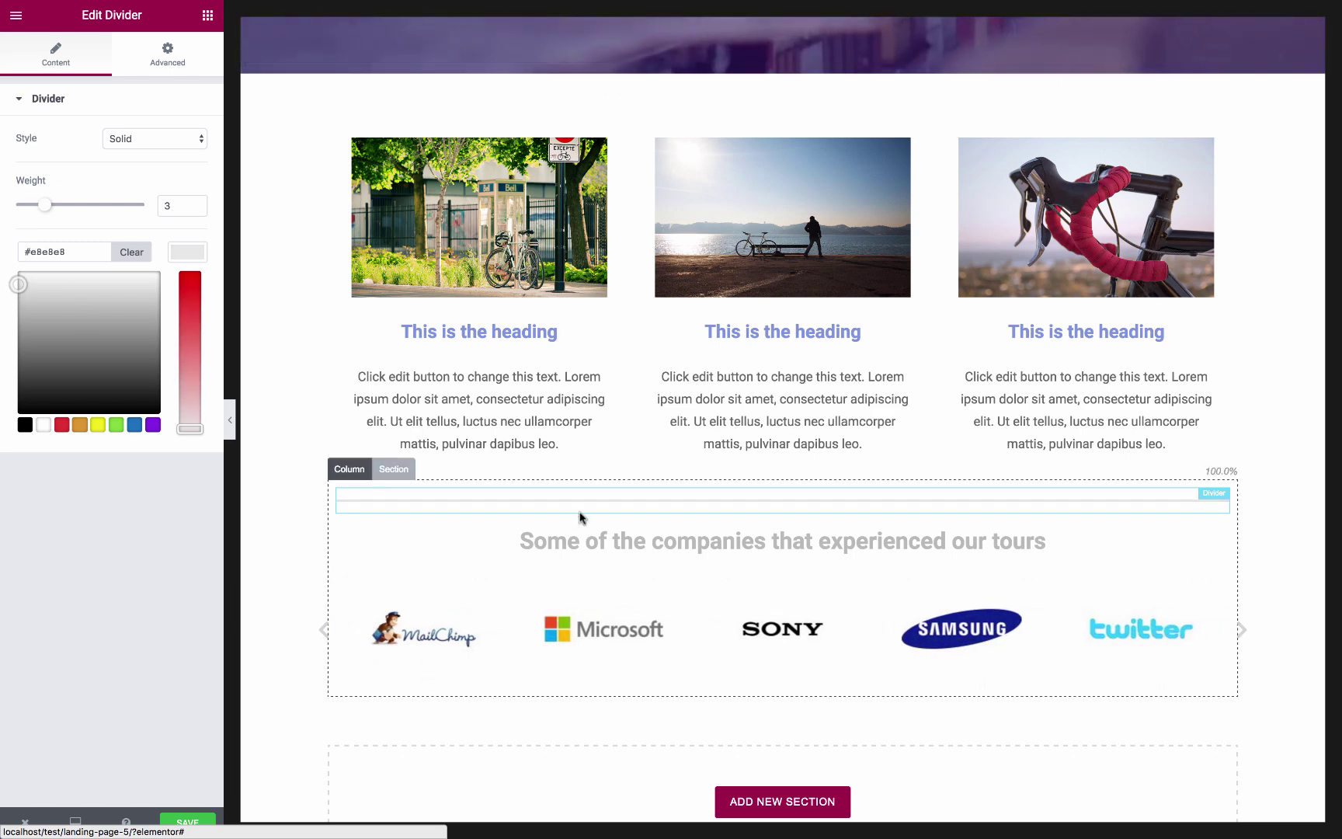
click(616, 501)
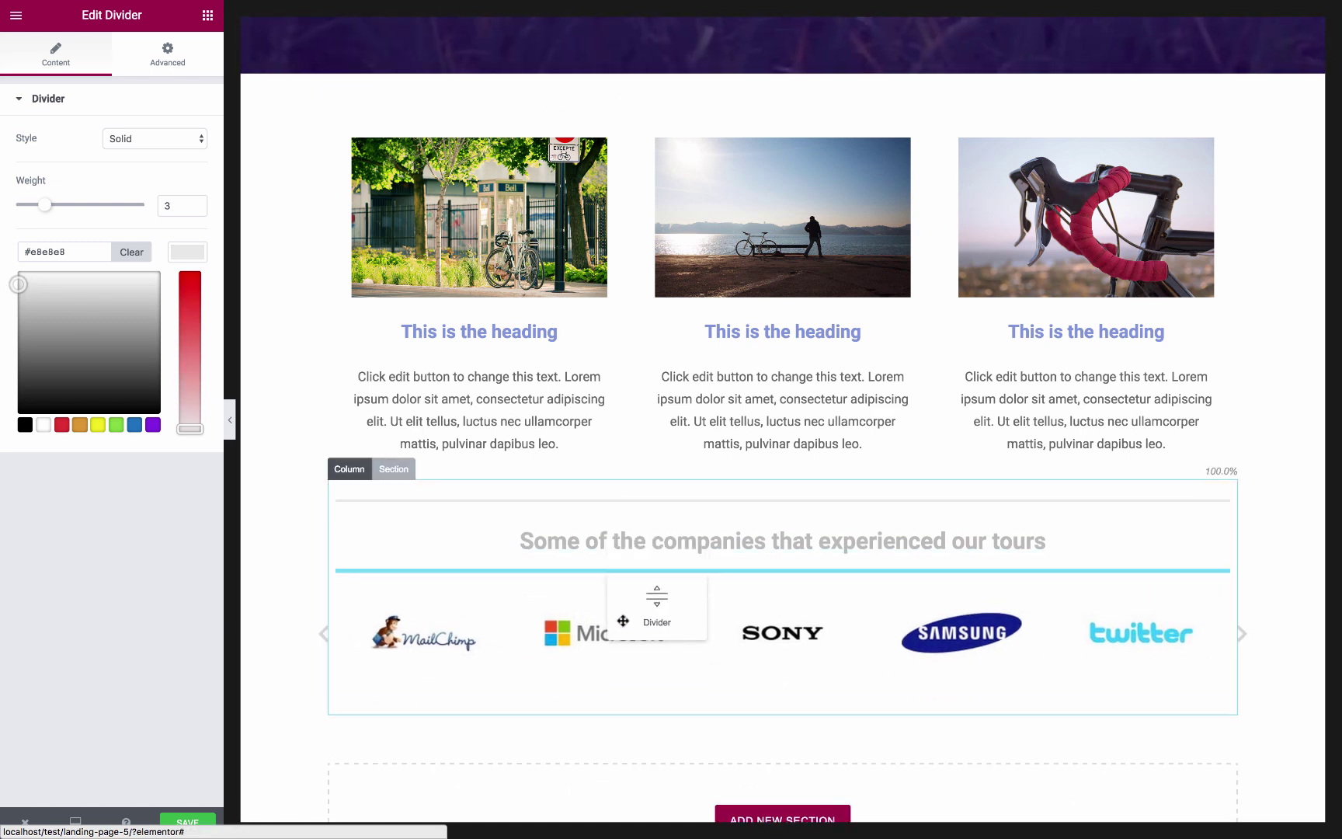
drag(629, 571, 615, 687)
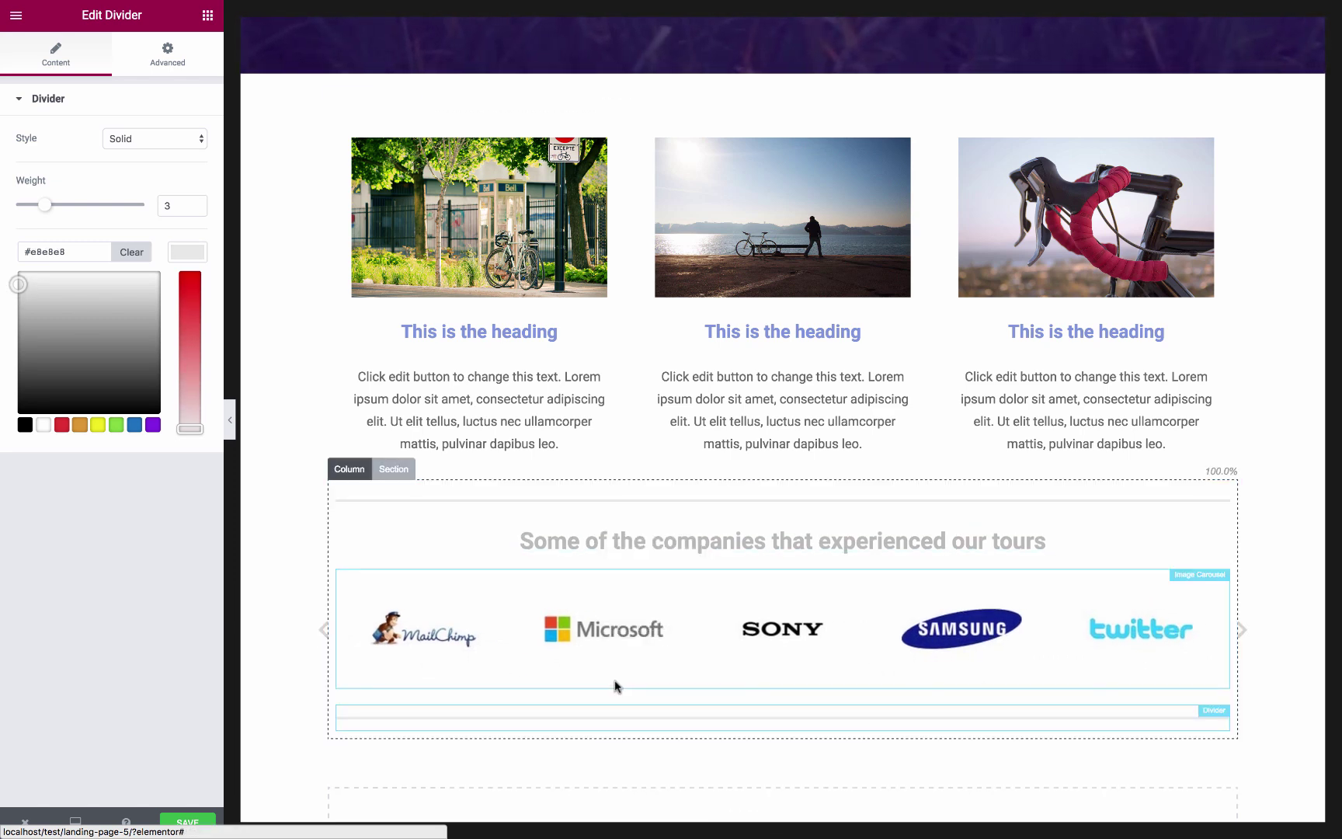
Step: Give the logo-carousel section a top padding of 25 px
click(394, 468)
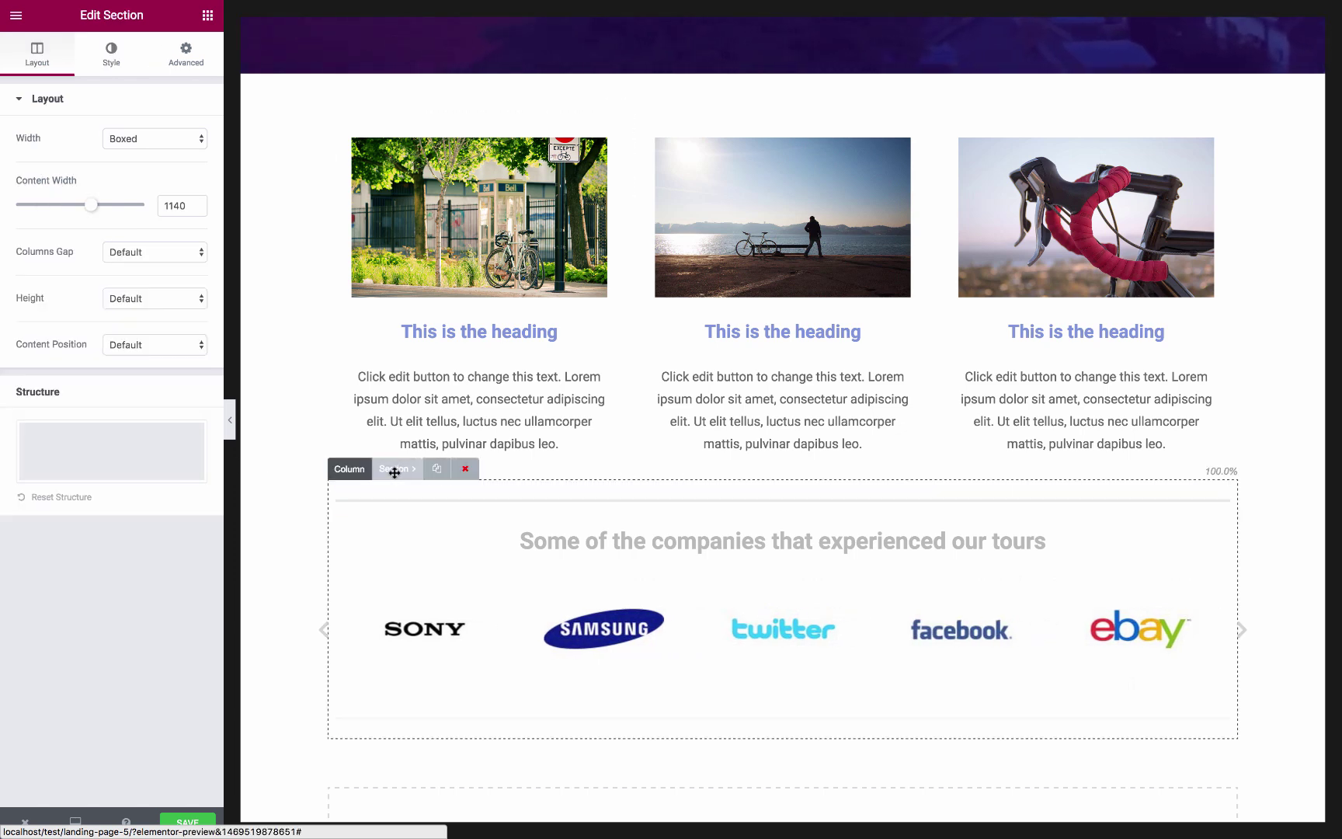
click(185, 58)
click(188, 237)
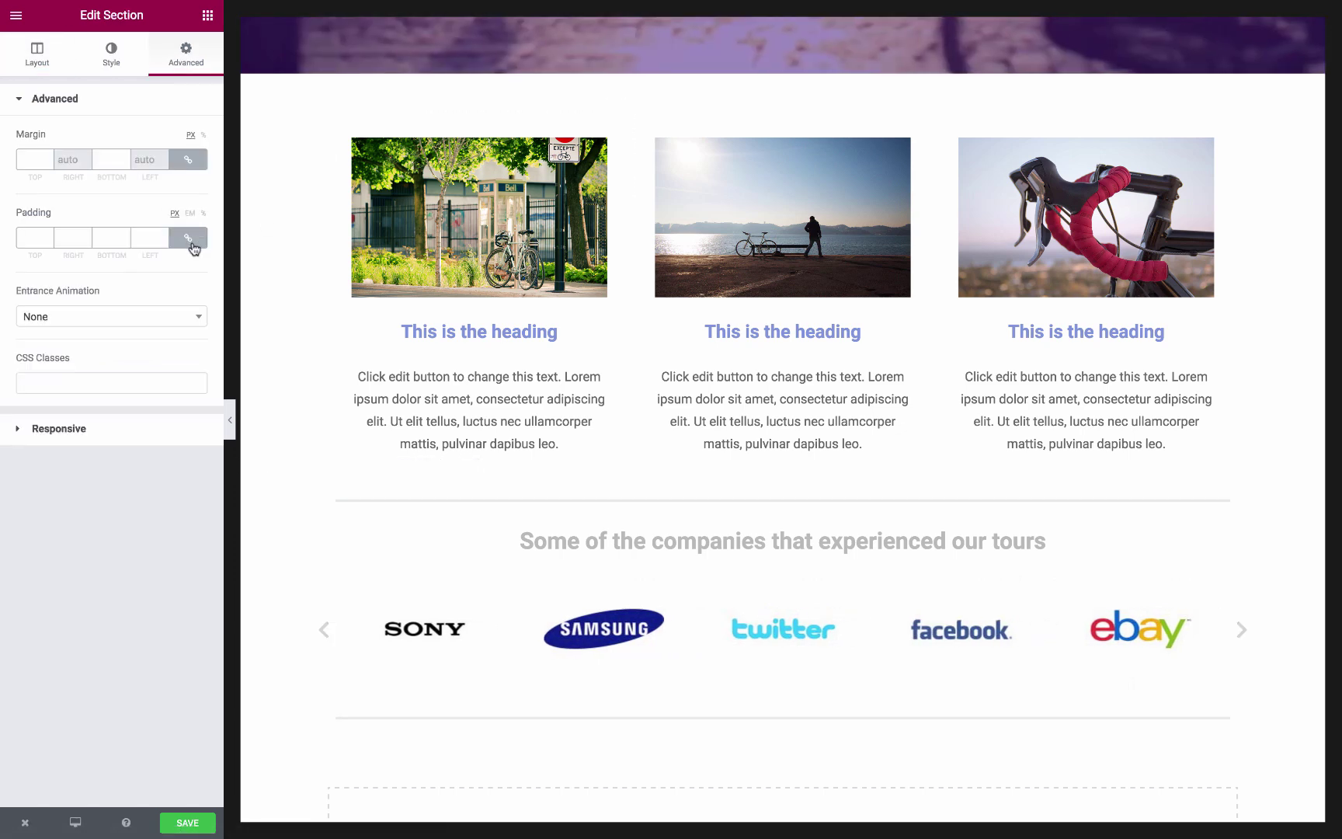
click(32, 237)
text(04)
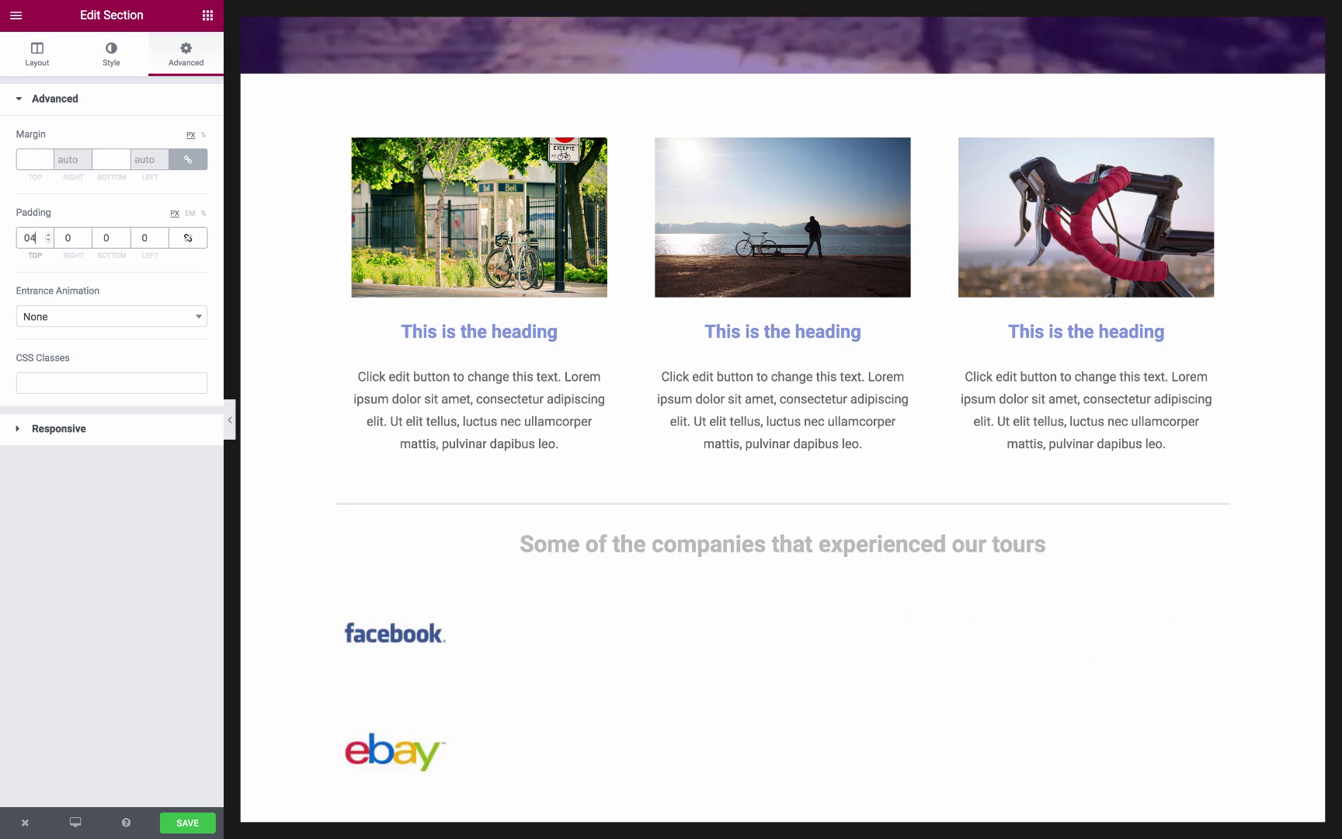
text(0)
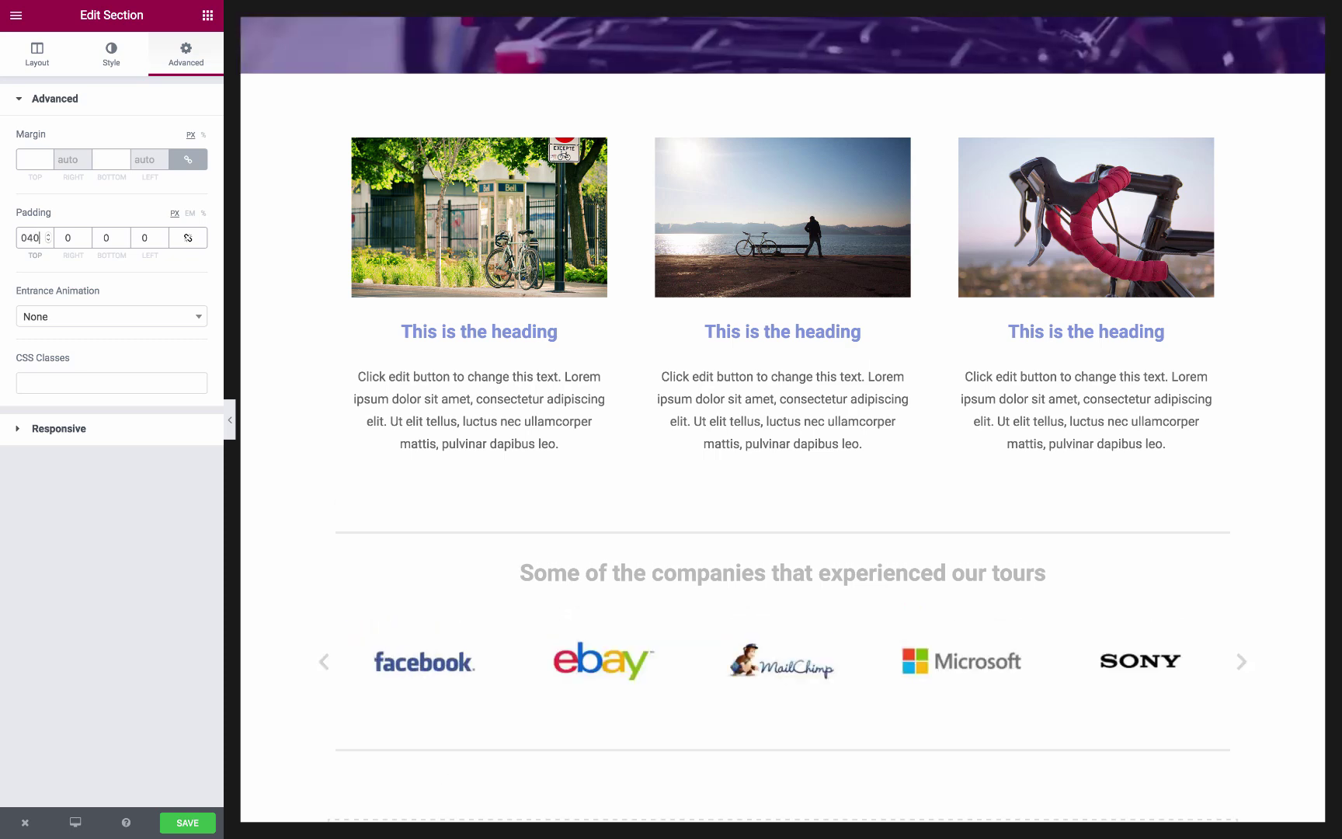
key(BackSpace)
key(BackSpace)
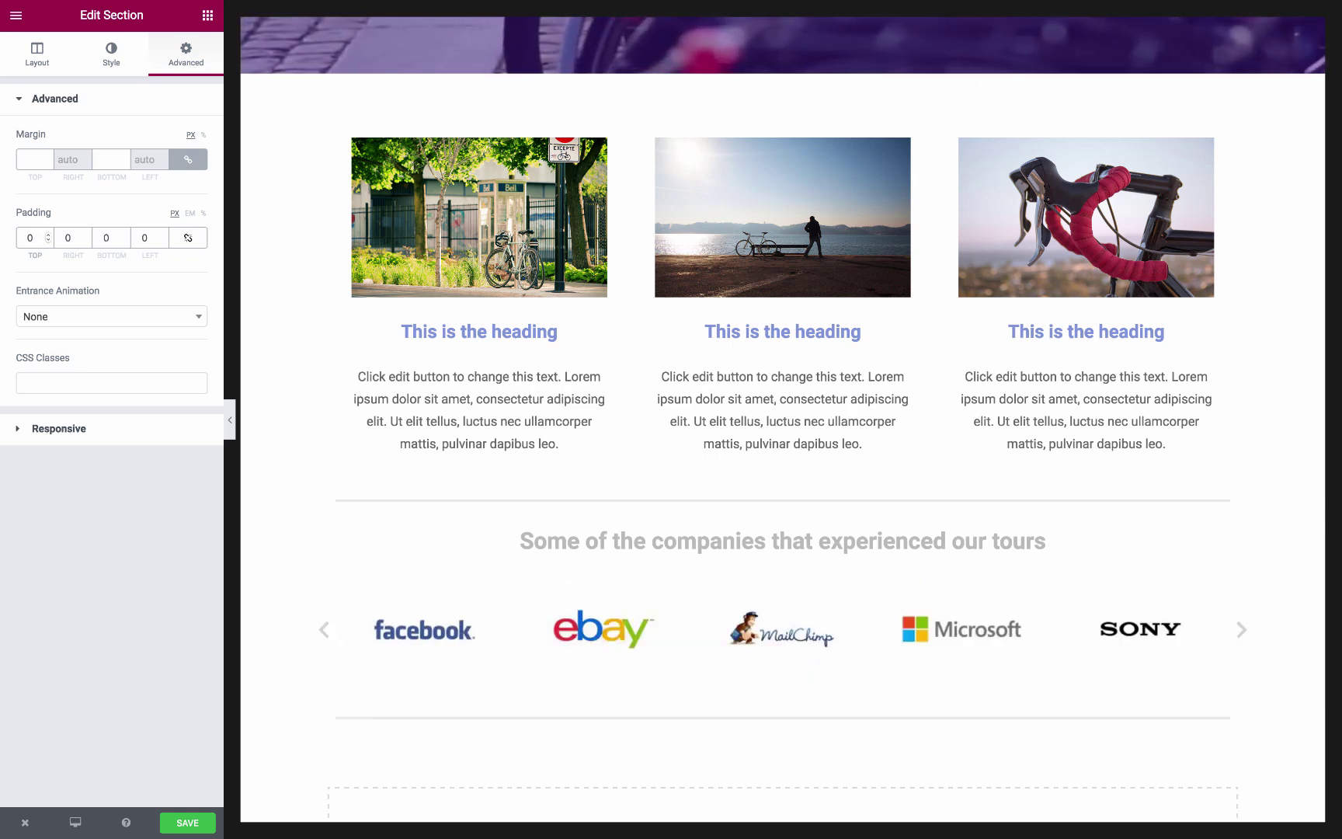
text(25)
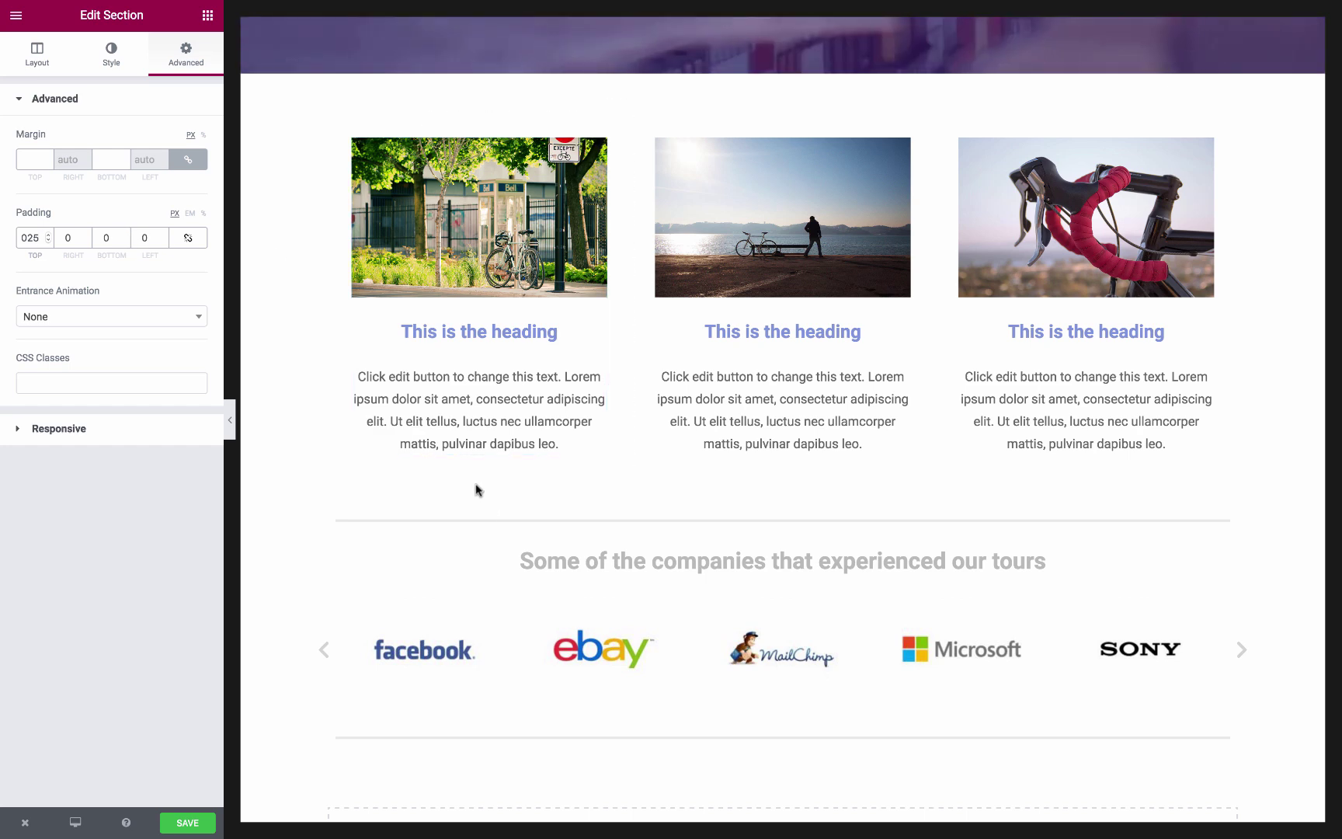
scroll(476, 488, down, 3)
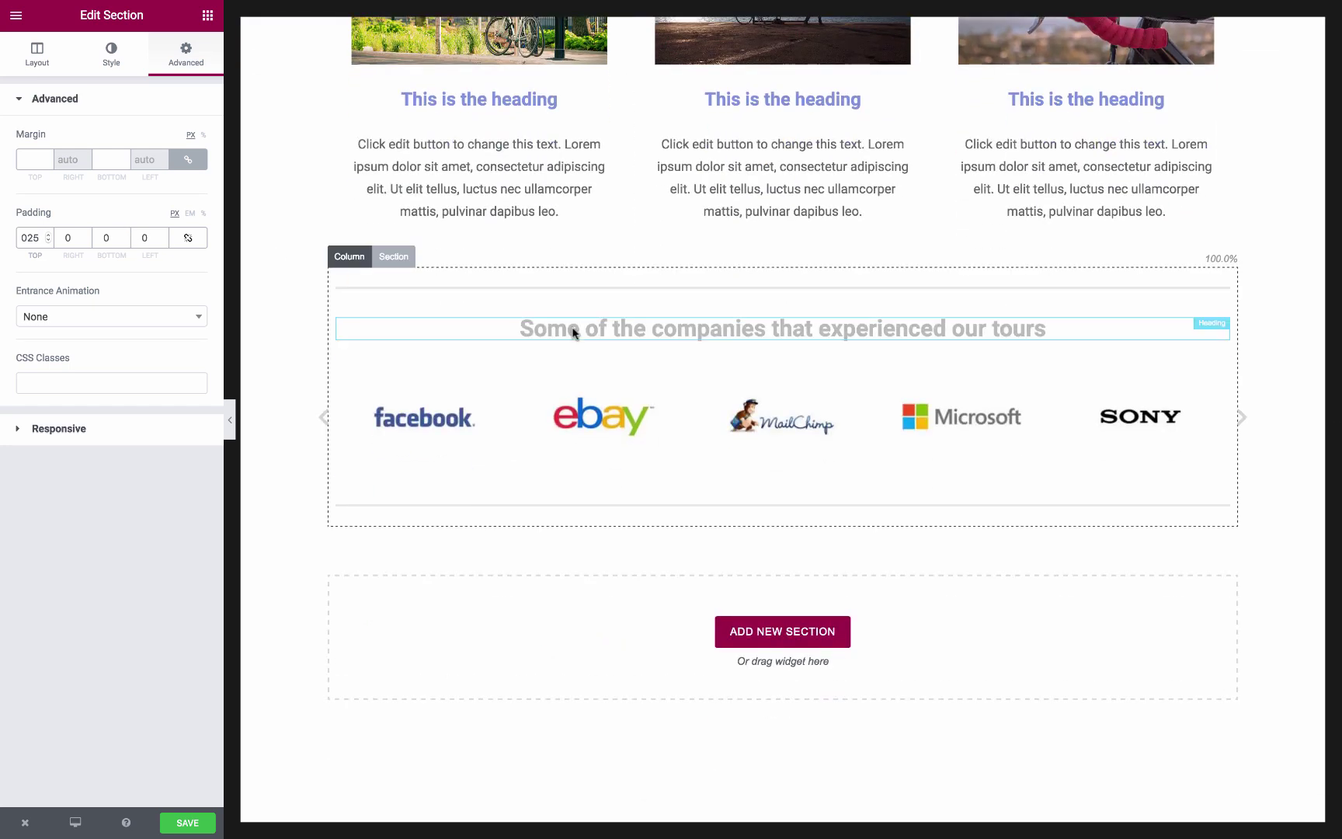
Step: Darken the companies heading text to a deeper grey (#9e9e9e)
click(538, 328)
click(111, 54)
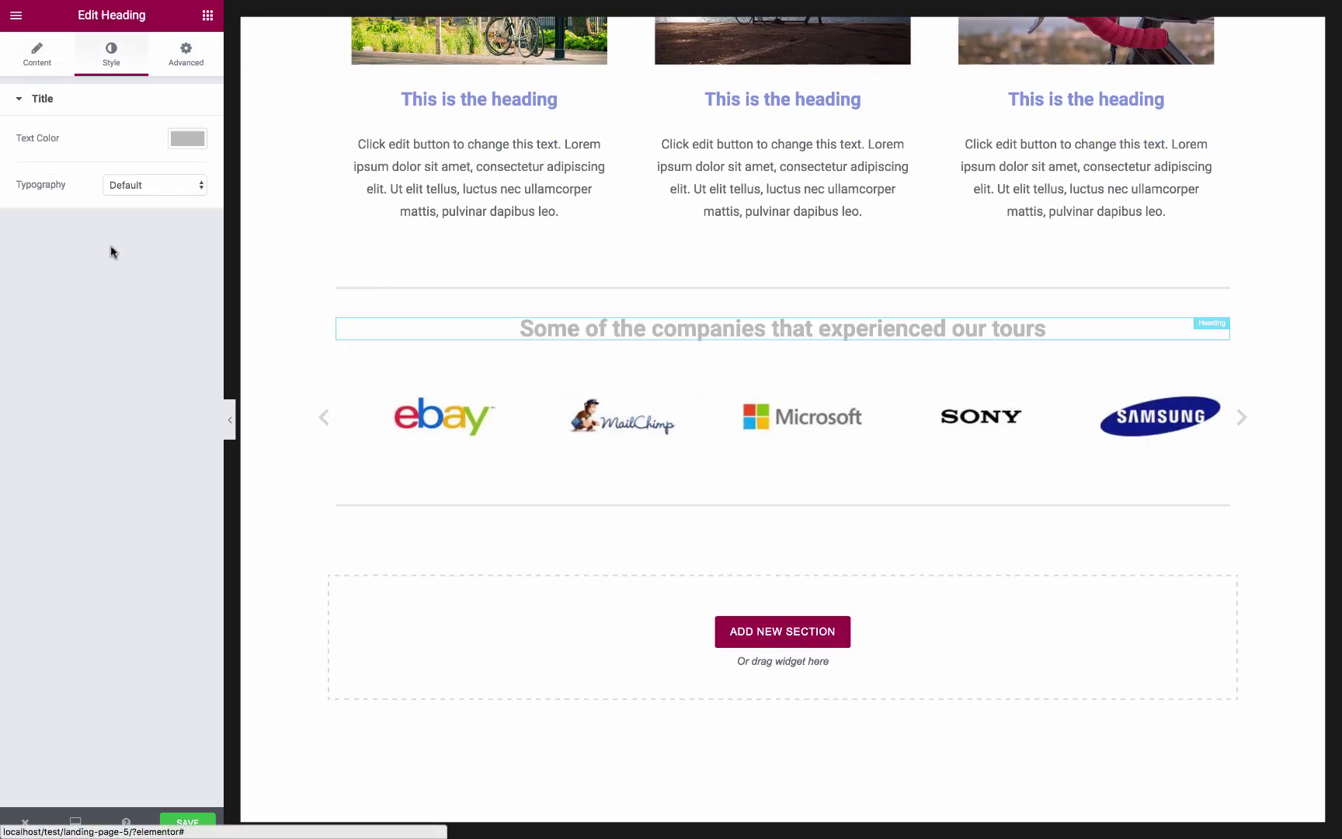
click(189, 139)
drag(18, 196, 17, 213)
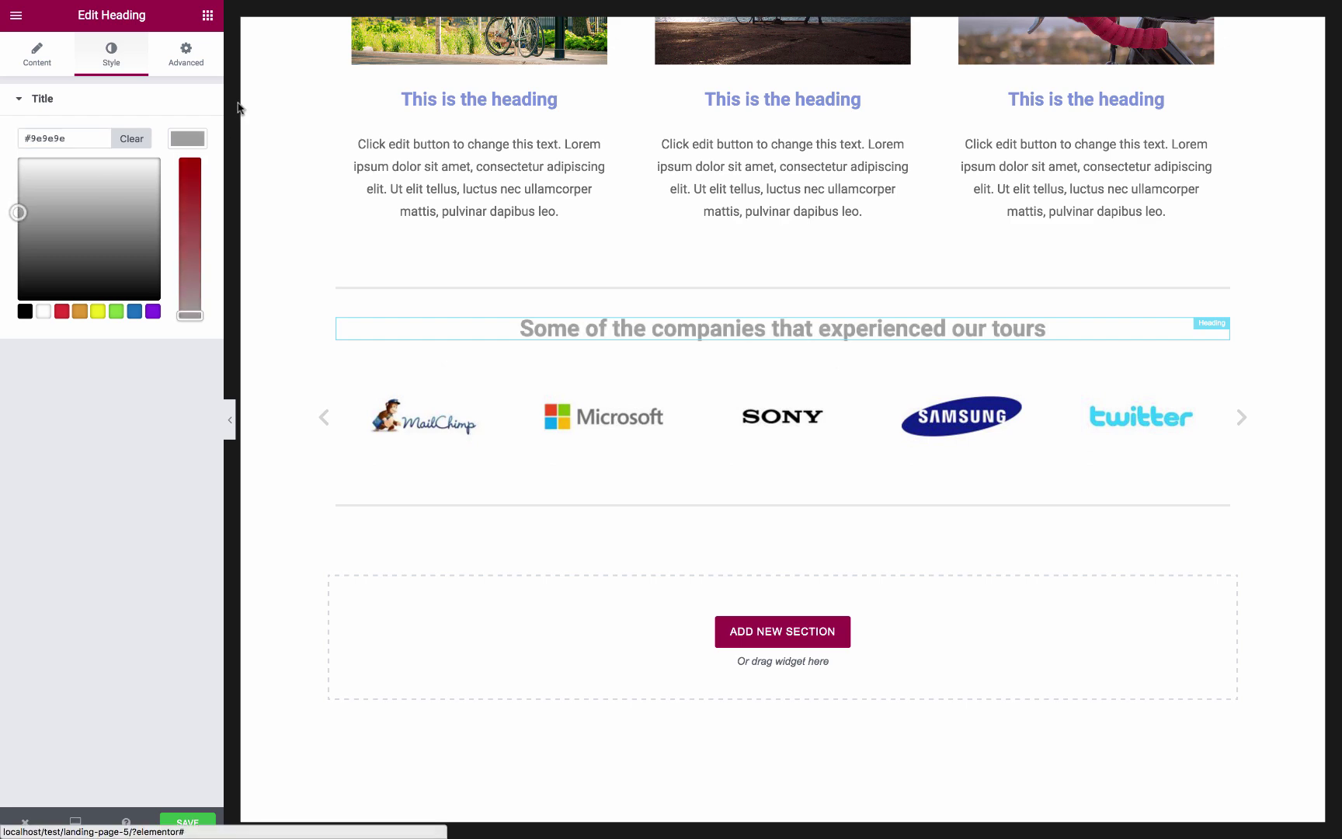
click(218, 22)
Step: Add a two-column section with a left Testimonial holding the pasted guide review and reviewer name
click(720, 632)
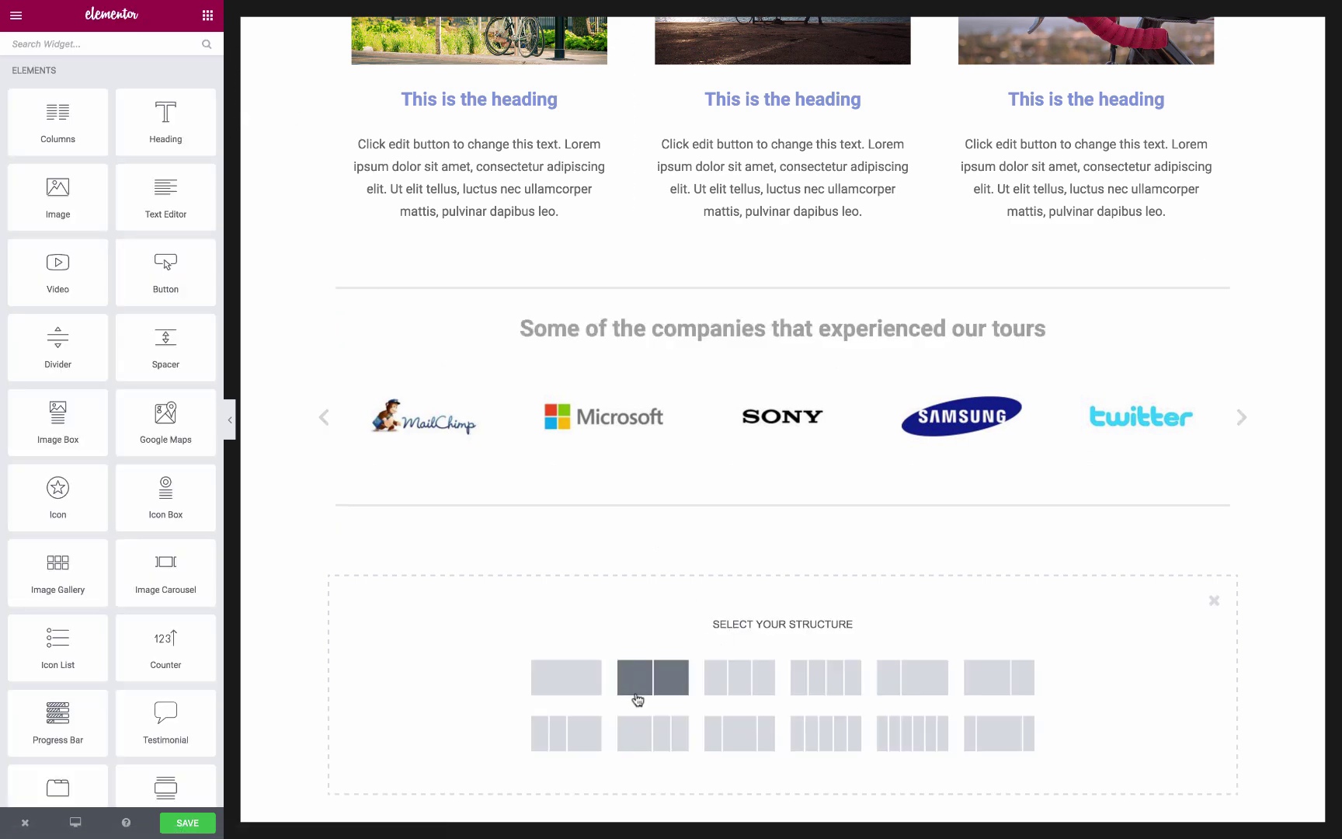
click(666, 686)
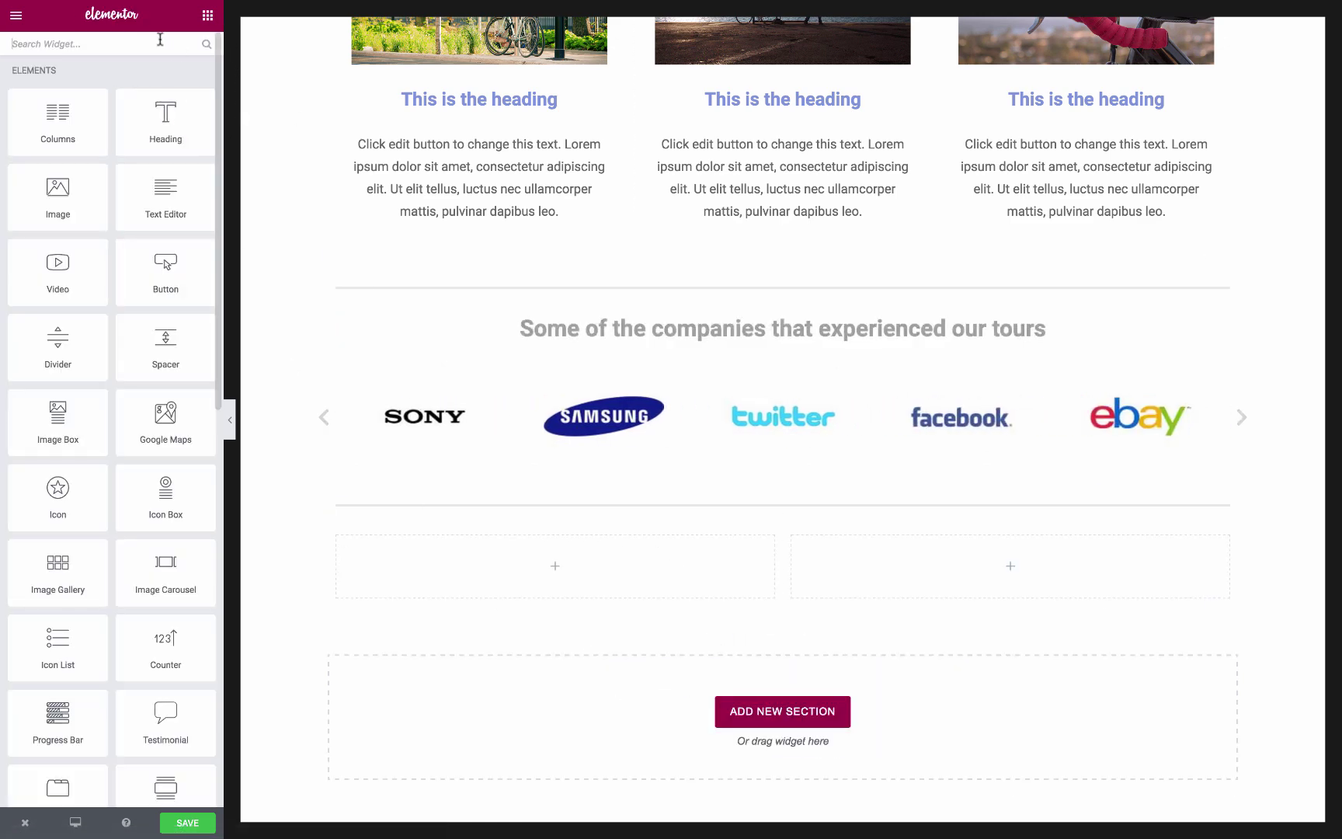
text(te)
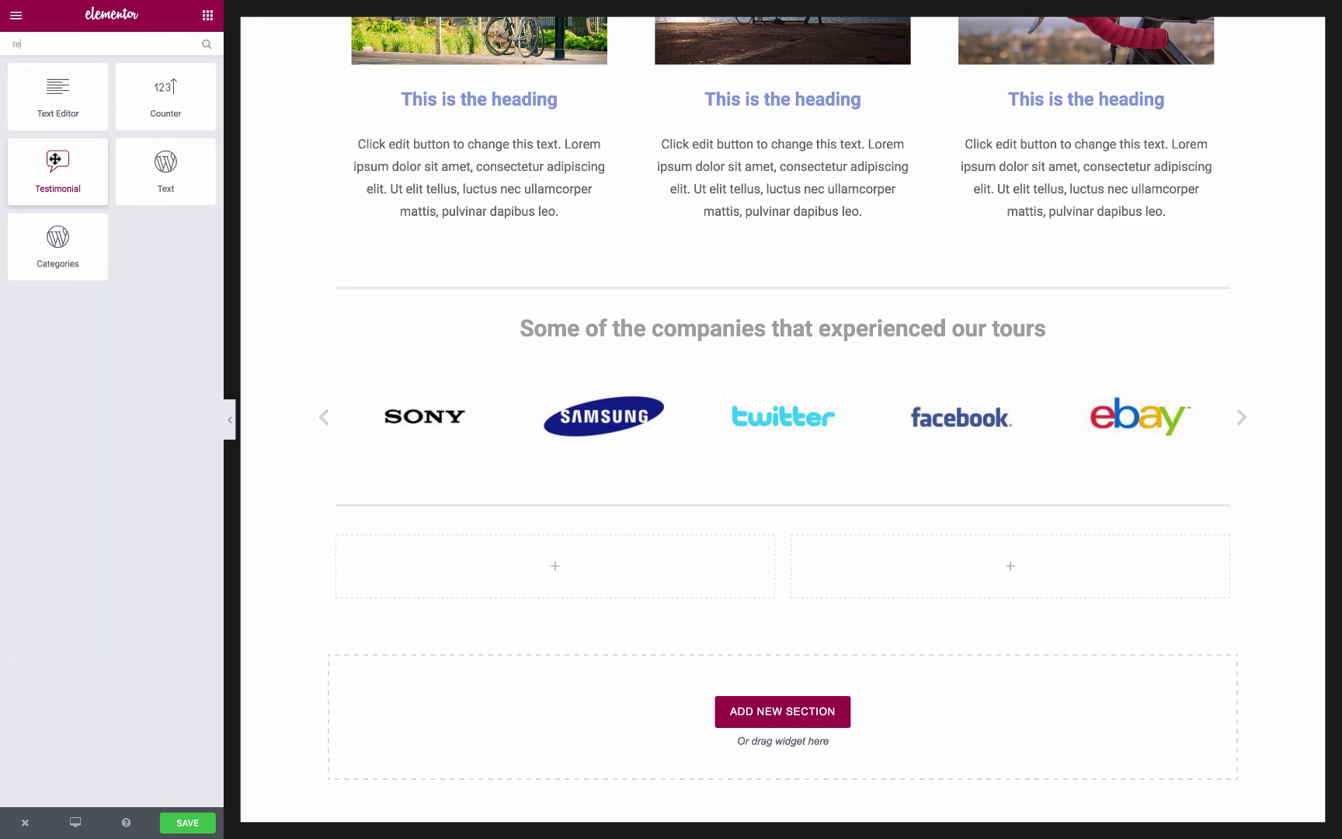
drag(55, 159, 470, 583)
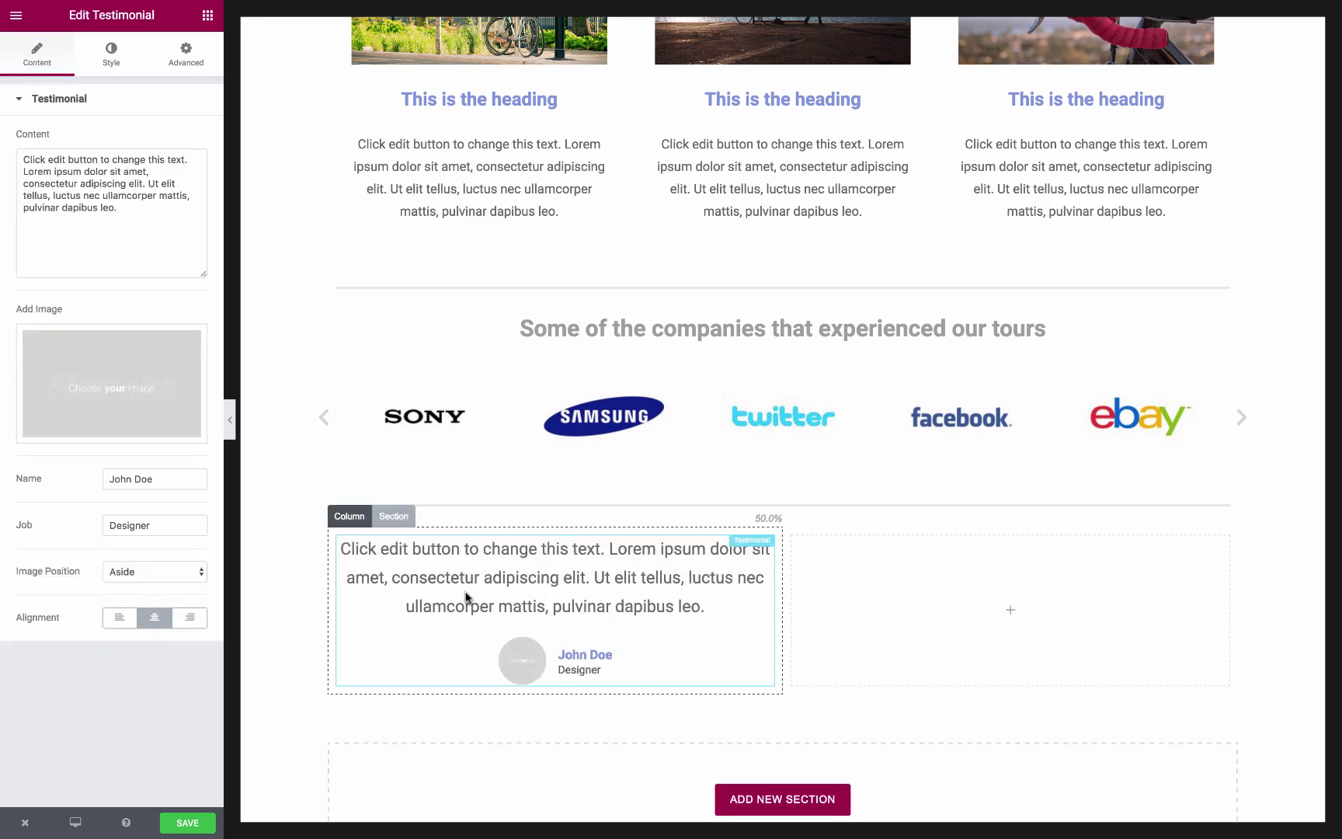
key(ctrl+a)
text(“The guide was everything I hoped for, and more. BikeTour really makes a difference, I would have never discovered the beautiful places we stopped for")
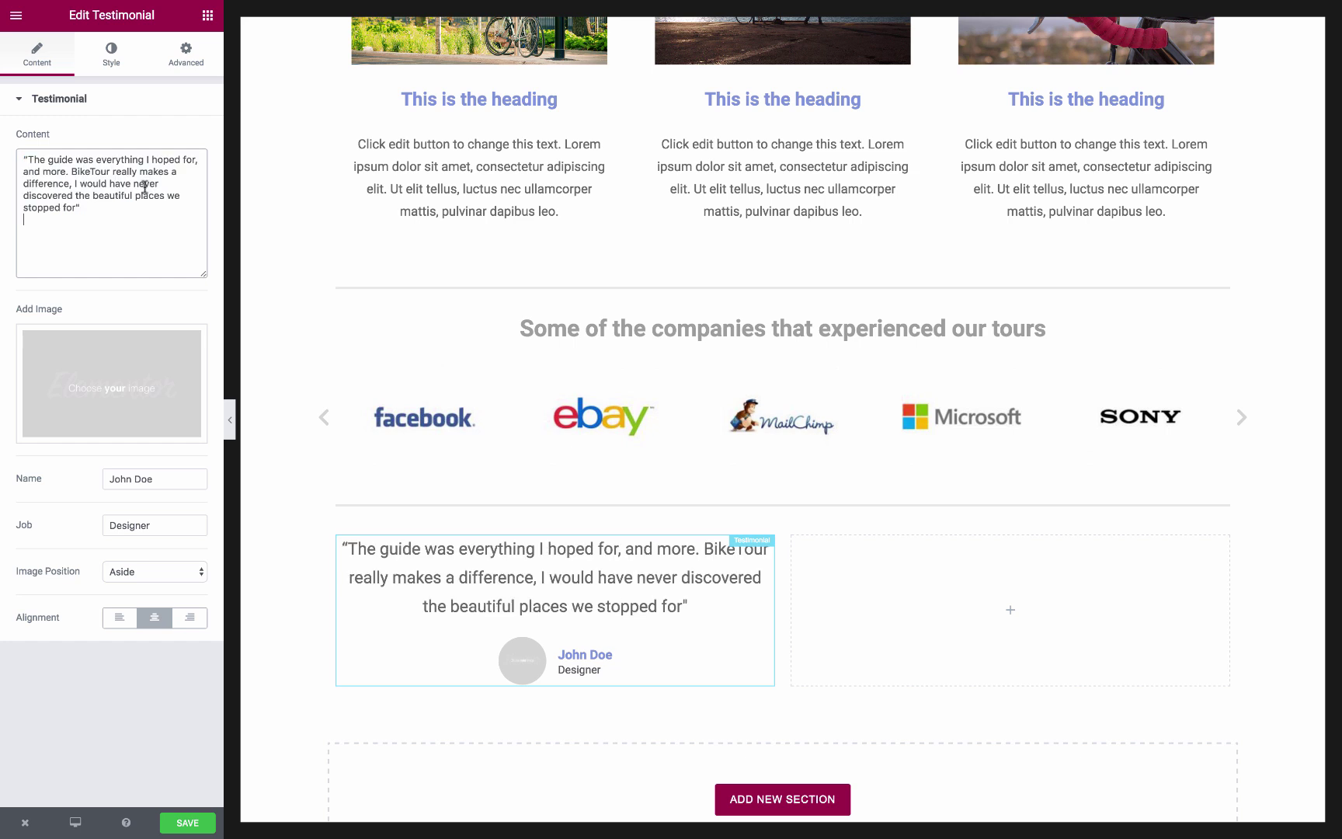
click(143, 479)
text(Jonas)
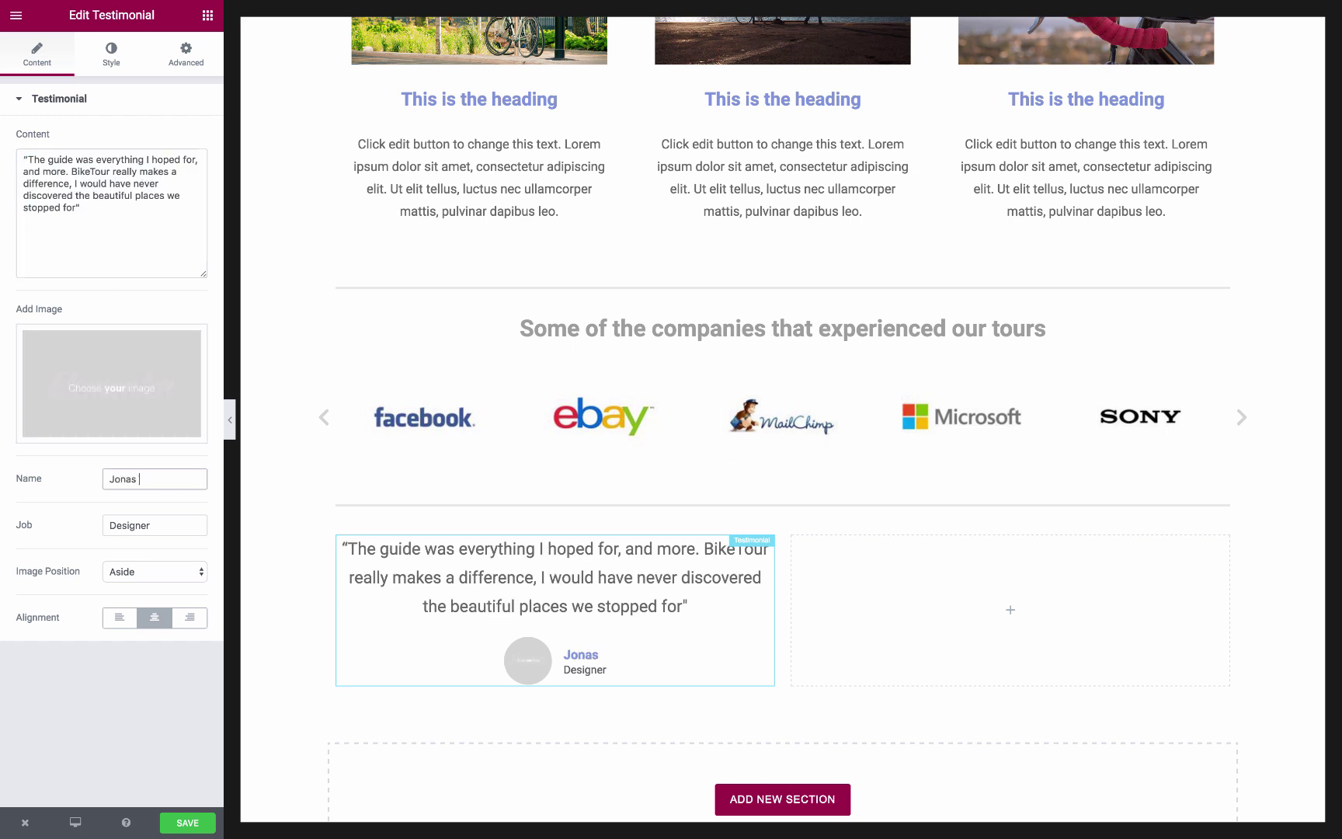
text(Gerber)
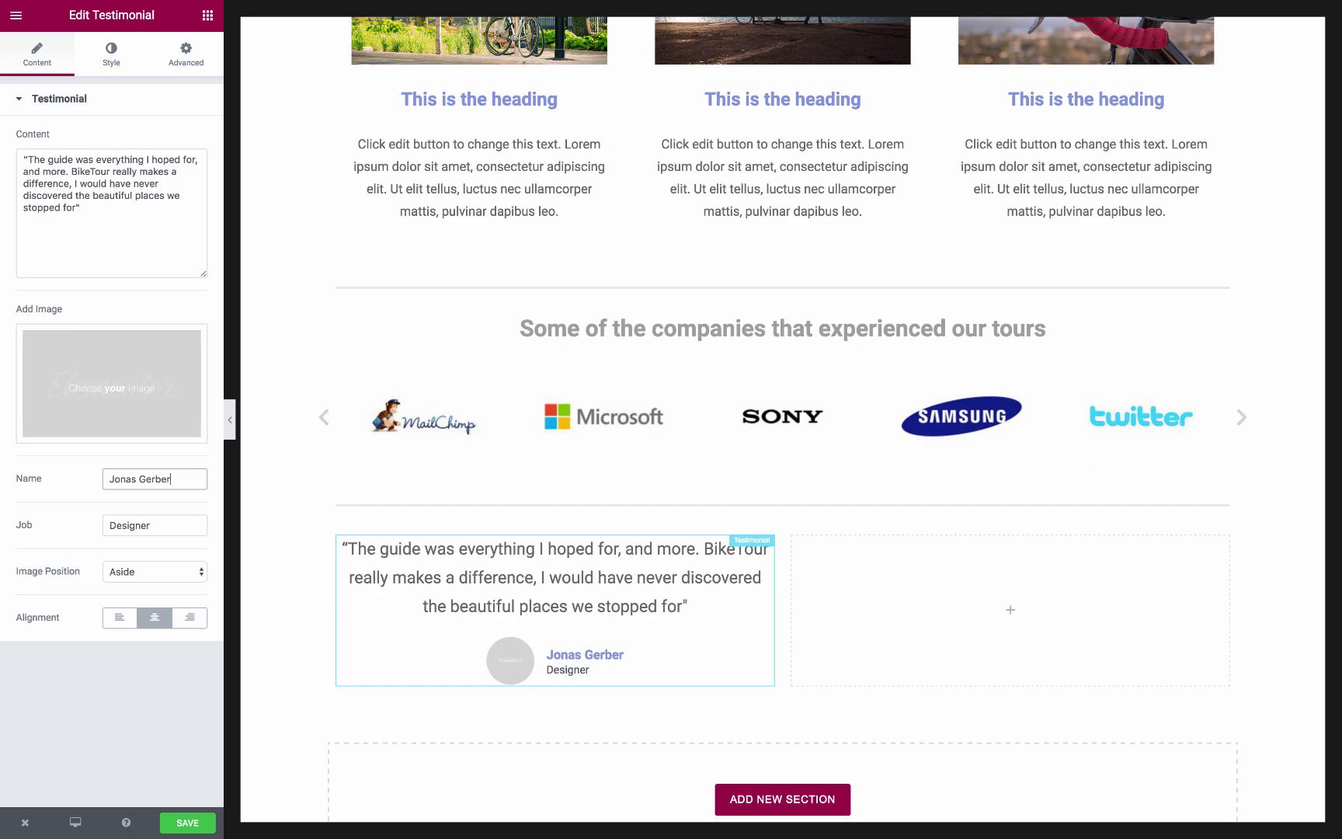
click(194, 366)
Step: Insert the smiling man's portrait into the testimonial and align its content left
click(353, 669)
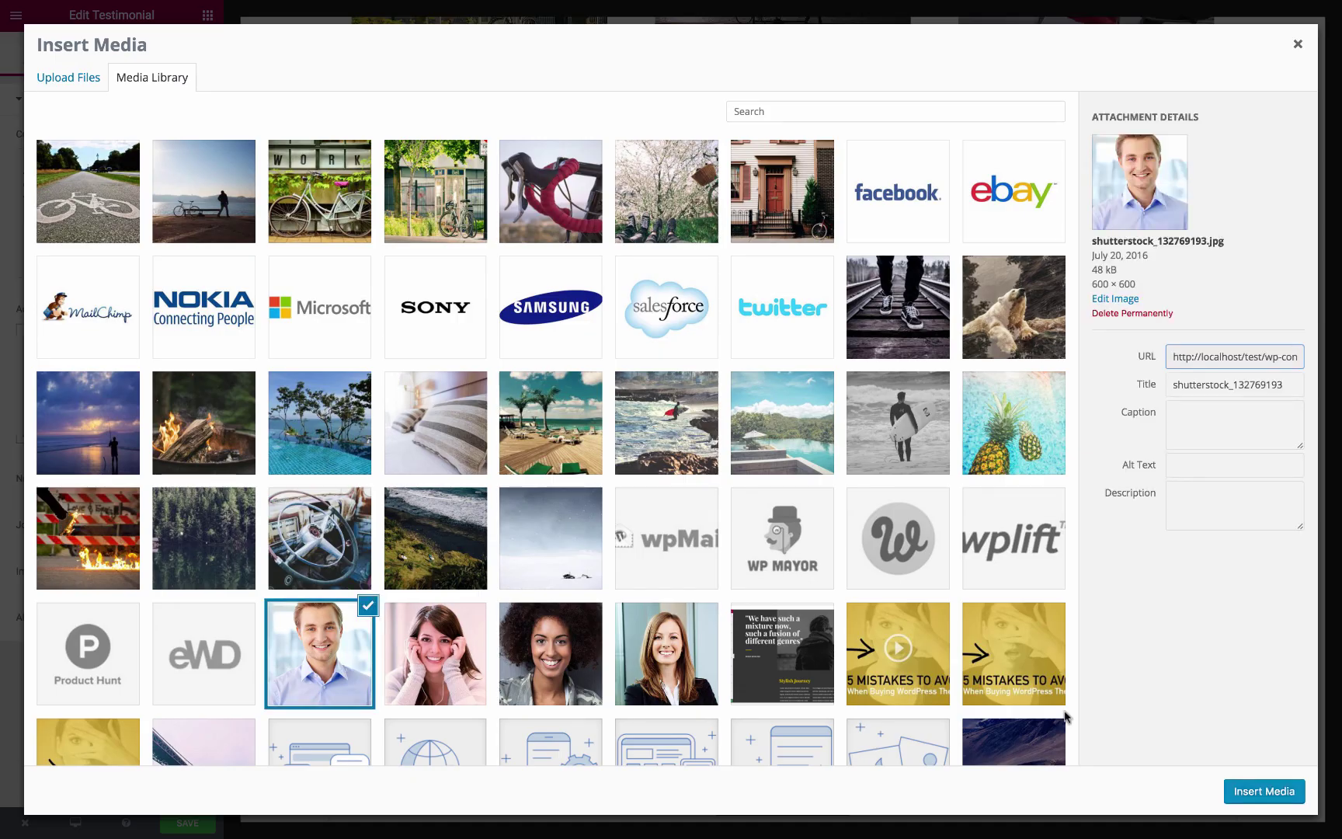
click(1253, 794)
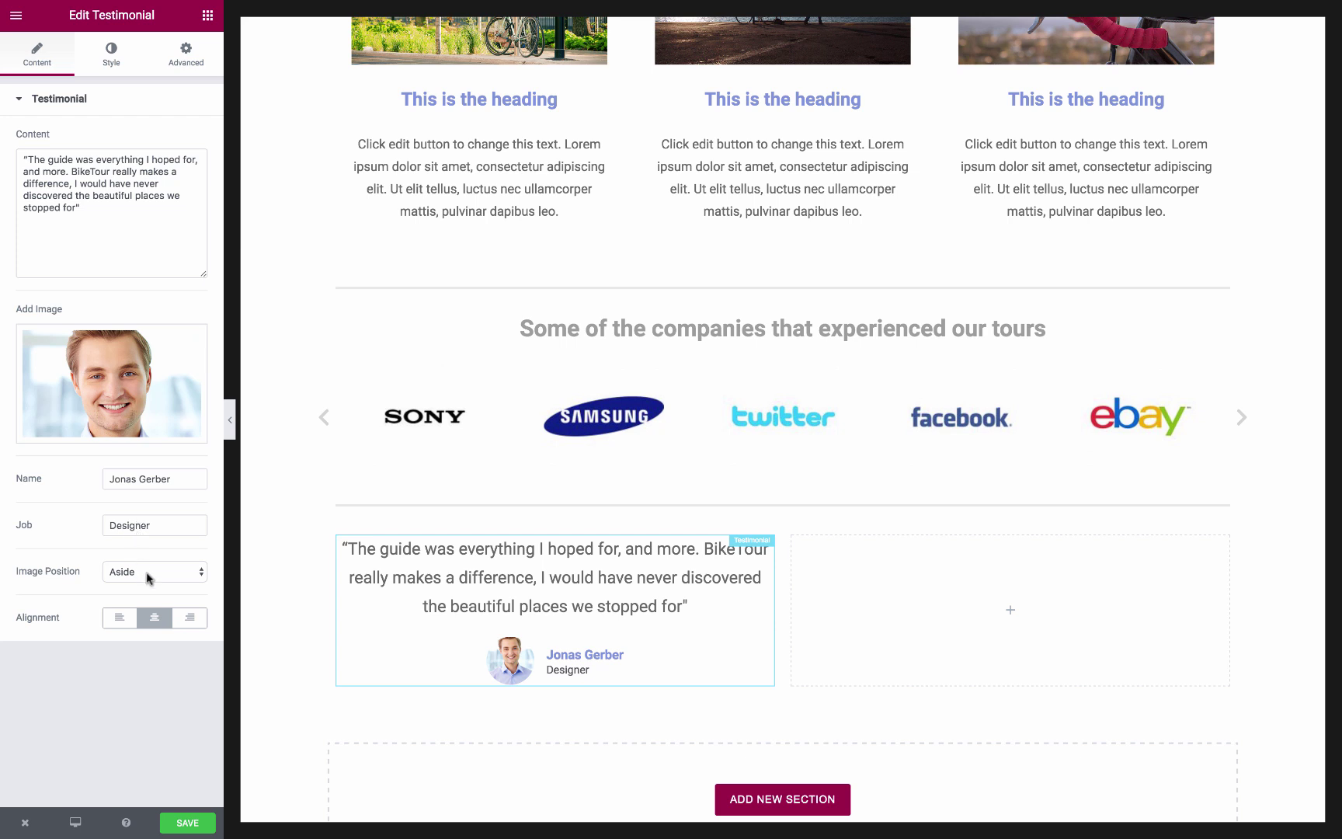
click(121, 619)
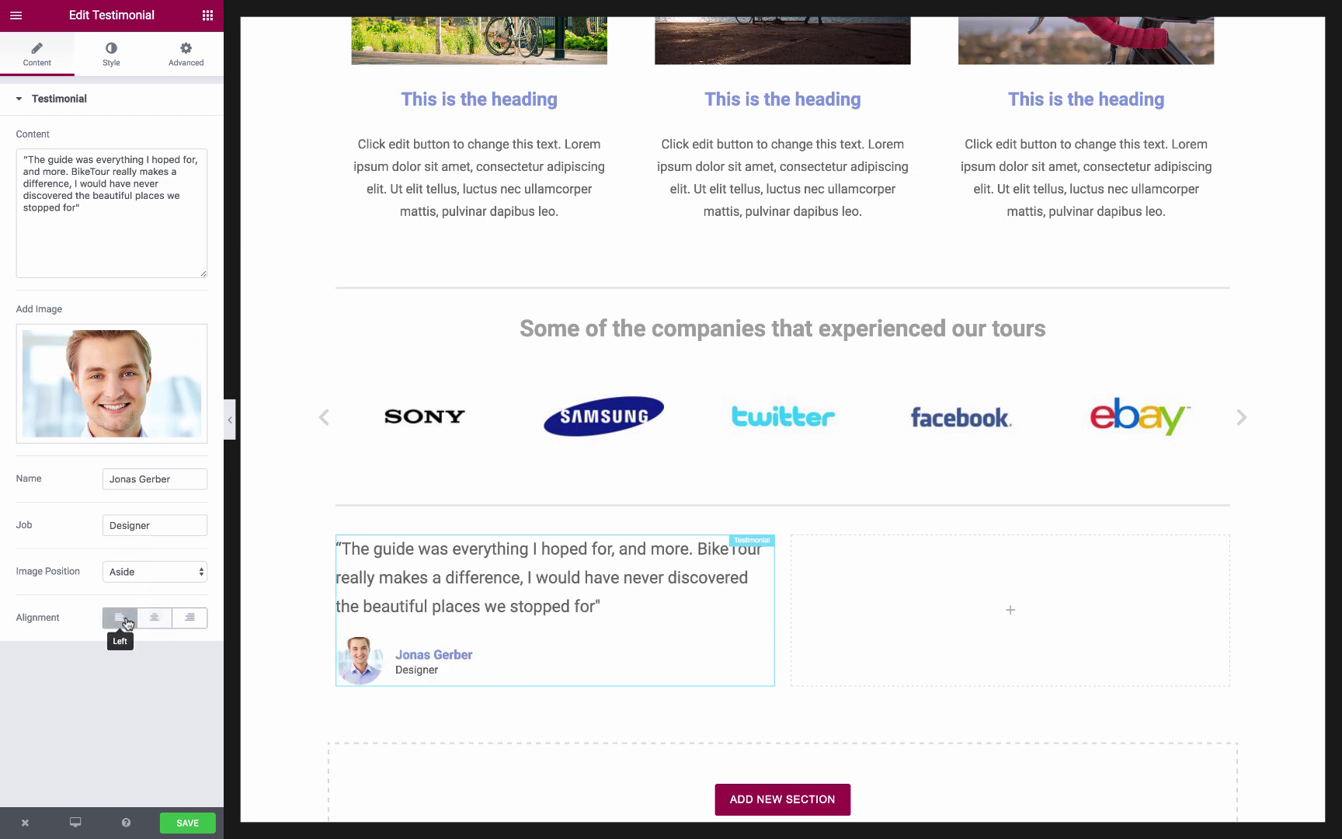
Step: Style the testimonial quote italic, size 23, weight 600, then duplicate the testimonial
click(113, 55)
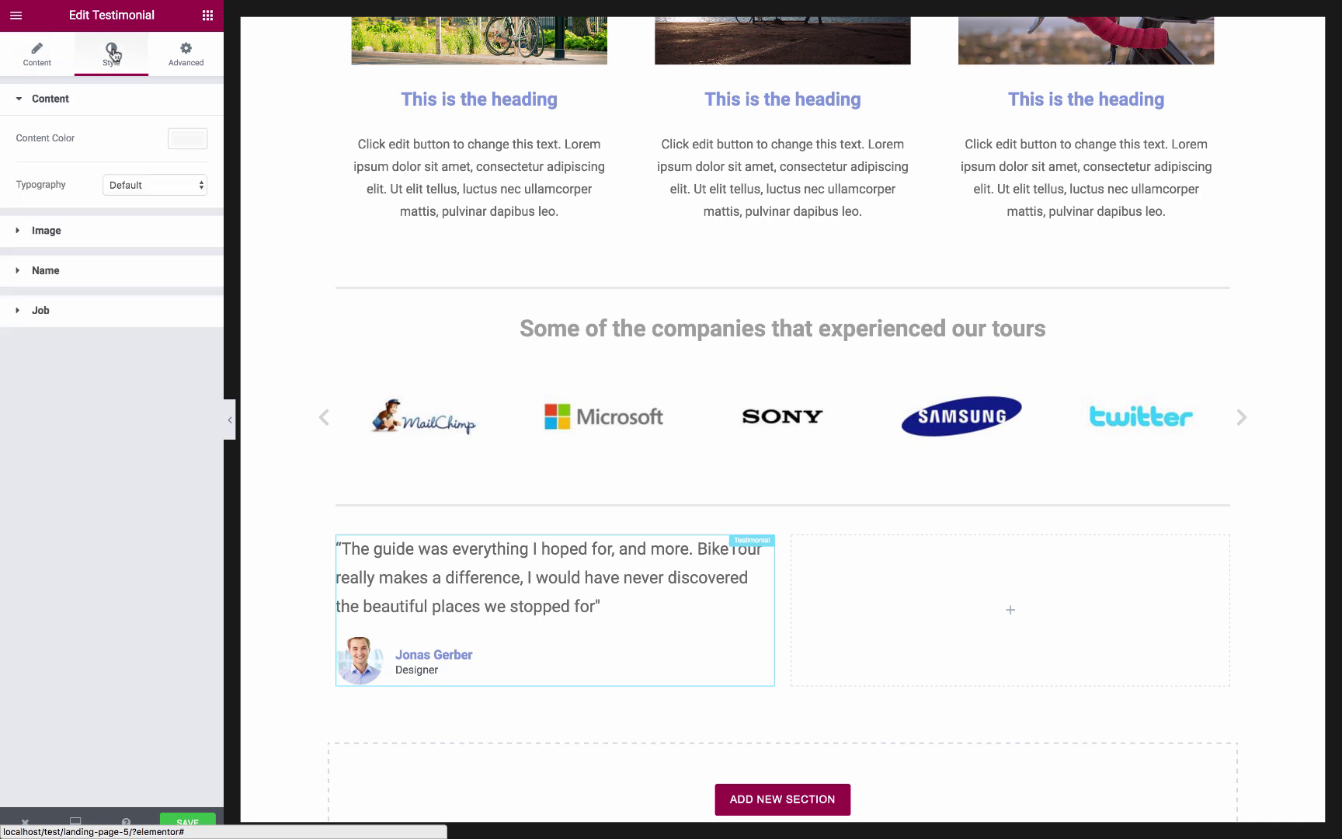
click(121, 192)
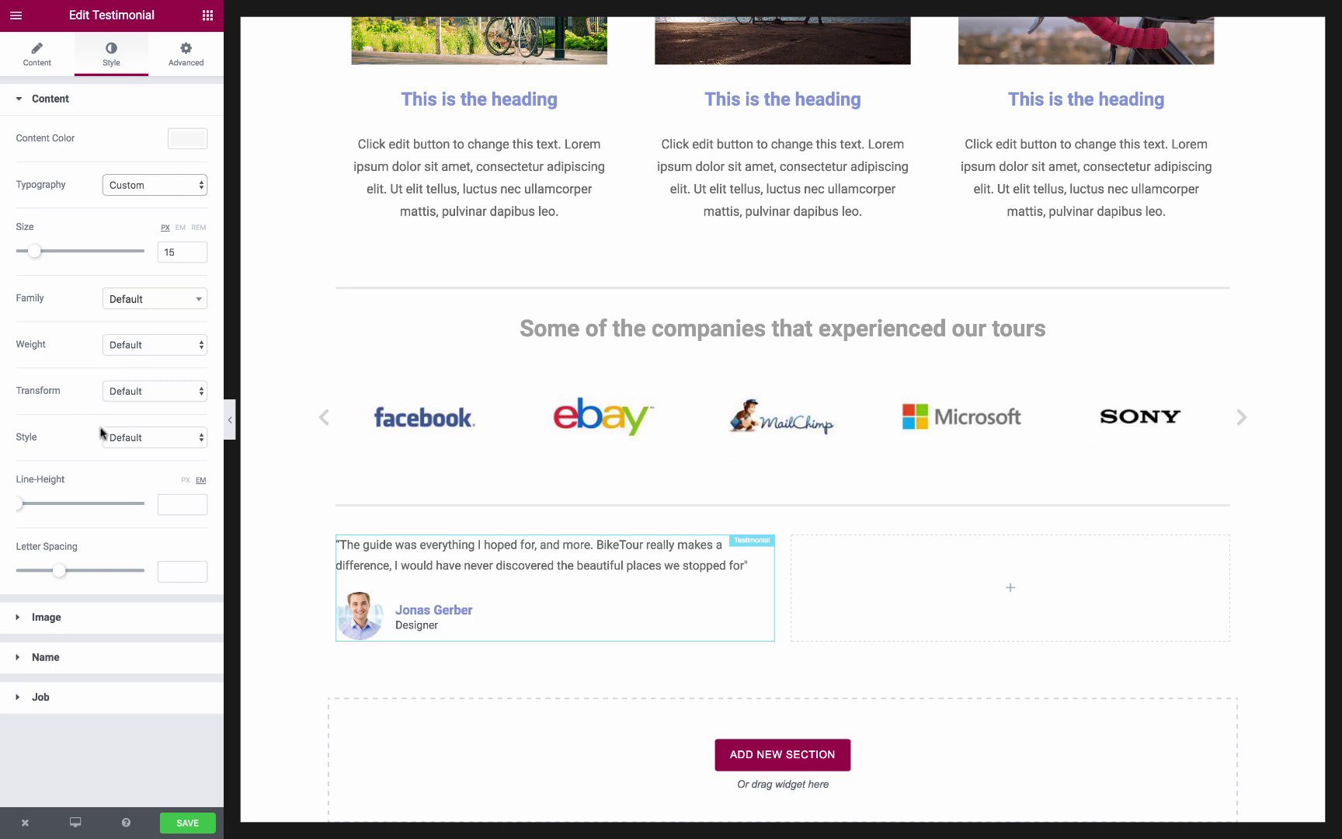
click(140, 439)
click(142, 464)
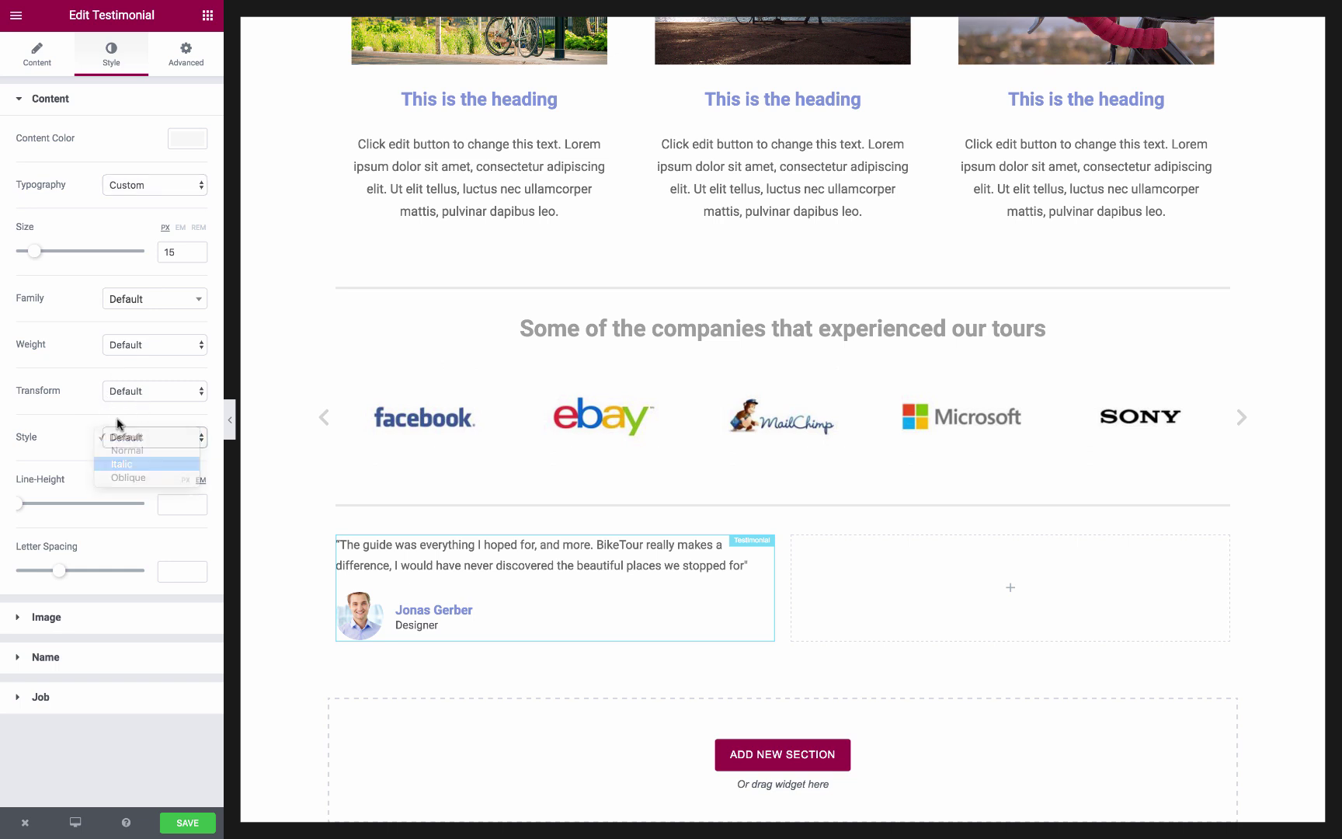
mouse_move(30, 253)
mouse_down()
mouse_move(60, 254)
mouse_move(48, 256)
mouse_up()
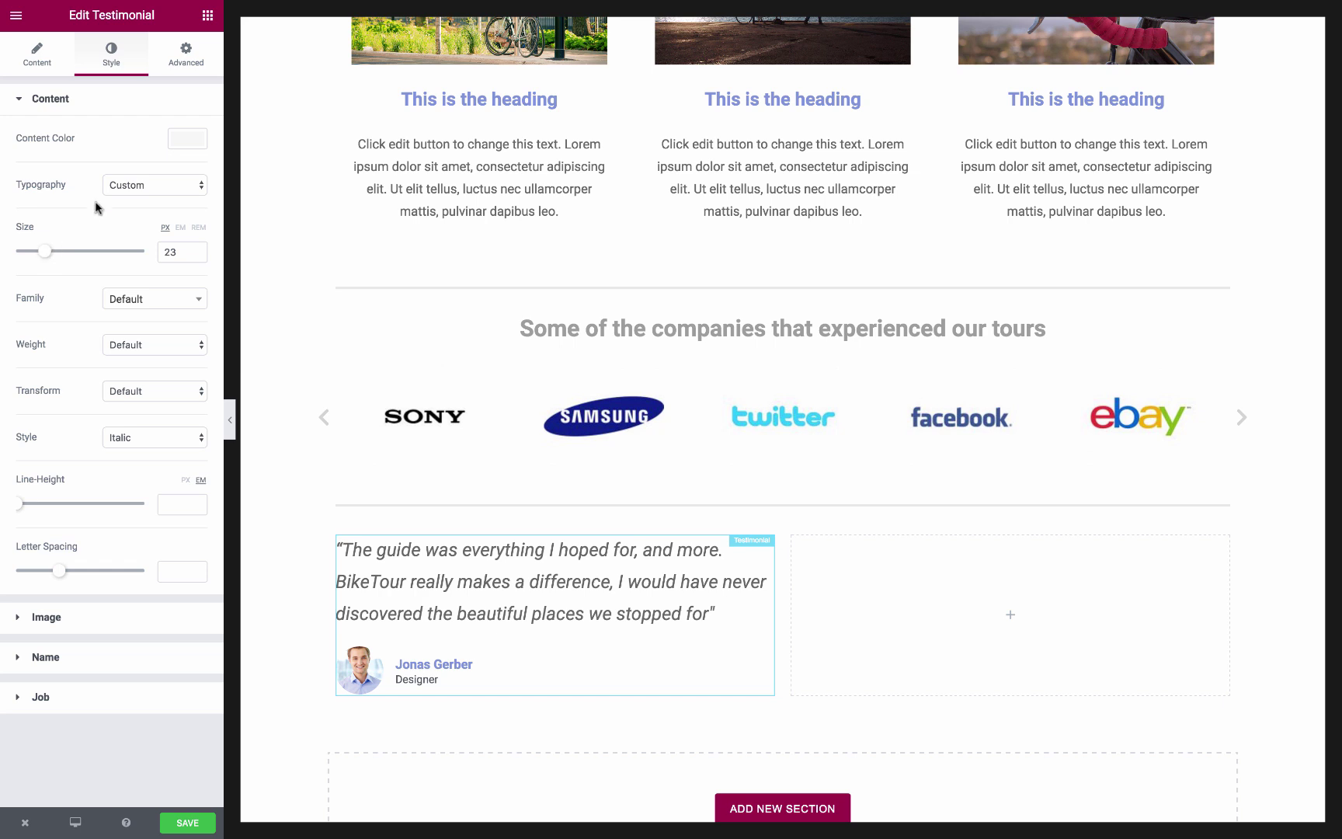
click(140, 300)
click(141, 342)
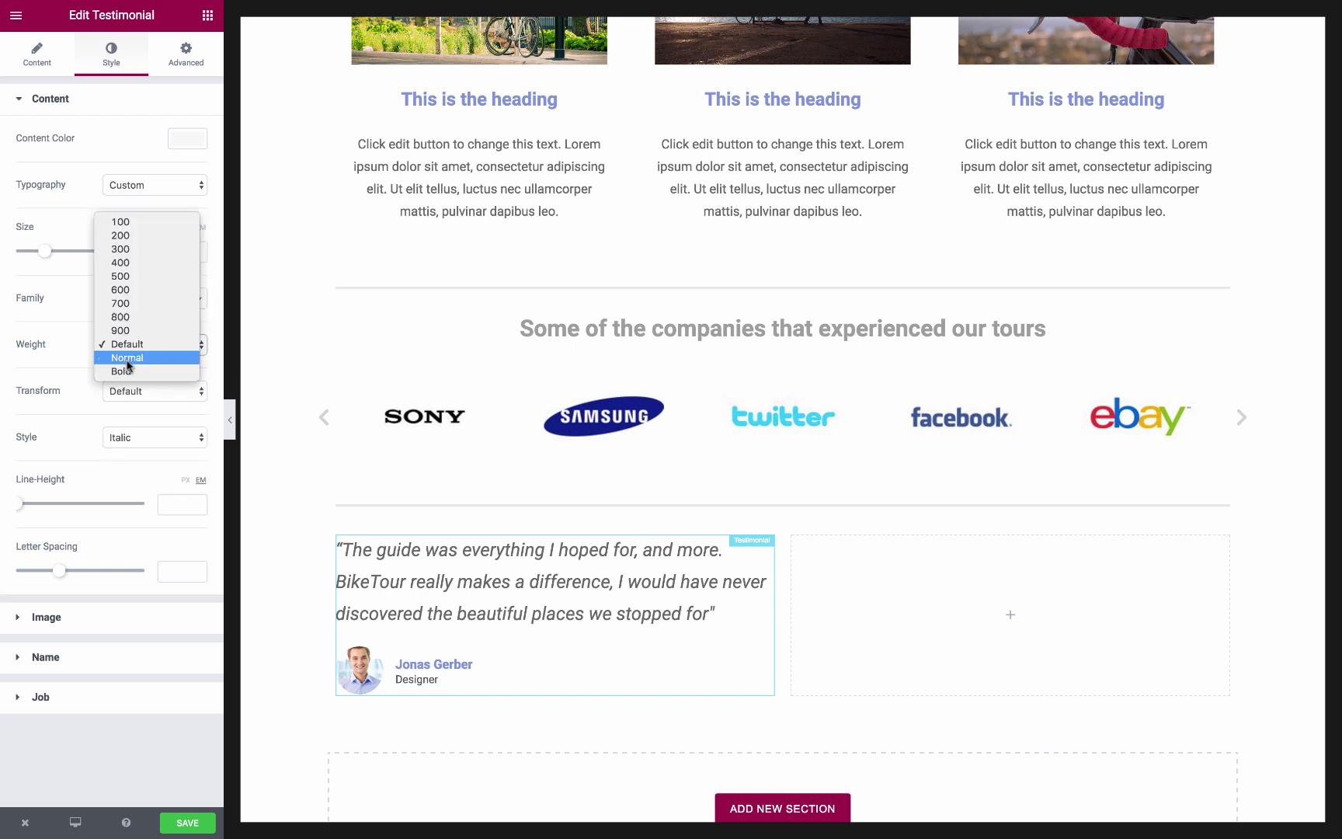
click(135, 288)
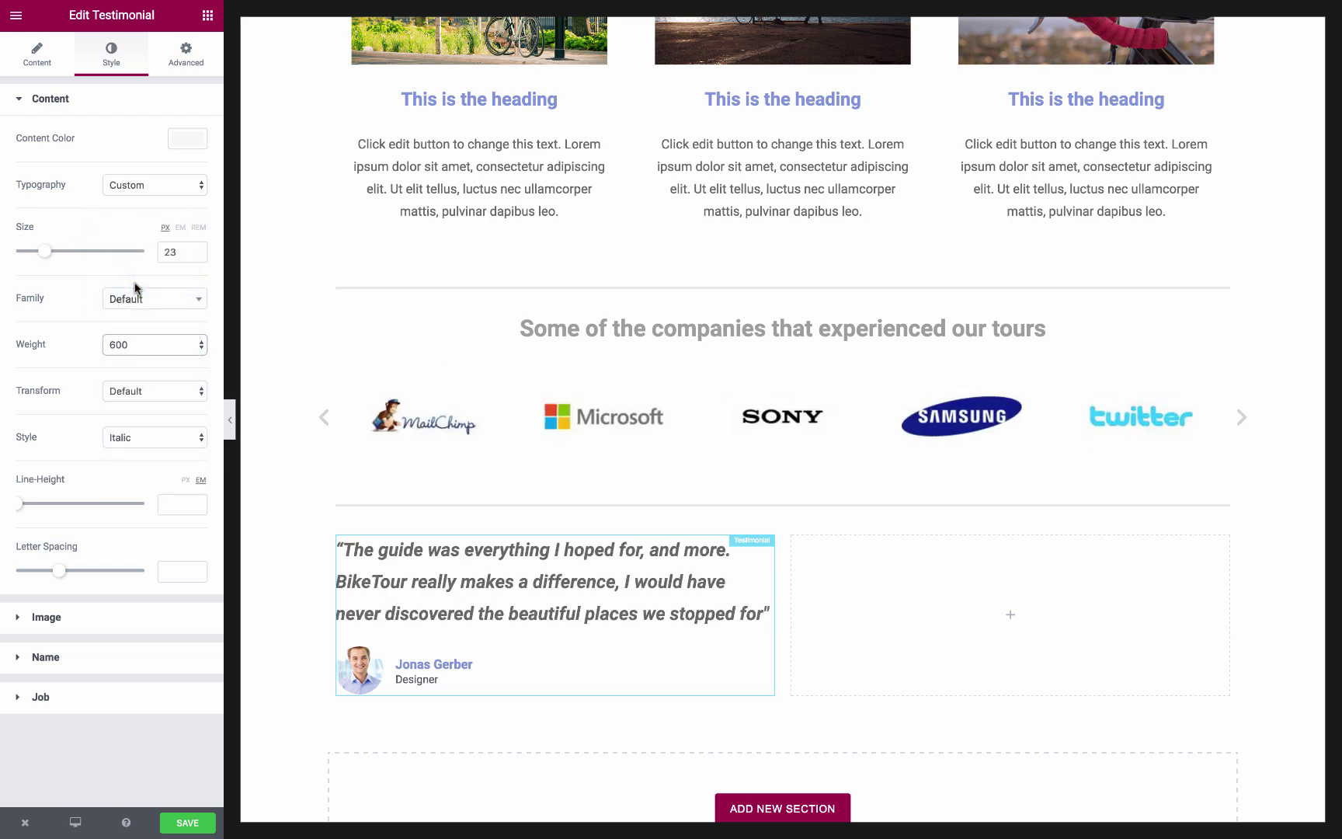
click(569, 572)
Step: Move the duplicate testimonial into the right column and paste in the new tours quote
click(622, 569)
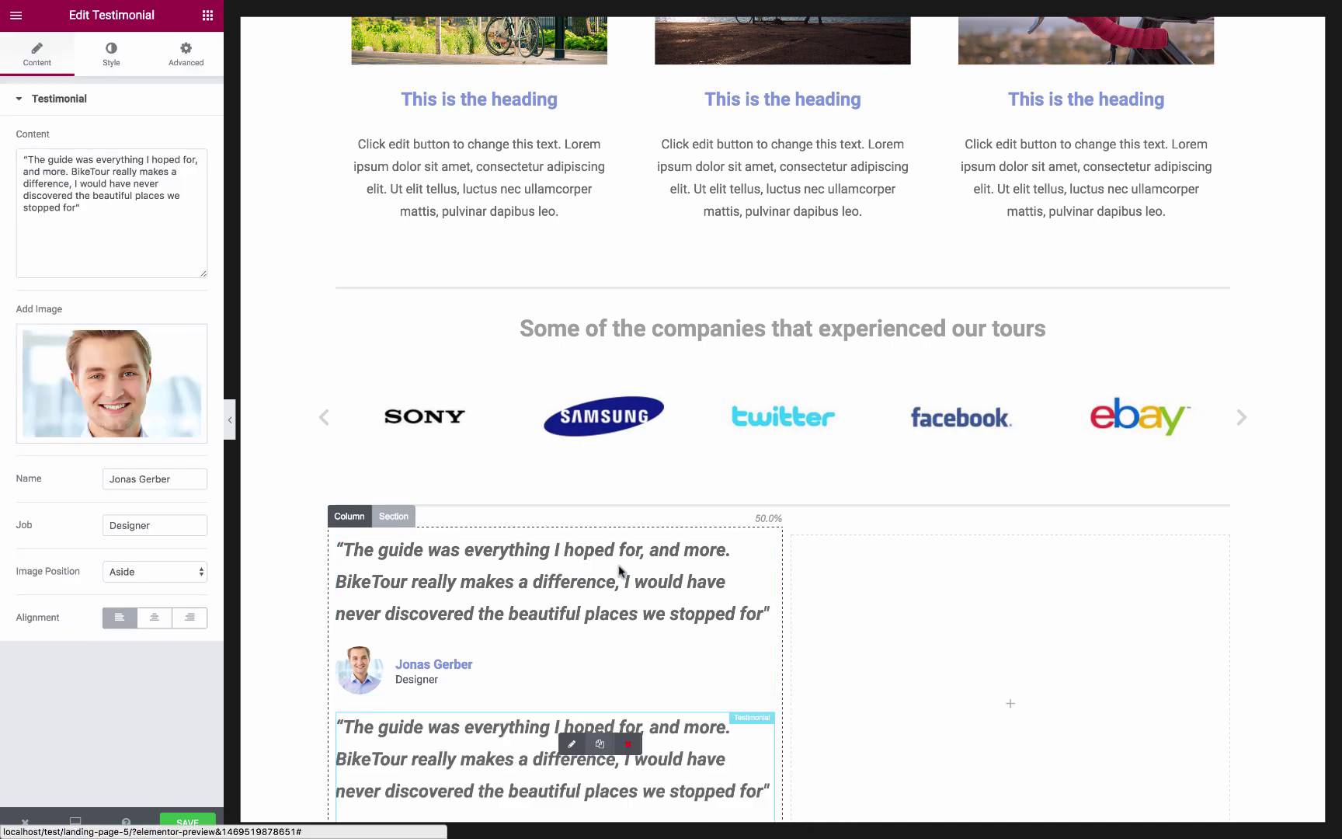
drag(583, 614, 915, 614)
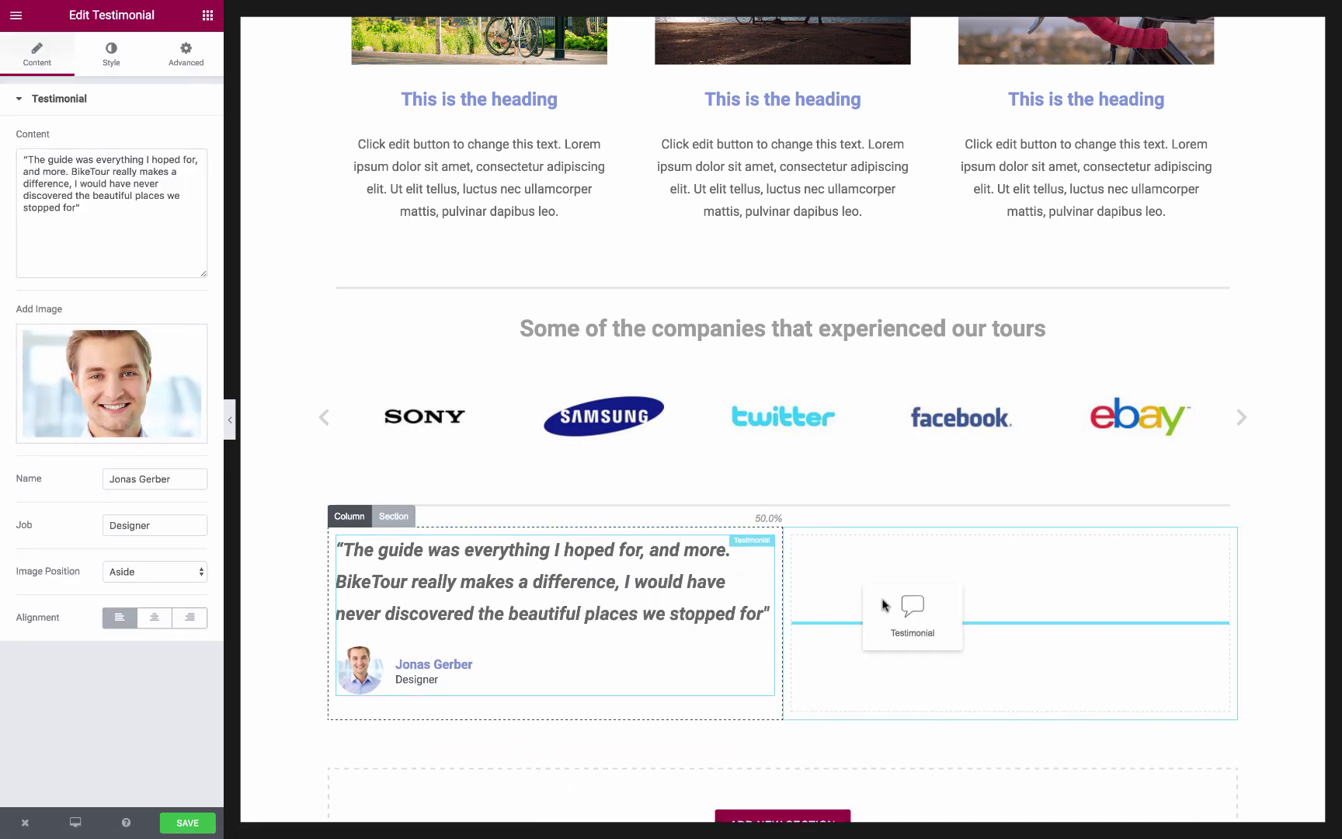
triple_click(152, 225)
text("What I love about these tours is that the guides are not afraid to get off the beaten track and show us the real city. This is an I will definitely come back to")
Step: Swap in the curly-haired woman's portrait and update the reviewer name and job
click(111, 372)
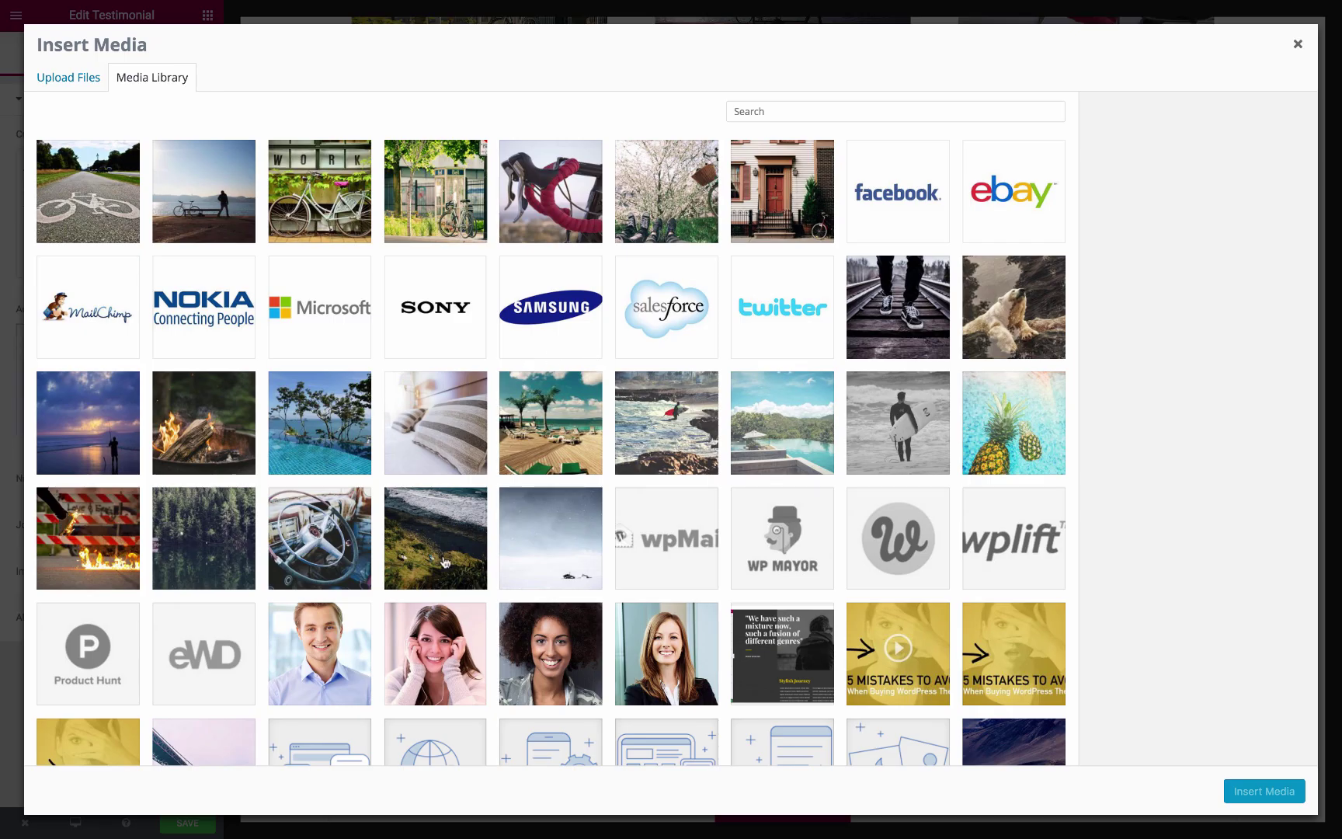
click(544, 642)
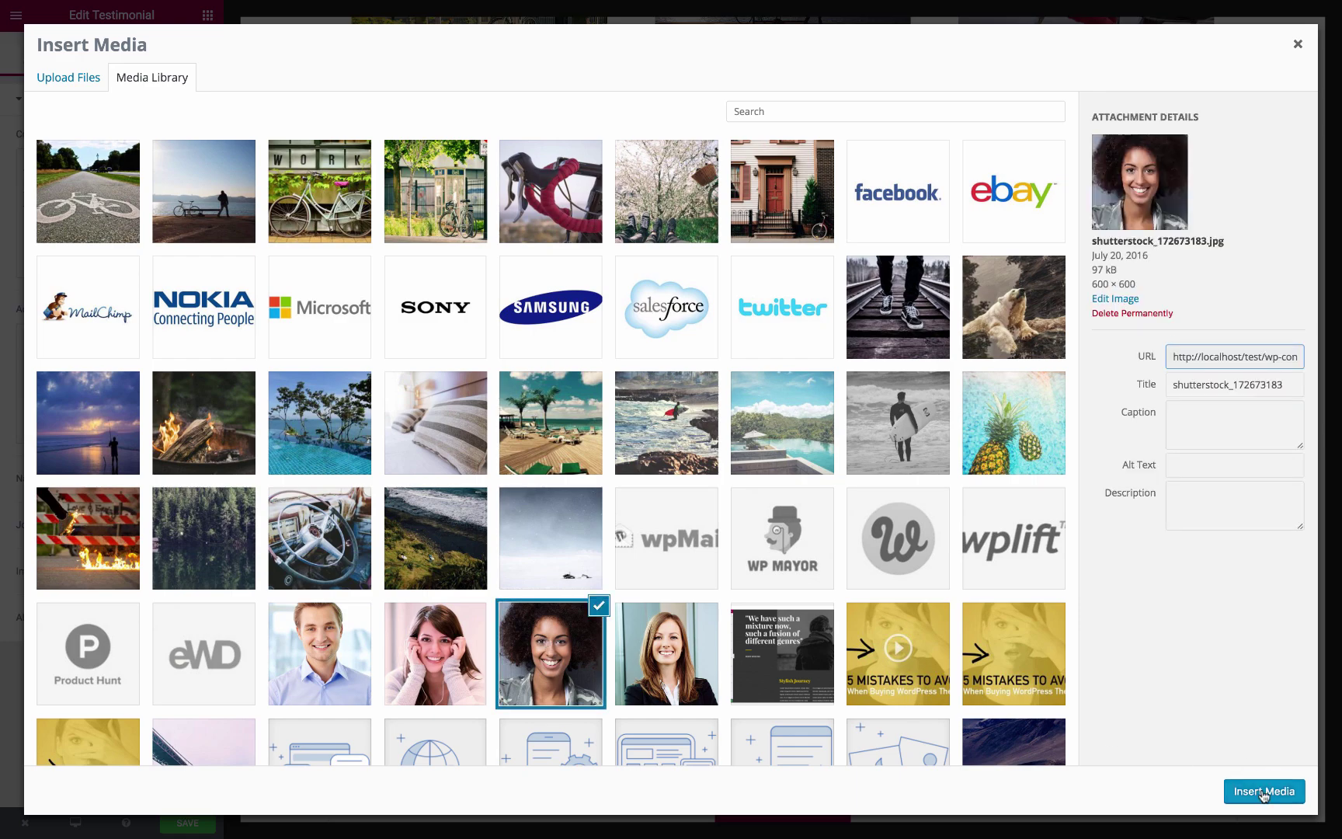
click(1263, 793)
triple_click(154, 478)
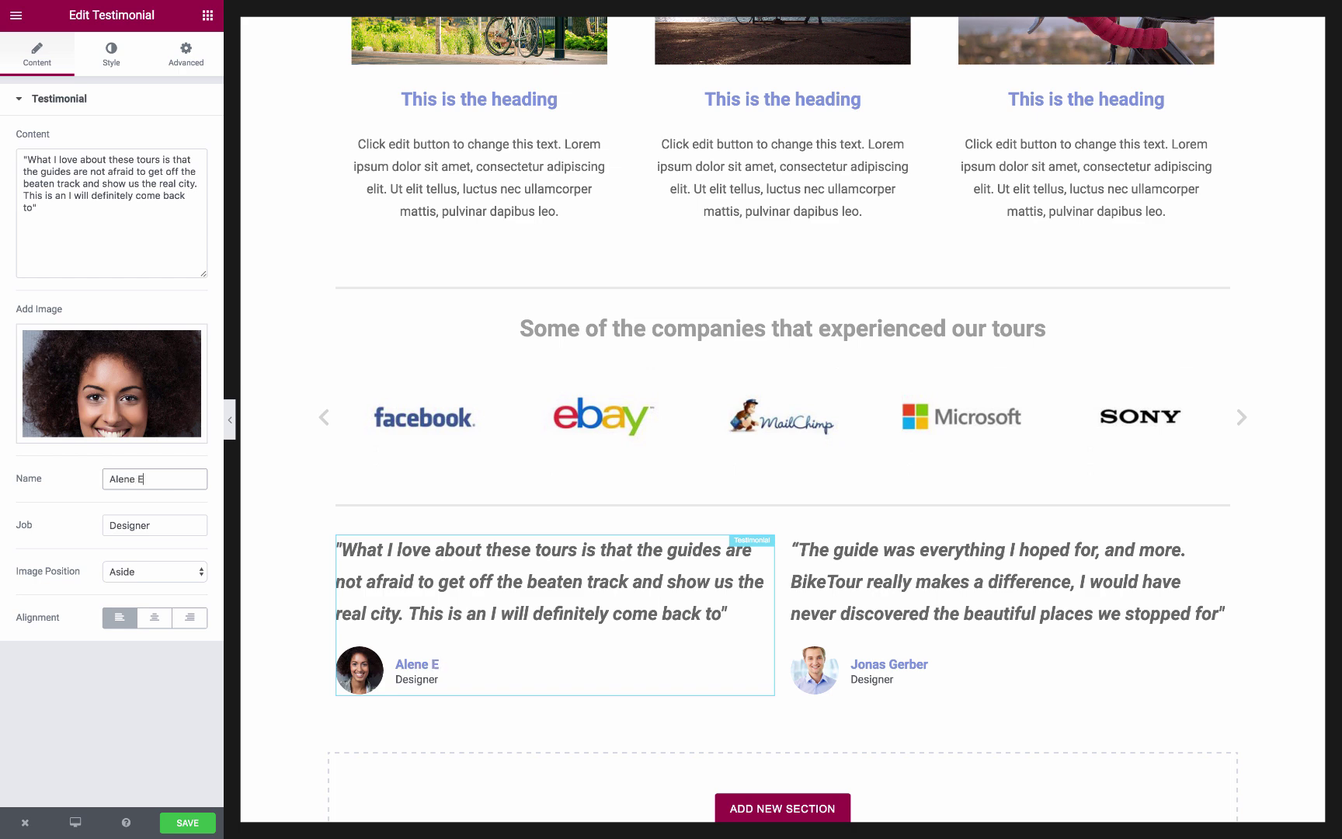
text(lvine)
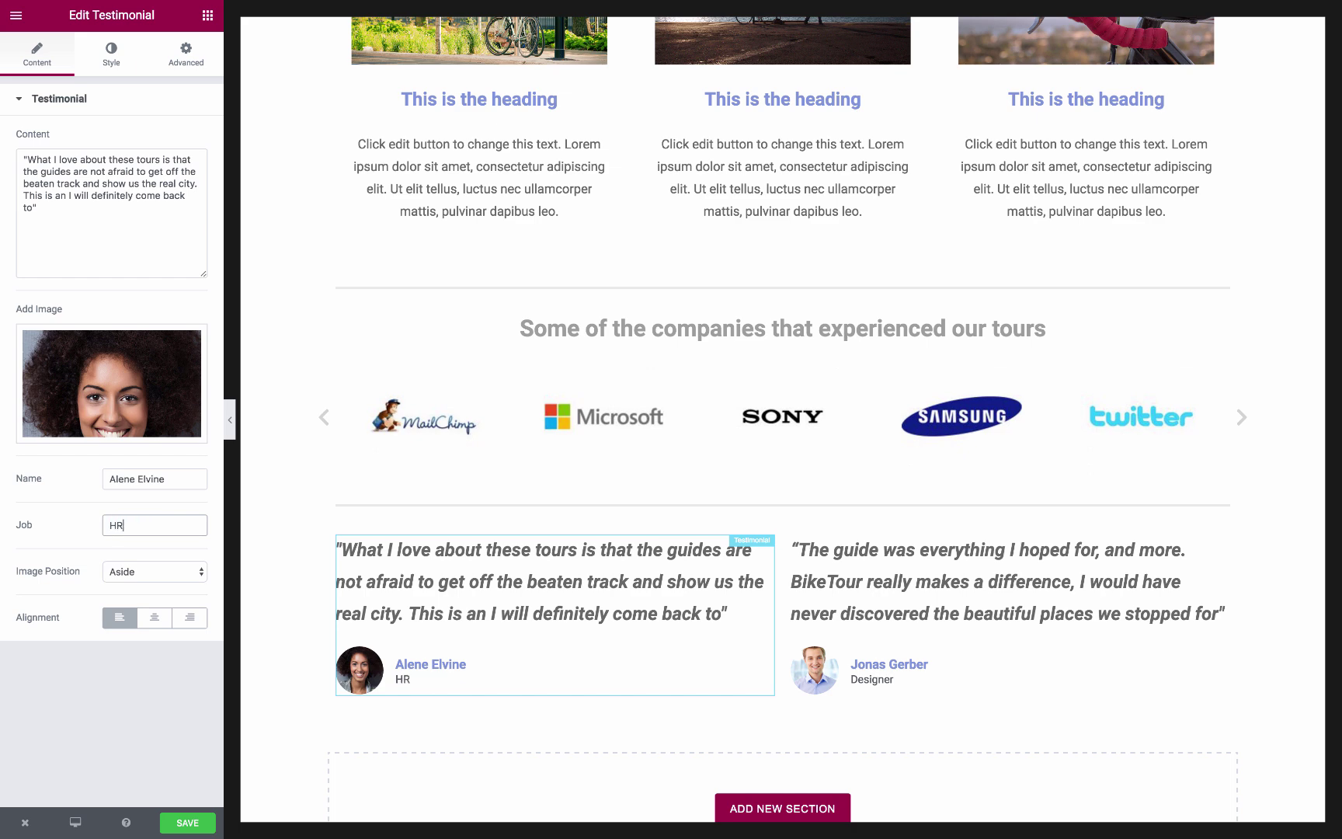
text( manager)
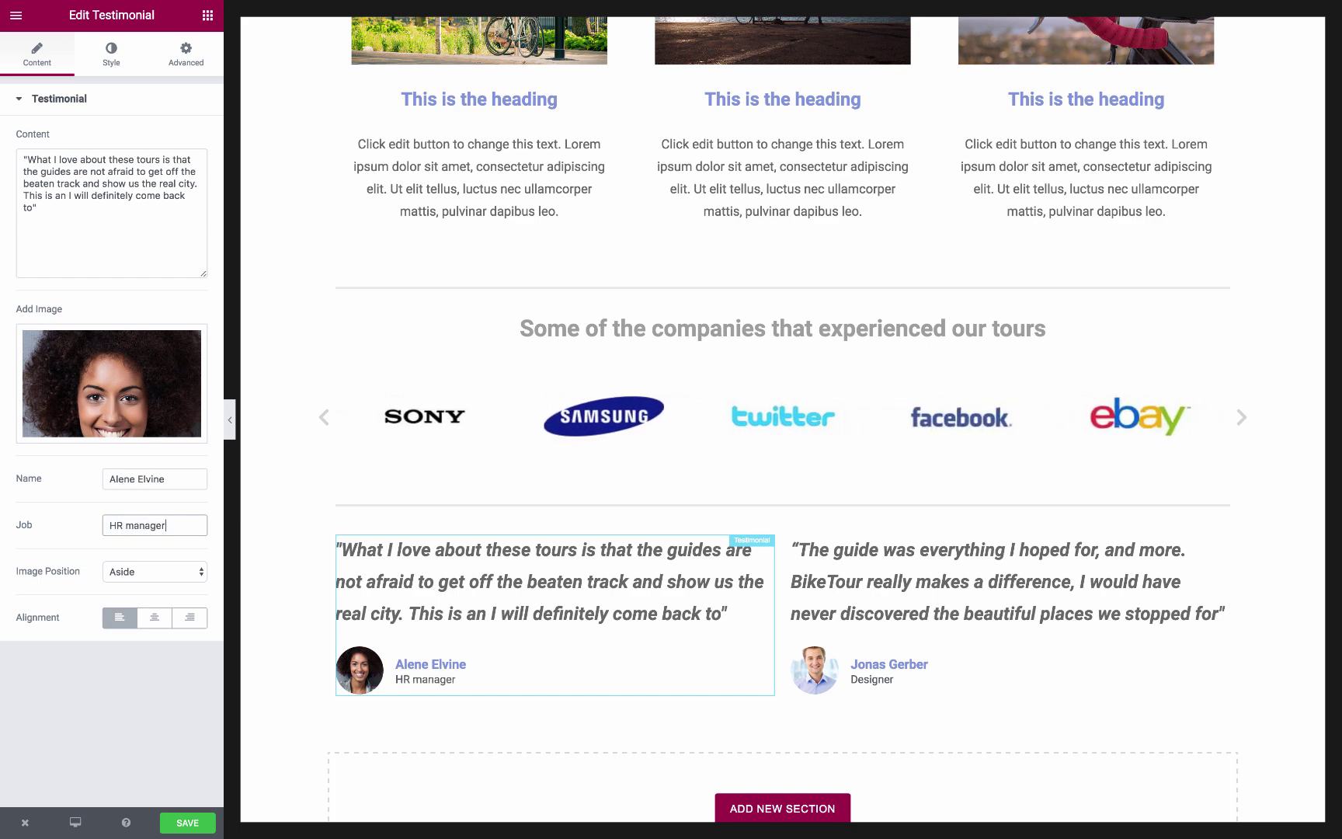
scroll(578, 573, down, 2)
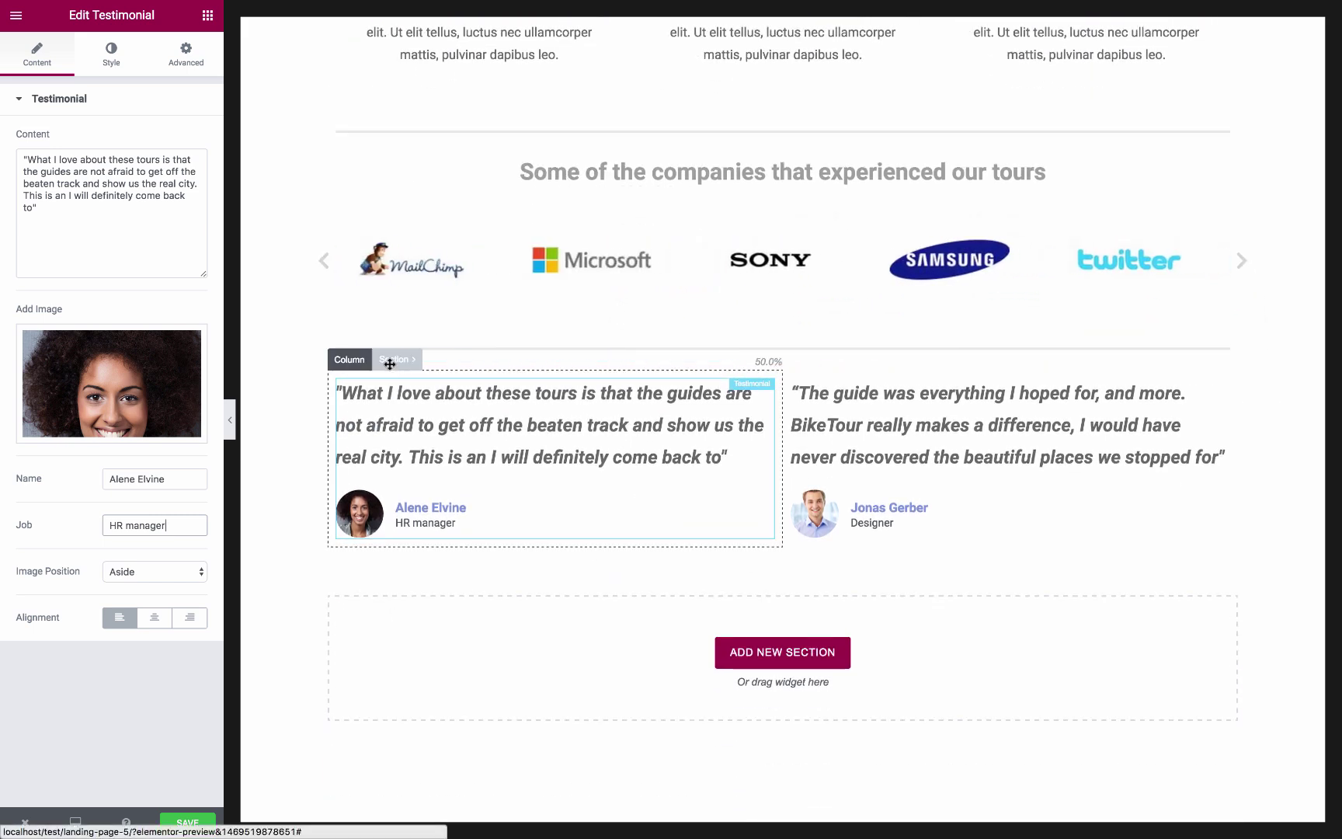
Step: Give the testimonials section 40 px padding top and bottom
click(398, 360)
click(178, 73)
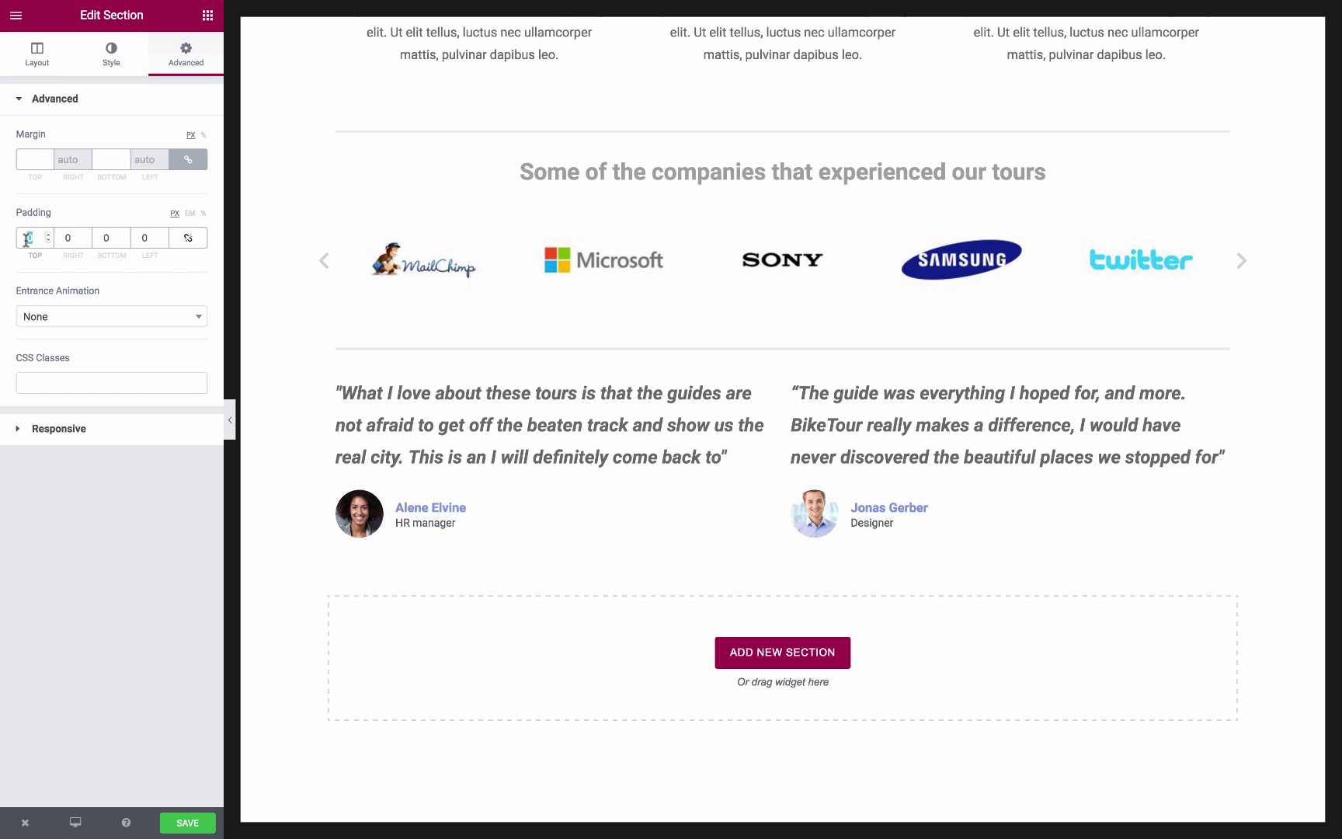
text(4040)
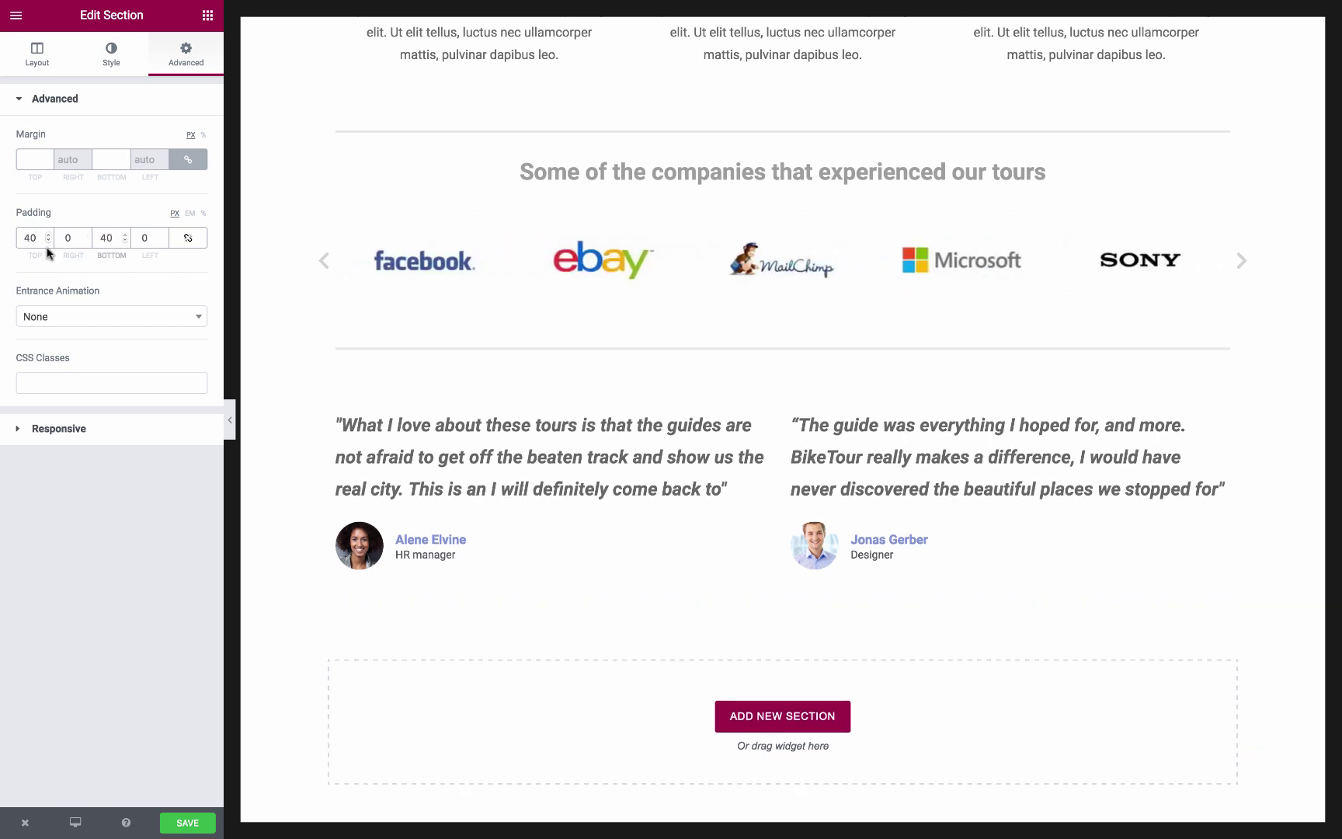
Step: Set the testimonials section's column gap to Wider
click(37, 53)
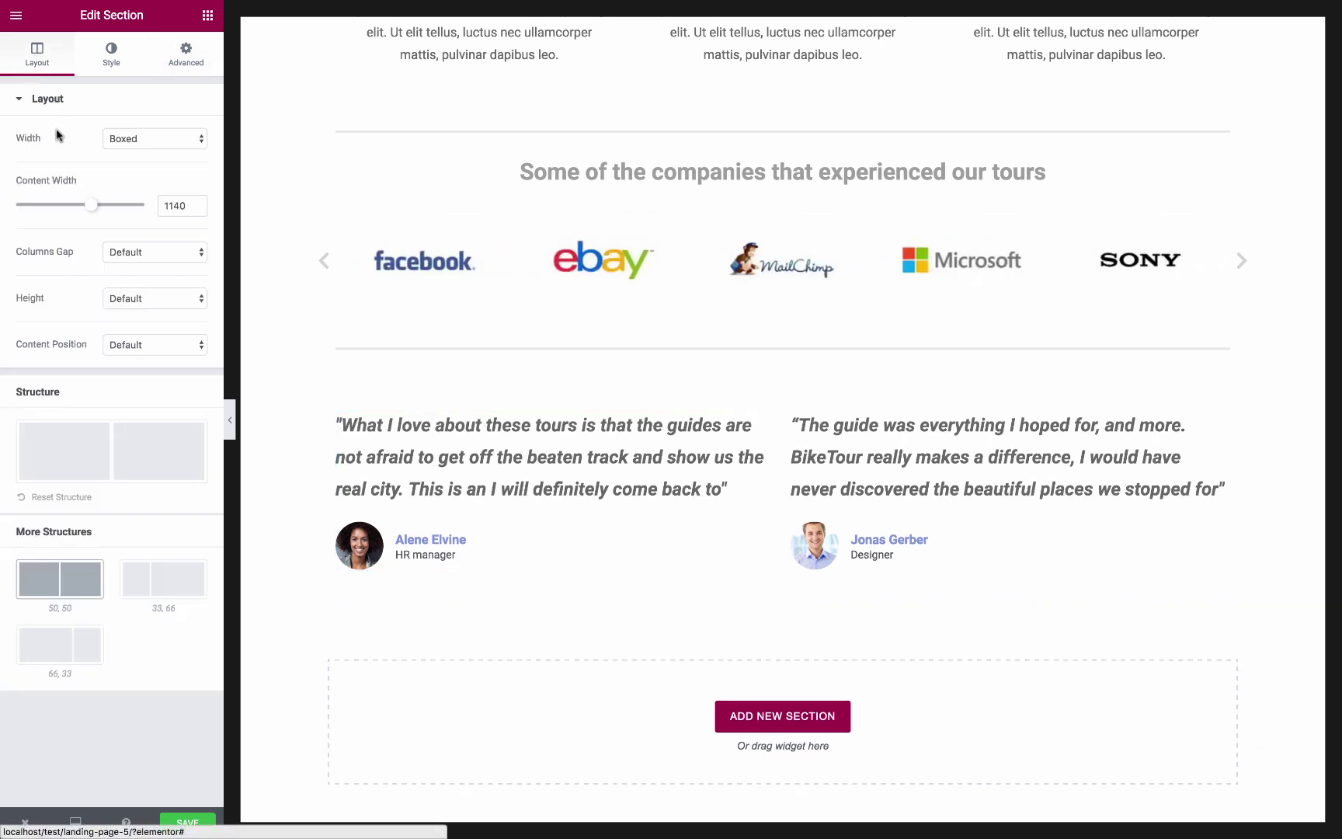
click(142, 299)
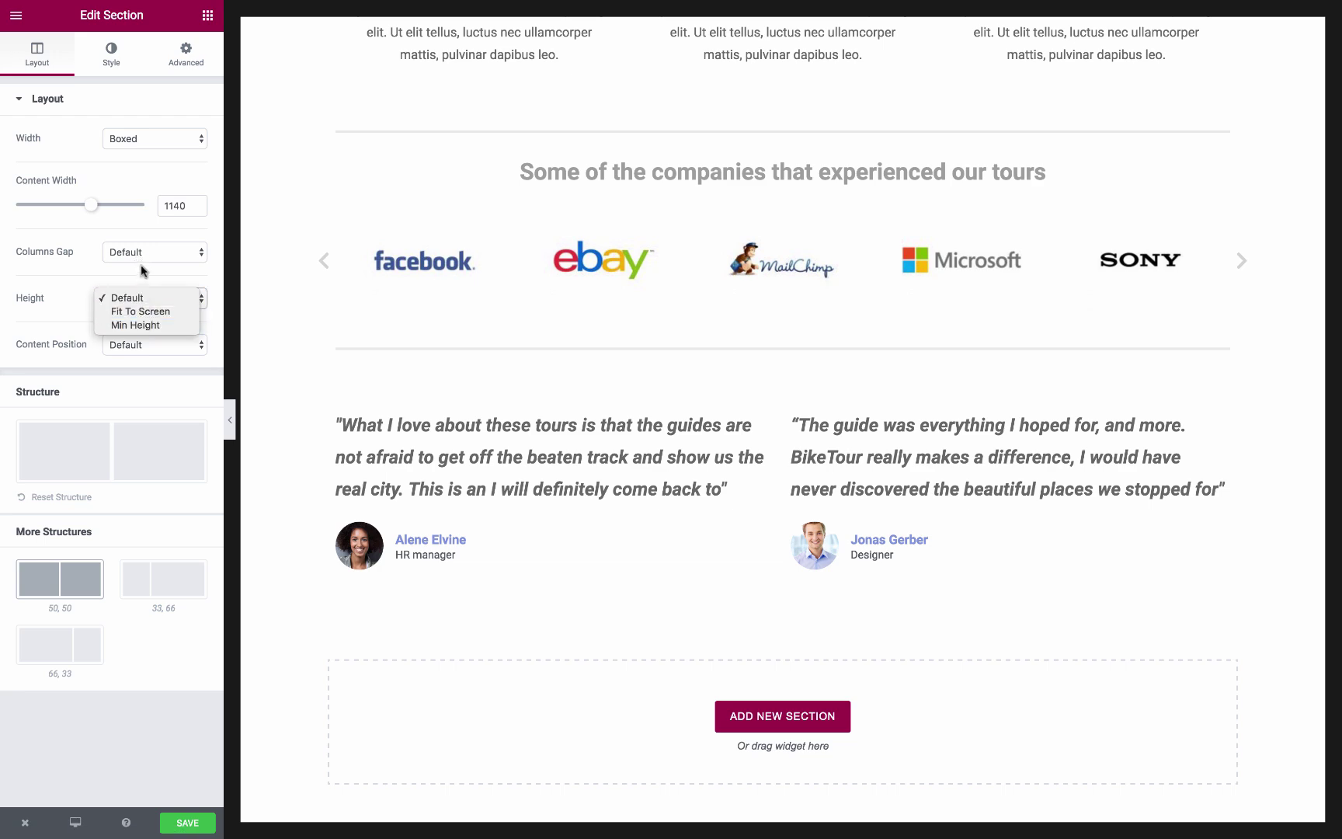
click(140, 260)
key(Escape)
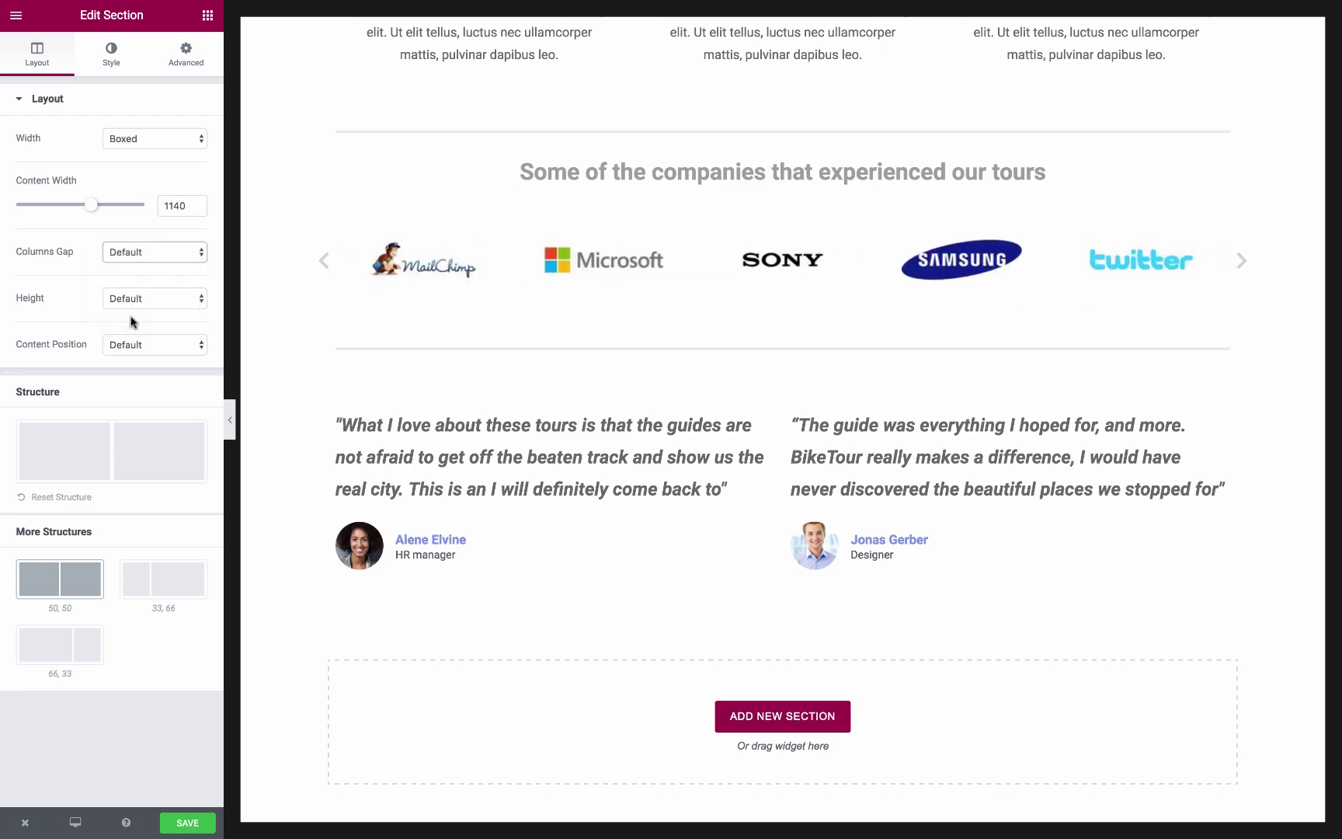
key(Down)
key(Down)
key(Down)
scroll(400, 401, down, 5)
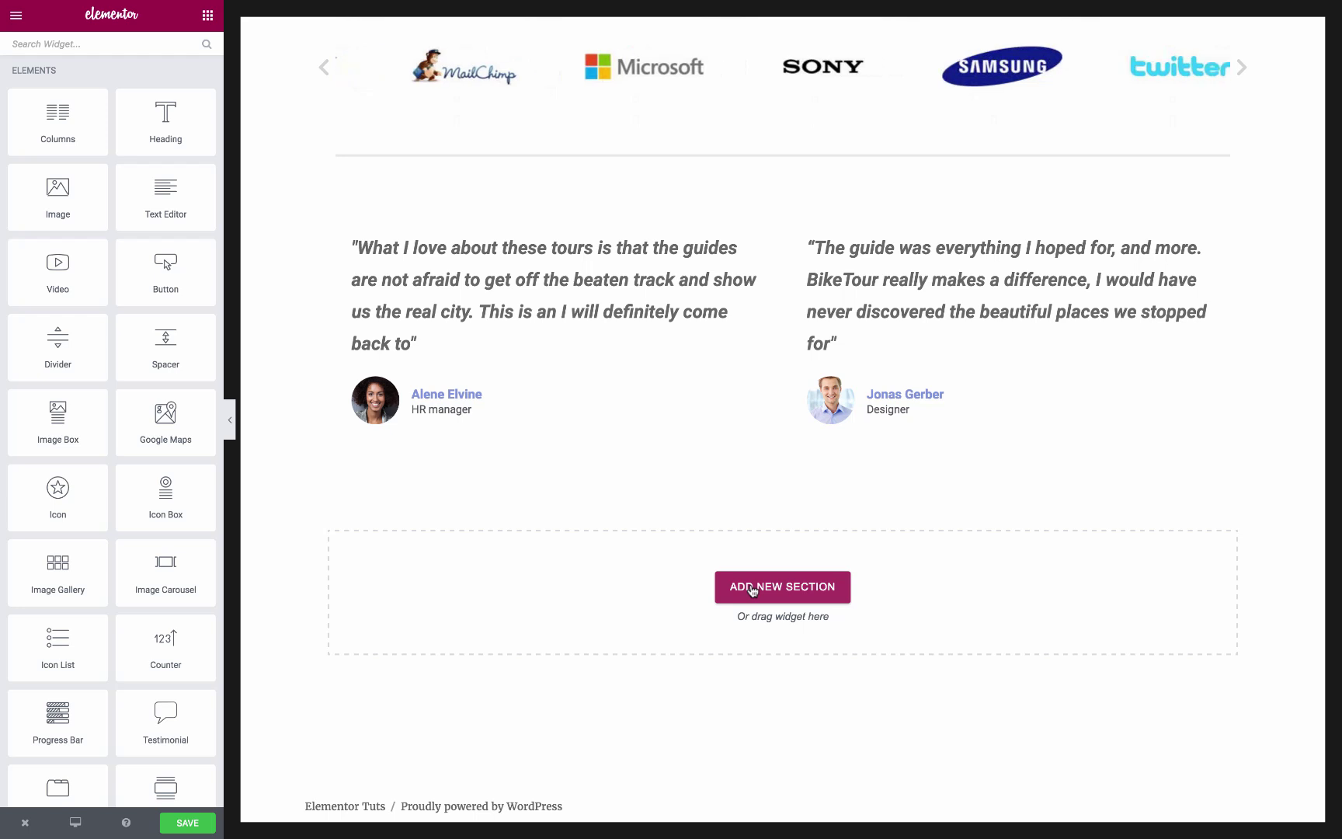
Step: Add a two-column section with the heading 'Enjoy the bike ride of your life' on the left
click(750, 590)
click(660, 635)
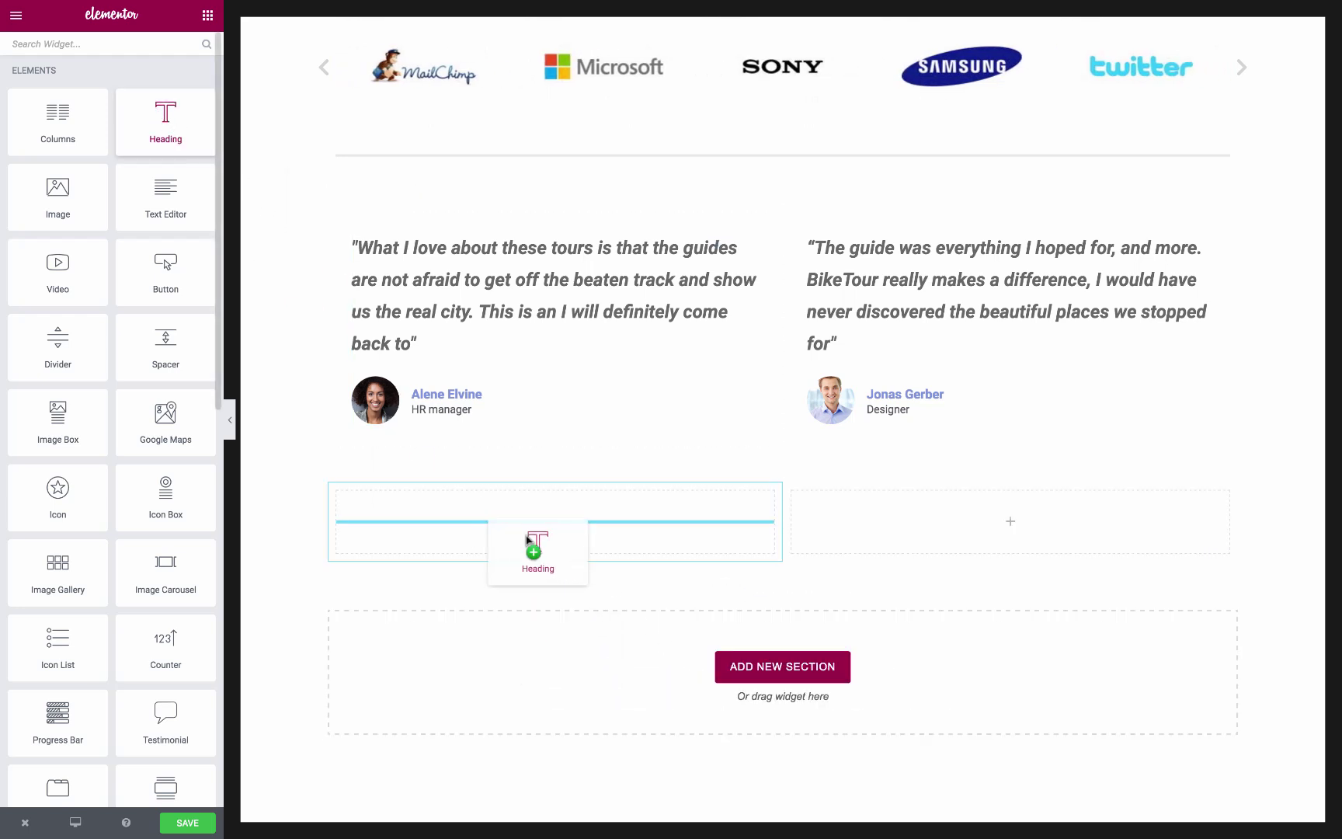
drag(201, 148, 533, 544)
triple_click(90, 160)
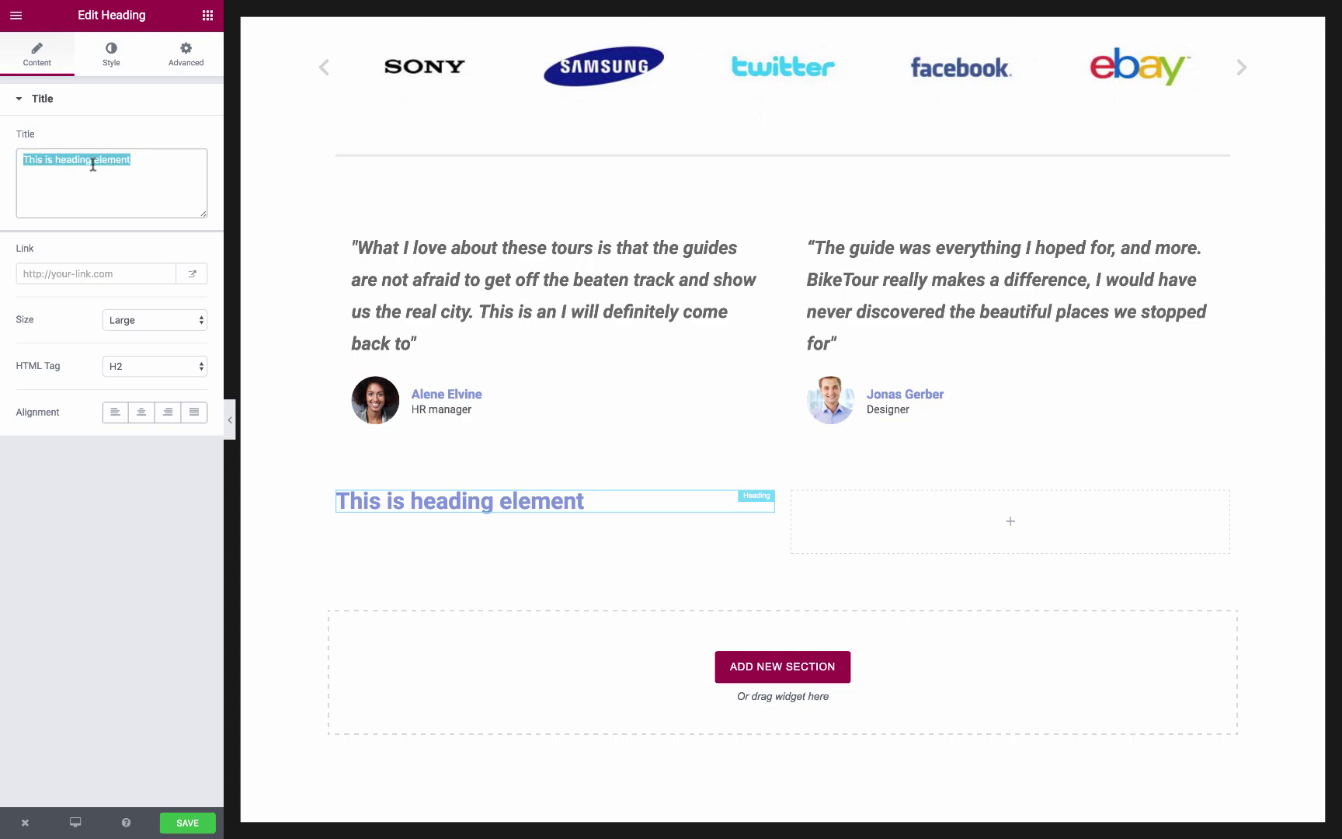
text(Enjoy the bike ride of your life)
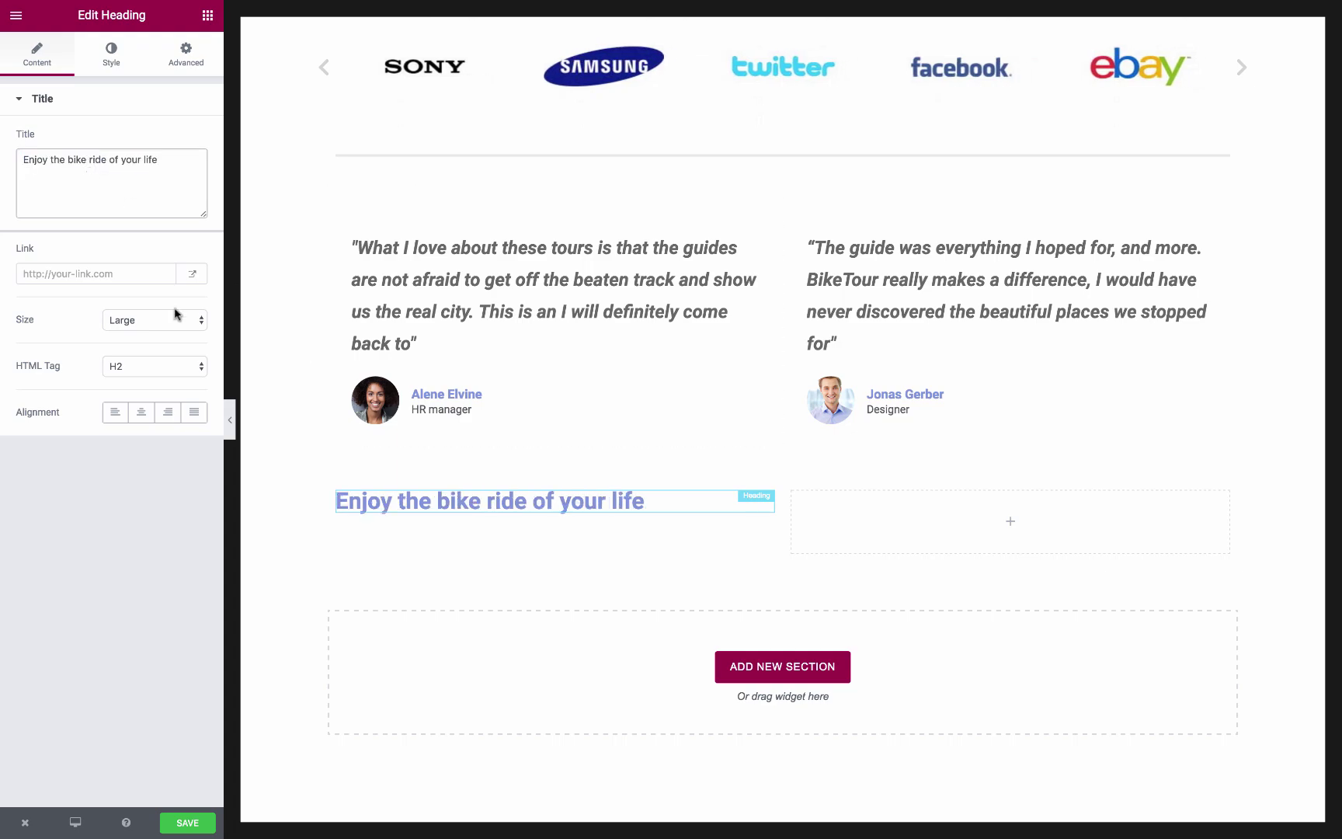
Step: Place a 'Join Our Next Tour' button in the new section's right column
scroll(567, 368, up, 15)
scroll(746, 233, up, 5)
scroll(751, 193, down, 6)
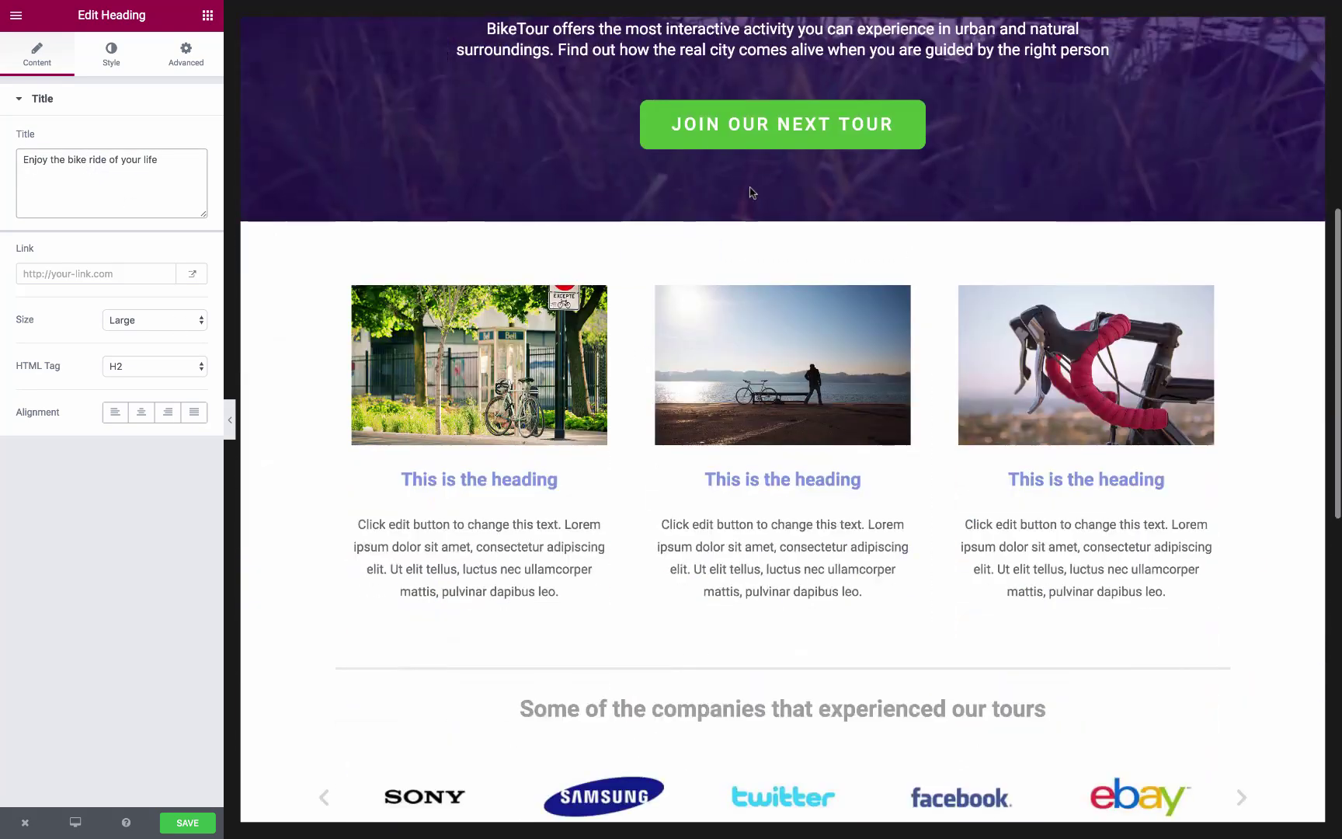
click(730, 122)
mouse_move(730, 122)
mouse_down()
mouse_move(865, 726)
mouse_move(891, 433)
mouse_up()
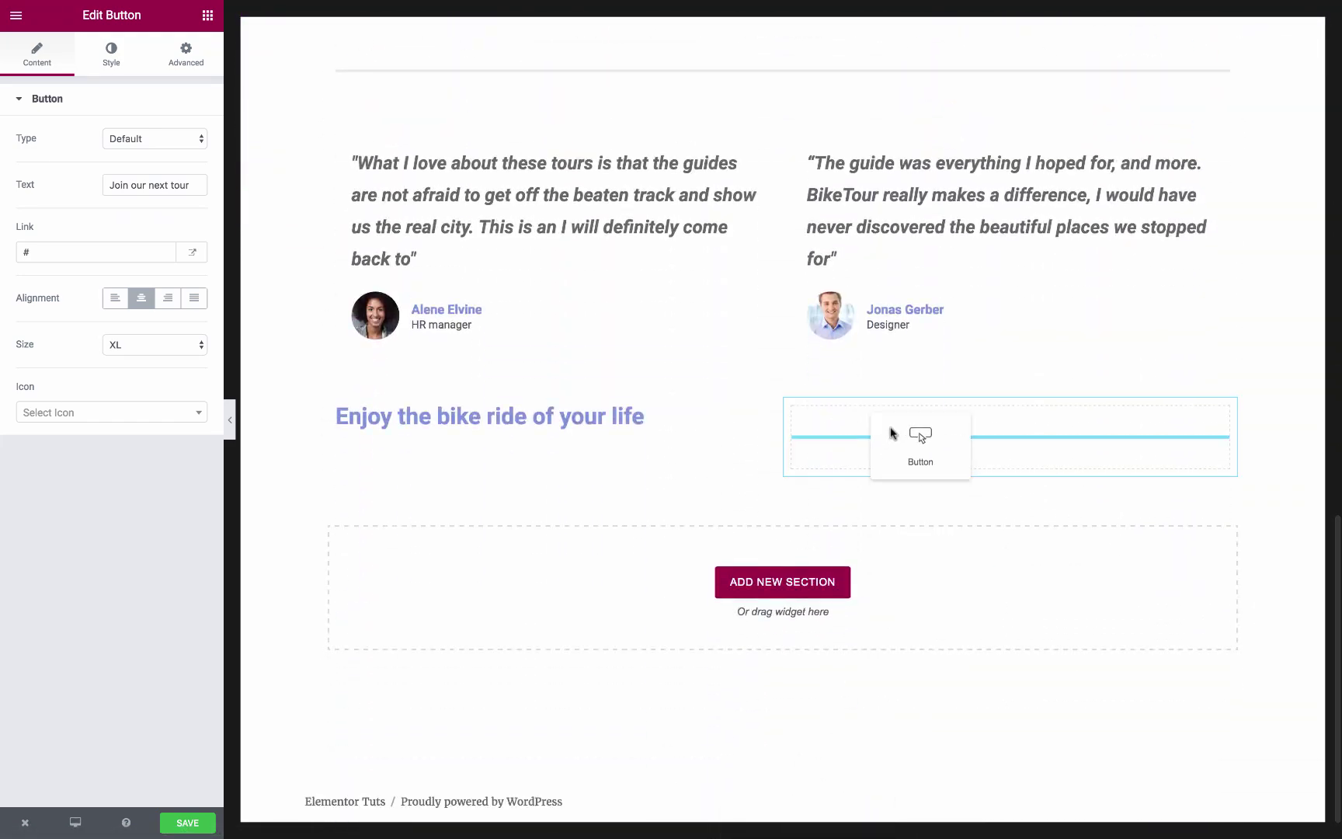
click(859, 371)
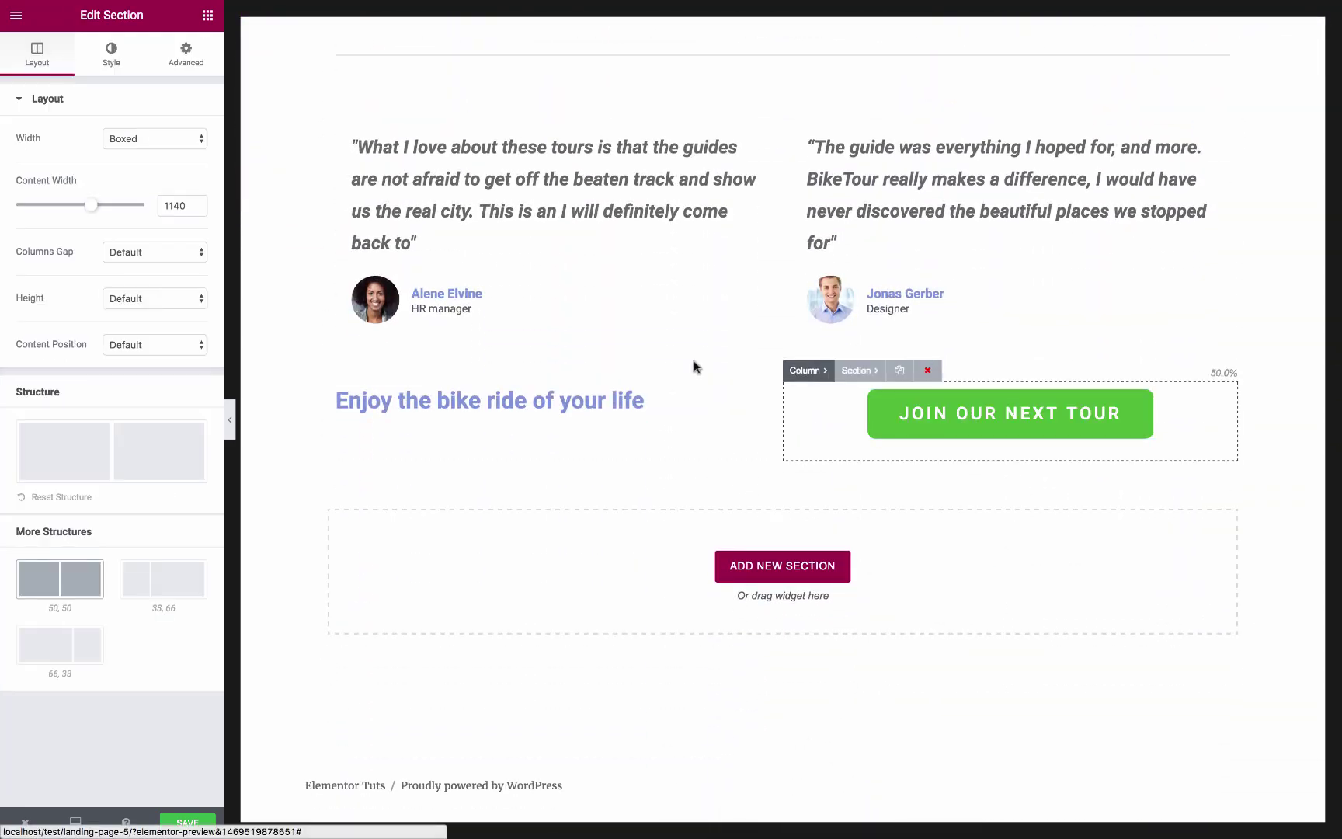
Step: Give the call-to-action section a classic purple background
click(111, 54)
click(116, 160)
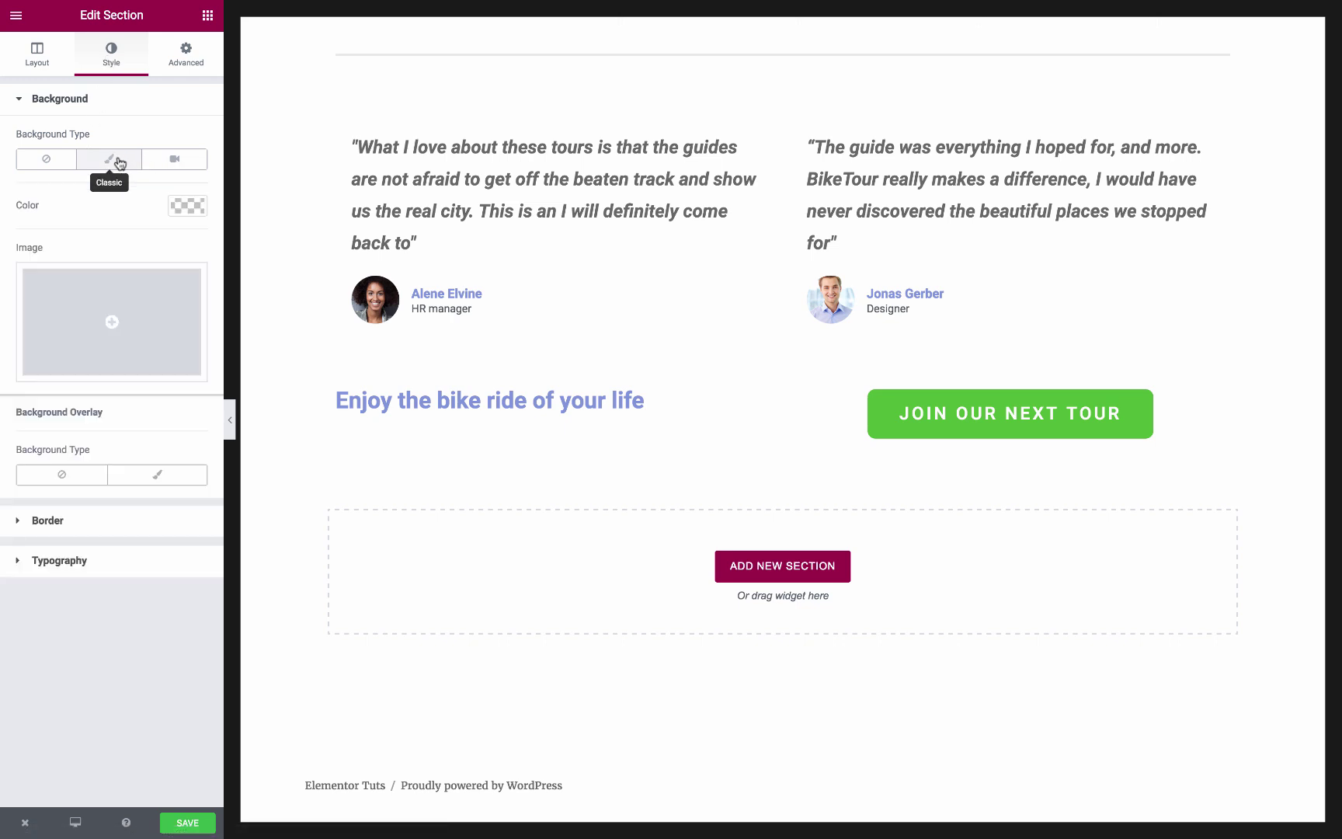
click(188, 205)
click(151, 381)
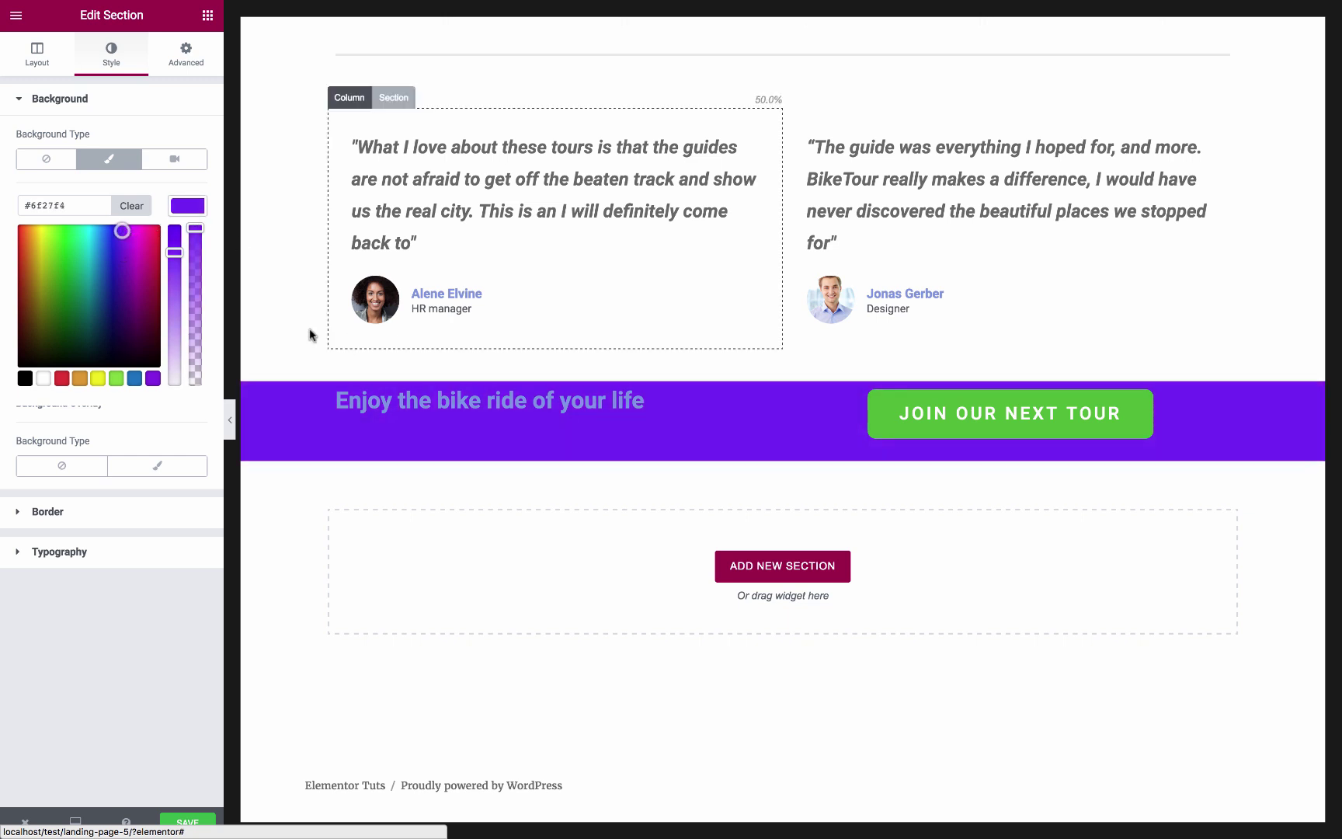
Step: Set the section height to Min Height with a minimum of 200
click(47, 55)
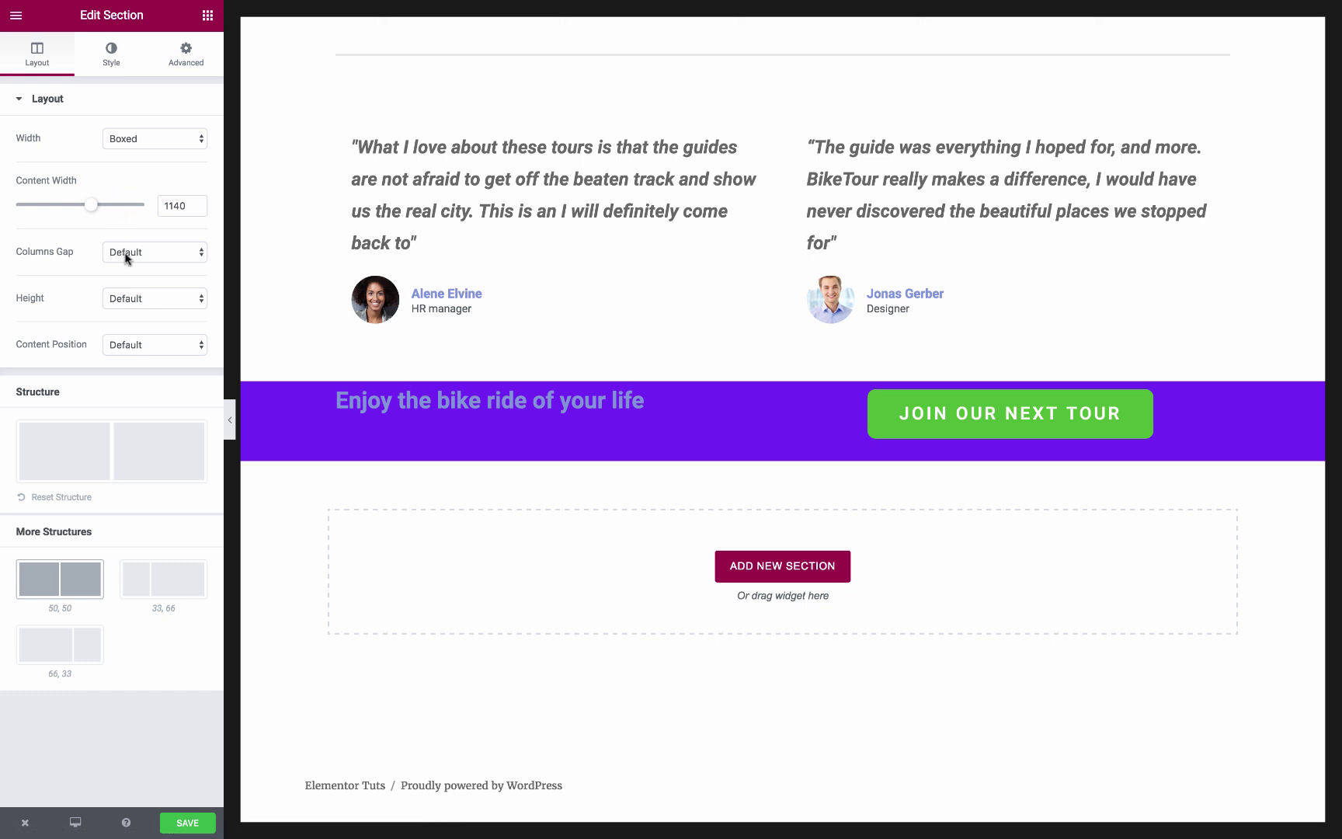
click(148, 300)
click(113, 322)
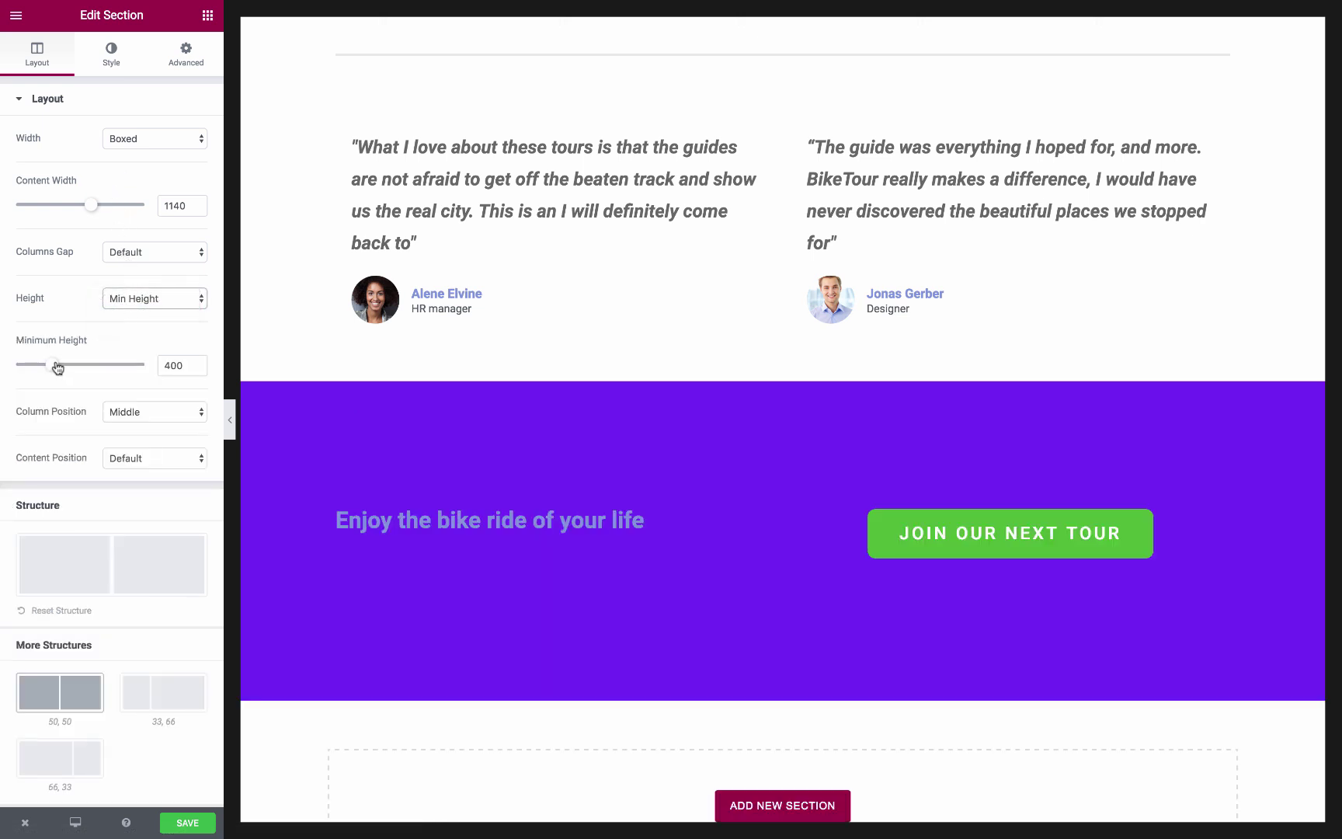
drag(56, 367, 36, 371)
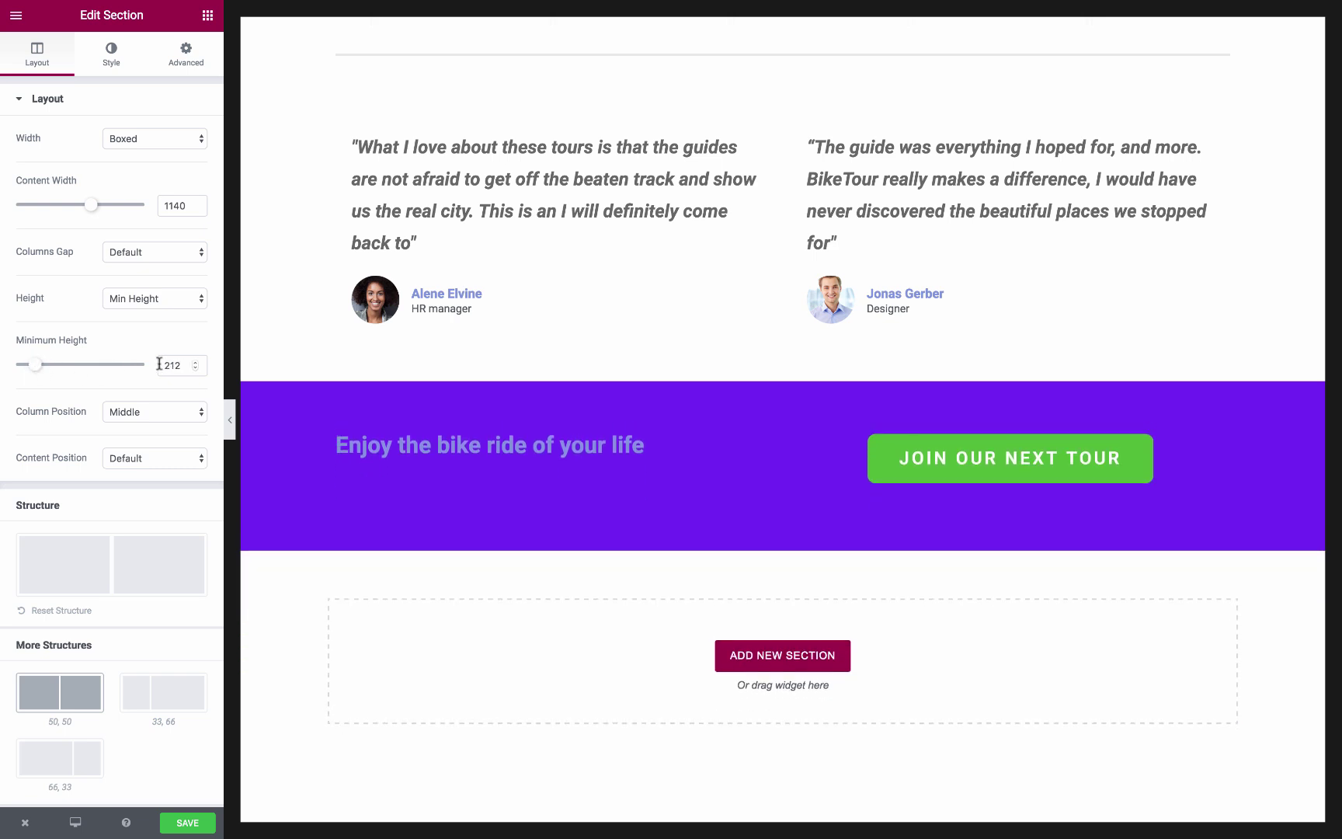
text(200)
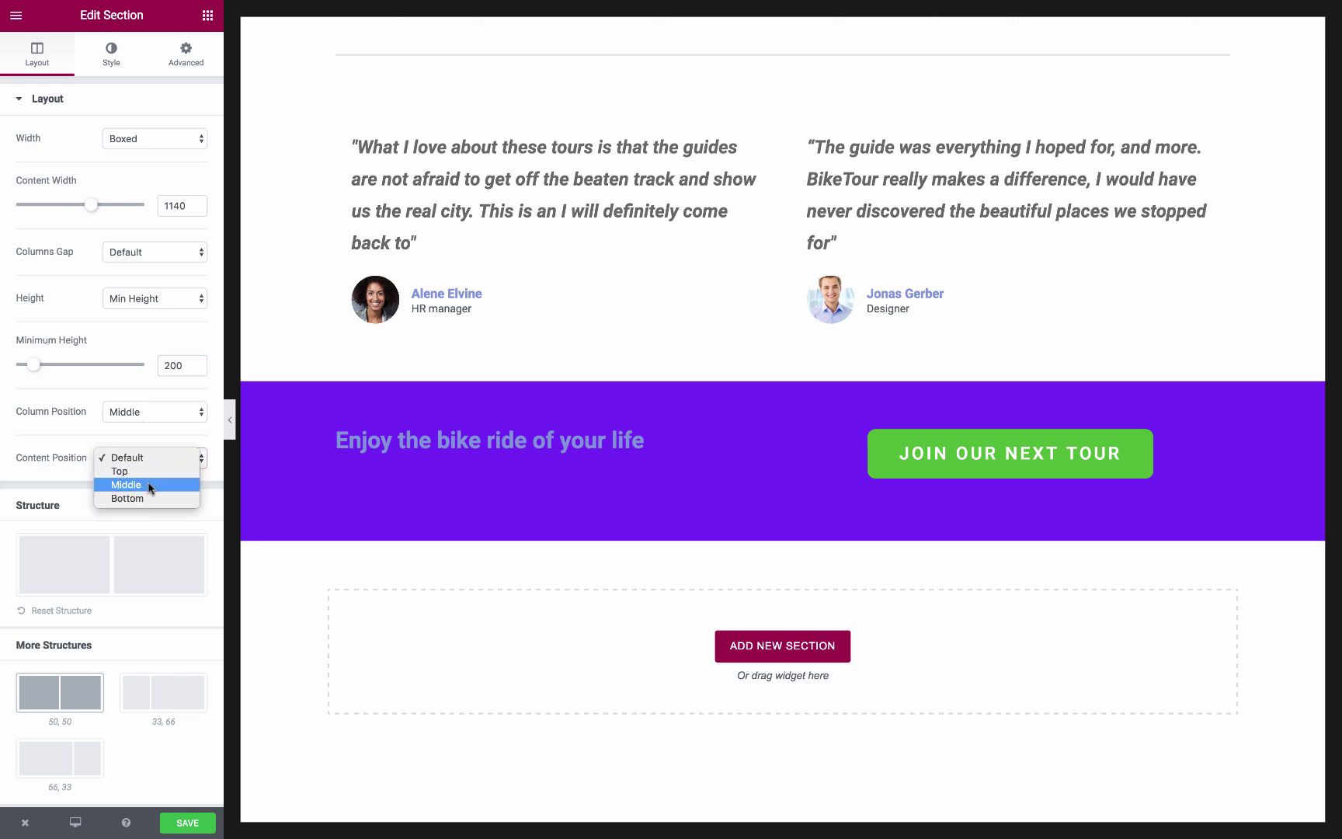
Step: Centre the section content vertically and make the heading text white
click(149, 488)
click(533, 466)
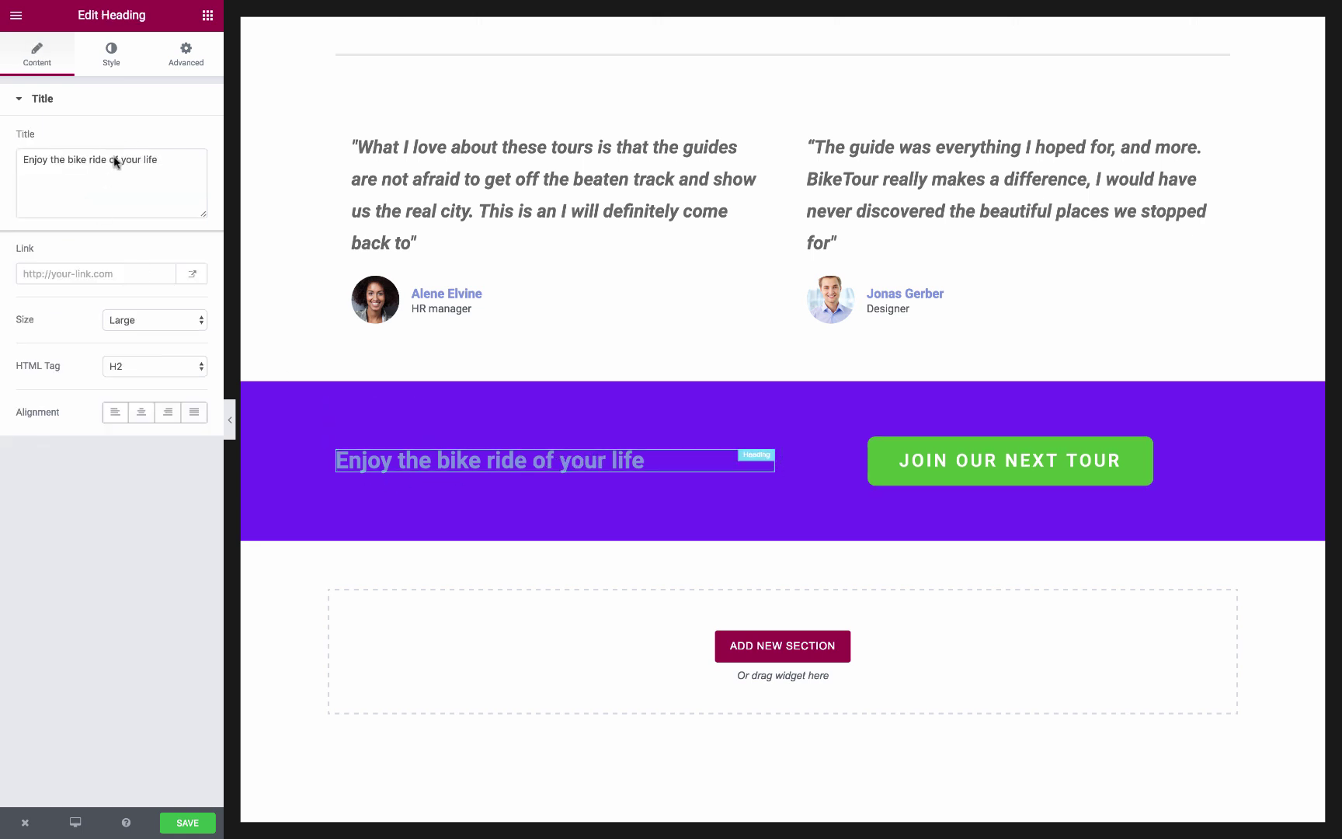
click(111, 69)
click(187, 140)
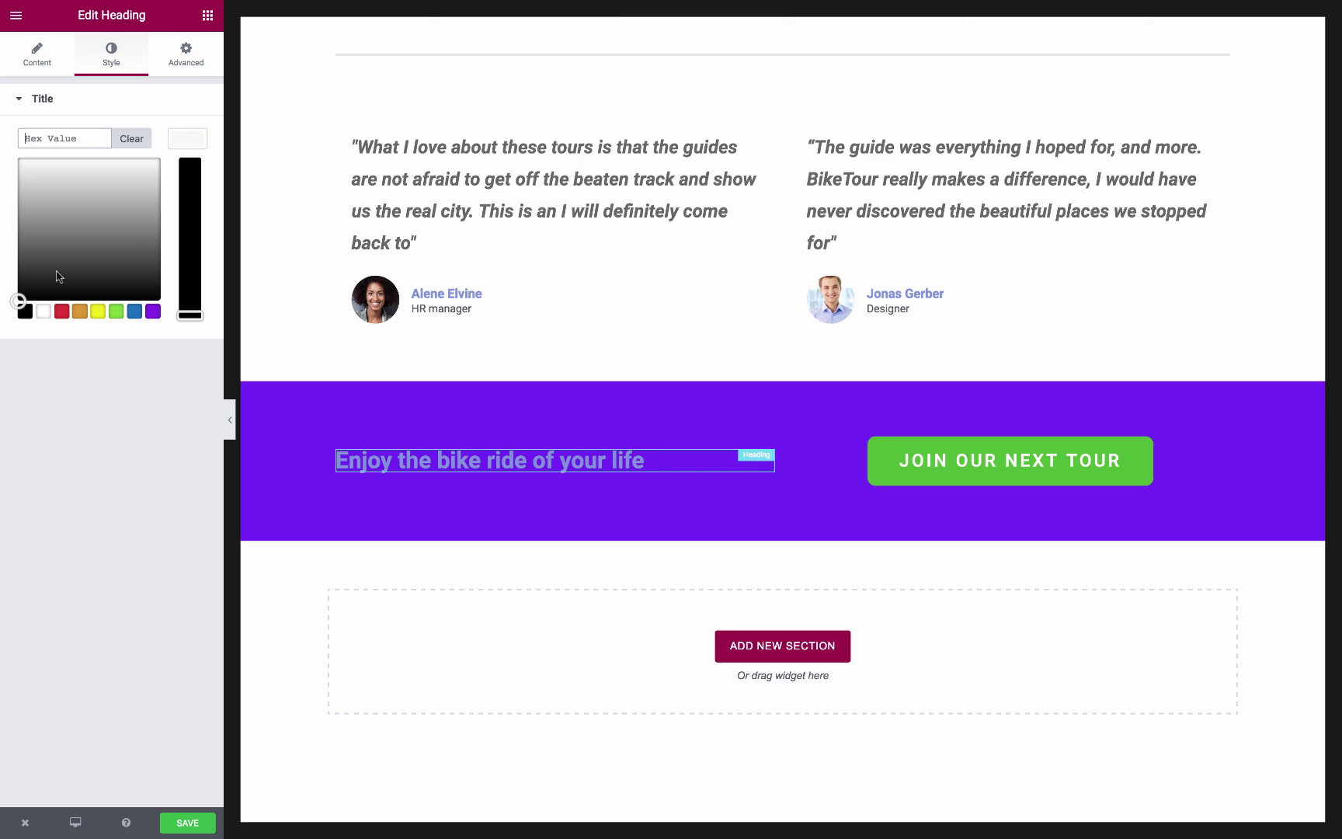
click(43, 311)
Step: Set the heading to custom typography at size 39
click(188, 138)
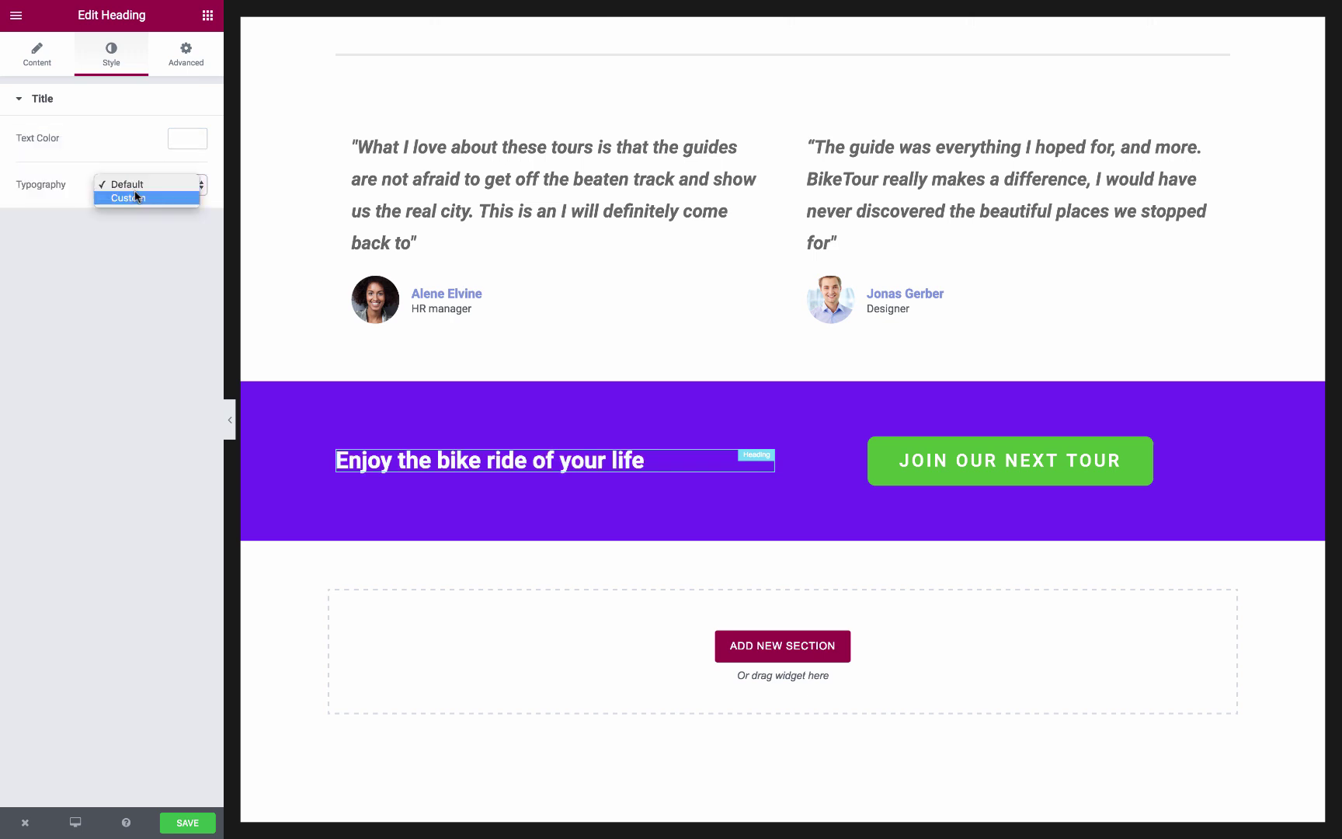
click(136, 198)
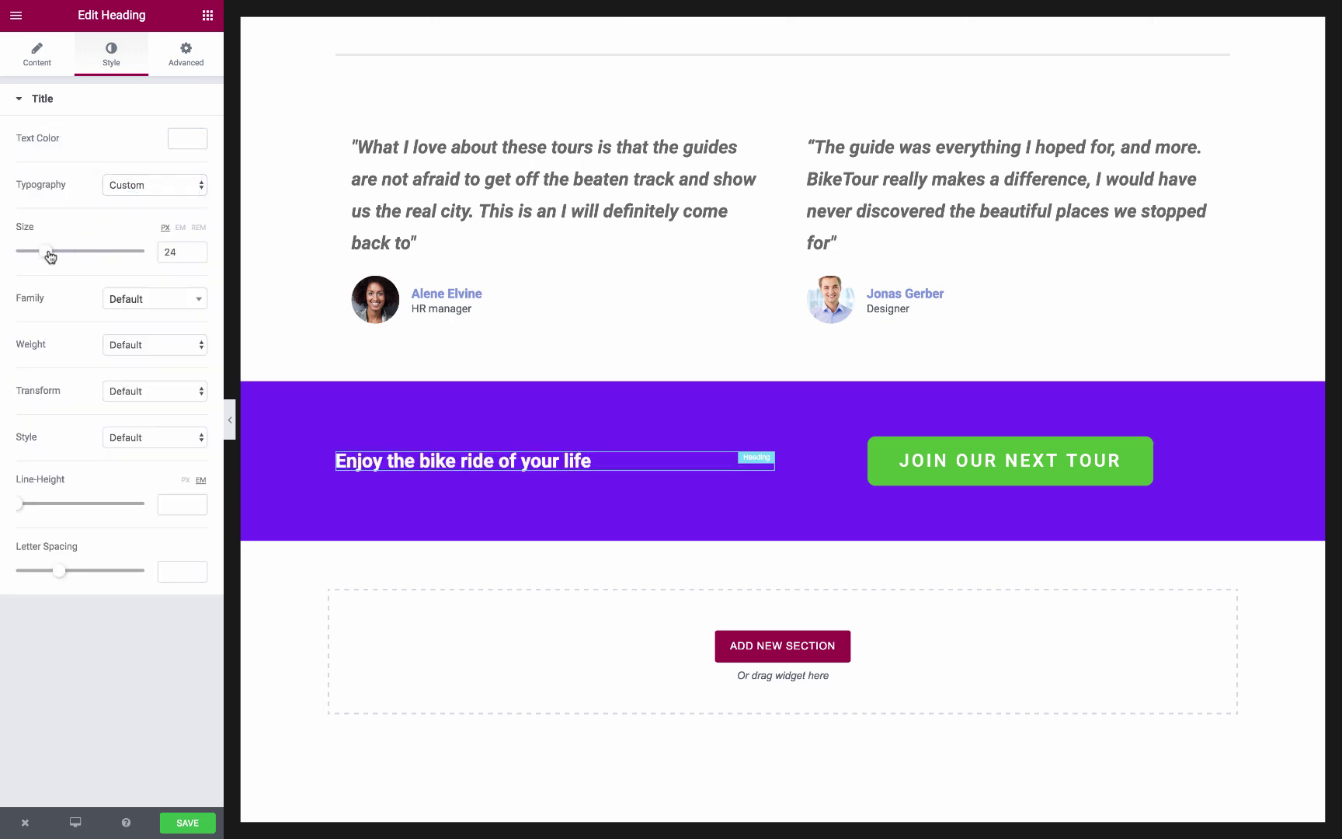
drag(49, 255, 67, 256)
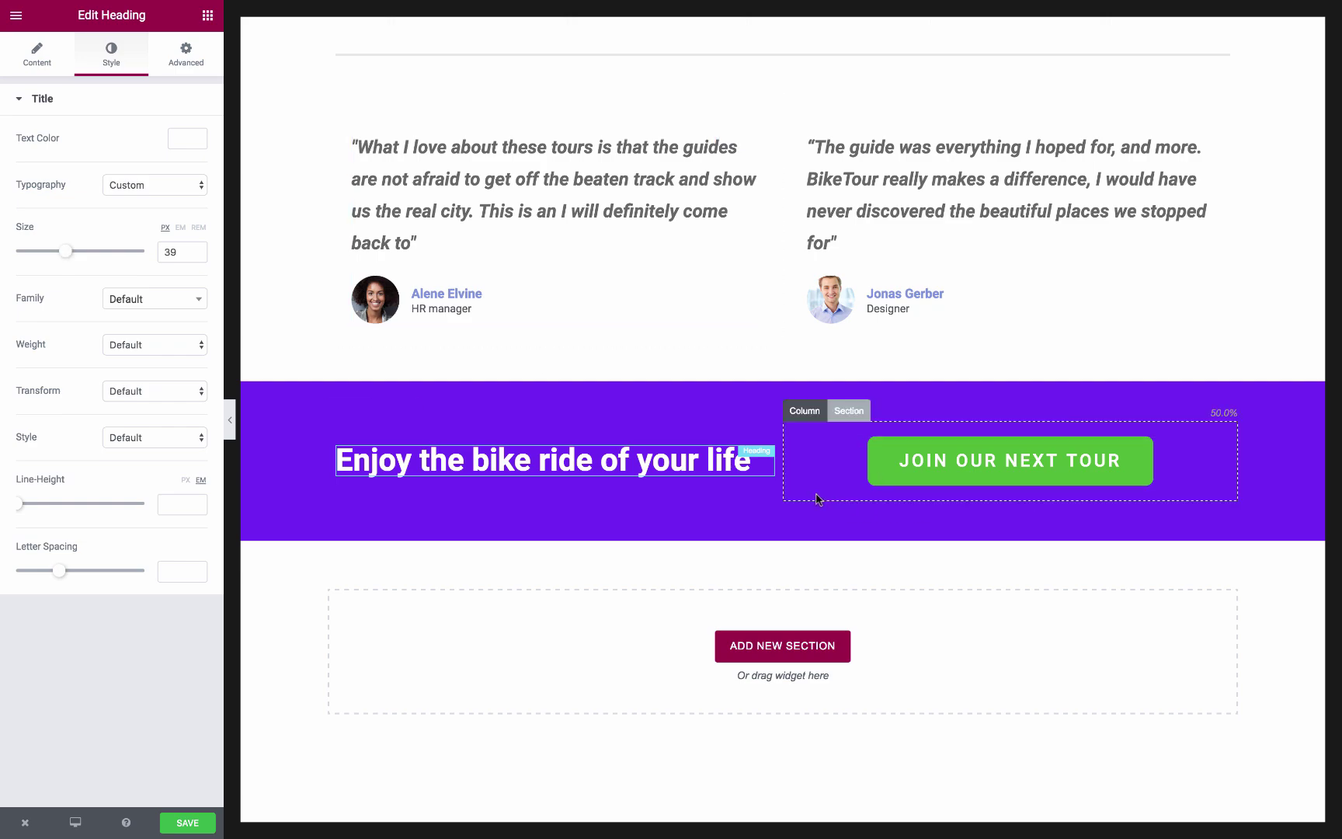
scroll(294, 404, up, 5)
Step: Collapse the editor panel and scroll the preview from the video hero to the purple strip
scroll(293, 404, up, 10)
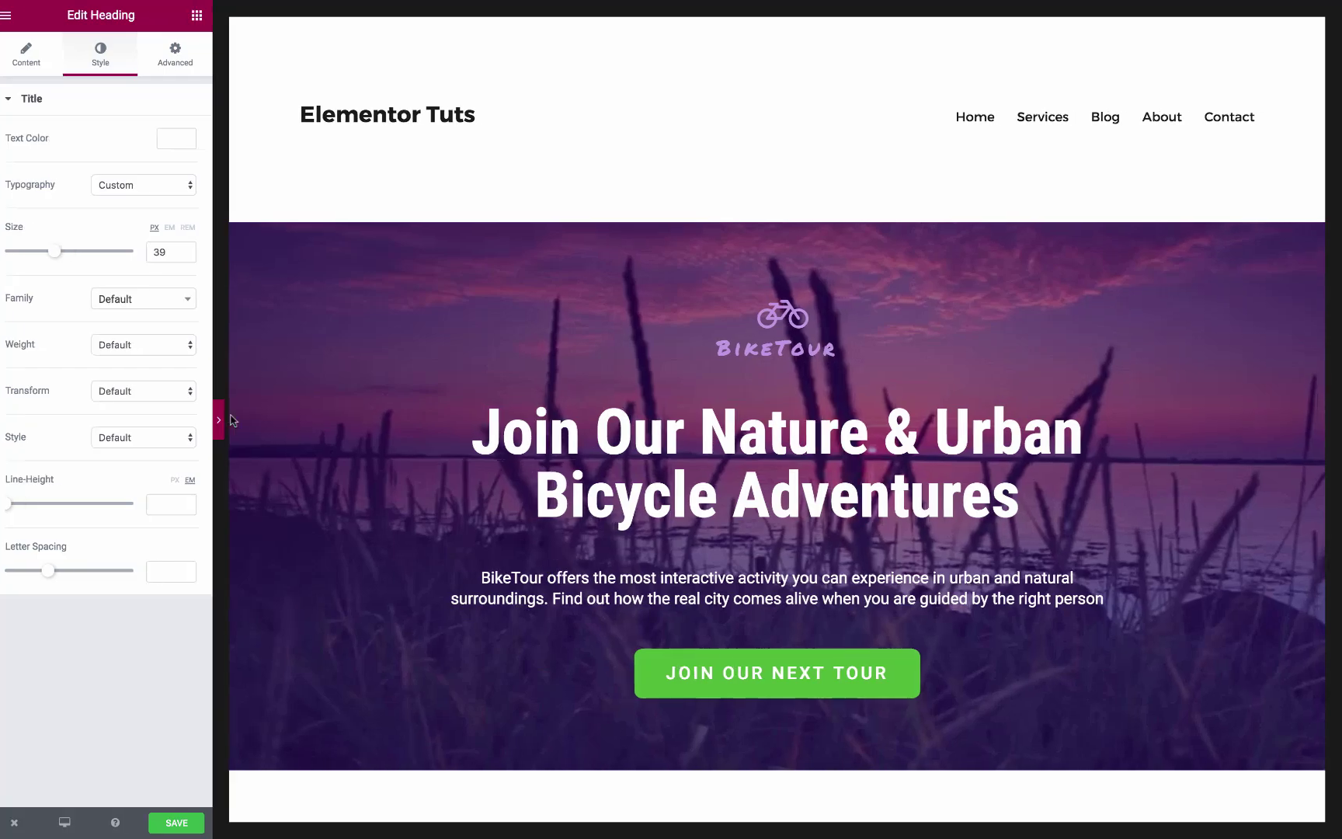
click(234, 420)
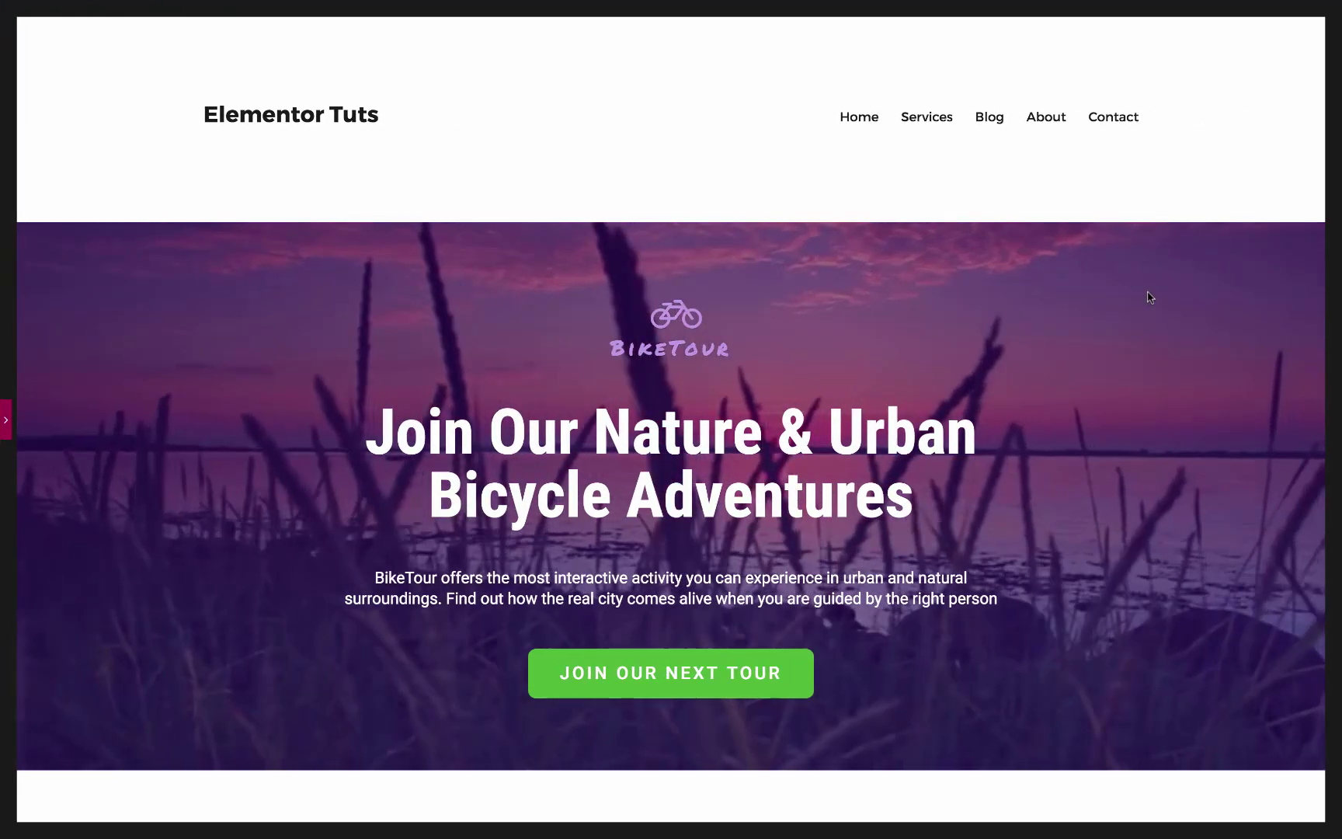
scroll(1149, 307, down, 2)
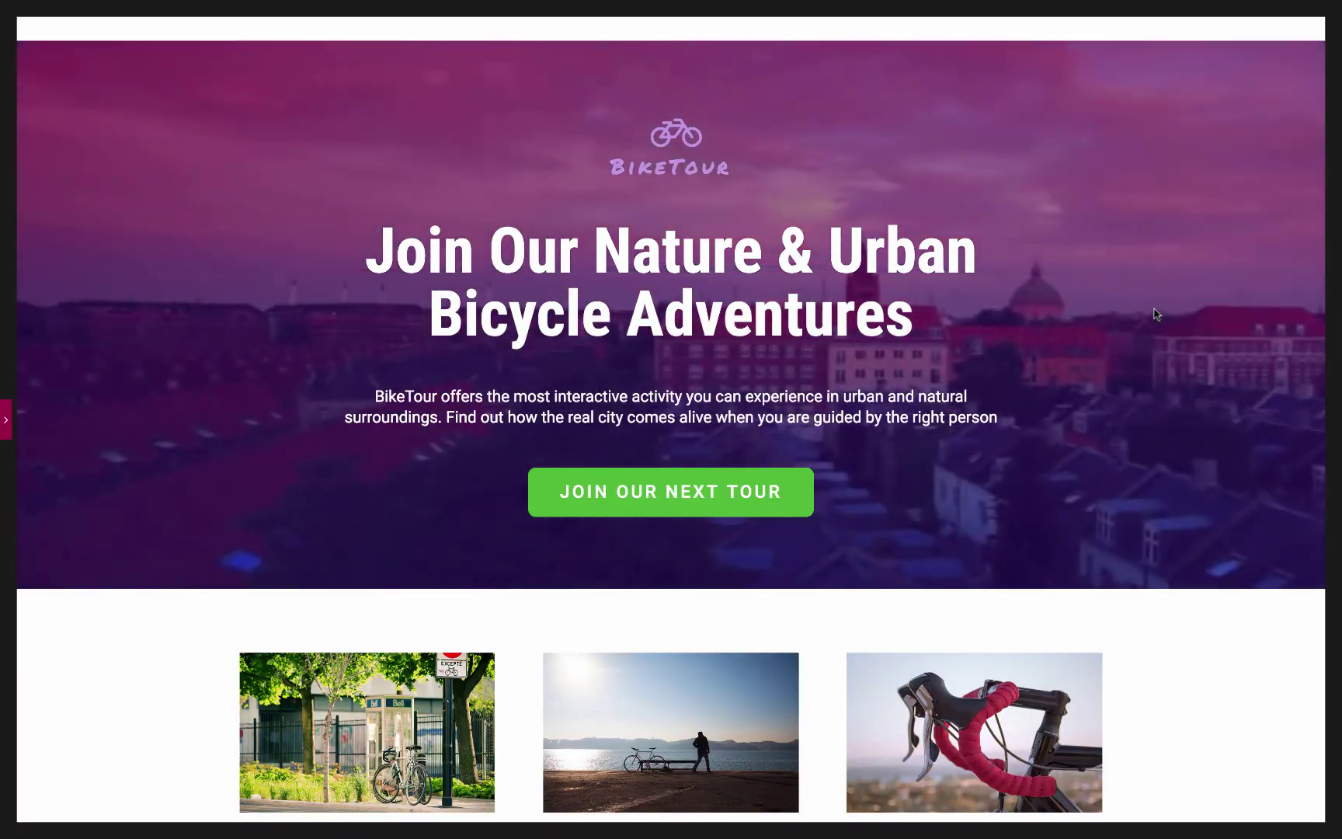
scroll(1155, 313, down, 3)
scroll(1155, 313, down, 2)
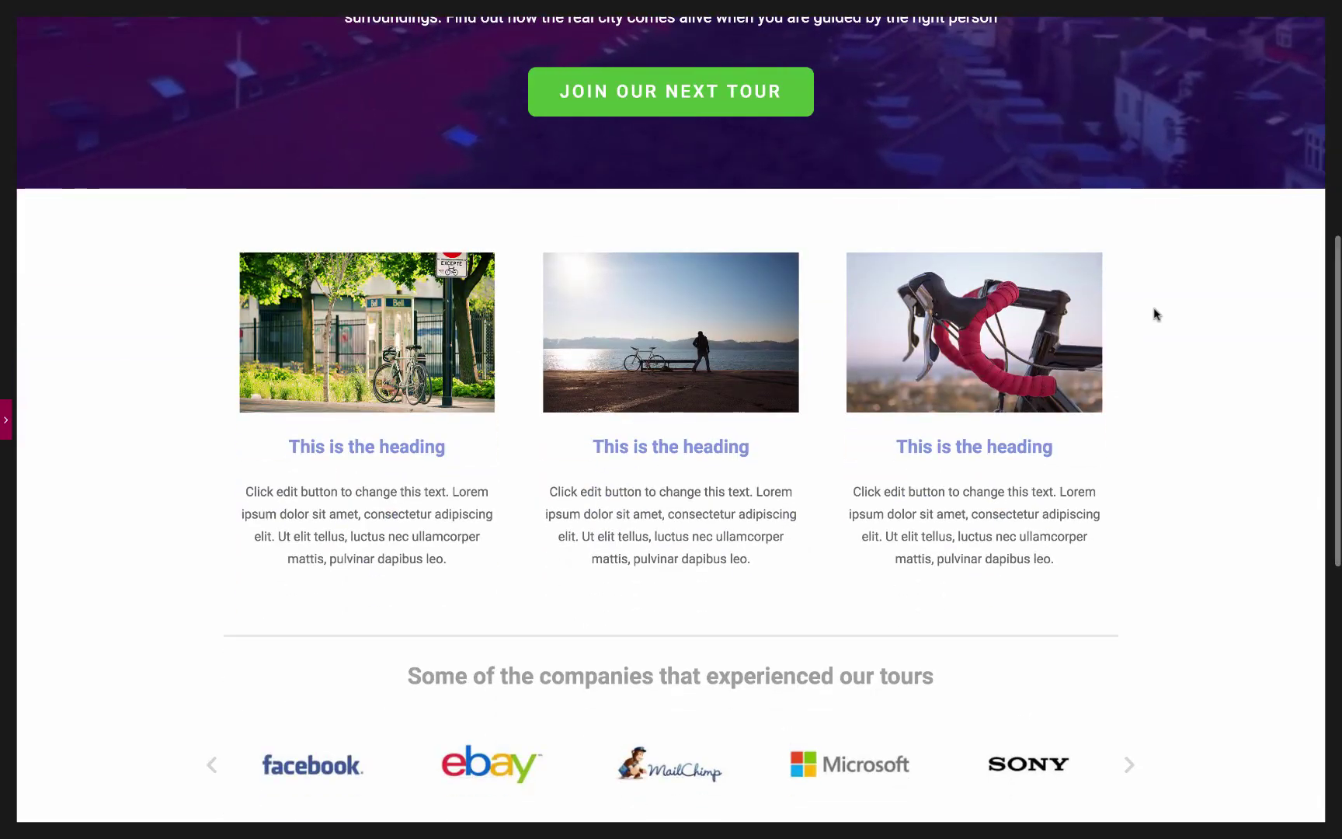
scroll(1155, 313, down, 3)
scroll(1168, 395, down, 1)
scroll(1168, 396, down, 2)
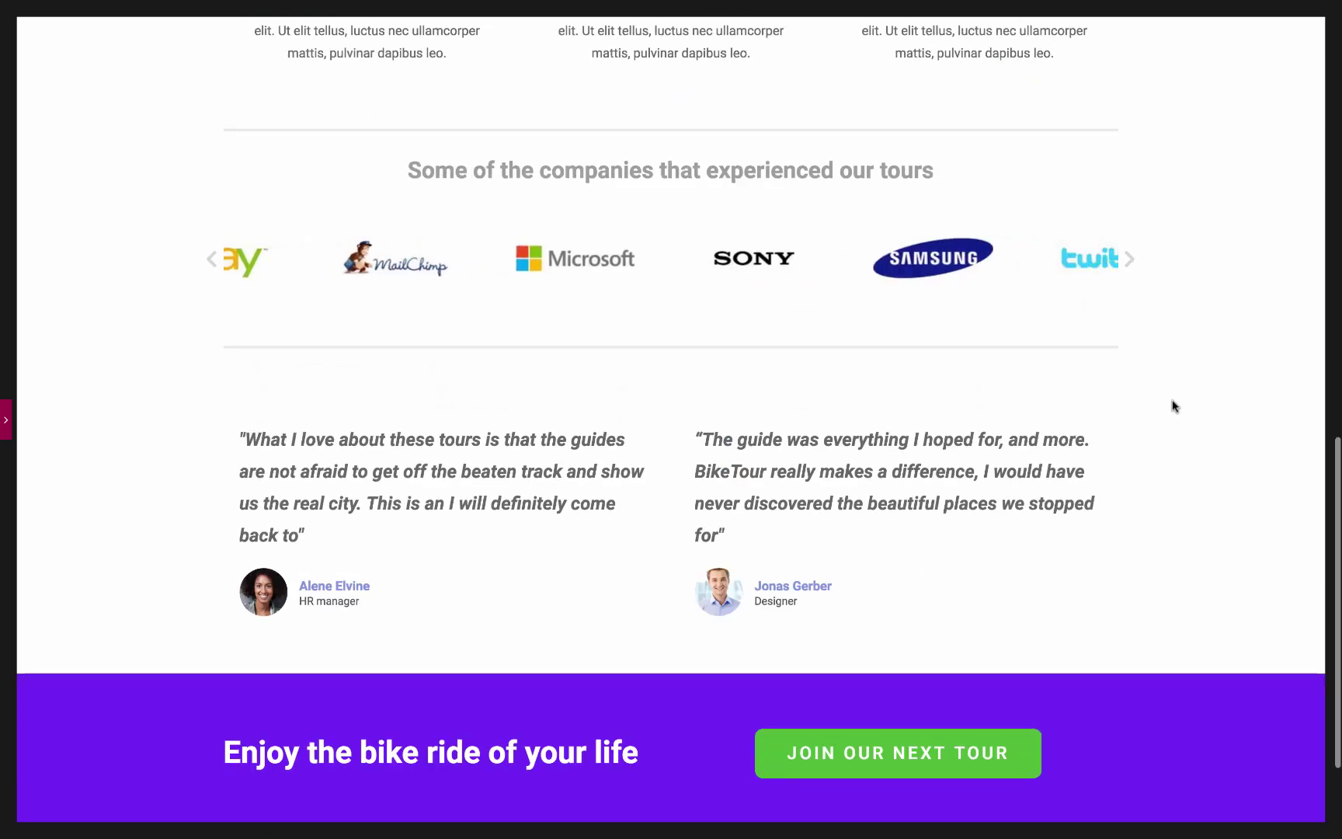
scroll(1181, 416, down, 2)
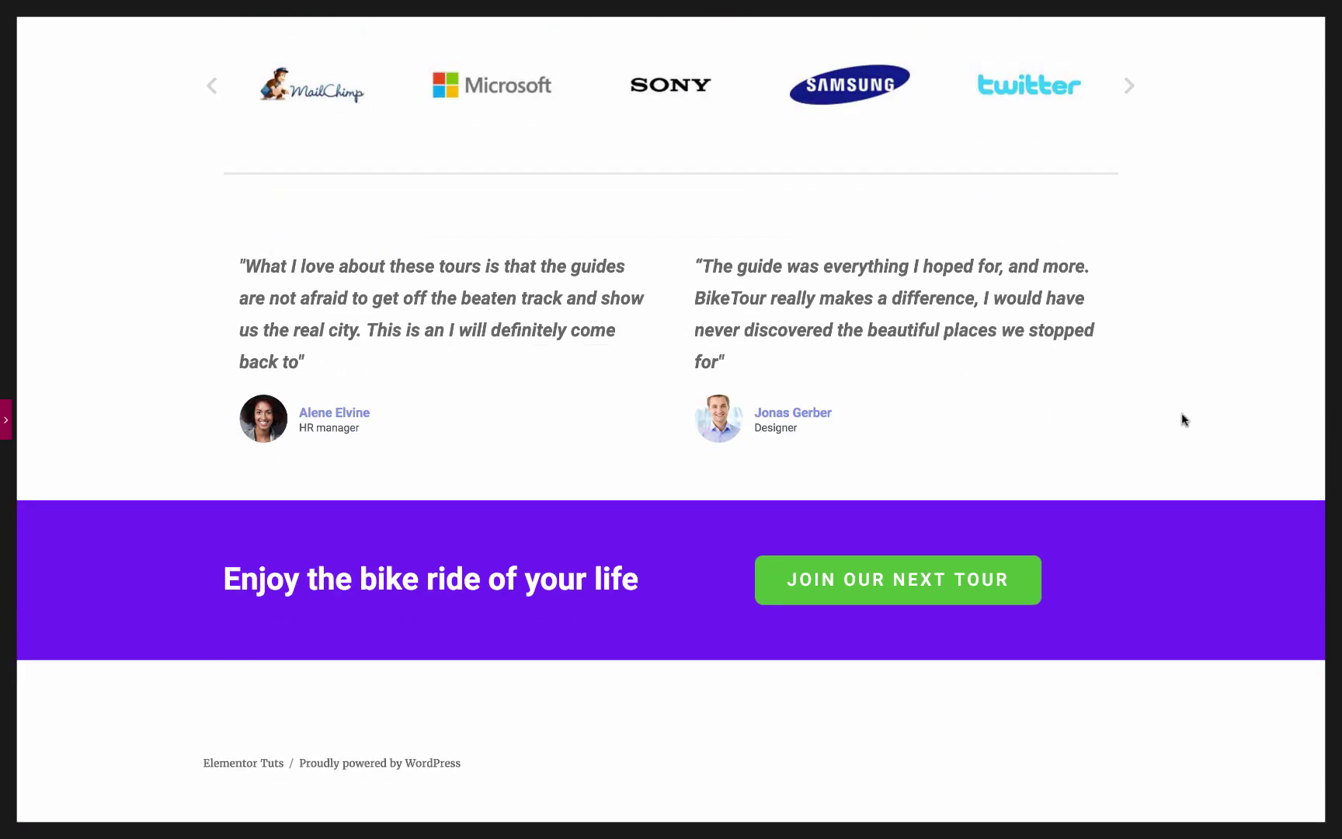